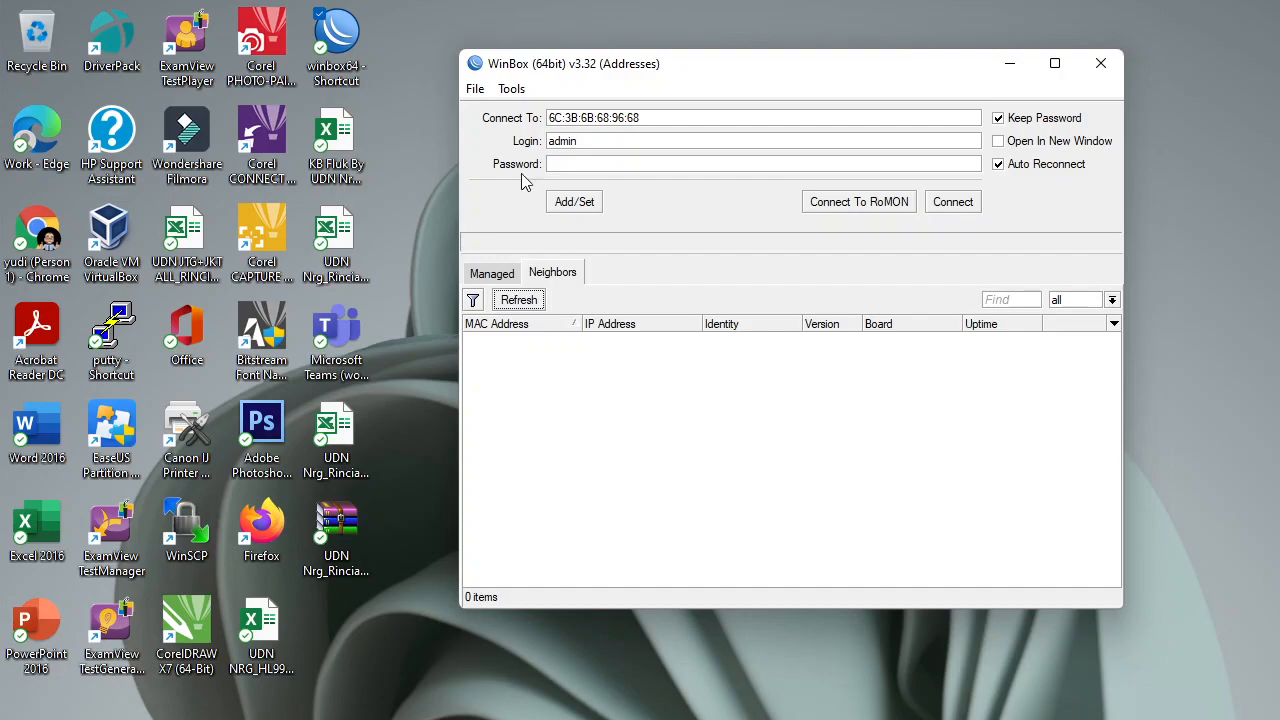
Compare WinBox's saved router addresses with the discovered Neighbors list.
click(507, 280)
click(531, 274)
click(497, 275)
click(549, 272)
Review the VLAN section of P1-Soal Praktik, then refresh WinBox's neighbours to show two RB951G routers.
click(860, 719)
scroll(766, 444, up, 15)
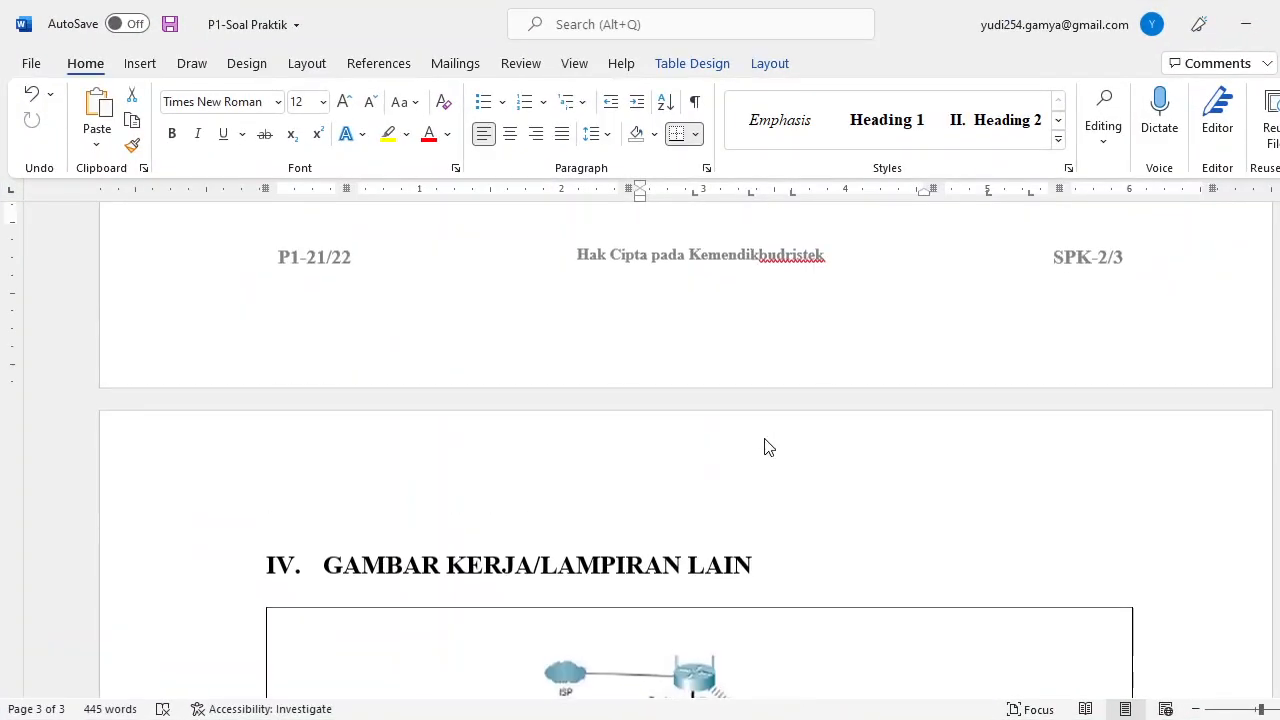
scroll(773, 457, up, 1)
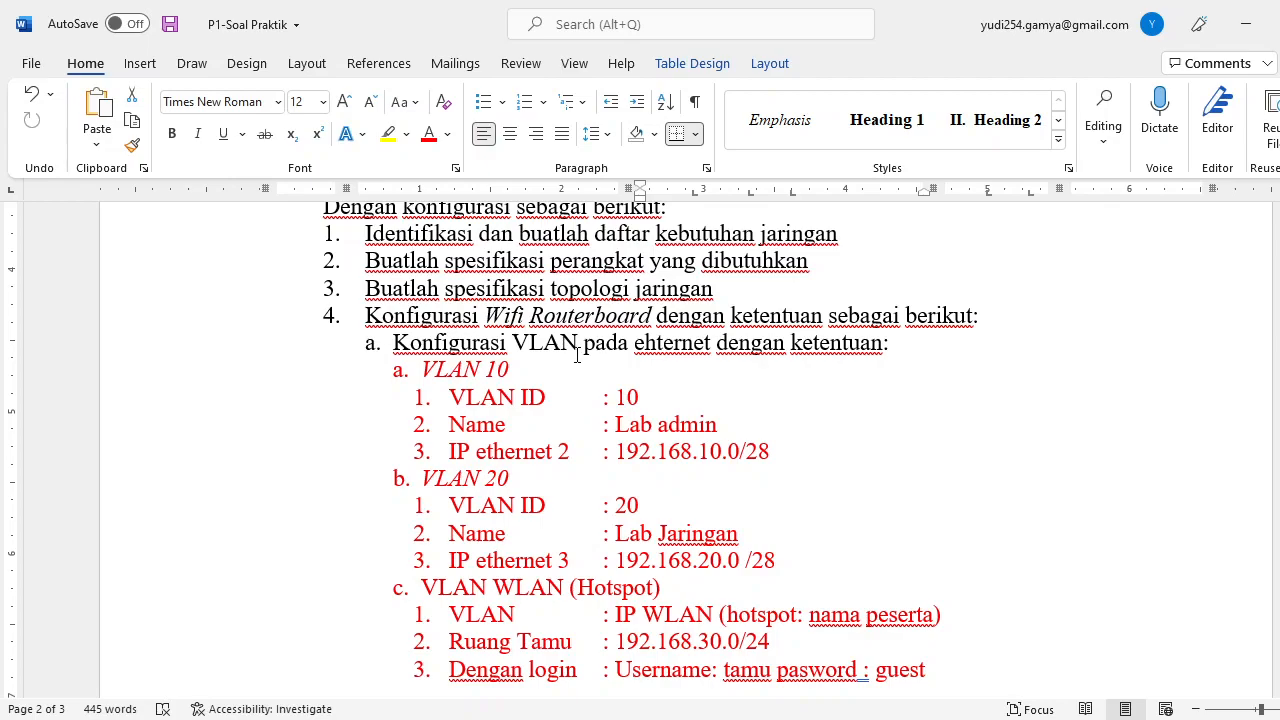
scroll(577, 355, down, 3)
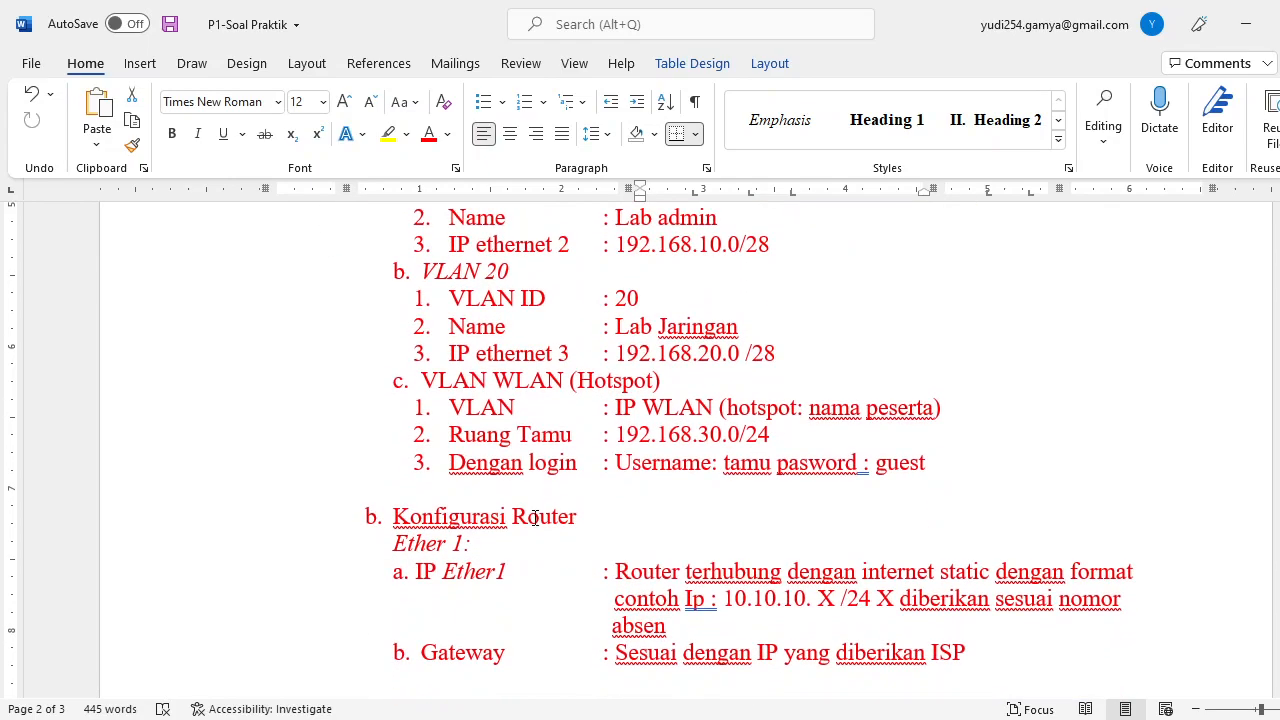
scroll(535, 517, down, 2)
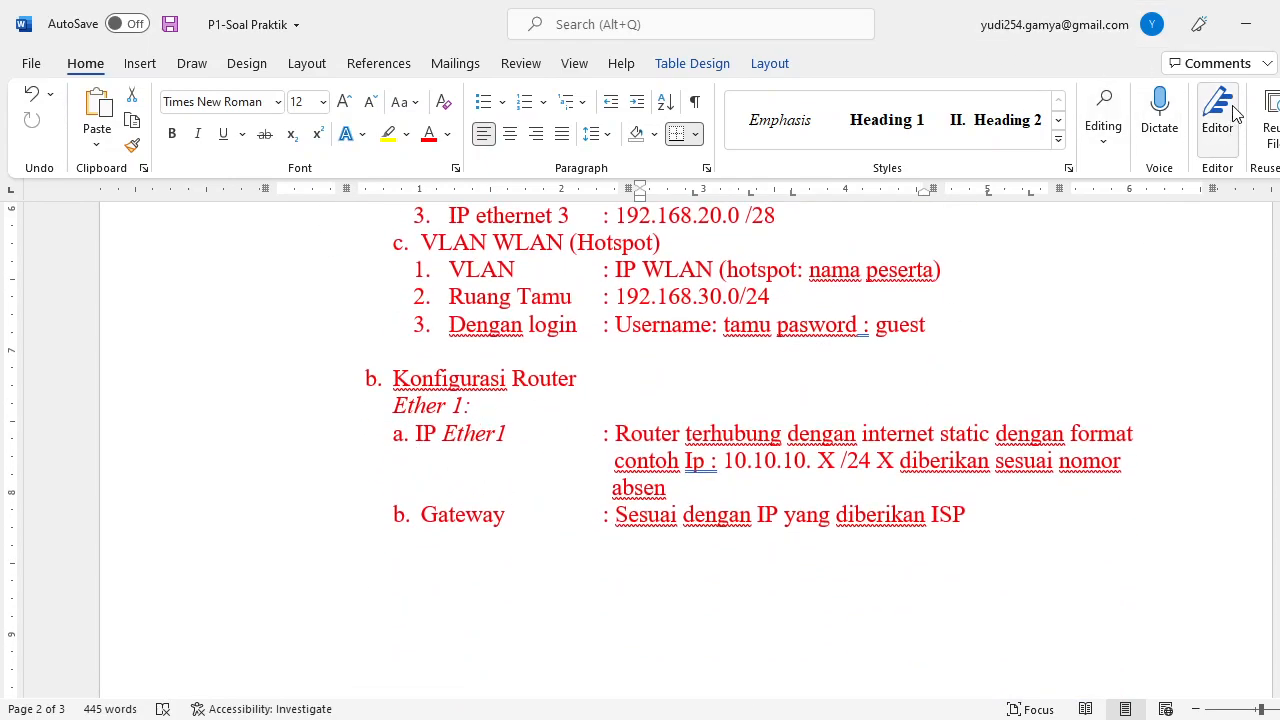
click(1245, 23)
click(523, 298)
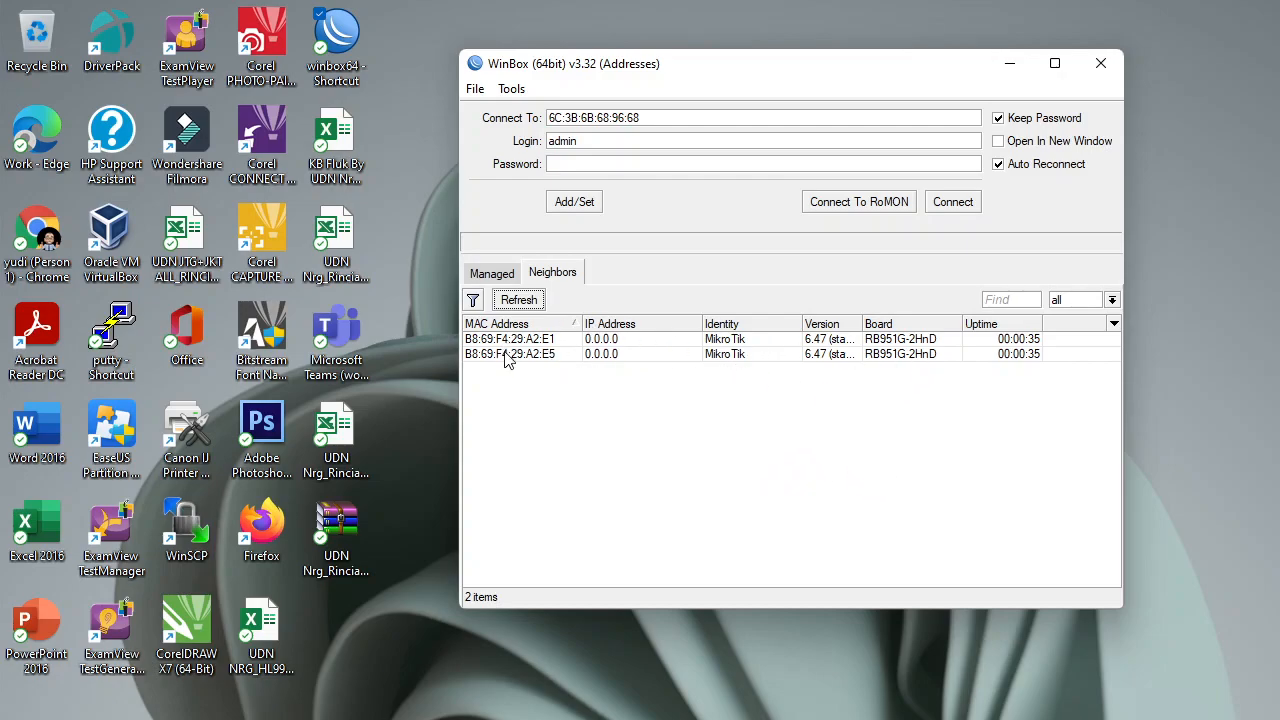
Log into the first discovered RB951G router and set its system identity to ROUTER.
click(527, 340)
click(955, 205)
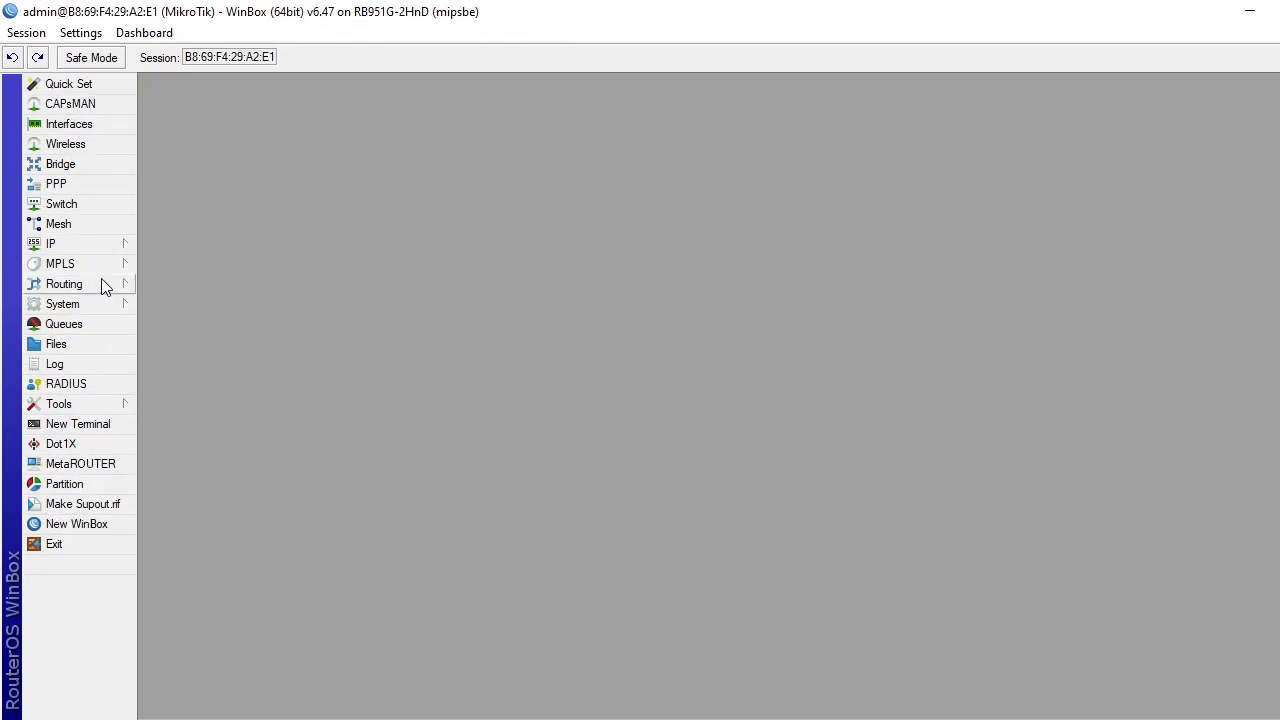
click(98, 304)
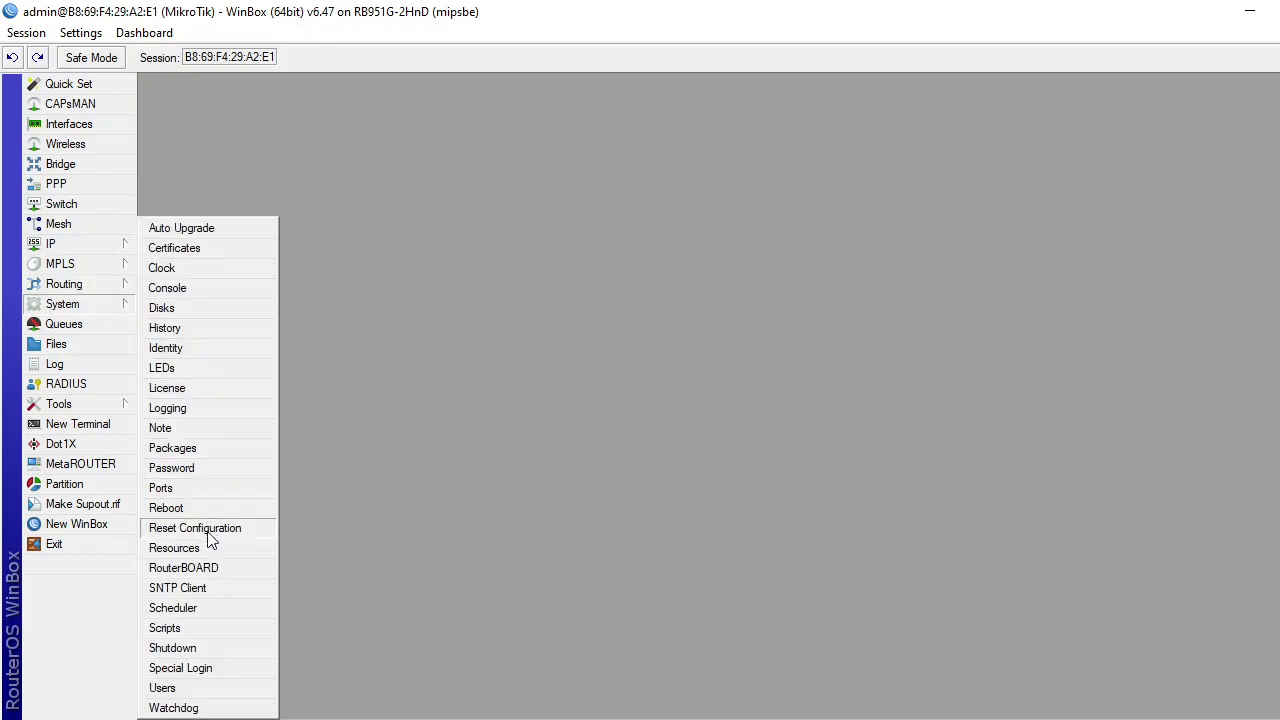
click(190, 352)
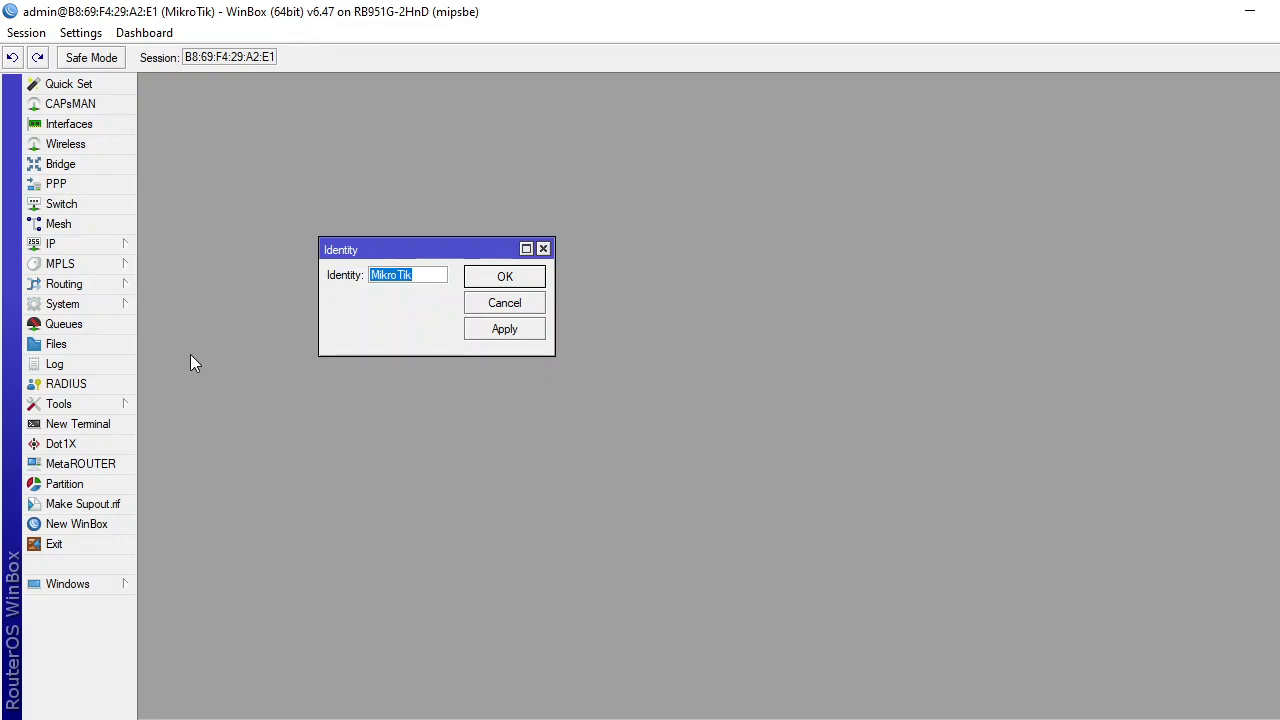
text(ROUTER)
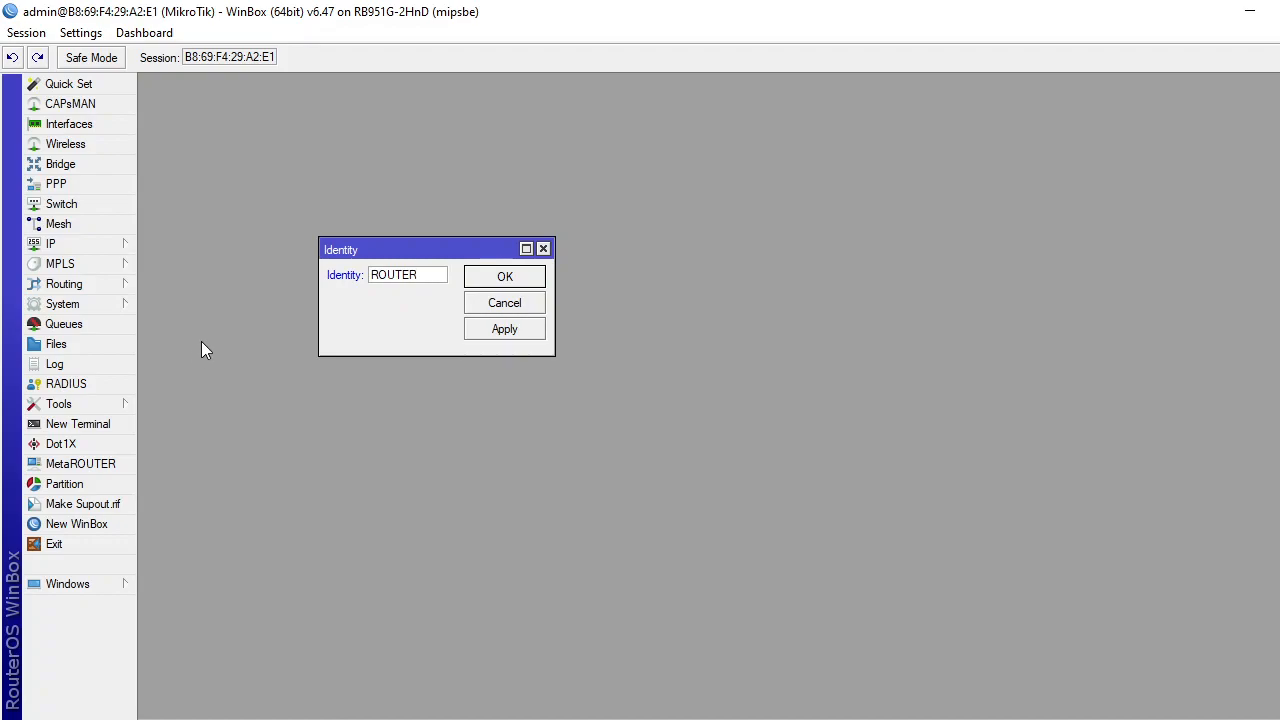
click(506, 333)
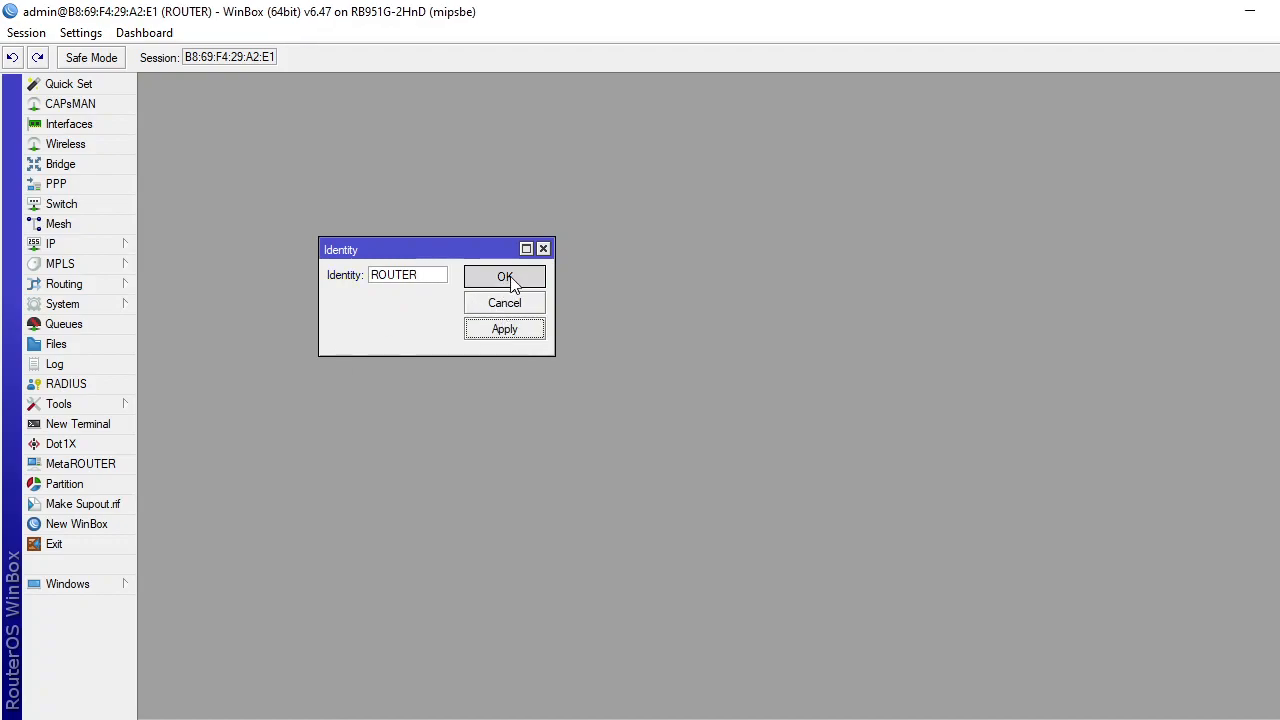
click(506, 278)
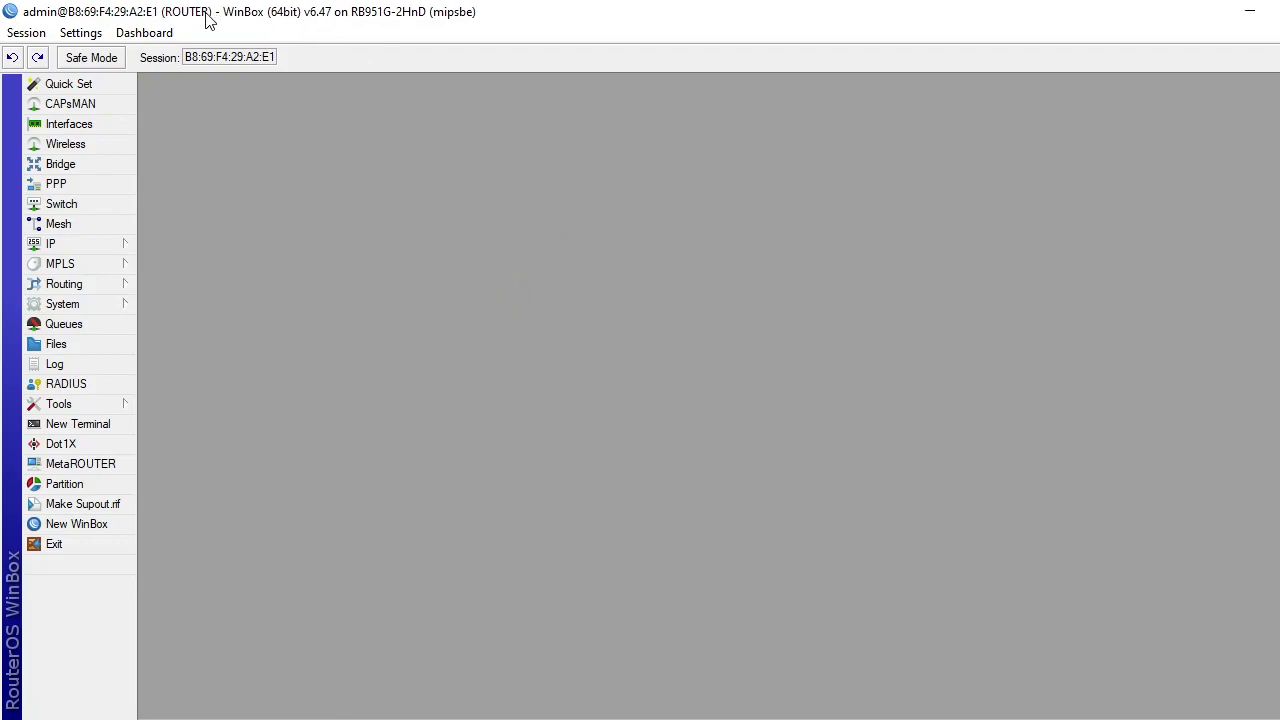
Rename interface ether1 to ether1-ISP.
click(86, 125)
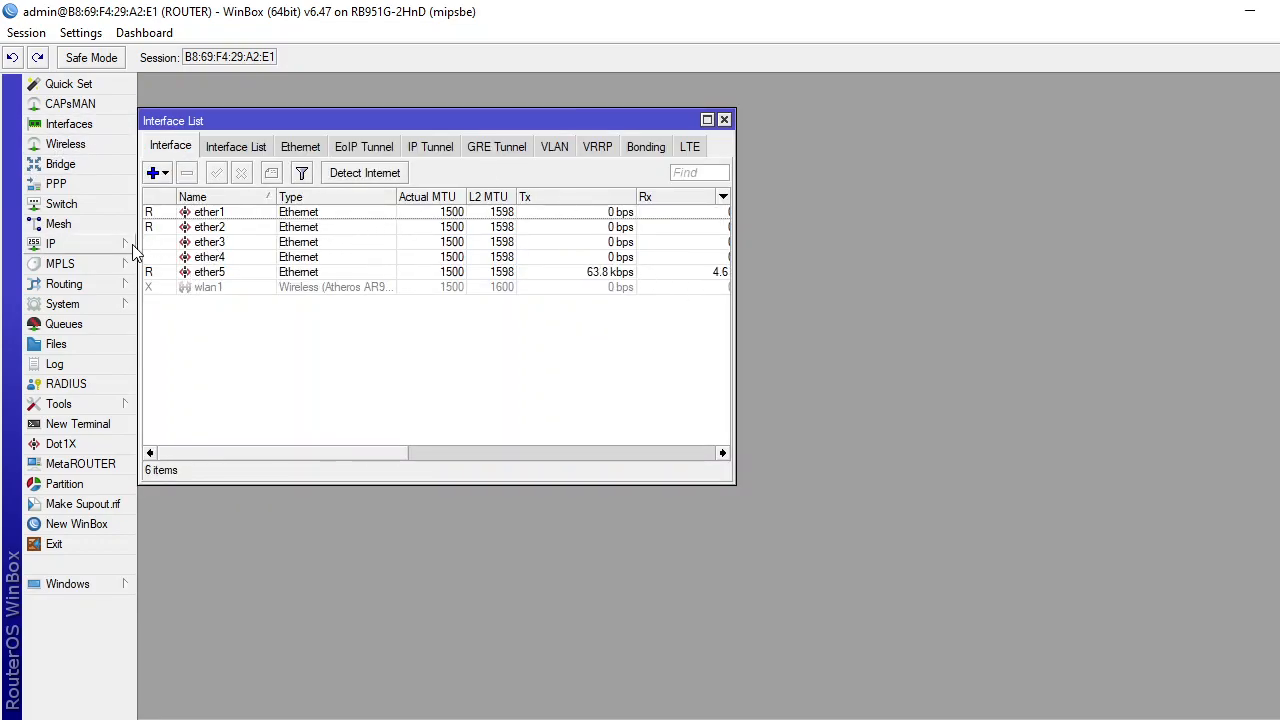
click(208, 215)
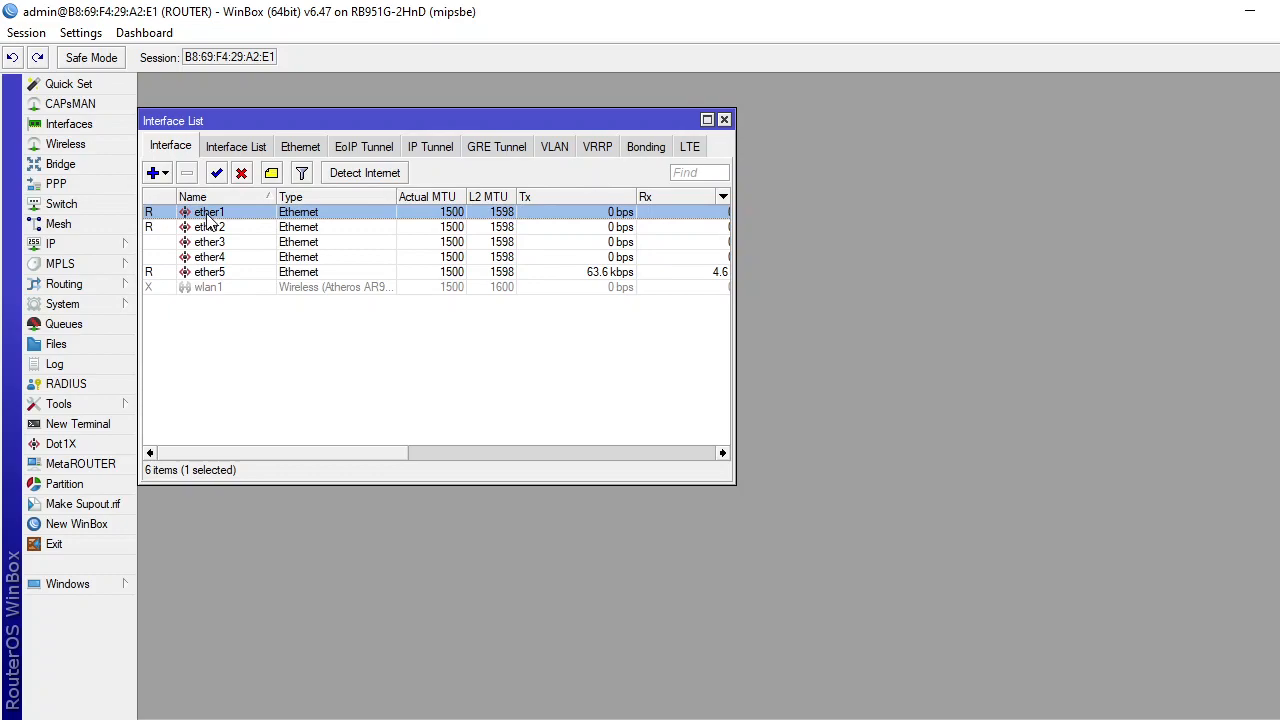
double_click(208, 218)
click(395, 139)
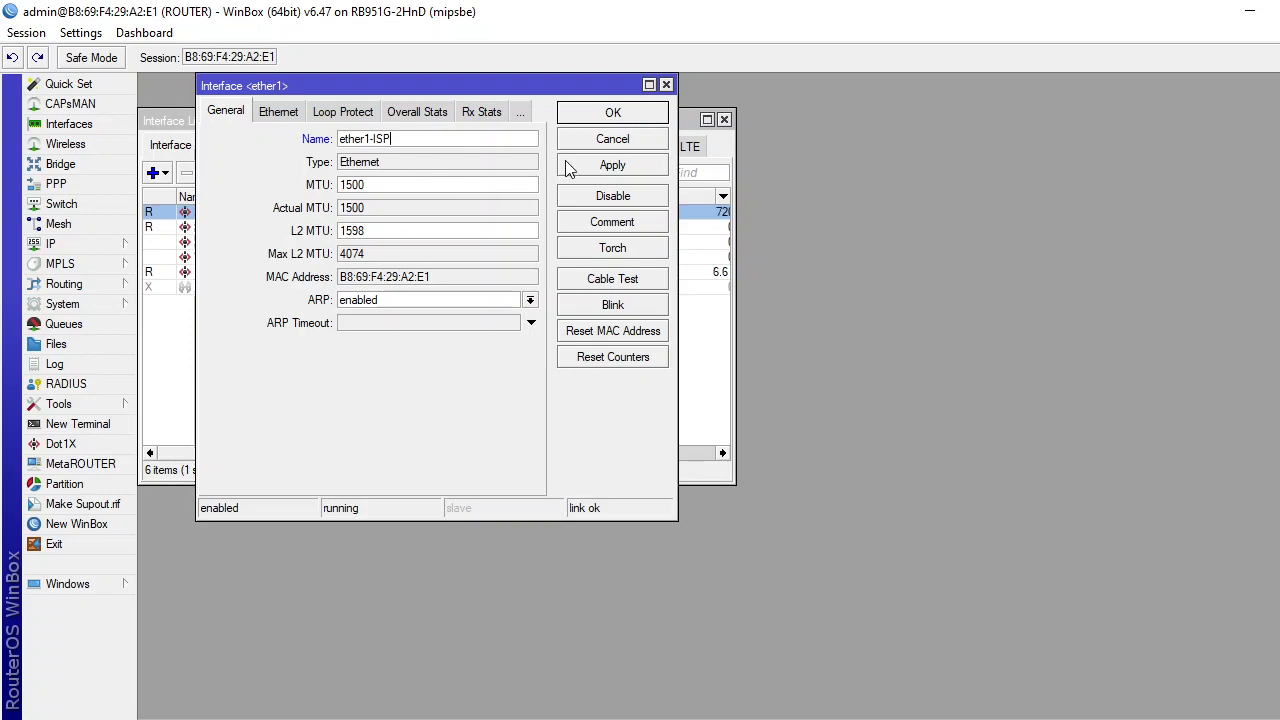
click(610, 170)
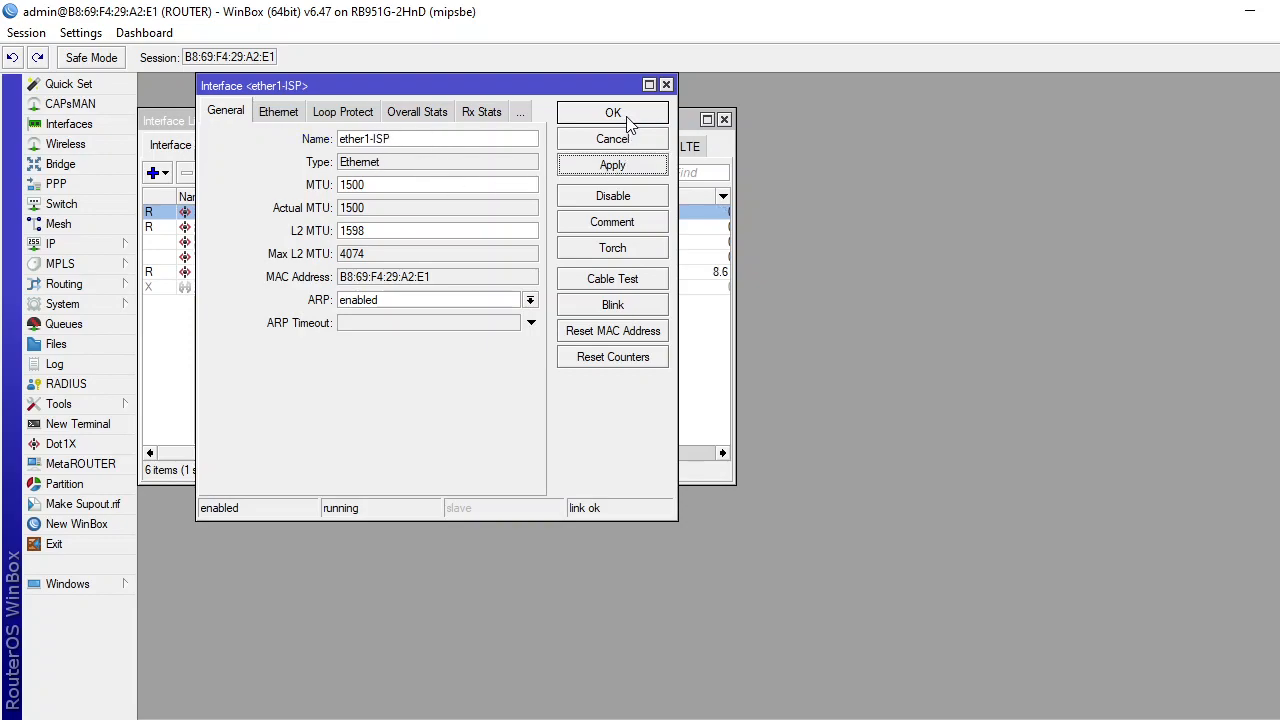
click(628, 116)
Rename interface ether2 to ether2-SWITCH.
double_click(232, 228)
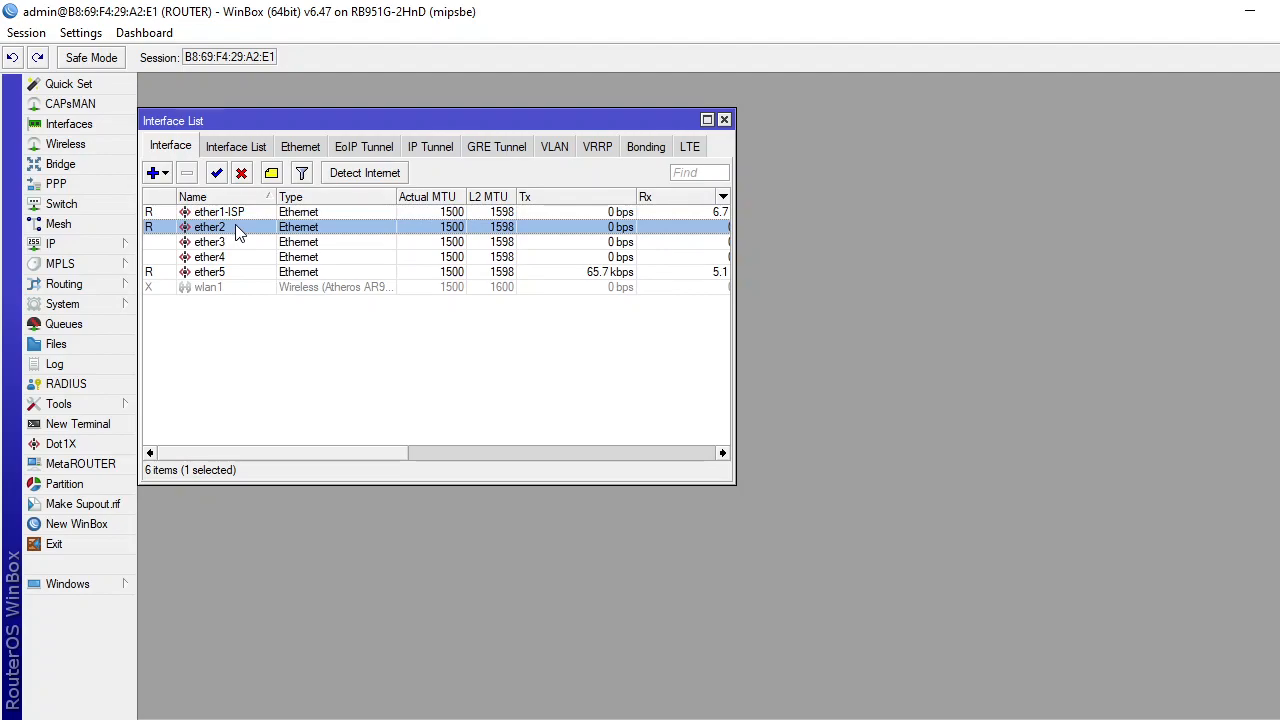
click(473, 141)
text(-SWITCH)
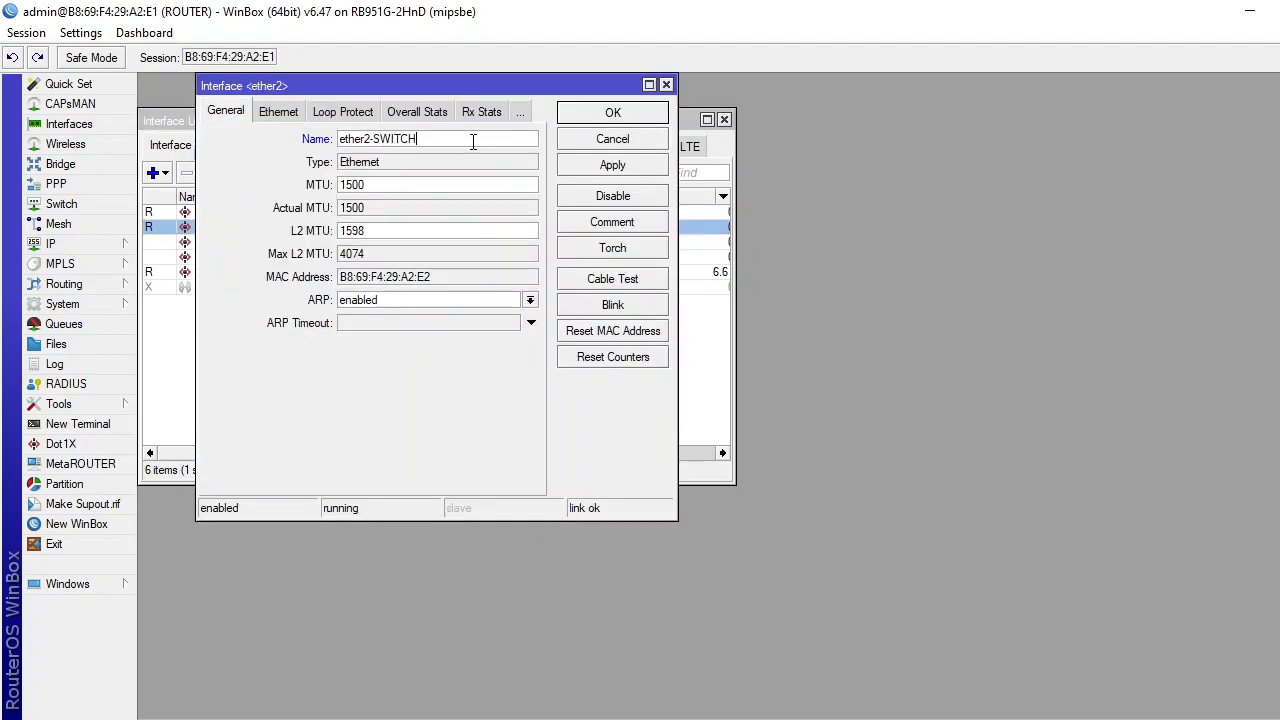
click(627, 165)
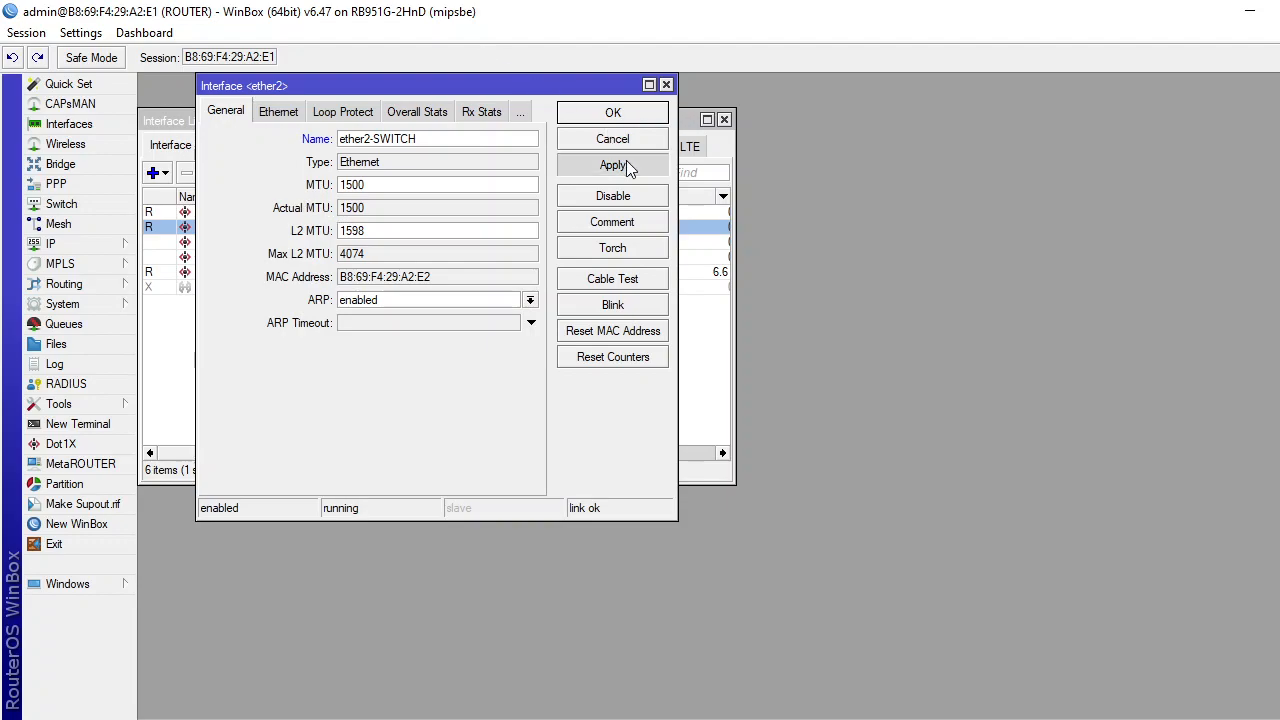
click(614, 112)
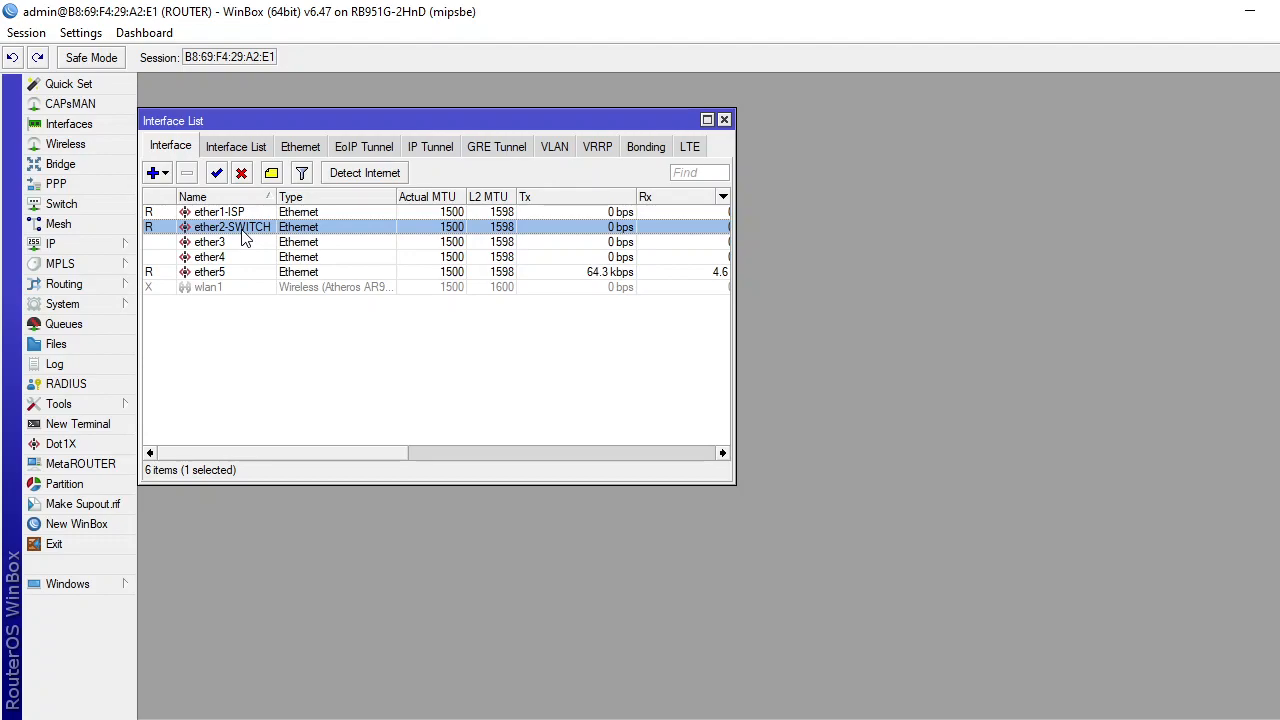
Create VLAN interface LAB ADMIN with VLAN ID 10 on parent interface ether2-SWITCH.
click(155, 173)
click(166, 177)
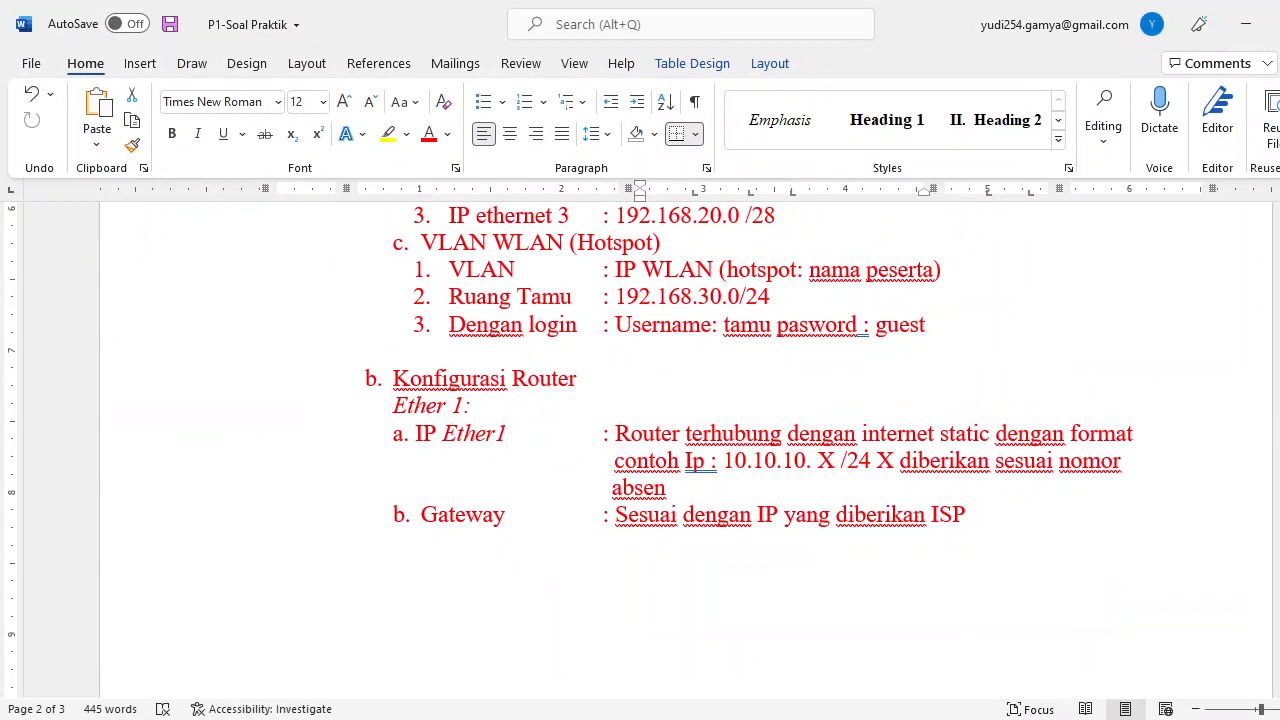
scroll(721, 418, up, 4)
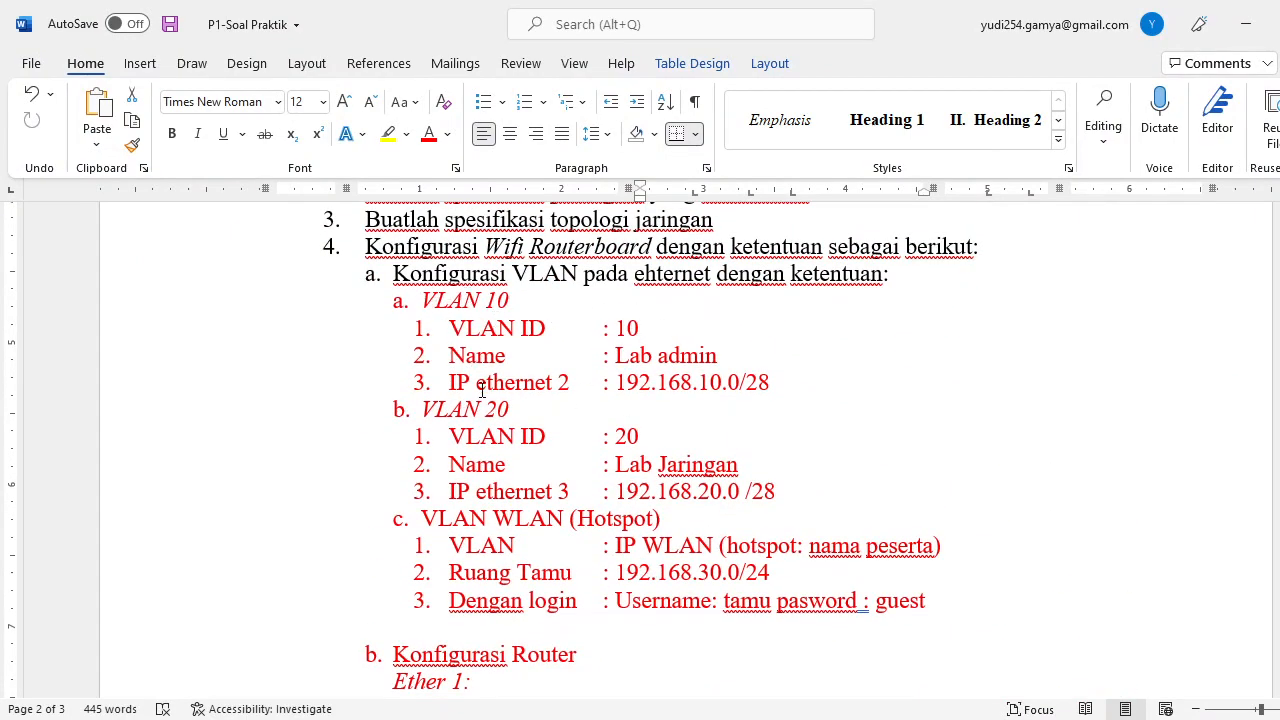
click(1245, 24)
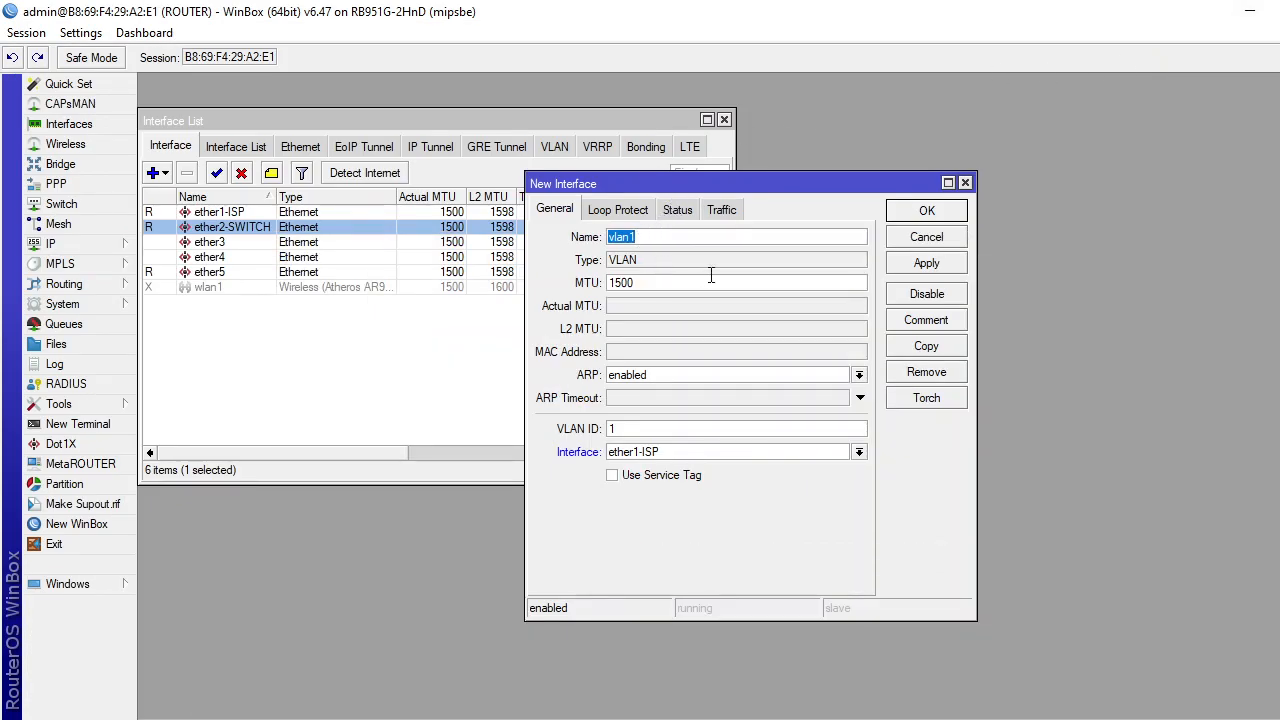
text(LAB)
text(0)
click(858, 453)
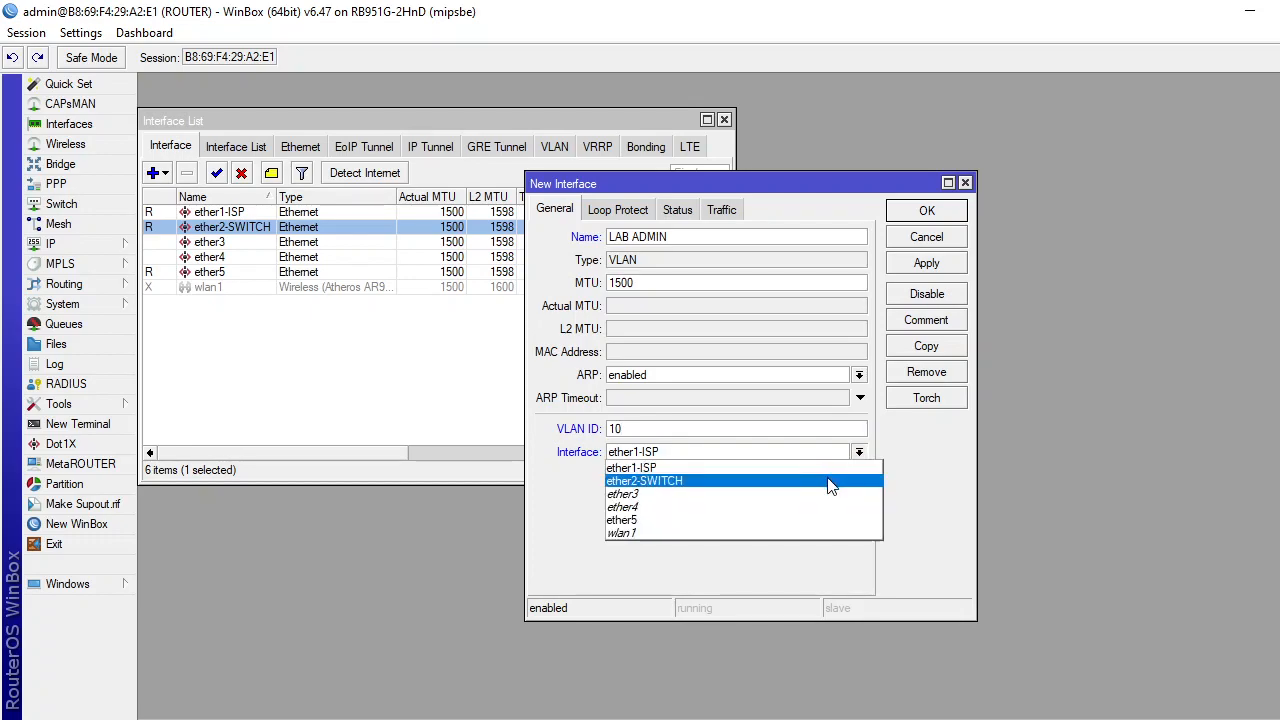
click(830, 485)
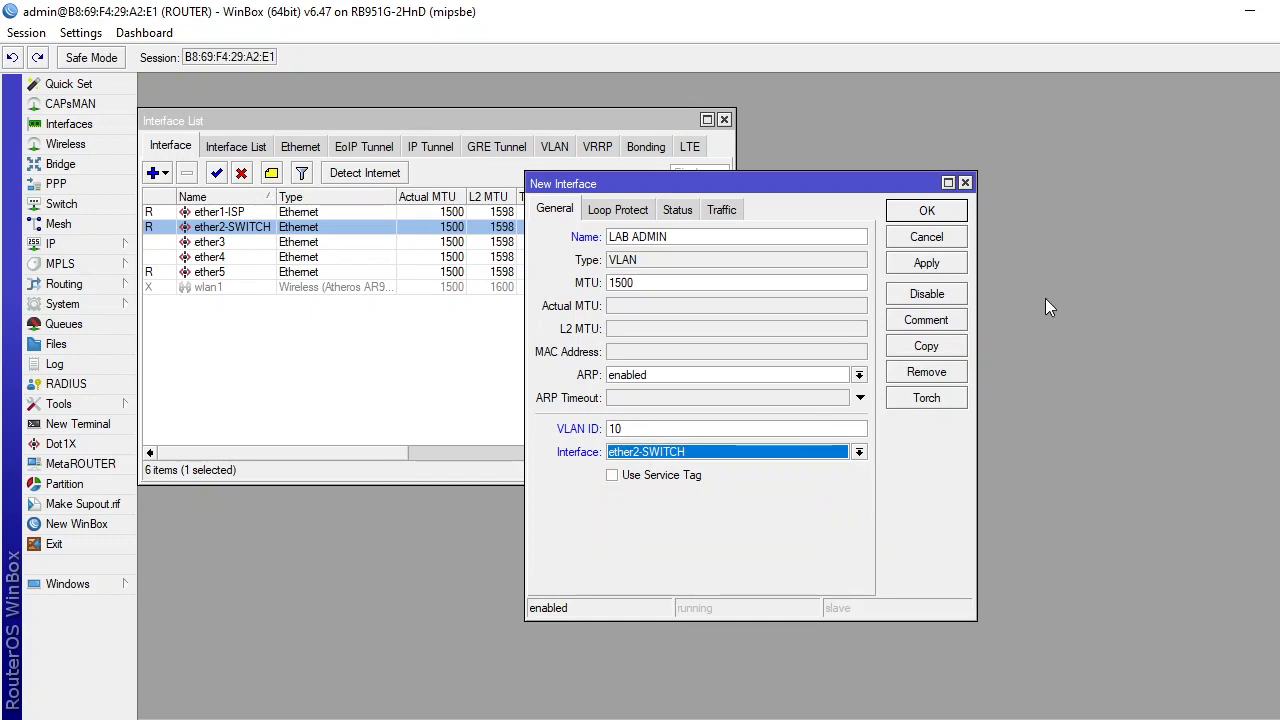
click(949, 267)
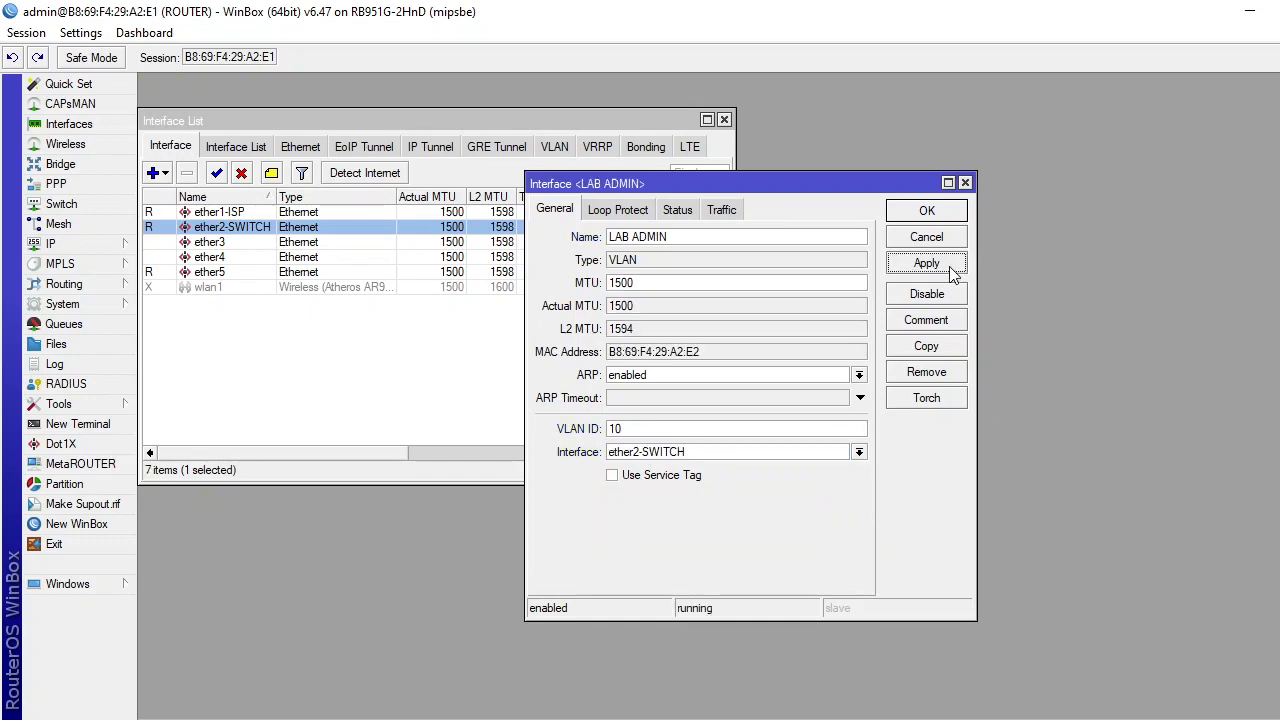
click(950, 212)
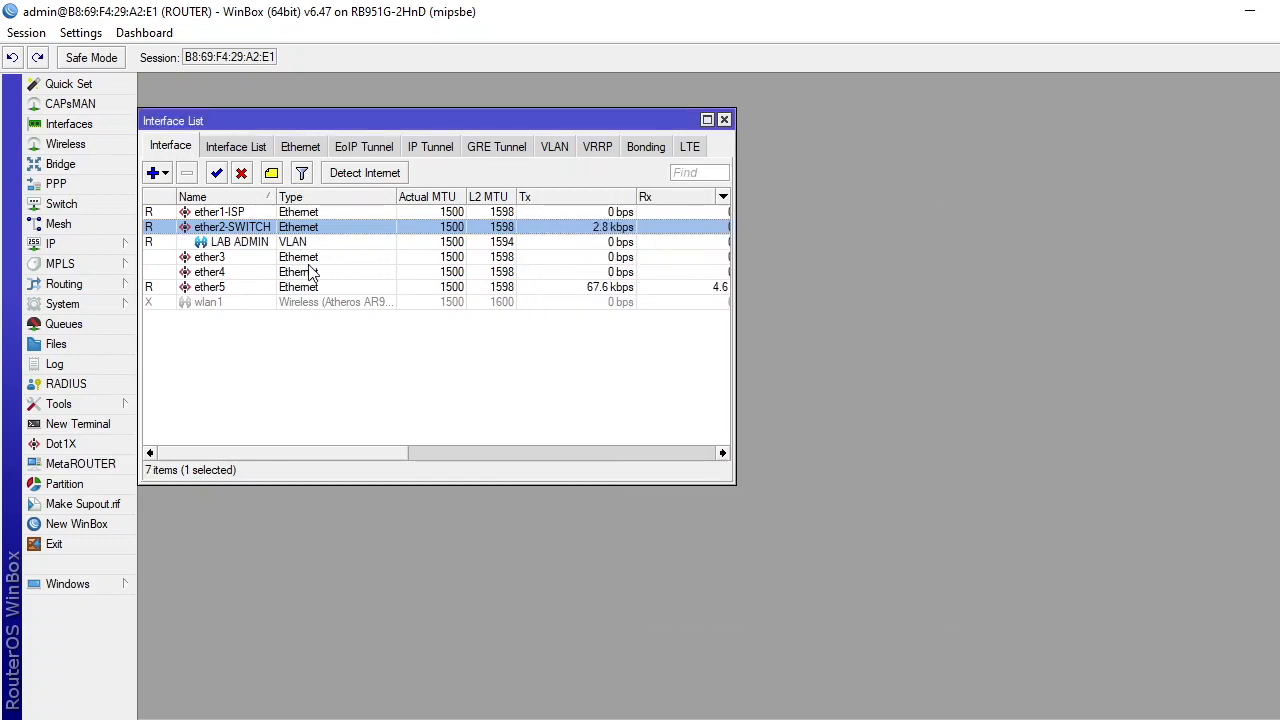
Create VLAN interface LAB JARINGAN with VLAN ID 20 on ether2-SWITCH.
click(167, 177)
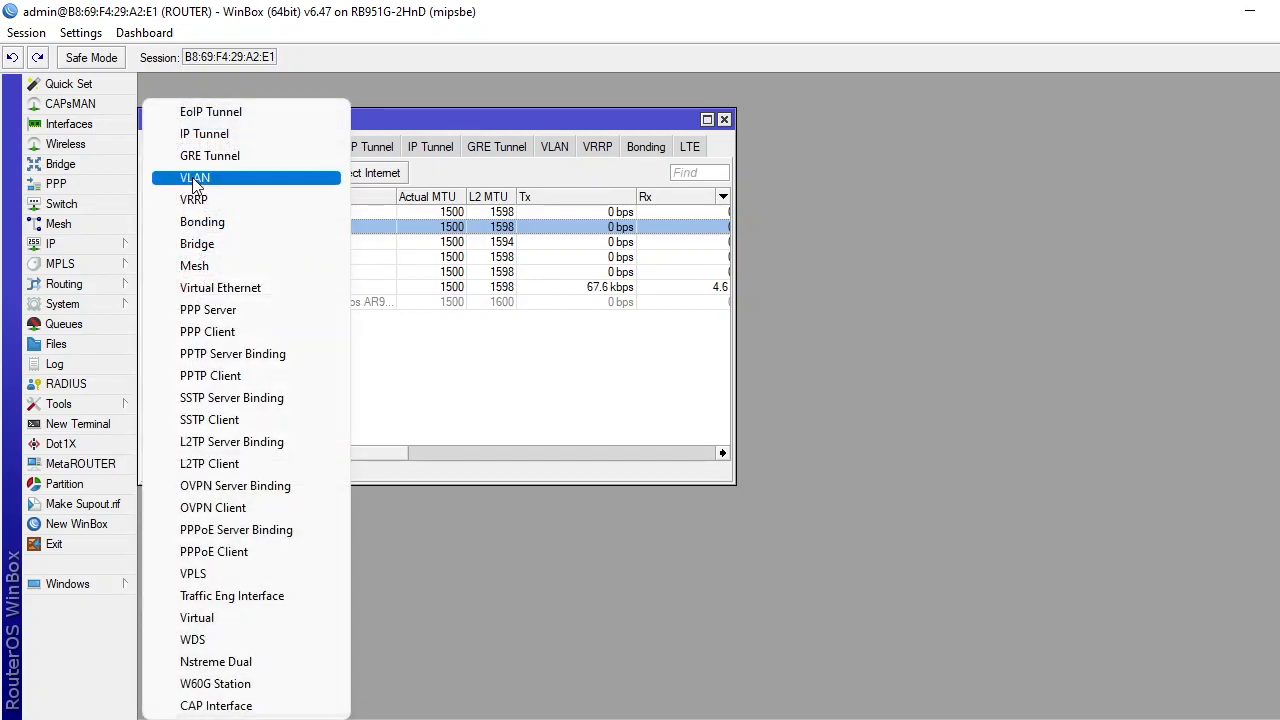
click(188, 176)
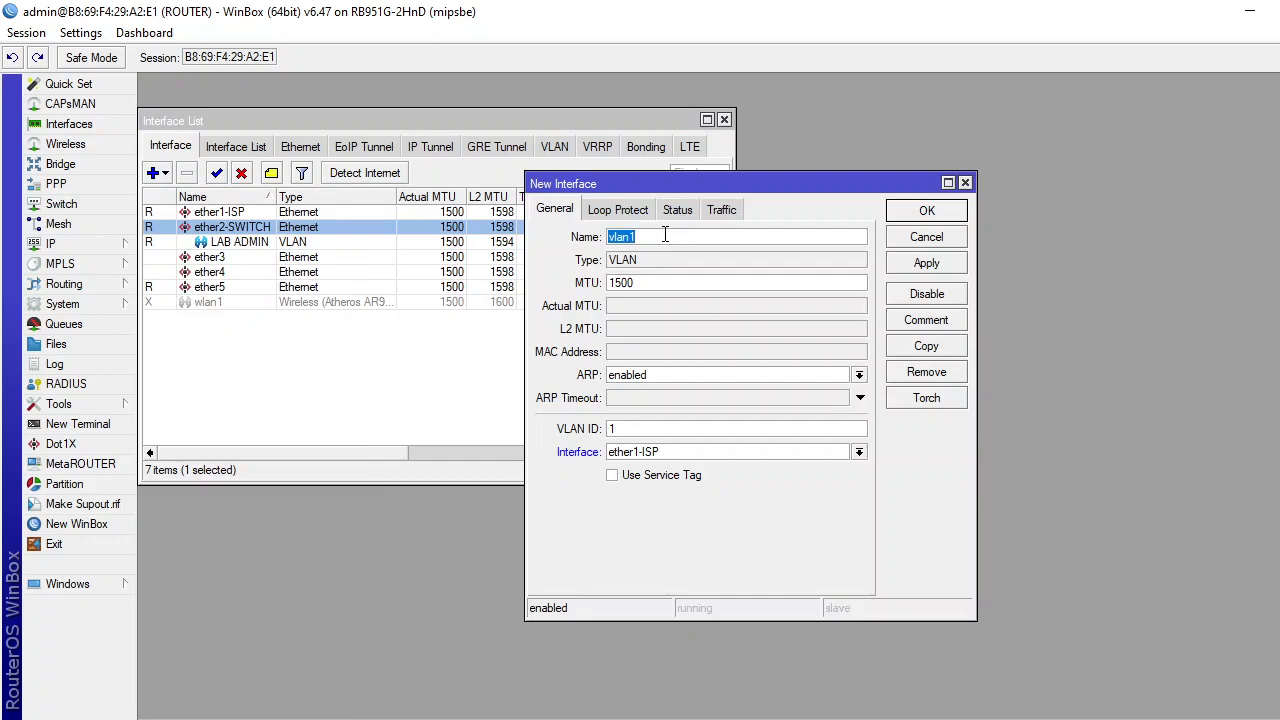
key(alt+Tab)
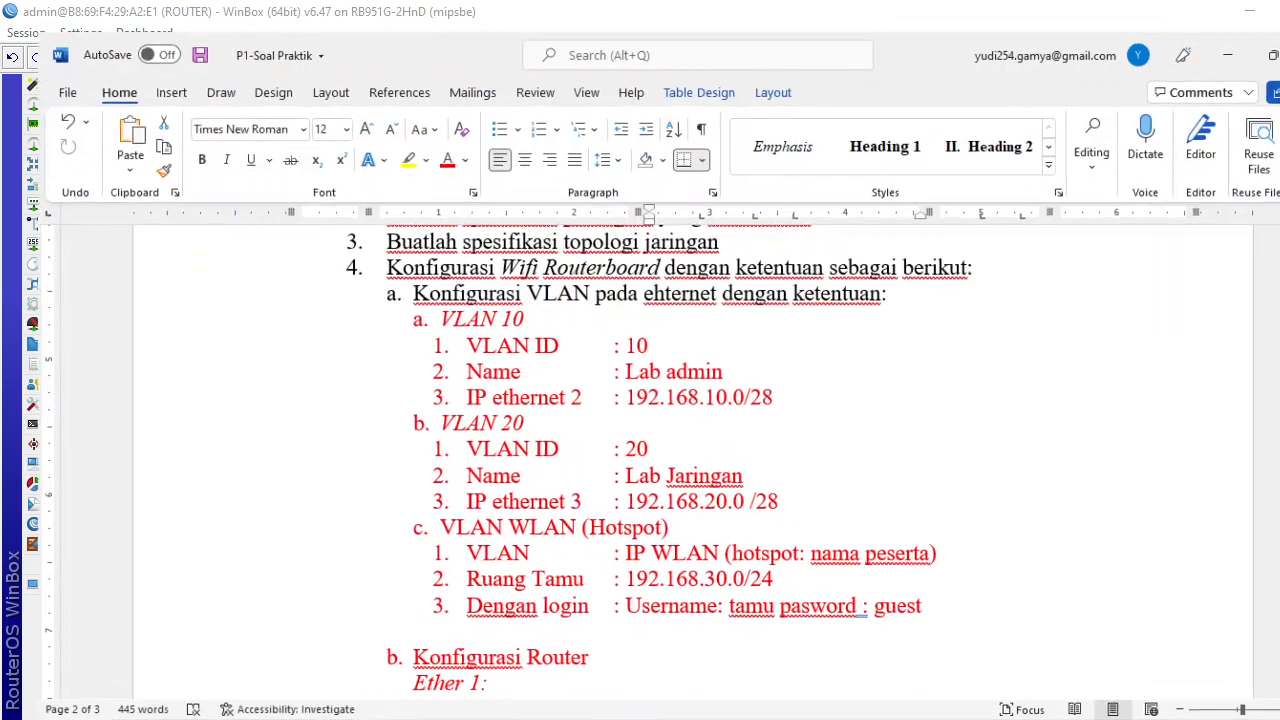
key(alt+Tab)
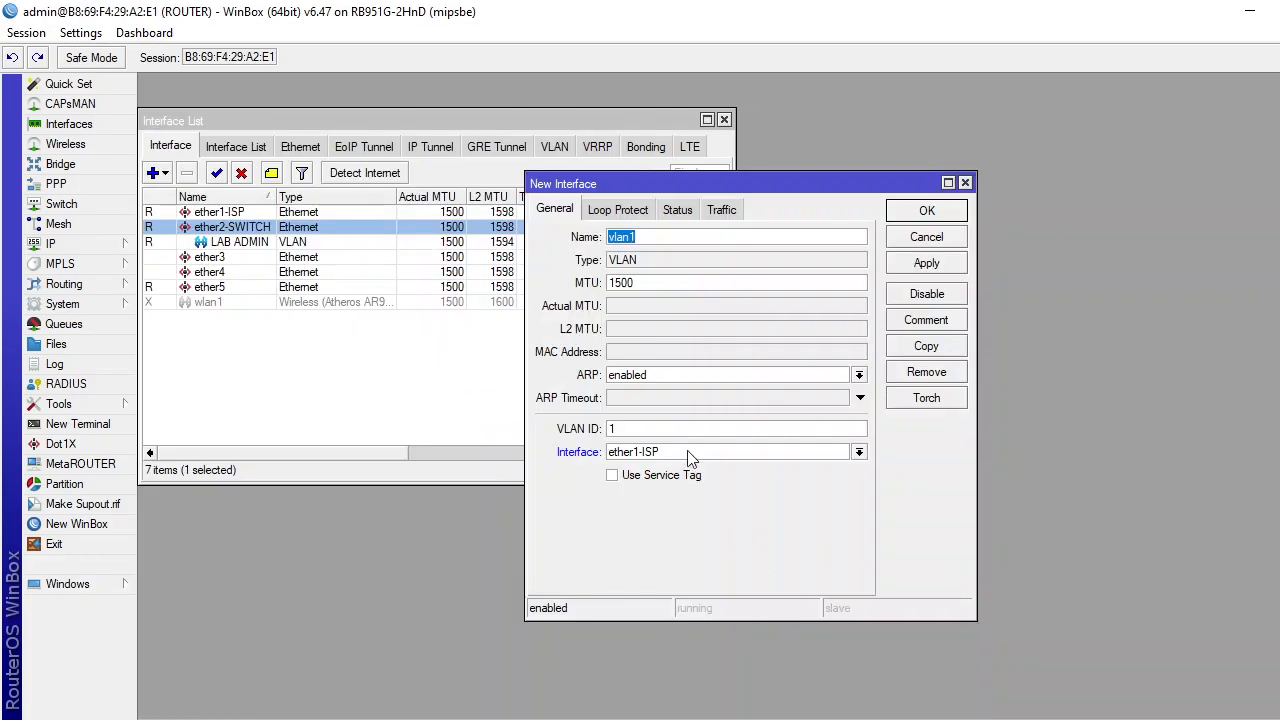
text(LAB JARINGAN)
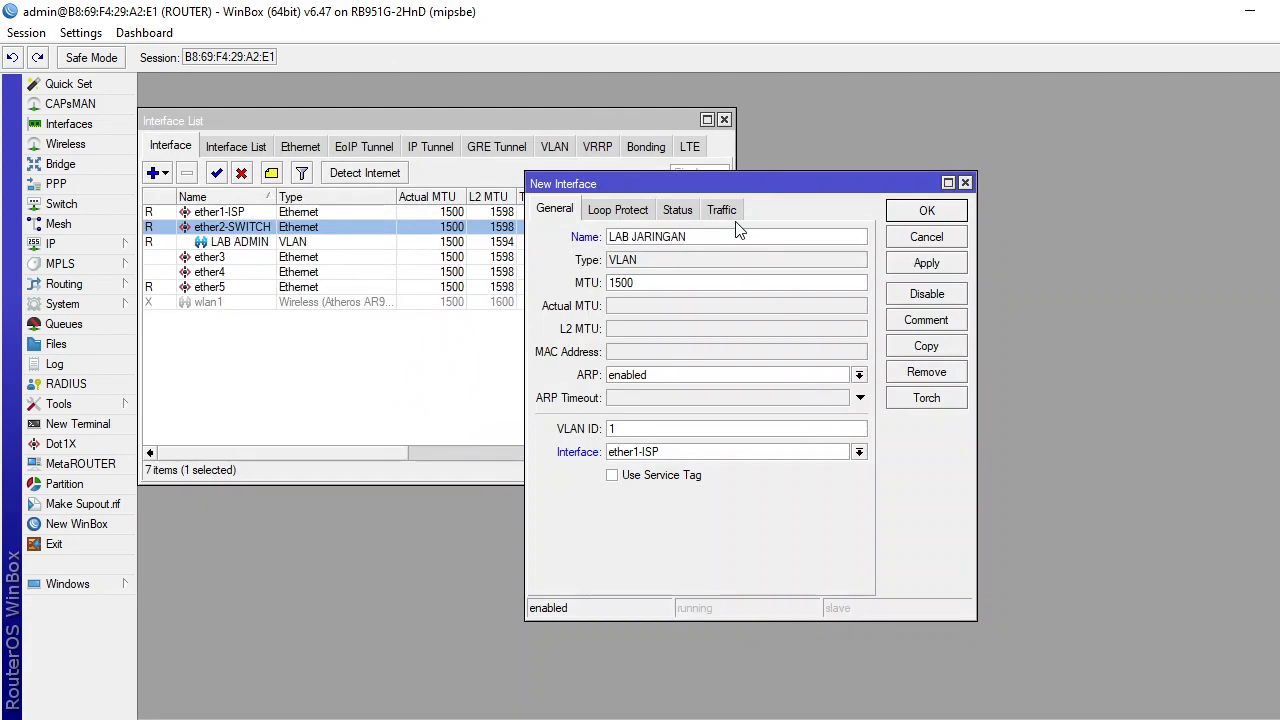
double_click(612, 429)
text(20)
click(673, 455)
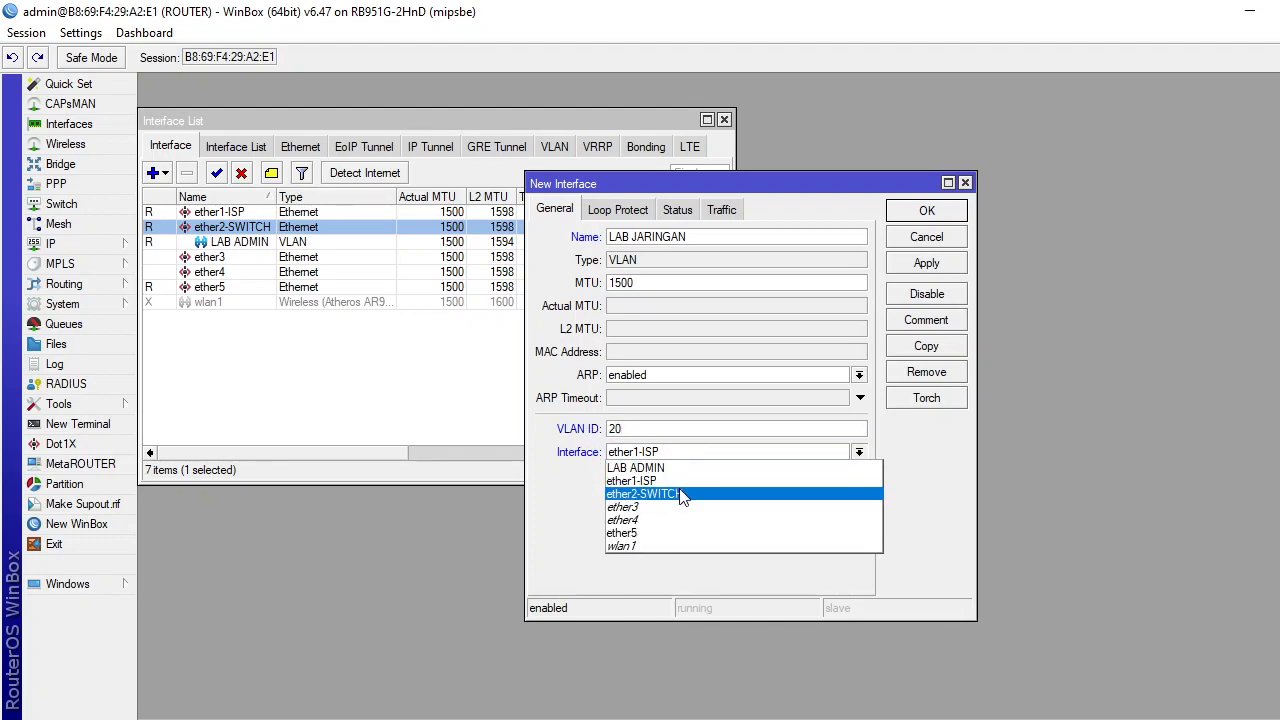
click(681, 497)
click(947, 266)
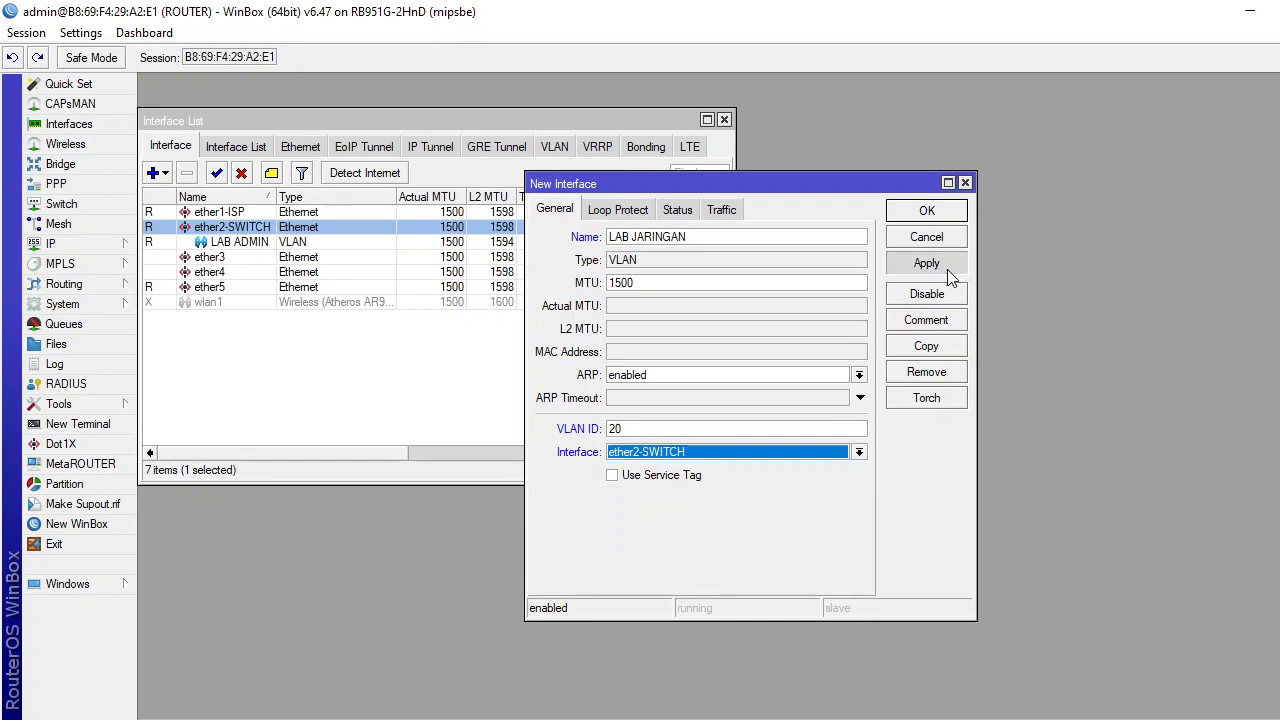
click(938, 210)
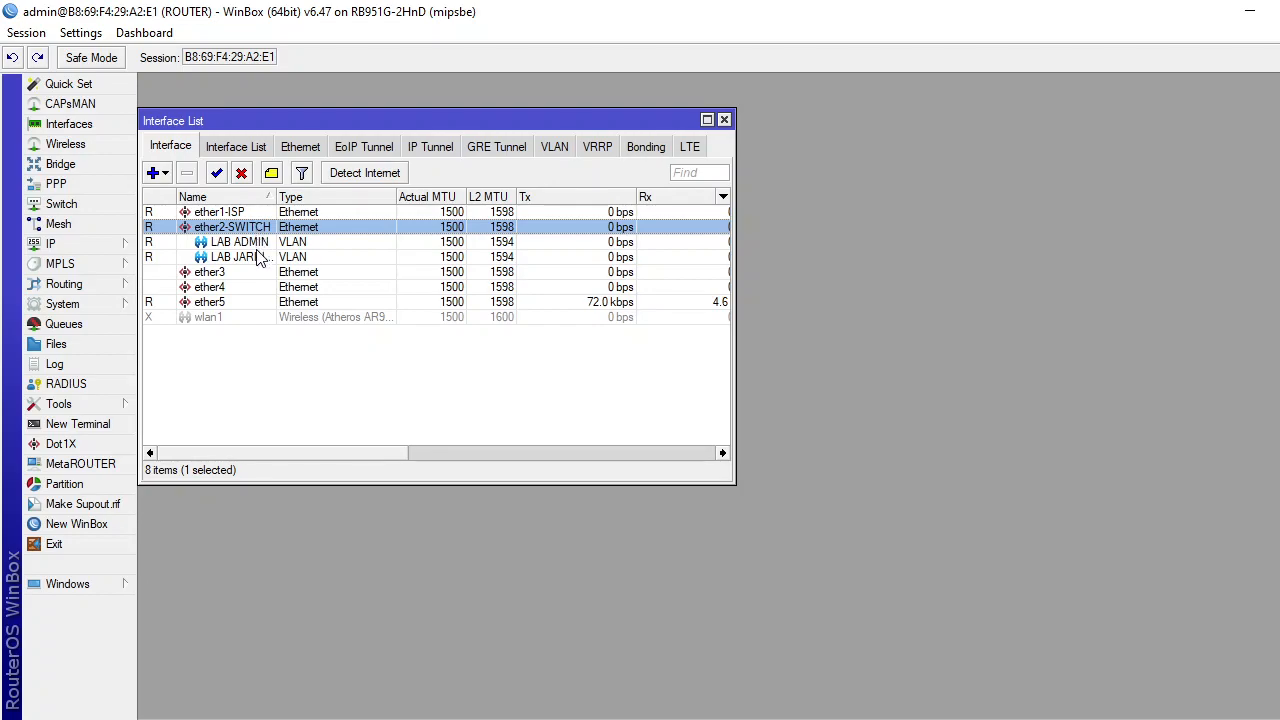
Enable the disabled wlan1 wireless interface, then switch to the Word task sheet.
click(218, 318)
click(217, 174)
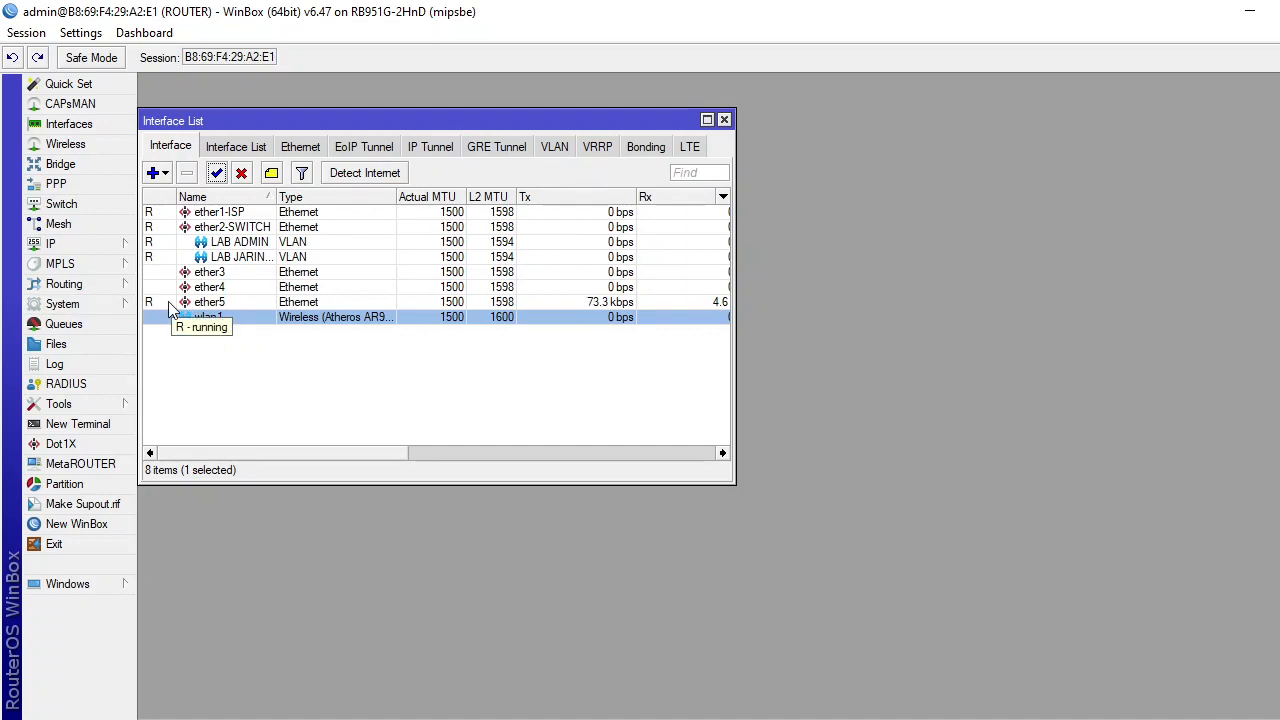
key(alt+Tab)
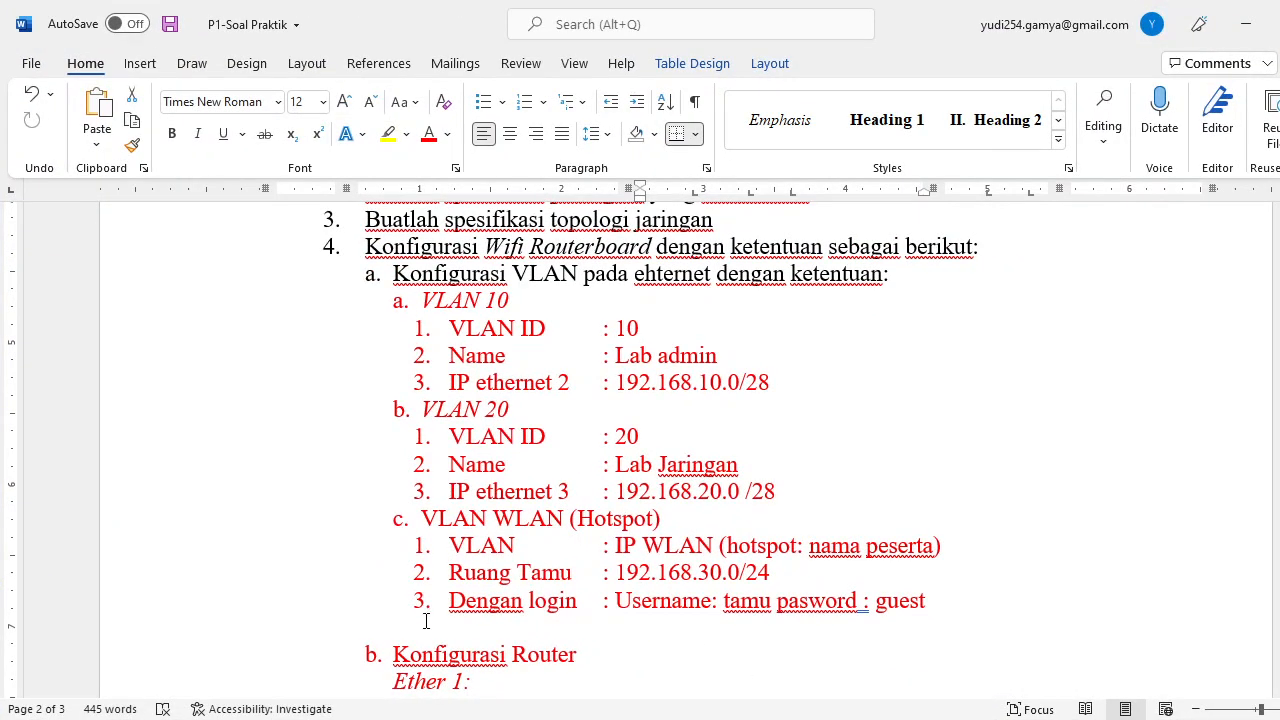
scroll(790, 584, down, 15)
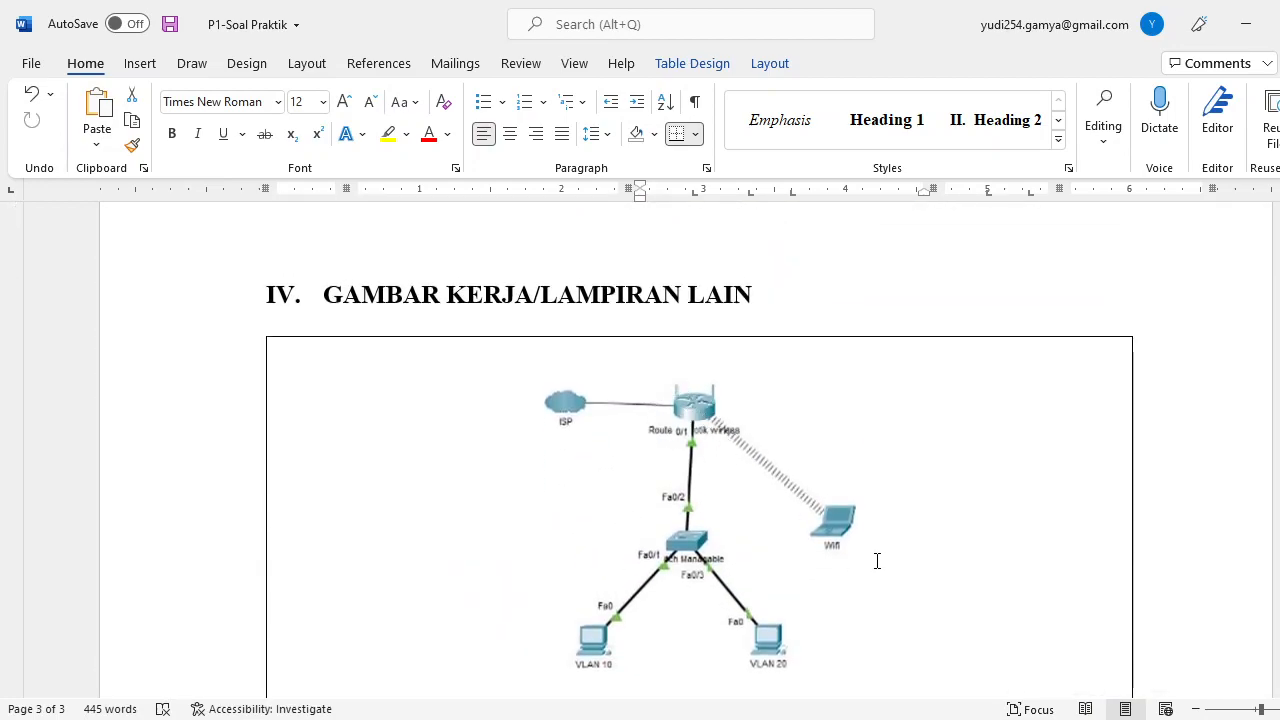
scroll(669, 397, up, 15)
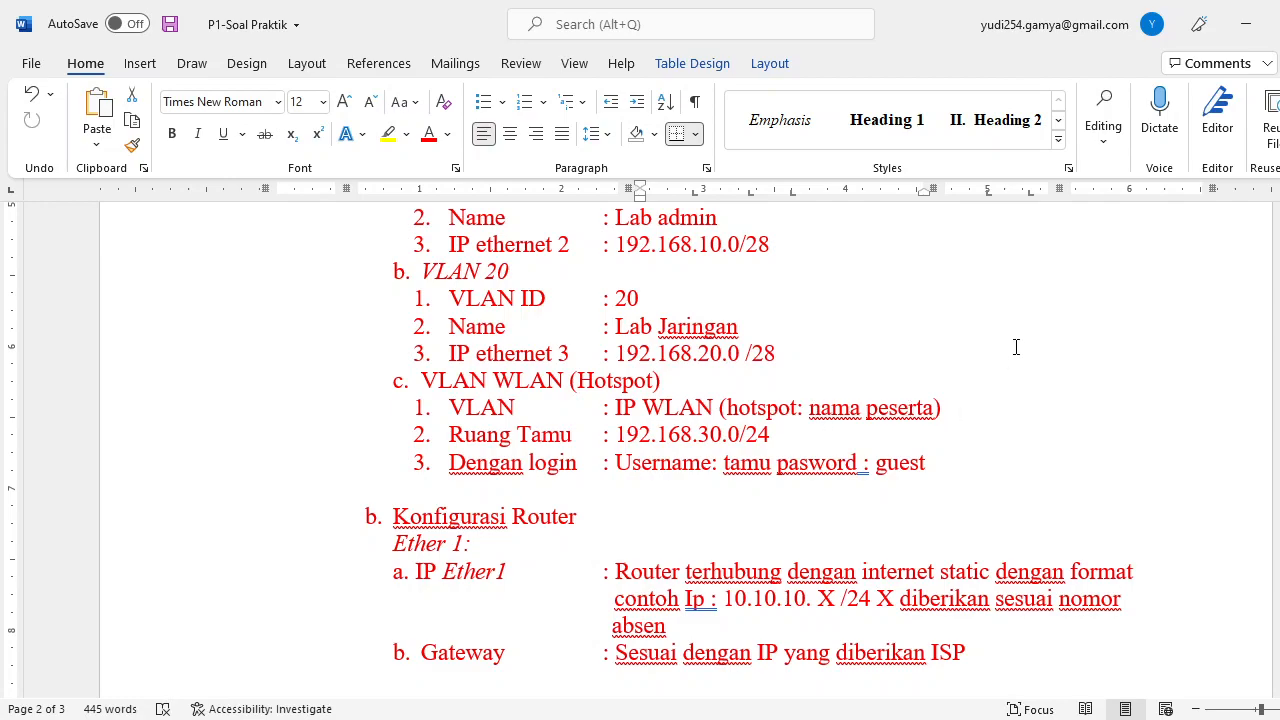
click(1243, 22)
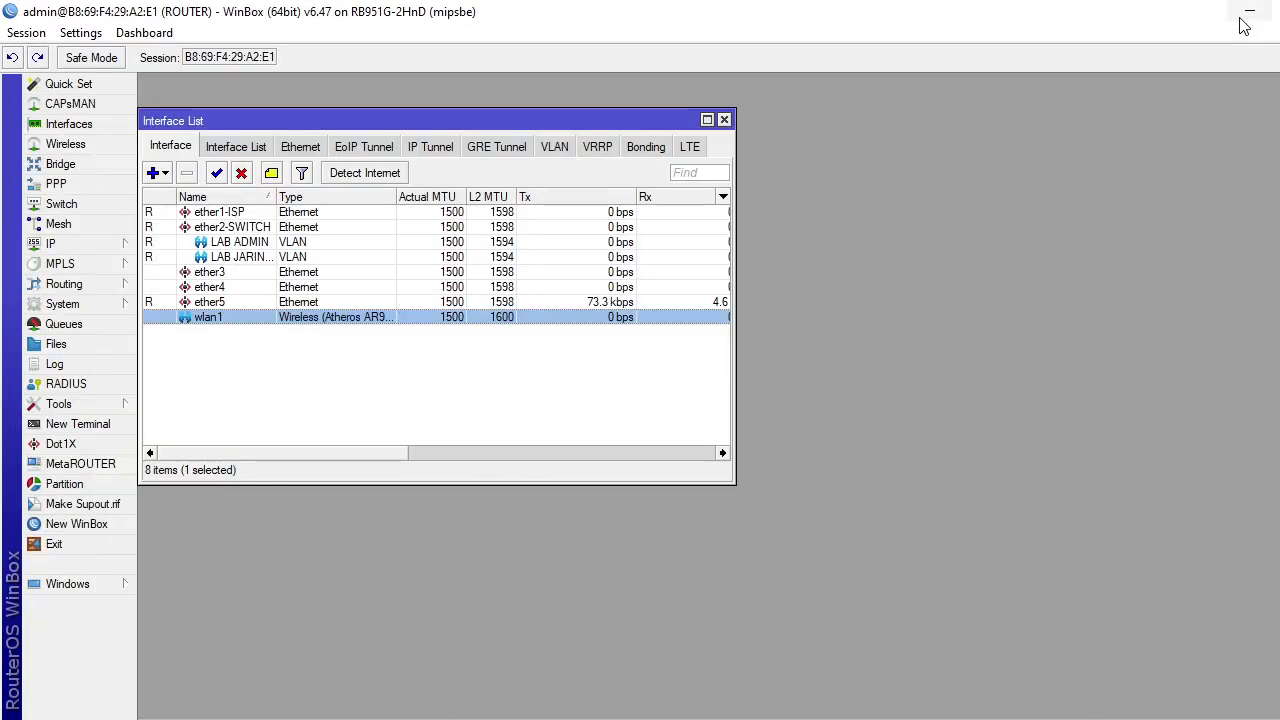
Set wlan1 to ap bridge mode with the participant's name as SSID, then return to Word.
double_click(207, 319)
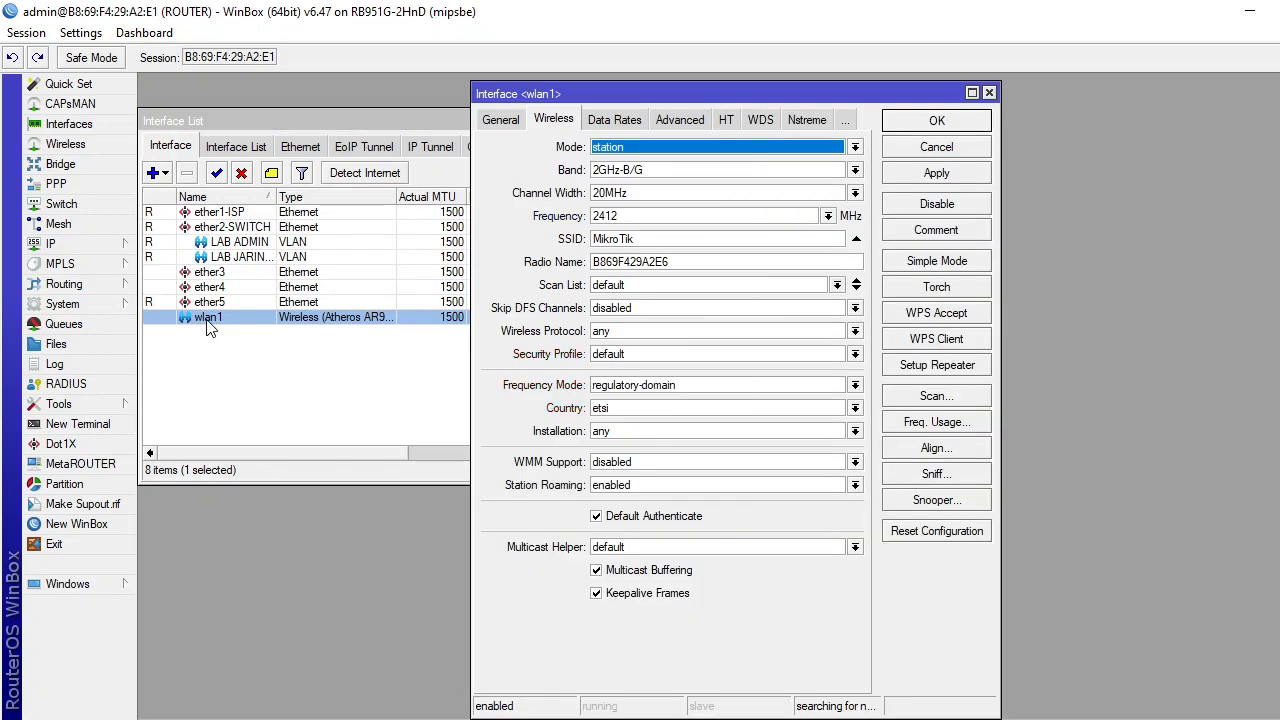
click(855, 147)
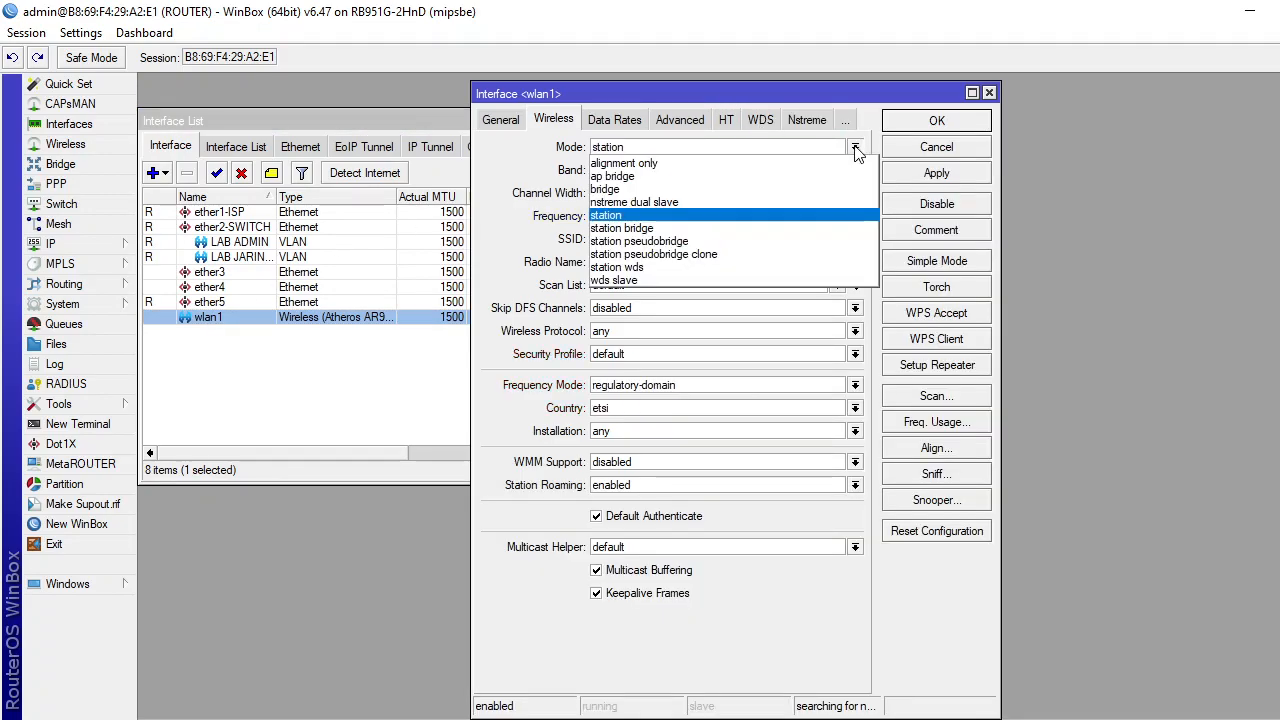
click(763, 178)
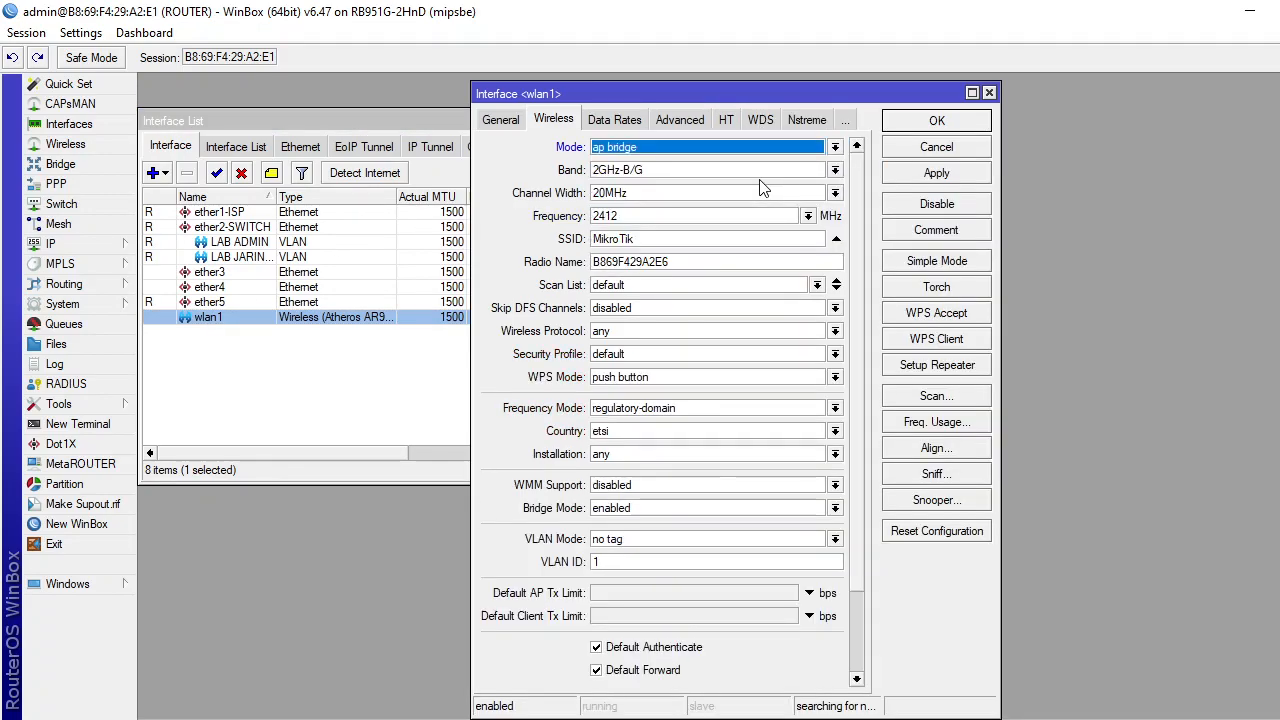
drag(674, 238, 572, 238)
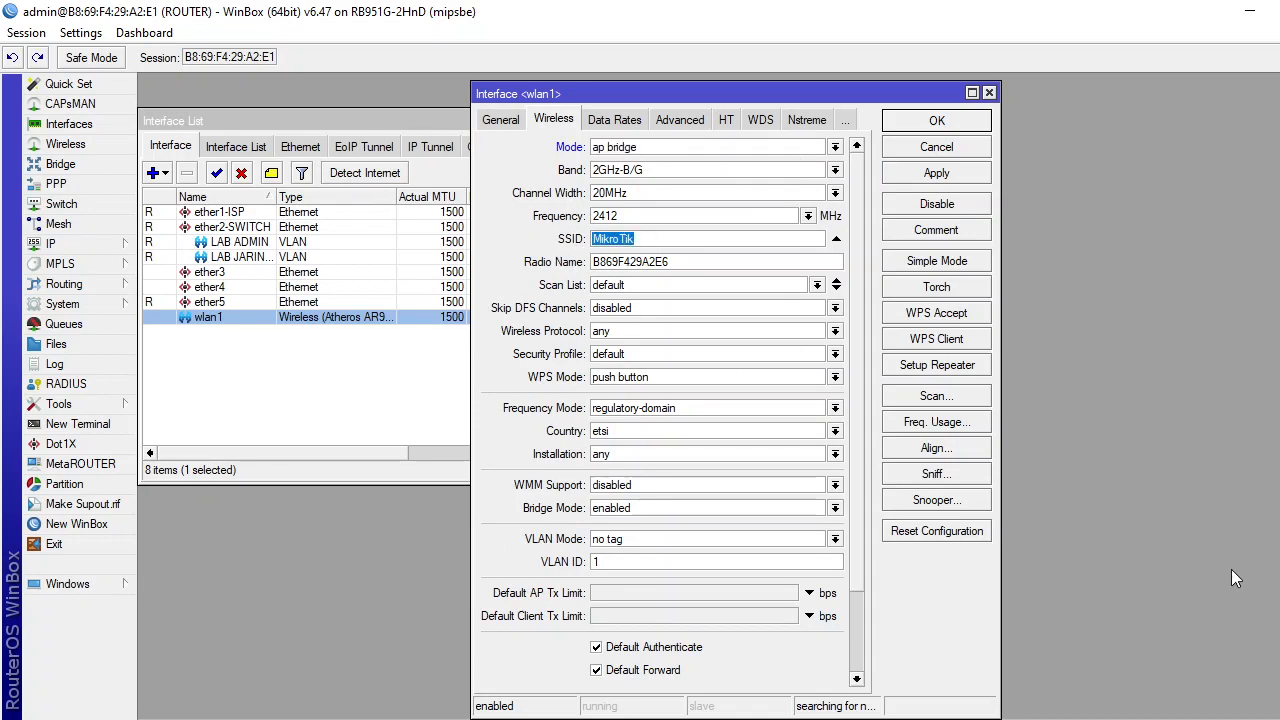
text(yudis)
click(957, 175)
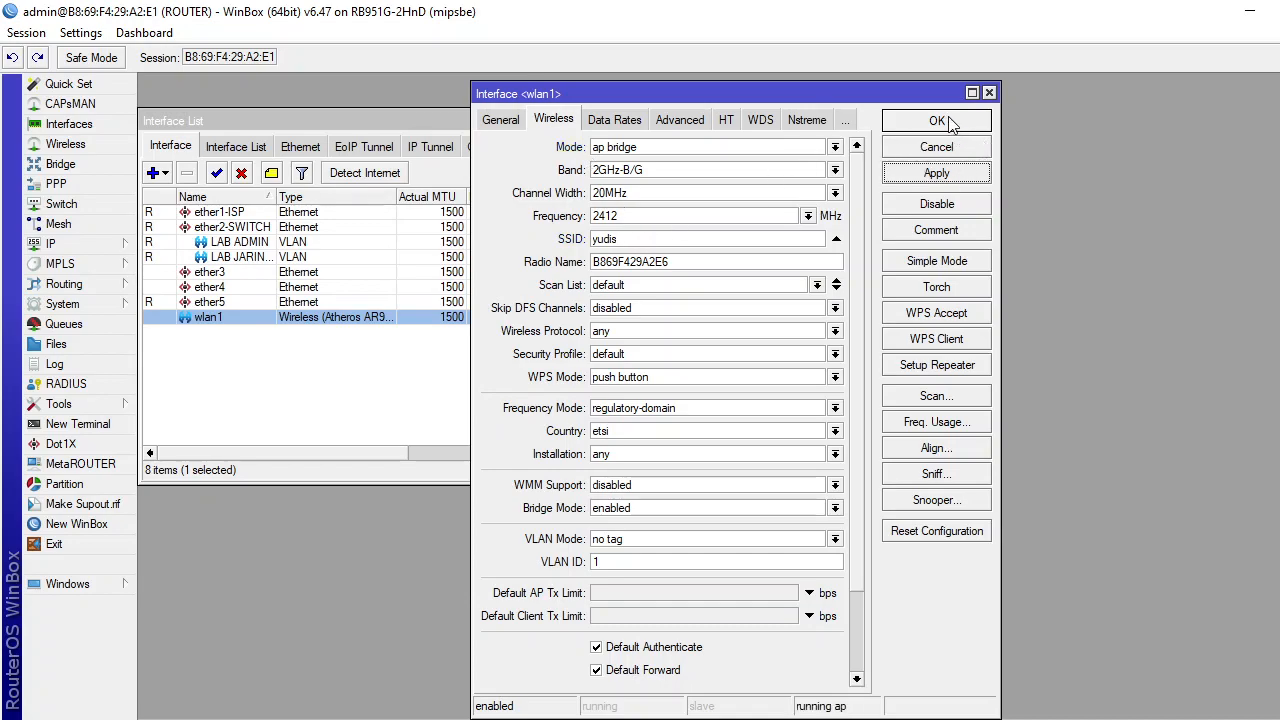
click(937, 121)
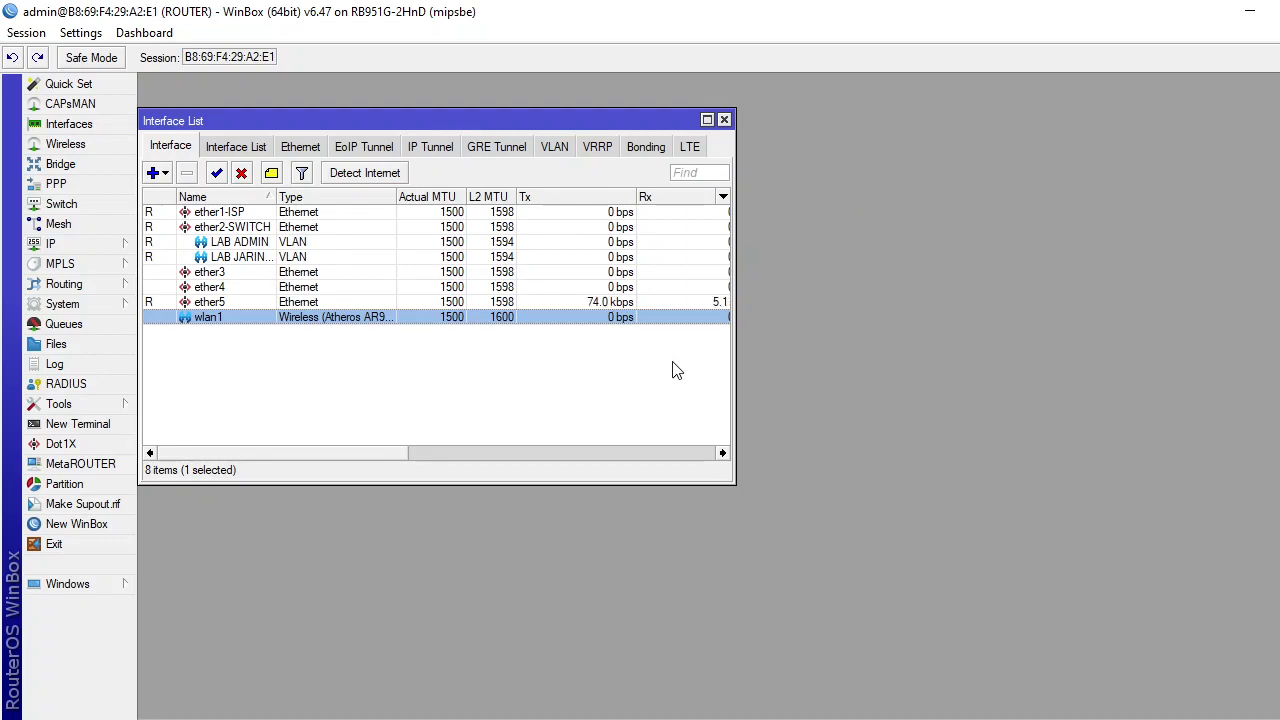
mouse_move(903, 719)
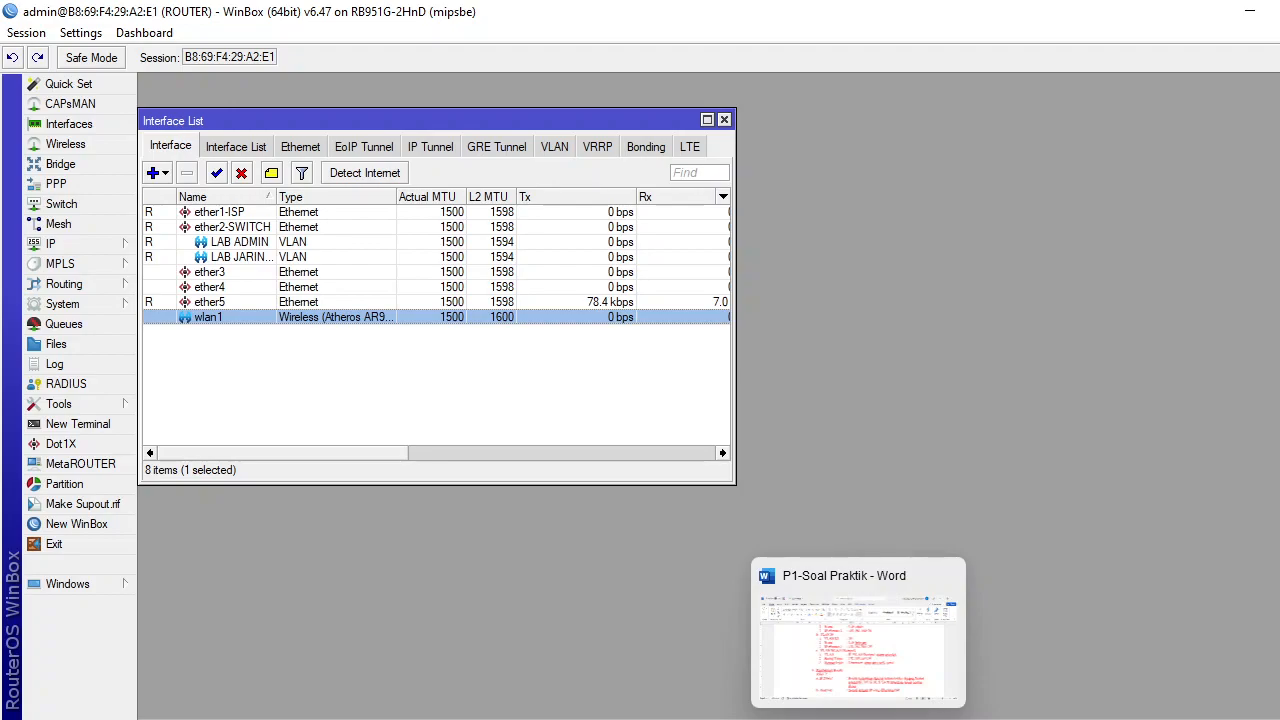
click(858, 719)
Colour the VLAN 10 ID and Name lines green in the task sheet.
scroll(671, 410, up, 3)
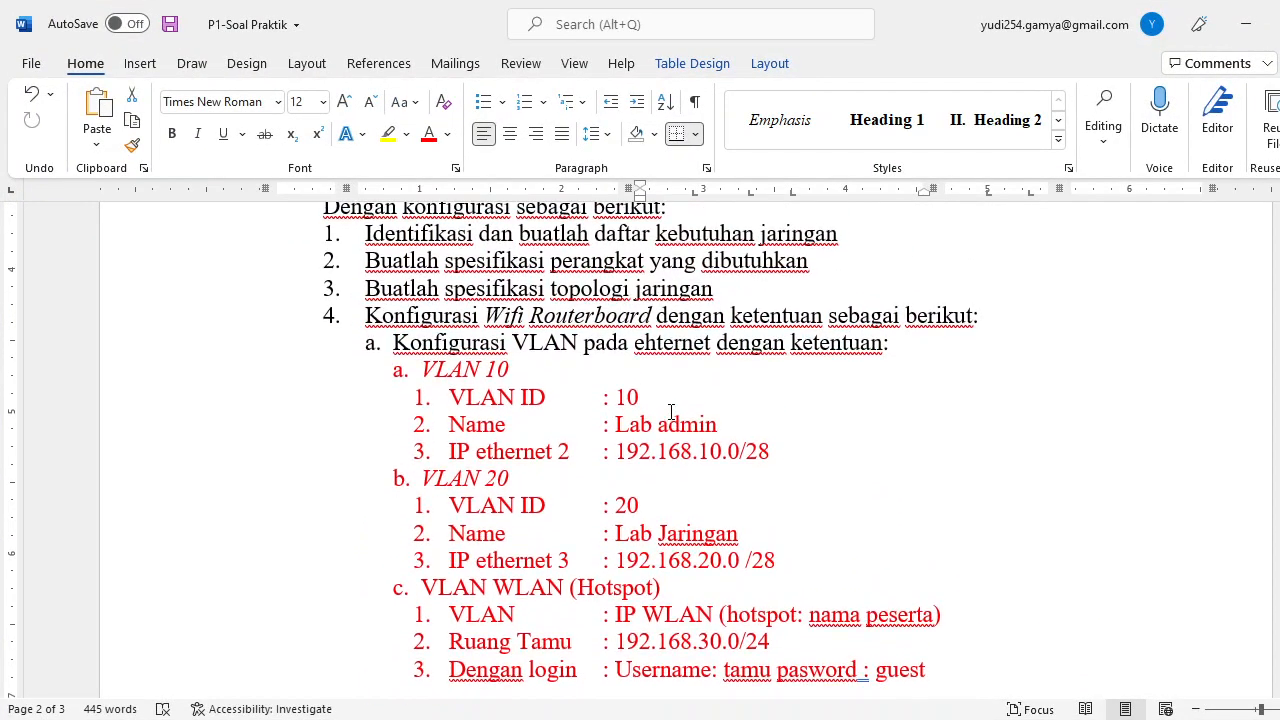
scroll(543, 437, up, 1)
scroll(490, 400, down, 1)
drag(422, 369, 720, 424)
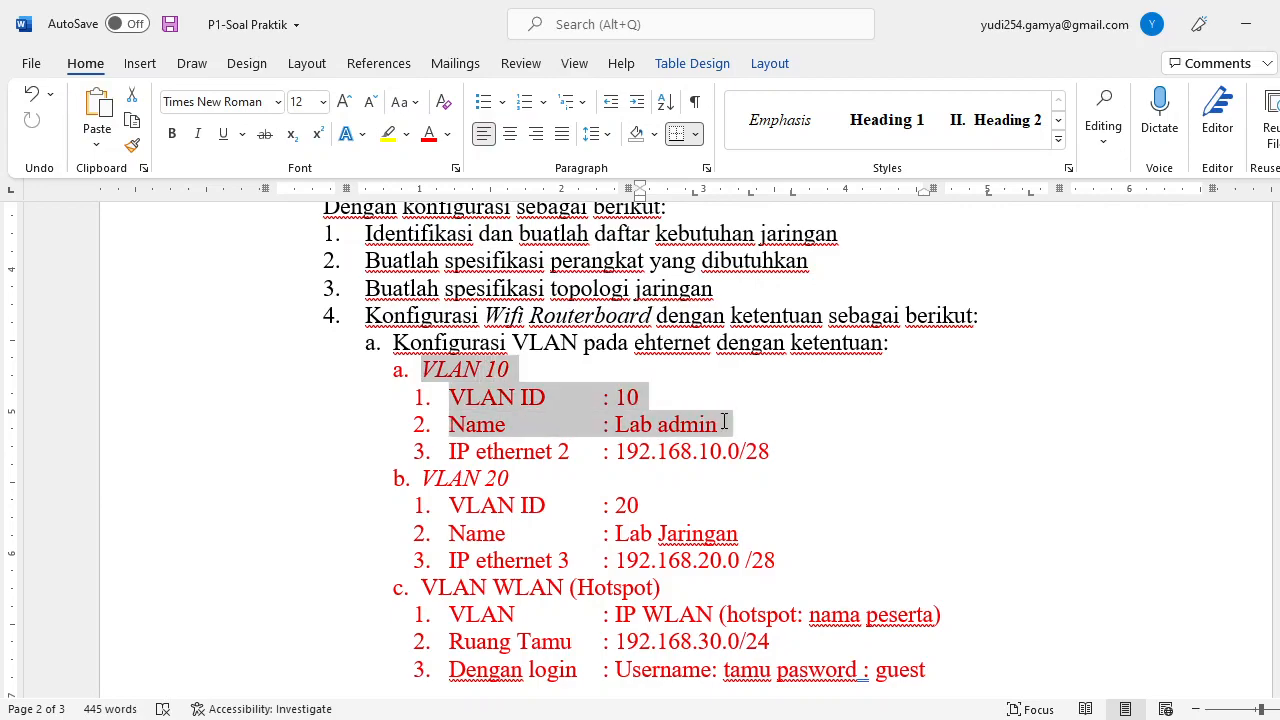
click(448, 134)
click(512, 352)
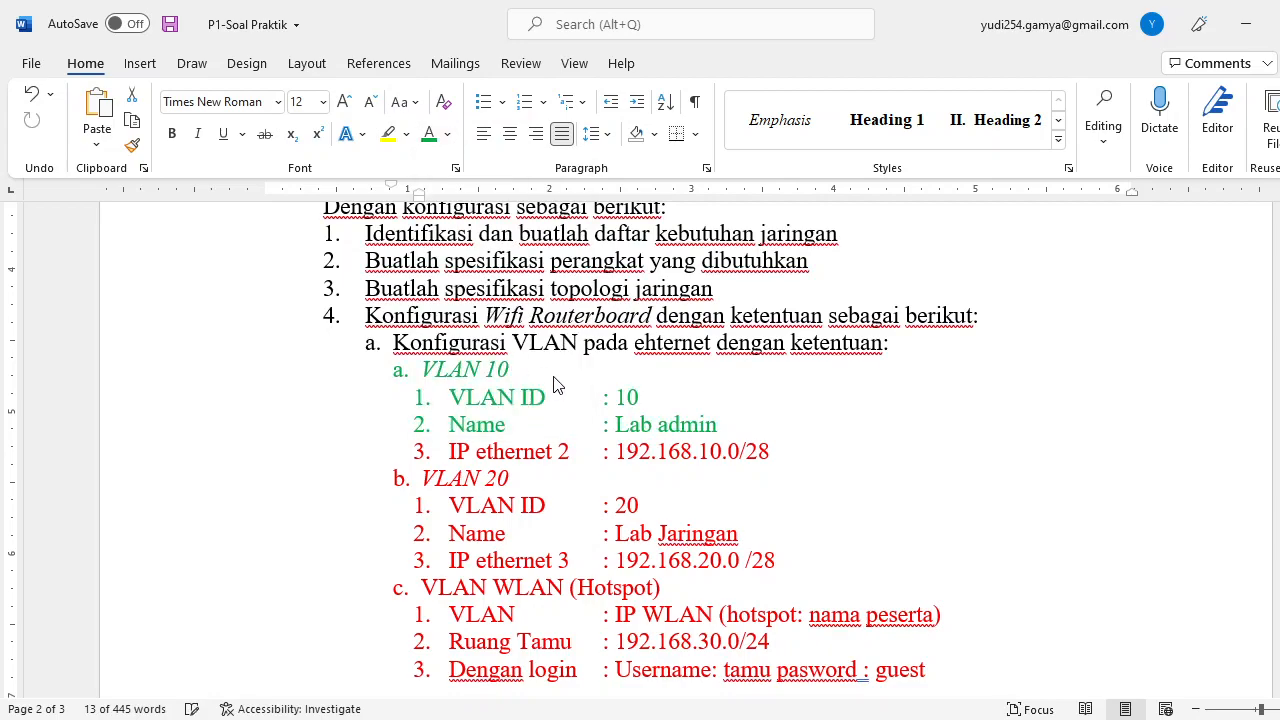
Colour the VLAN 20 and VLAN WLAN (Hotspot) lines green too, then go back to WinBox.
scroll(641, 441, down, 2)
drag(418, 340, 751, 394)
click(430, 138)
scroll(569, 340, down, 1)
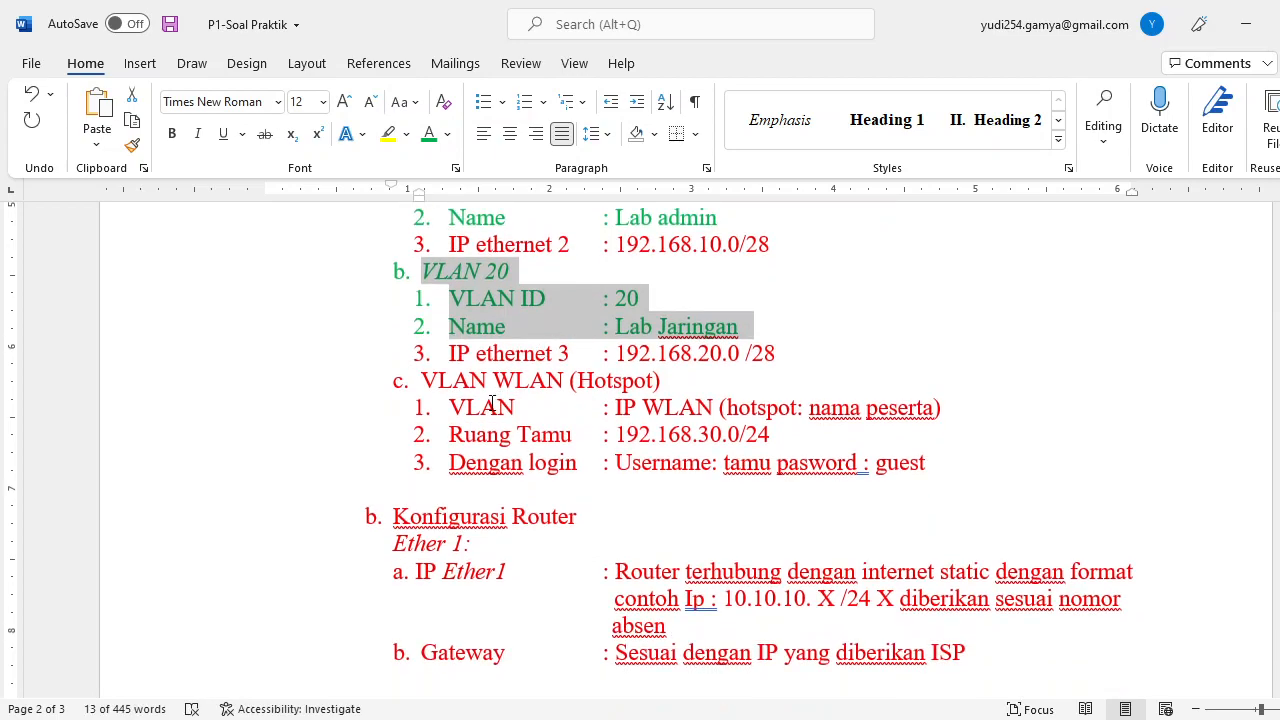
drag(423, 376, 949, 403)
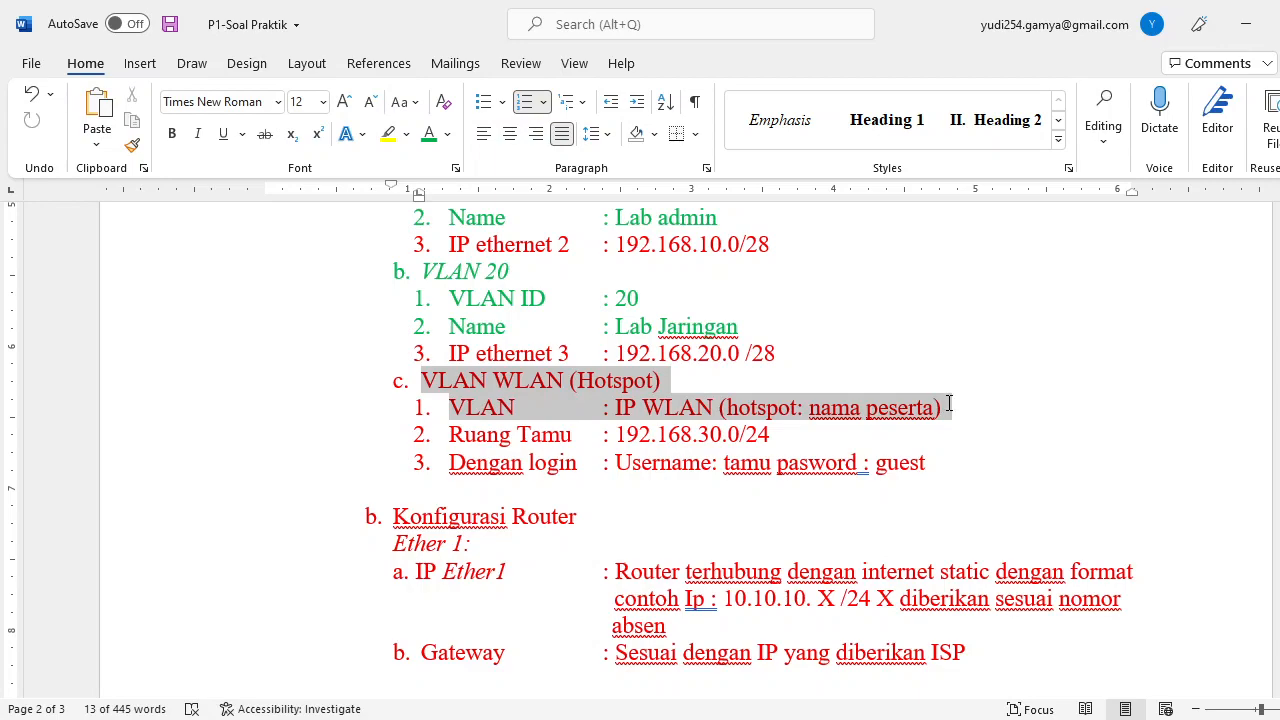
click(430, 138)
scroll(515, 290, down, 2)
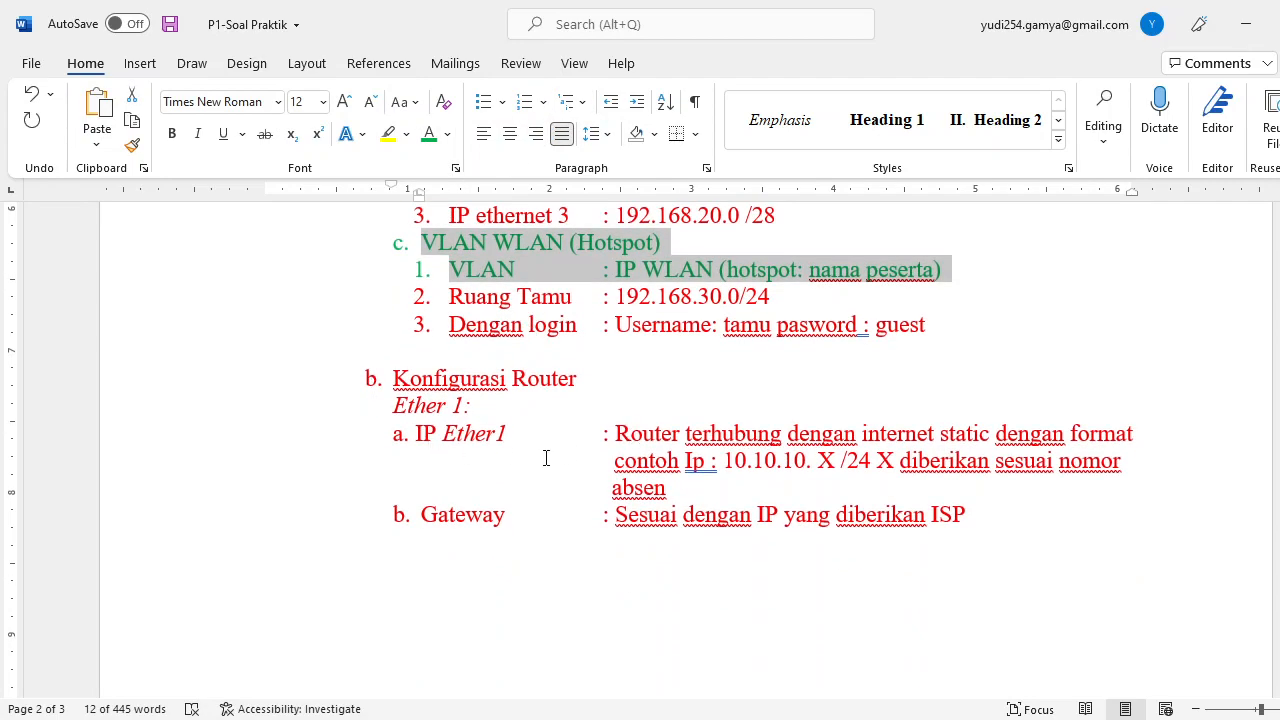
scroll(520, 470, up, 3)
scroll(487, 494, down, 3)
scroll(549, 384, up, 3)
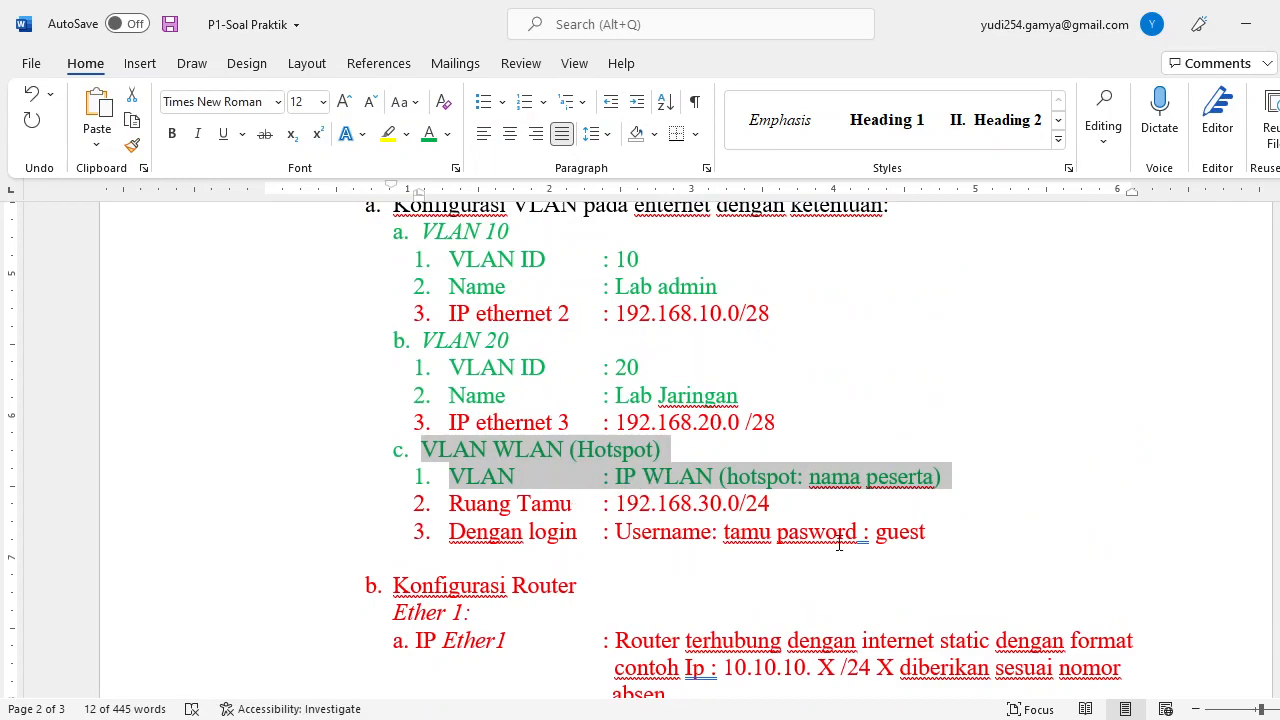
key(alt+Tab)
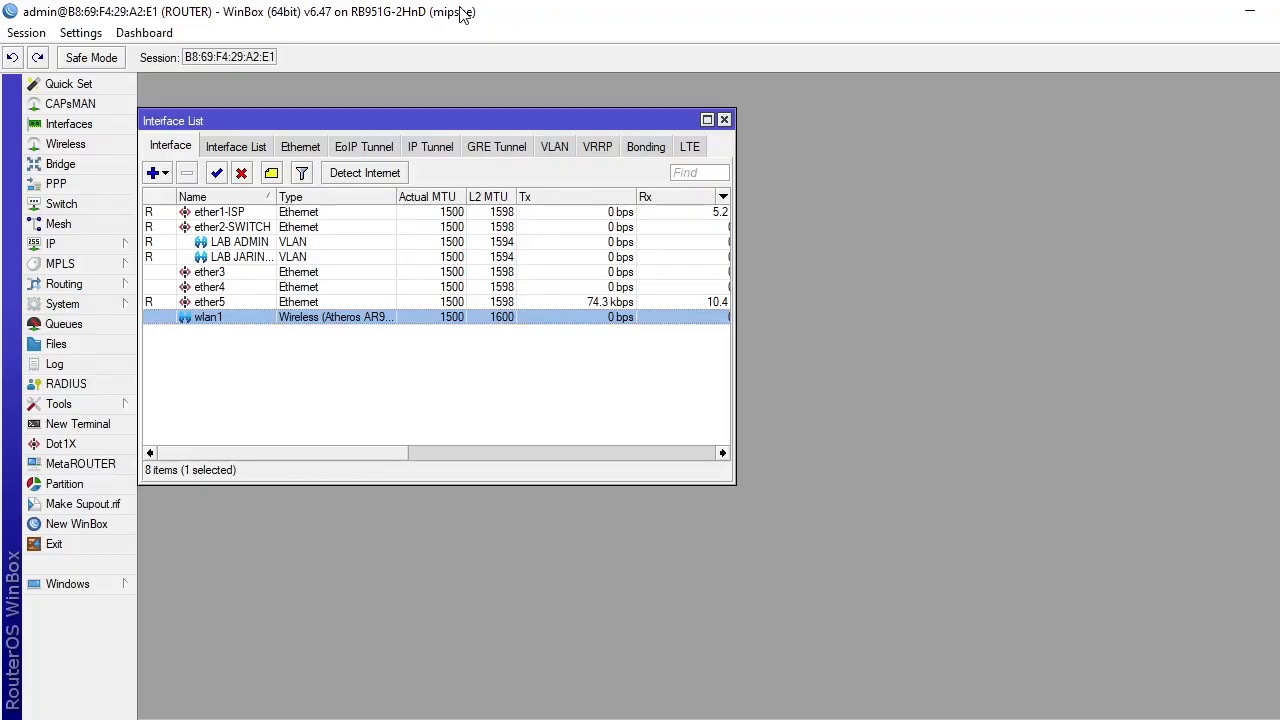
Close the interface list, start a new entry in IP > Addresses, and call up Run.
click(724, 119)
click(85, 248)
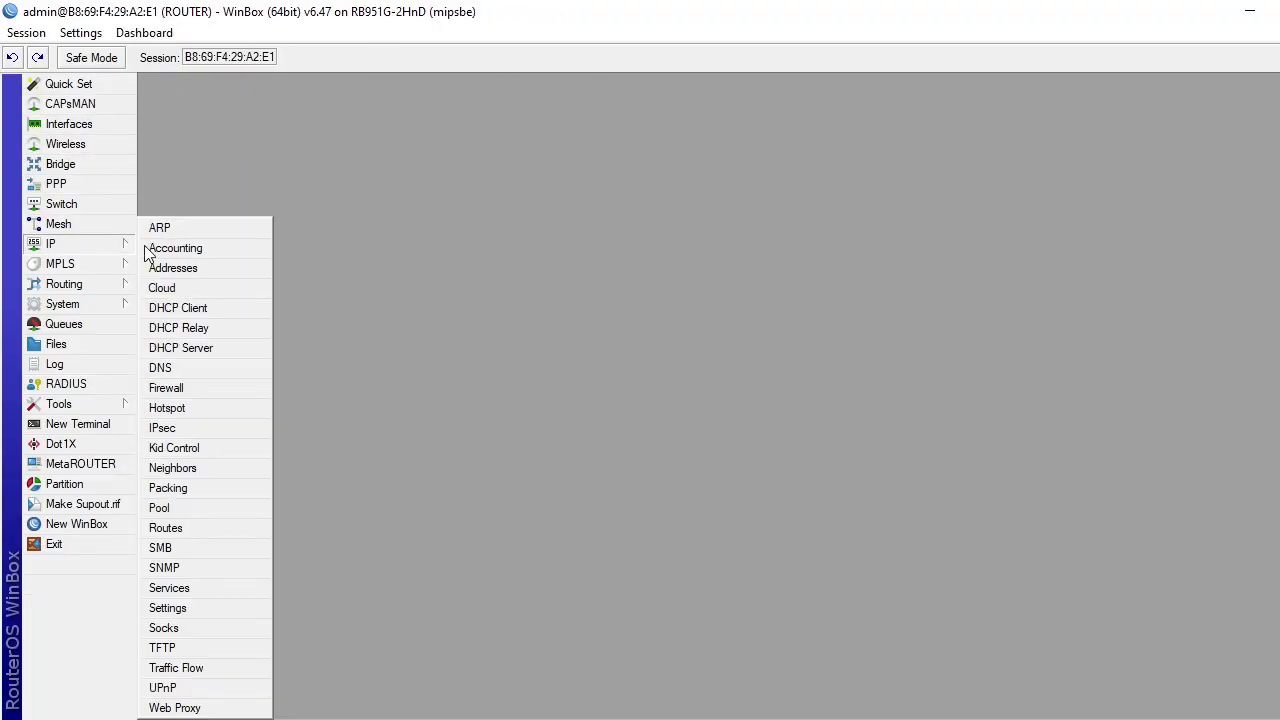
click(172, 268)
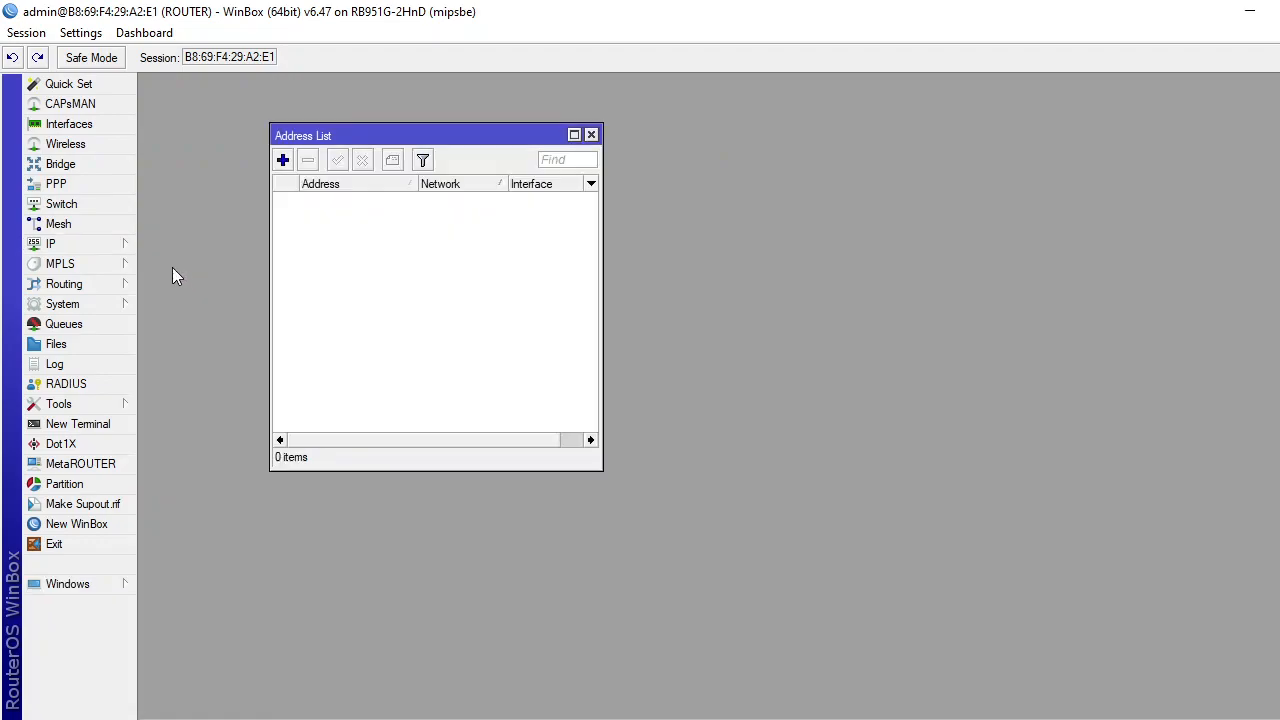
click(283, 160)
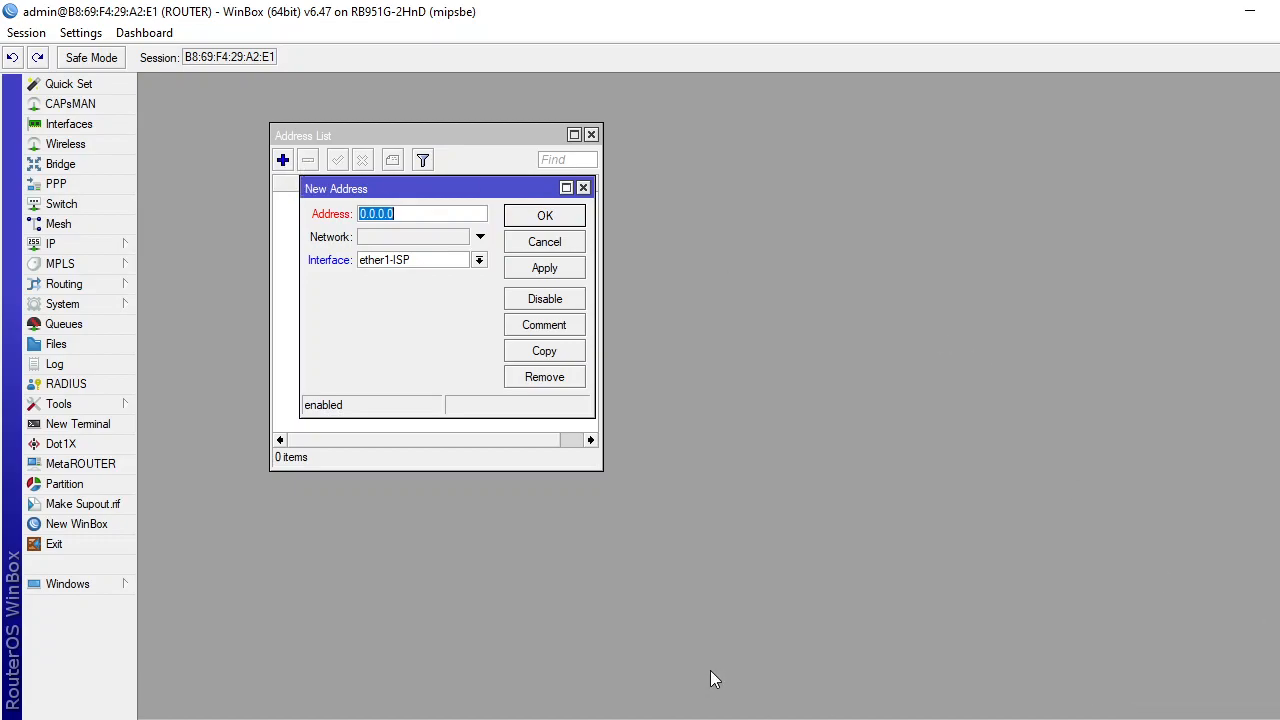
key(super+r)
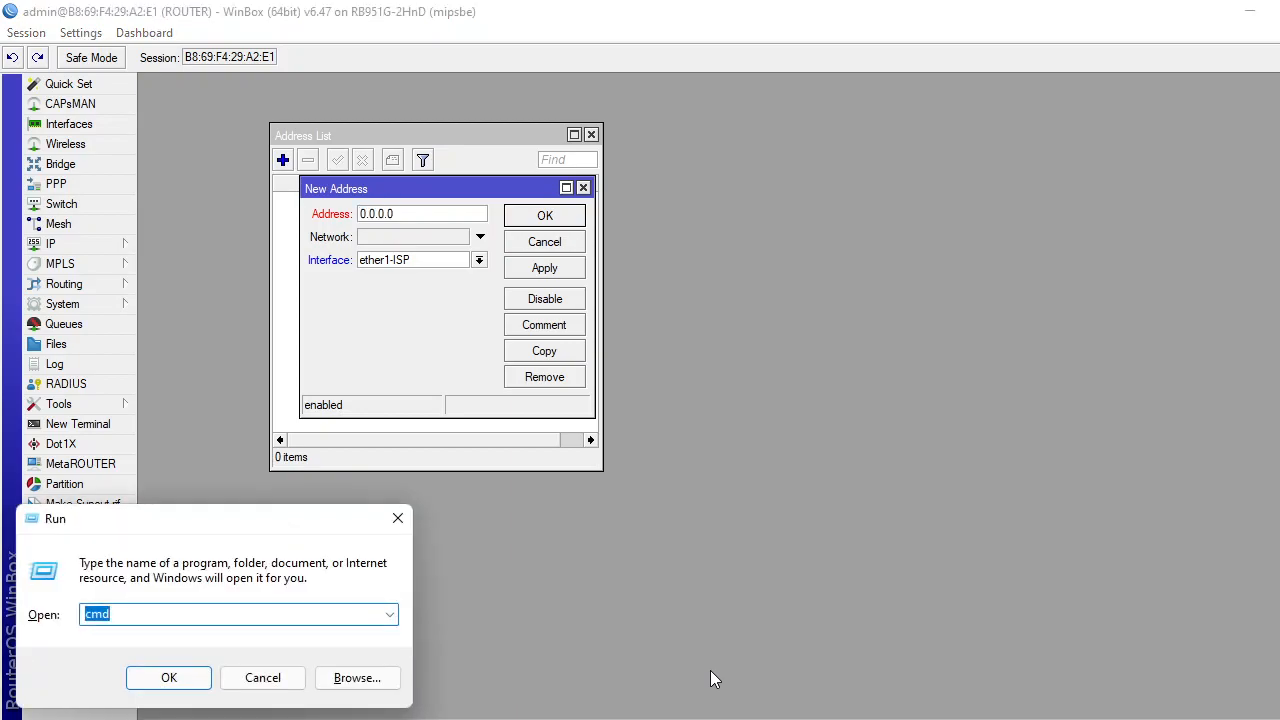
Run ipconfig to read the Wi-Fi address 192.168.100.19 and gateway 192.168.100.1, then close cmd.
key(Return)
text(ipconfig)
key(Return)
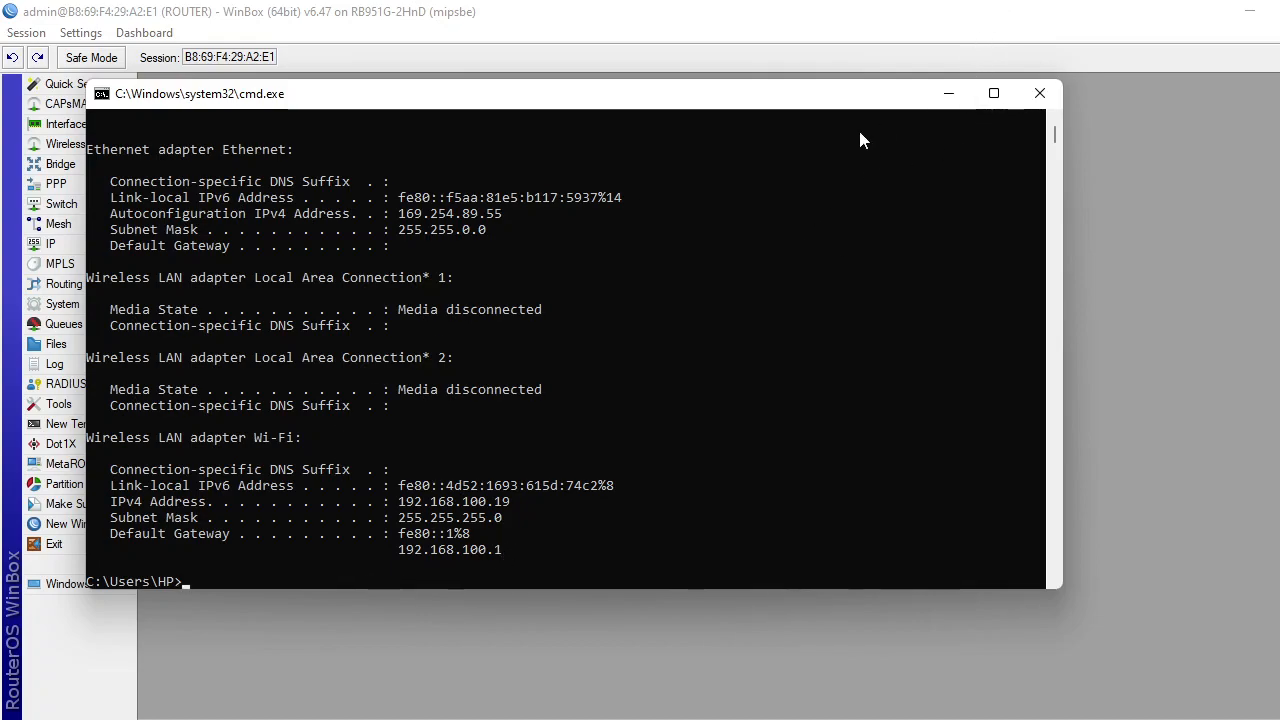
click(1052, 90)
Assign address 192.168.100.13/24 to ether1-ISP and save the entry.
text(1)
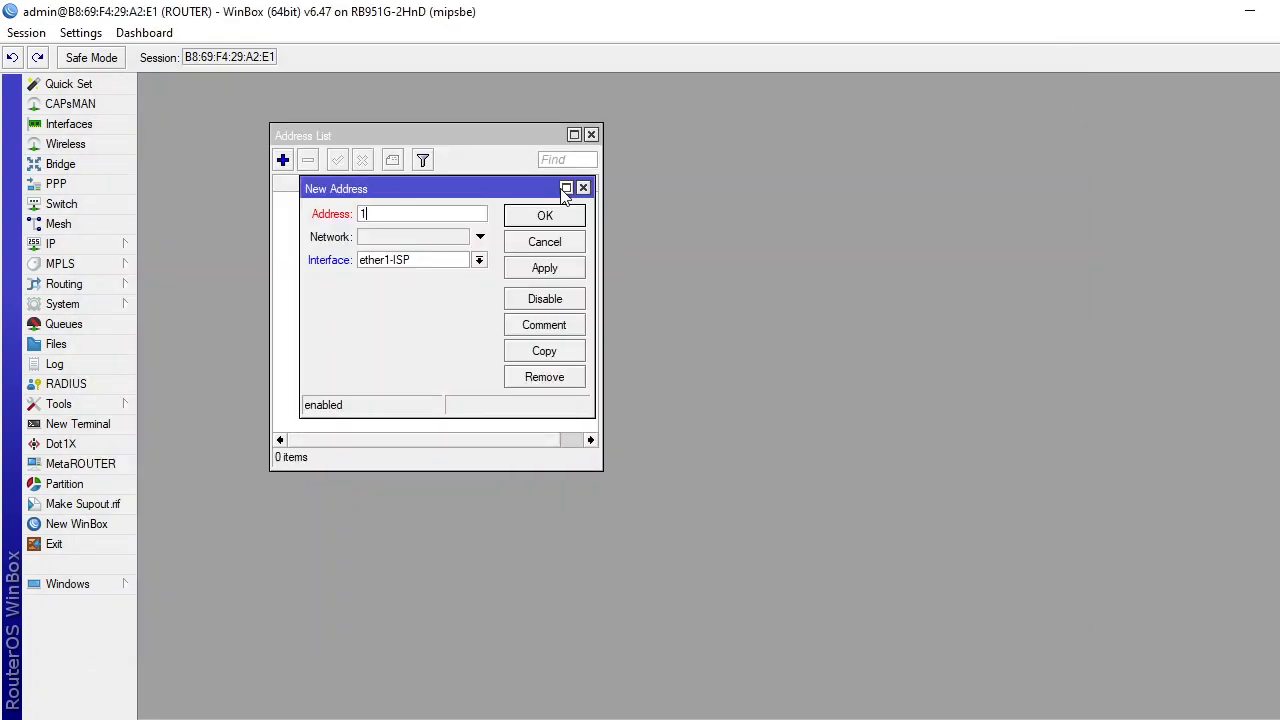
text(92.168.1)
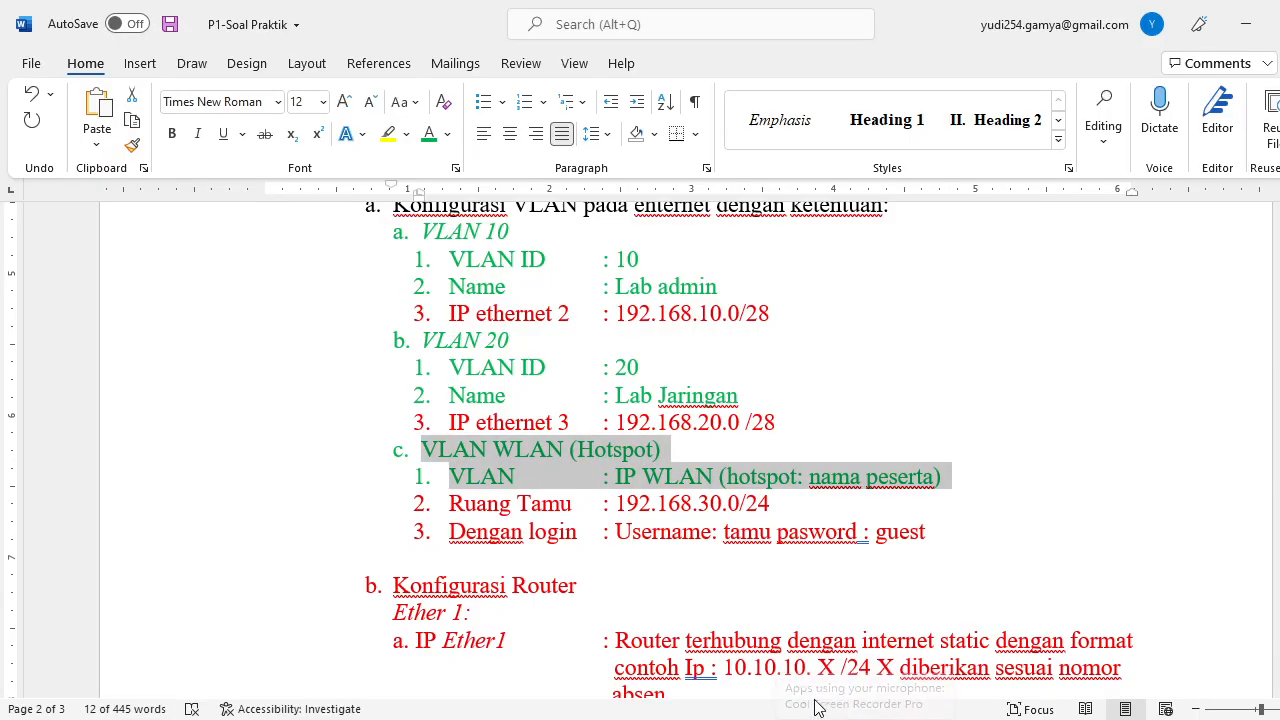
scroll(930, 678, down, 1)
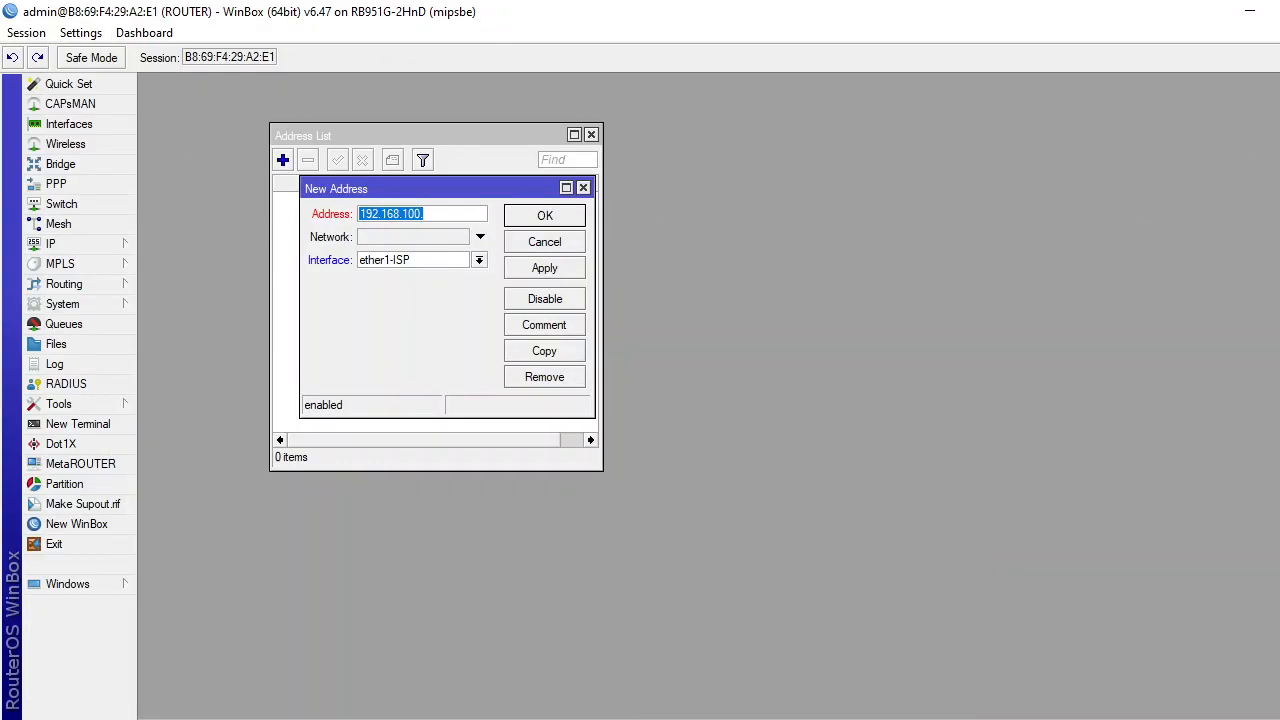
click(444, 219)
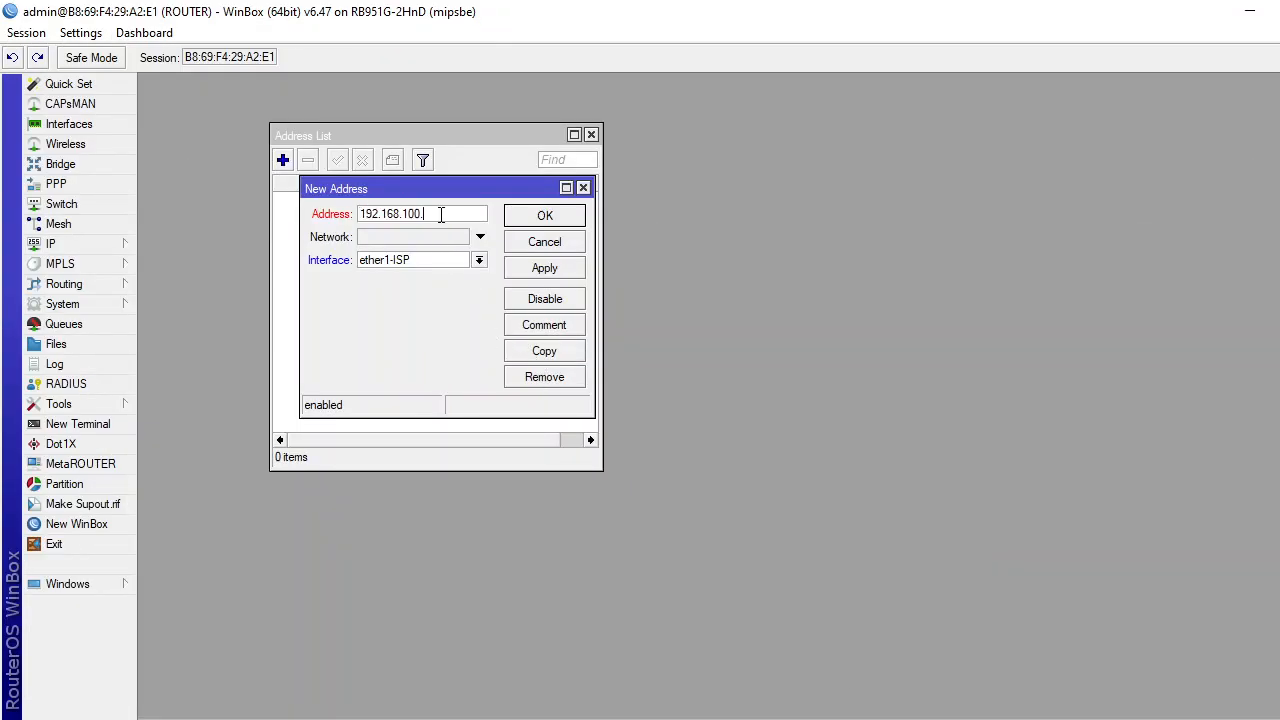
text(13/24)
click(549, 268)
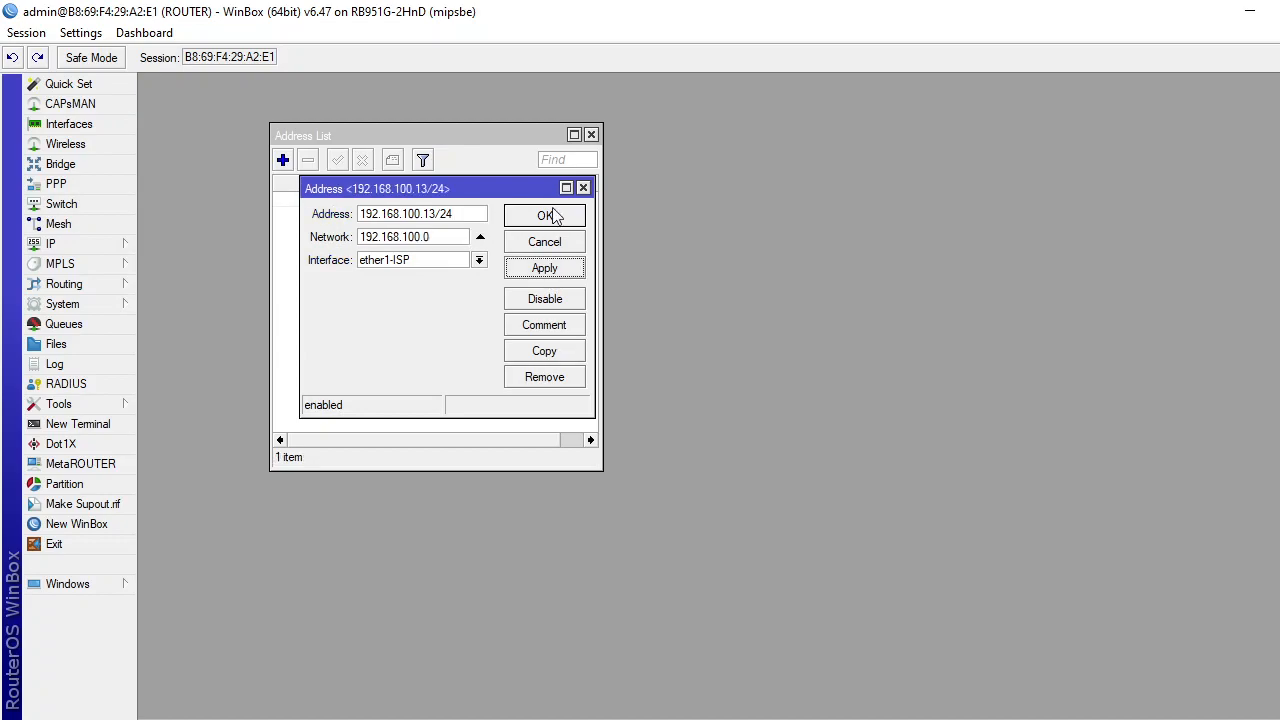
click(549, 222)
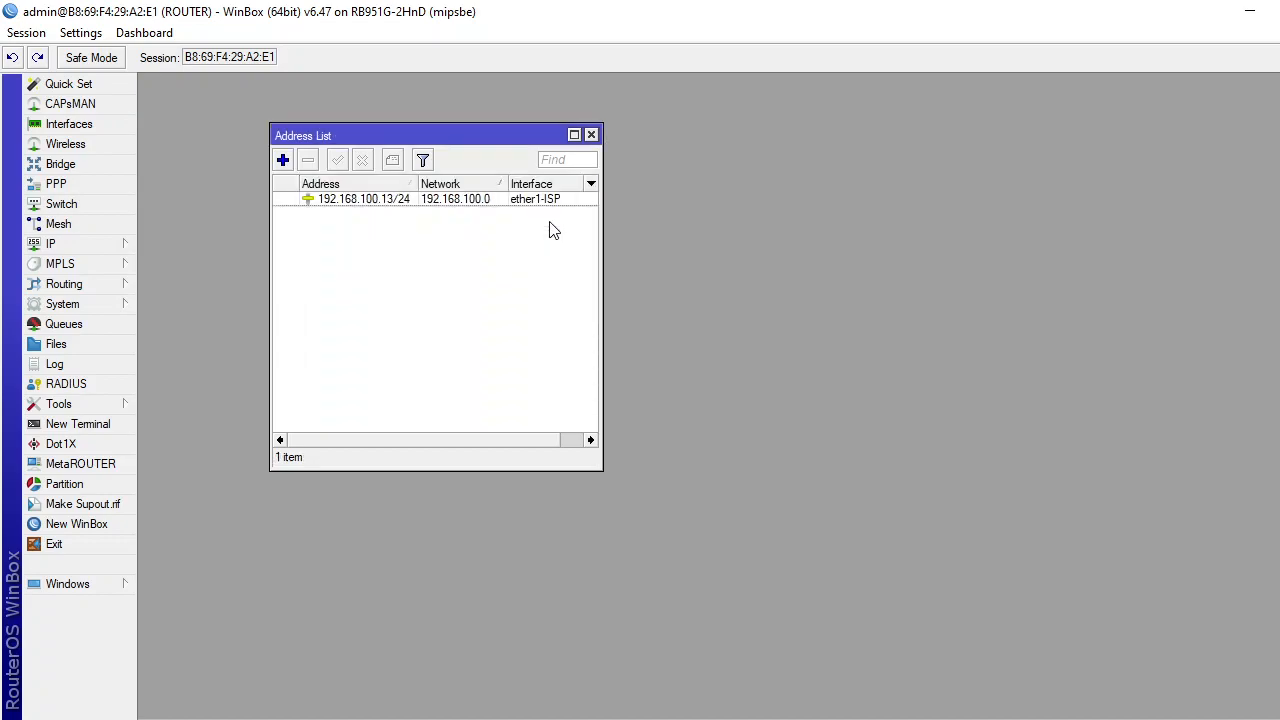
Add a new address 192.168.10.1/28 on LAB ADMIN, copying the prefix from the task sheet.
click(283, 161)
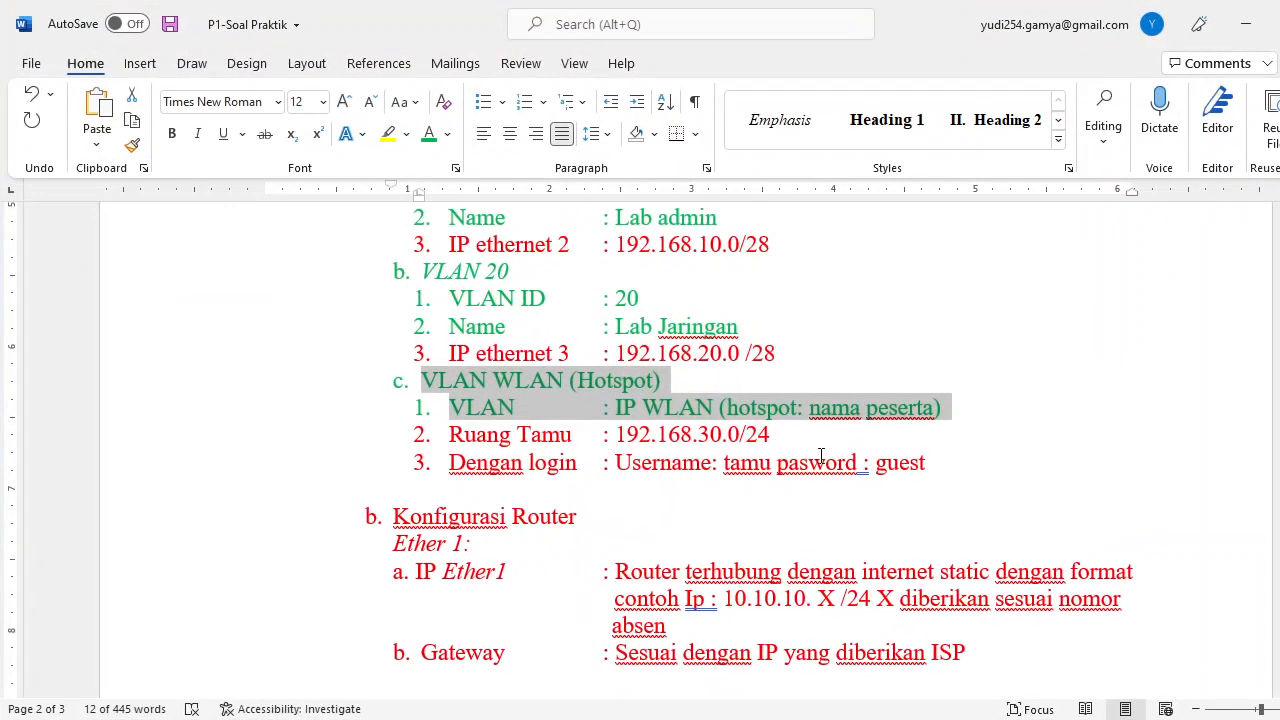
scroll(820, 456, up, 5)
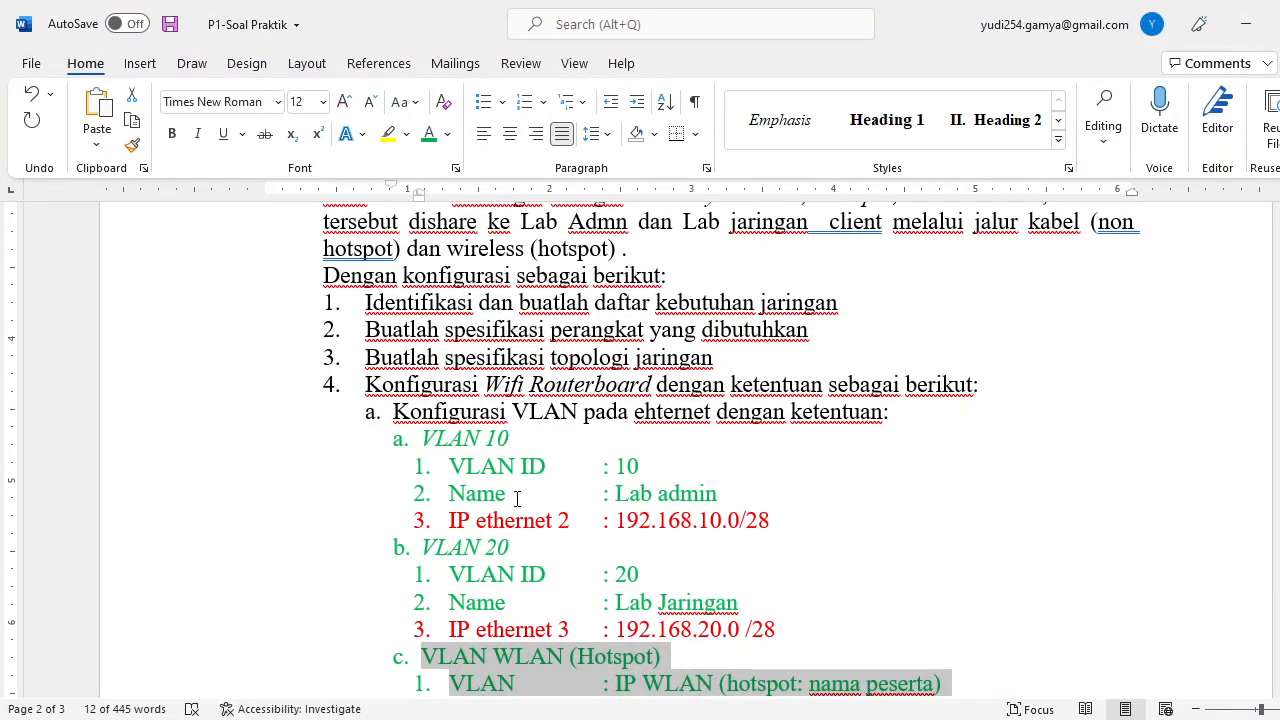
drag(616, 520, 719, 520)
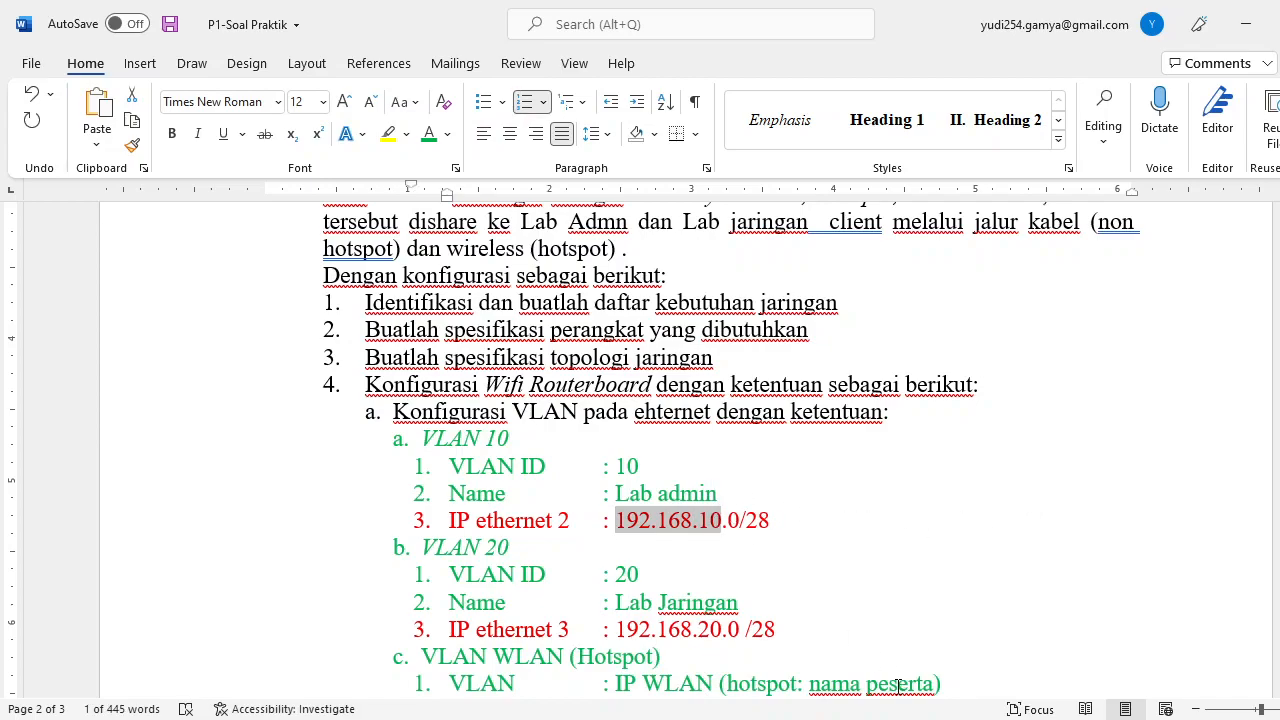
click(862, 718)
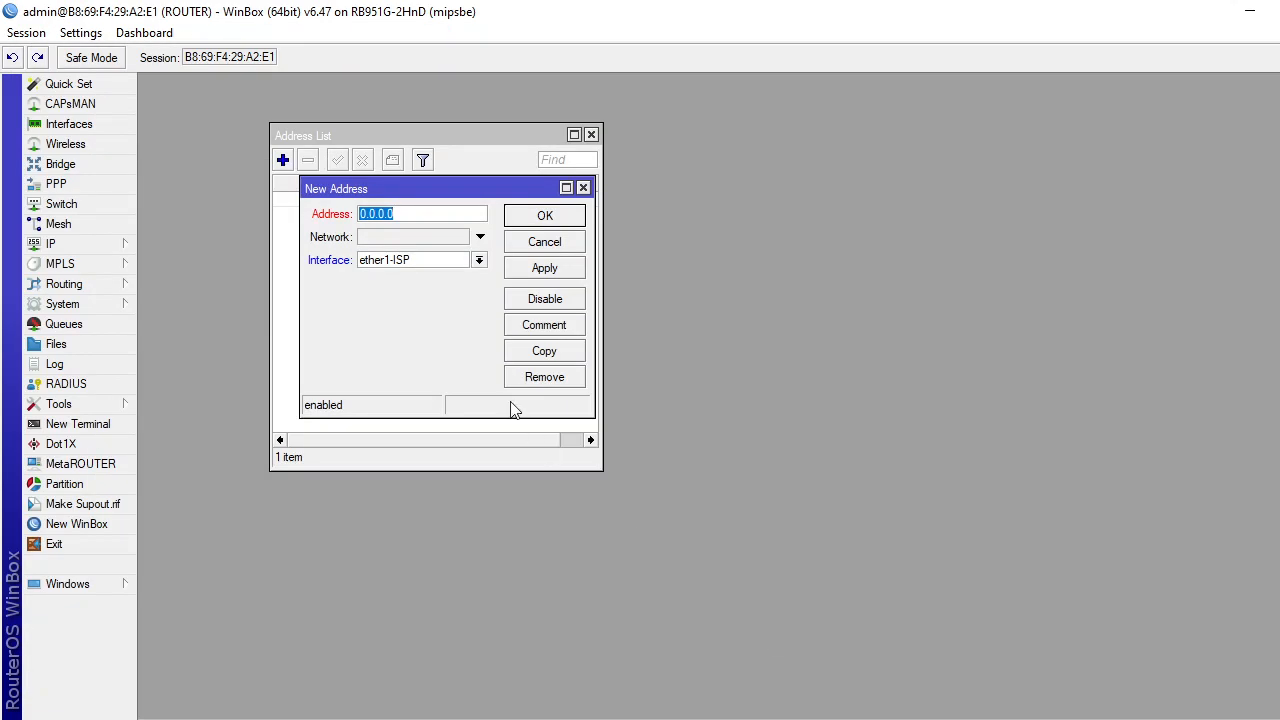
text(192.168.10)
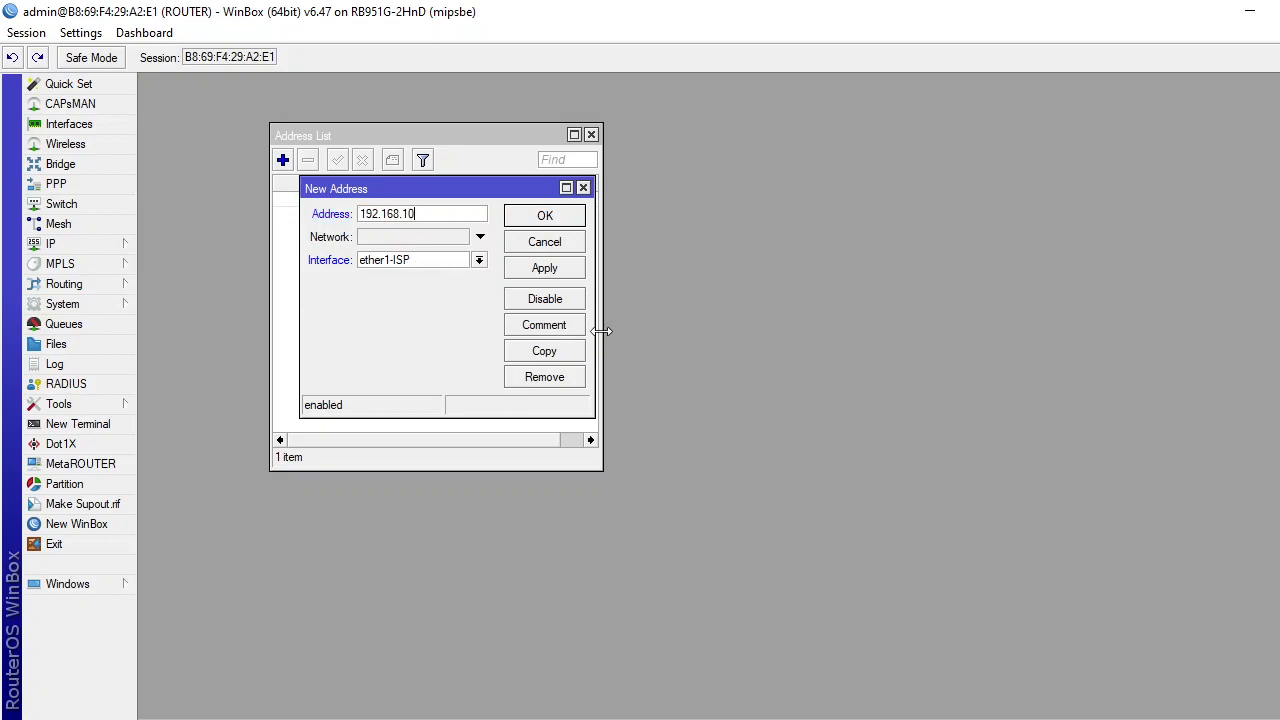
text(.1/28)
click(859, 719)
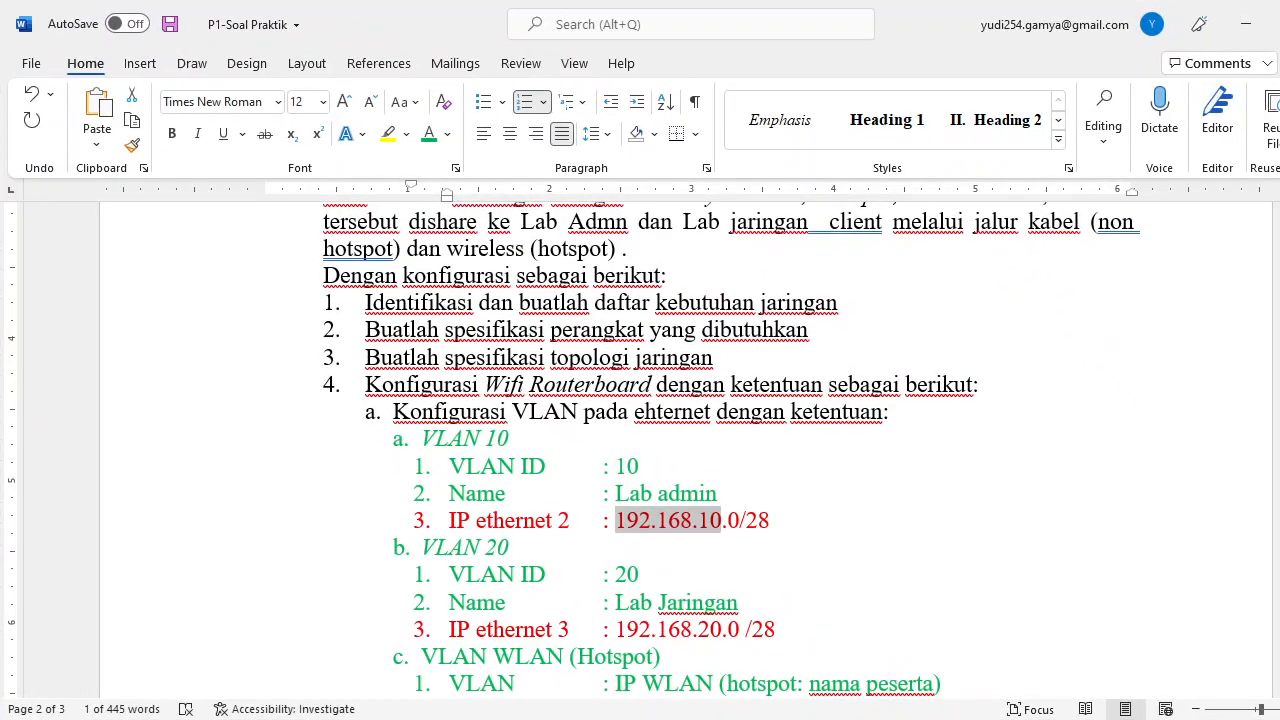
key(alt+Tab)
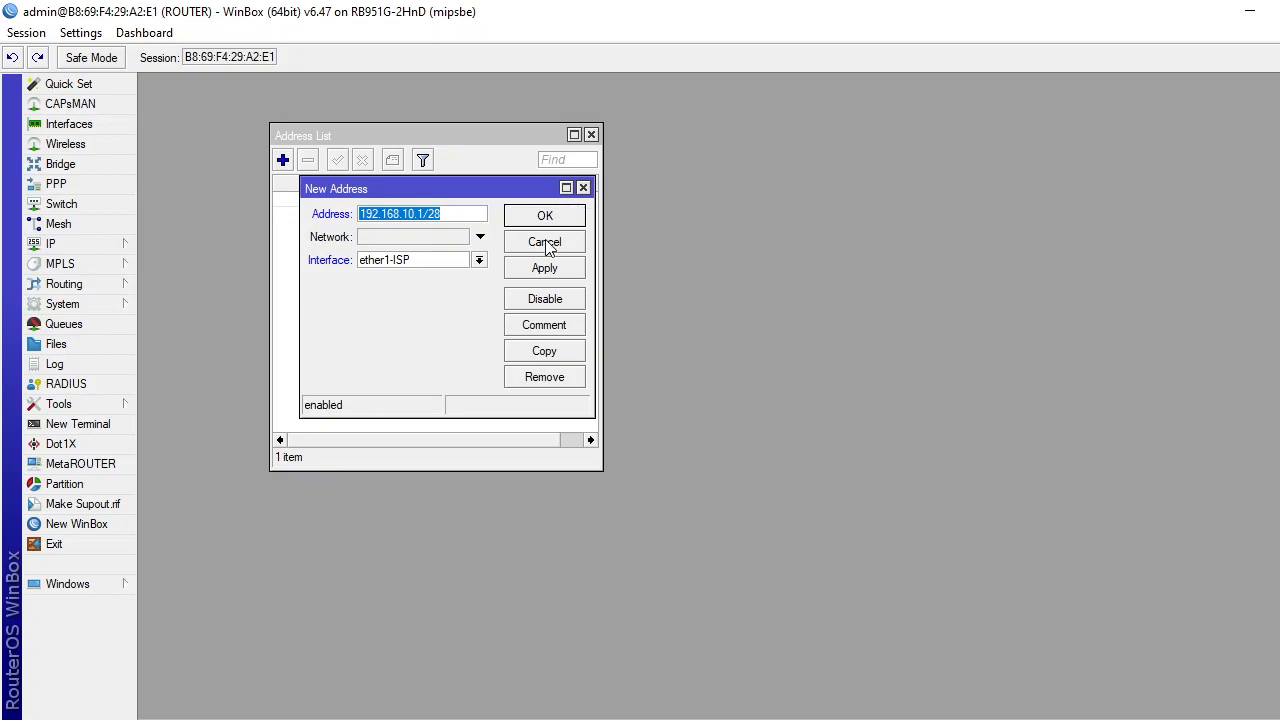
click(479, 260)
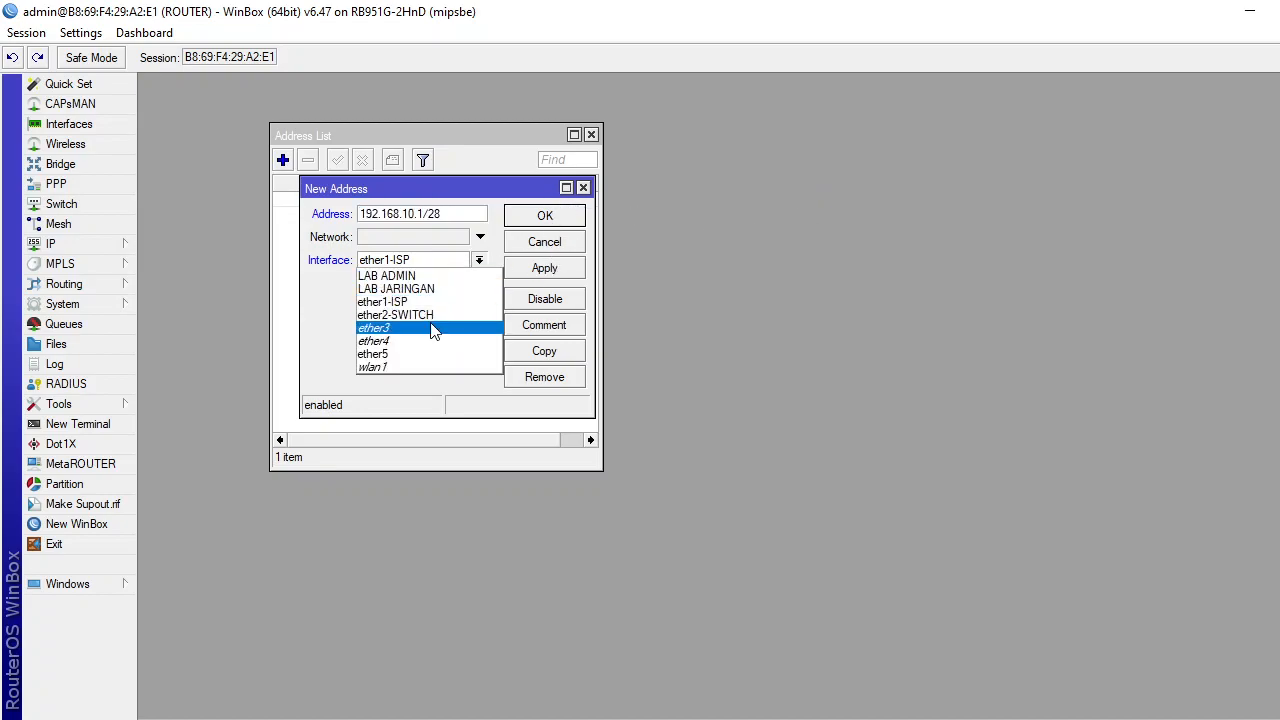
click(401, 280)
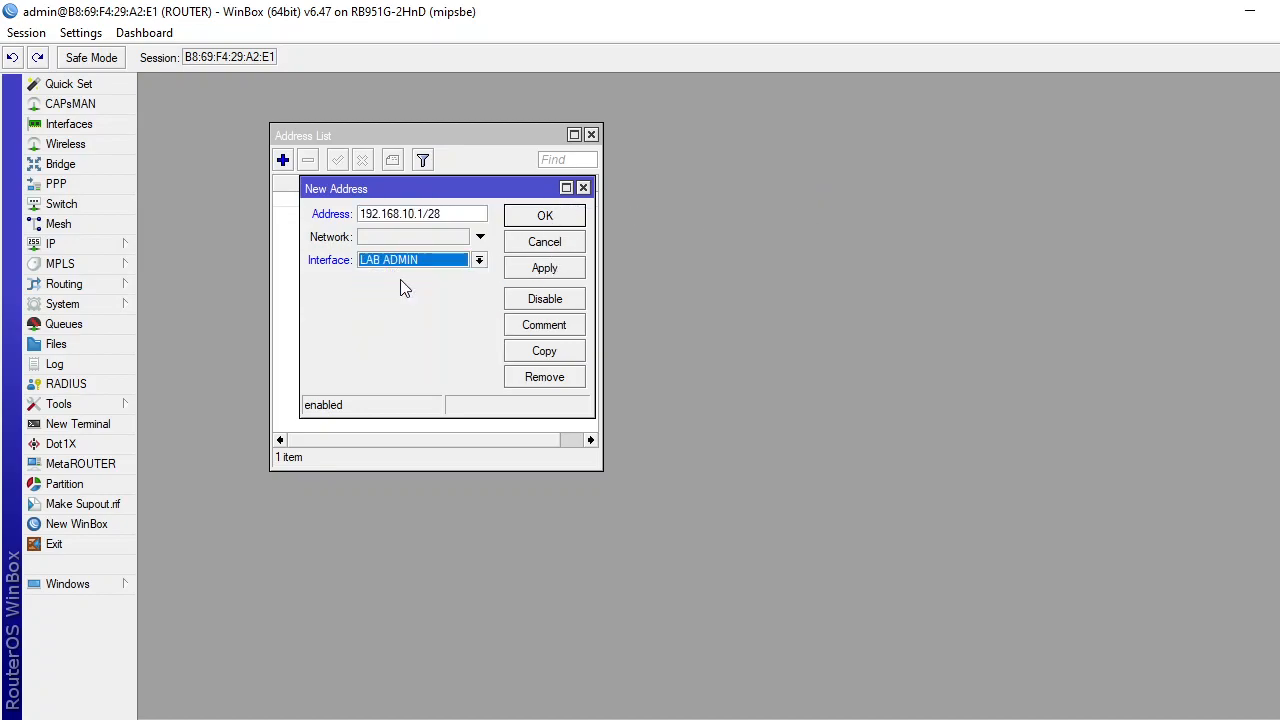
click(555, 268)
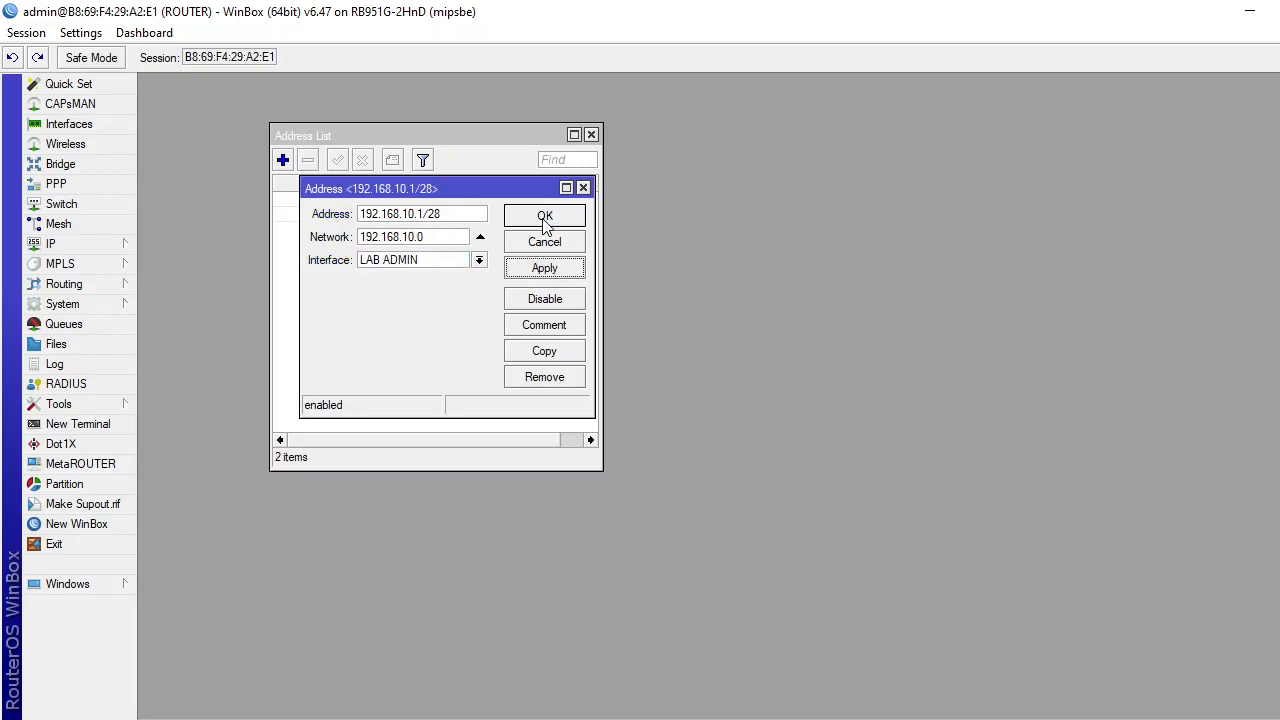
click(545, 220)
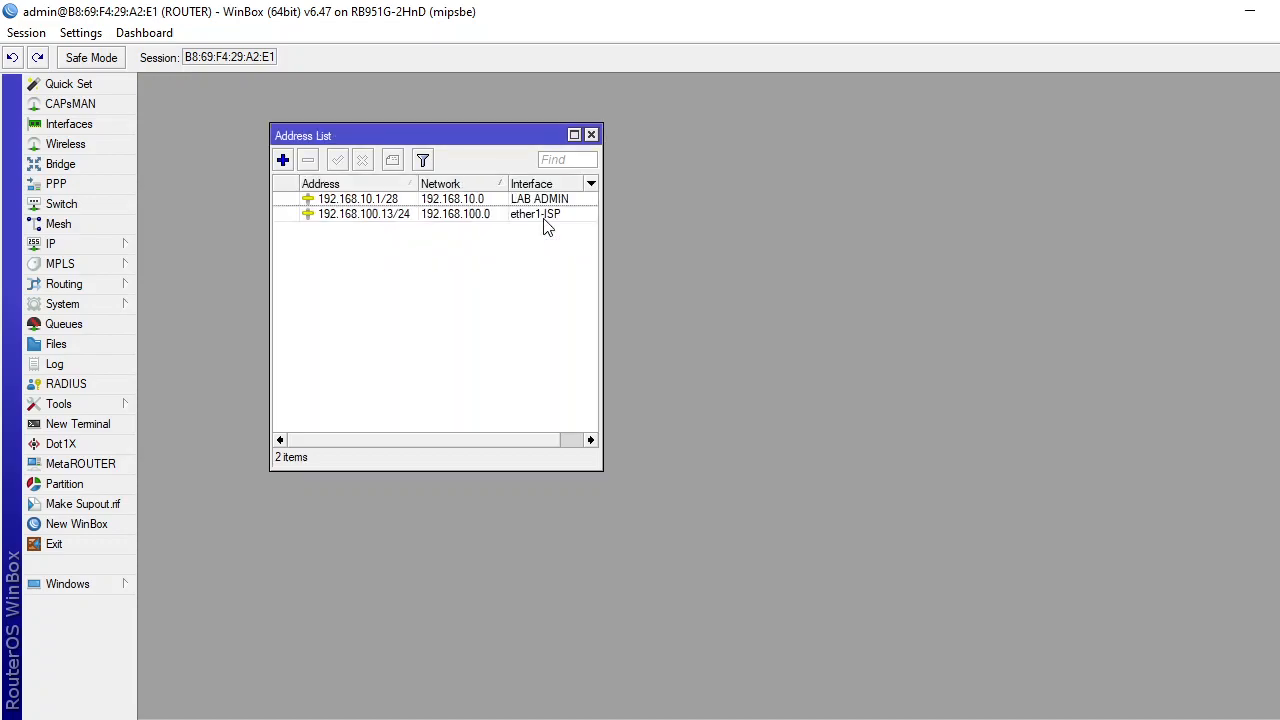
Enter the address 192.168.20.1/28, checked against the task sheet, and assign it to LAB JARINGAN.
click(282, 162)
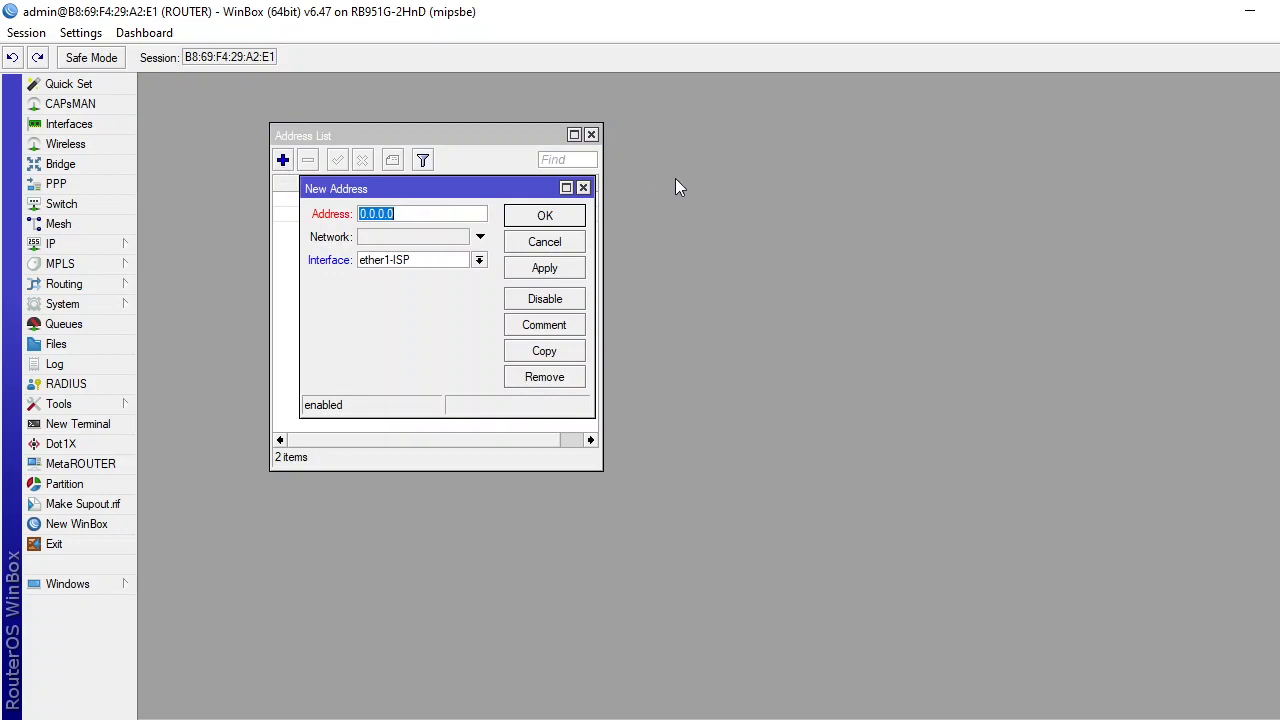
text(192.168.10)
key(BackSpace)
key(BackSpace)
text(0)
key(BackSpace)
text(20.1/28)
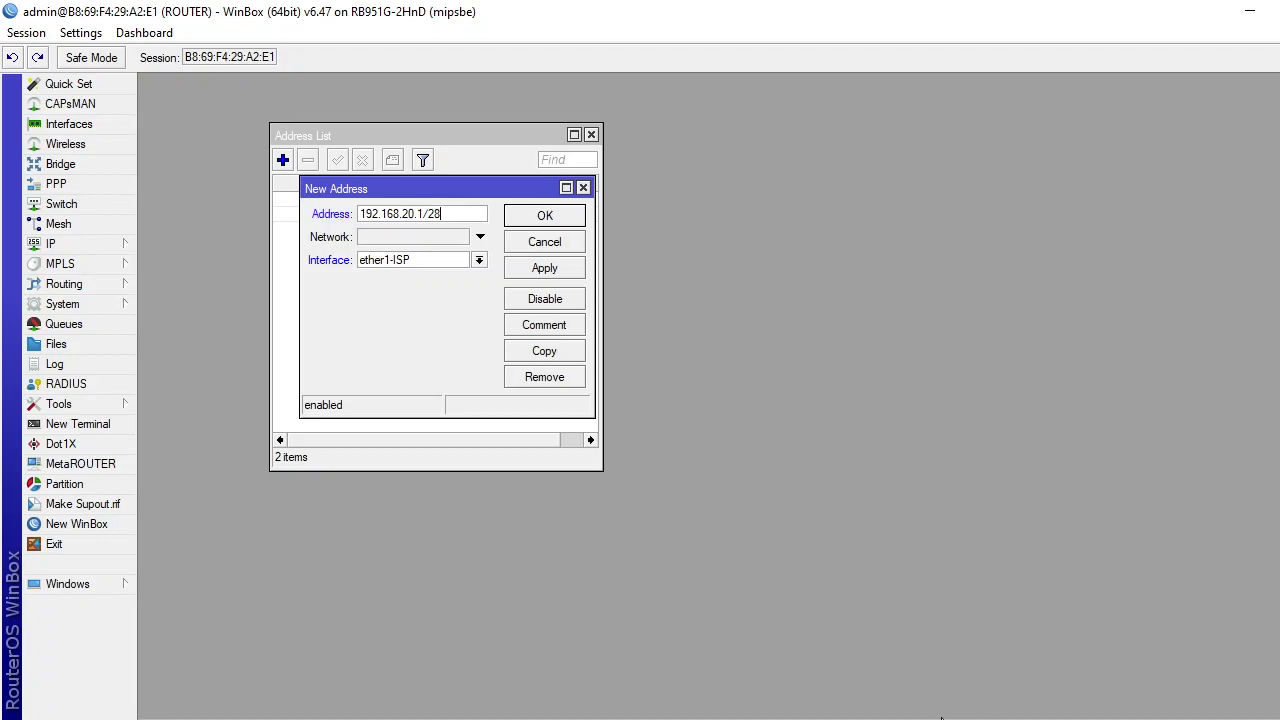
click(767, 598)
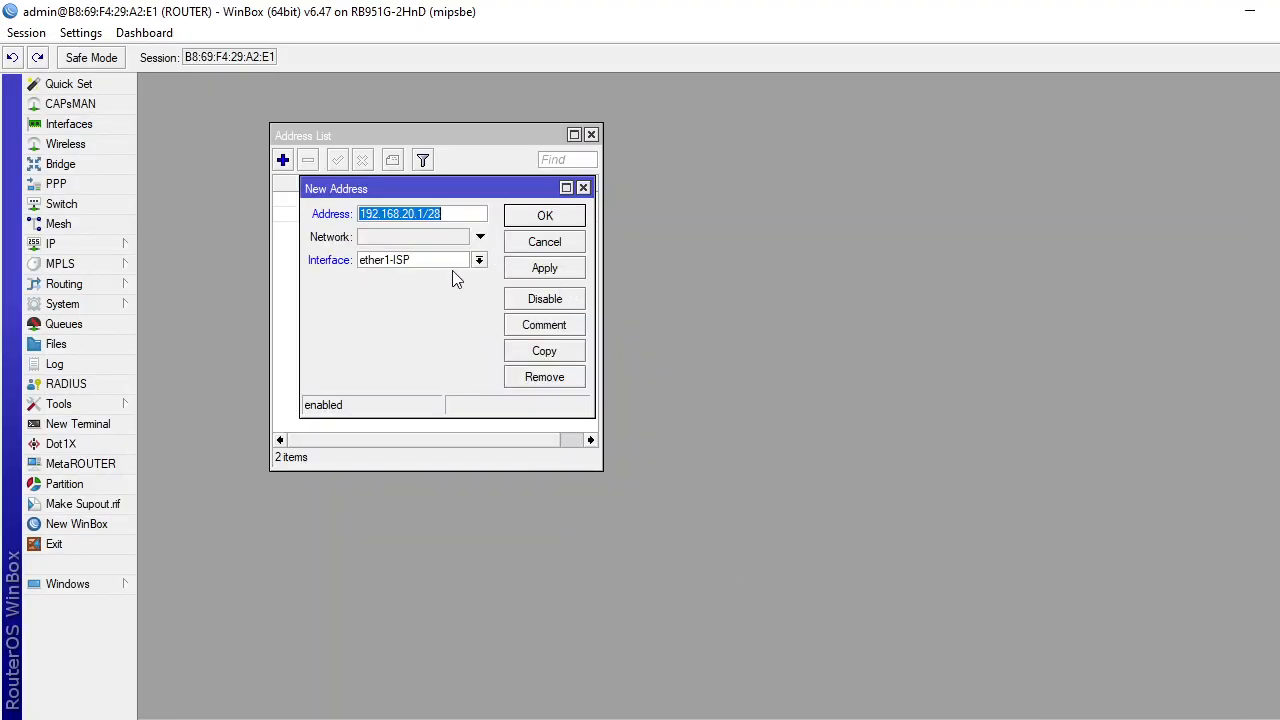
click(479, 262)
click(467, 290)
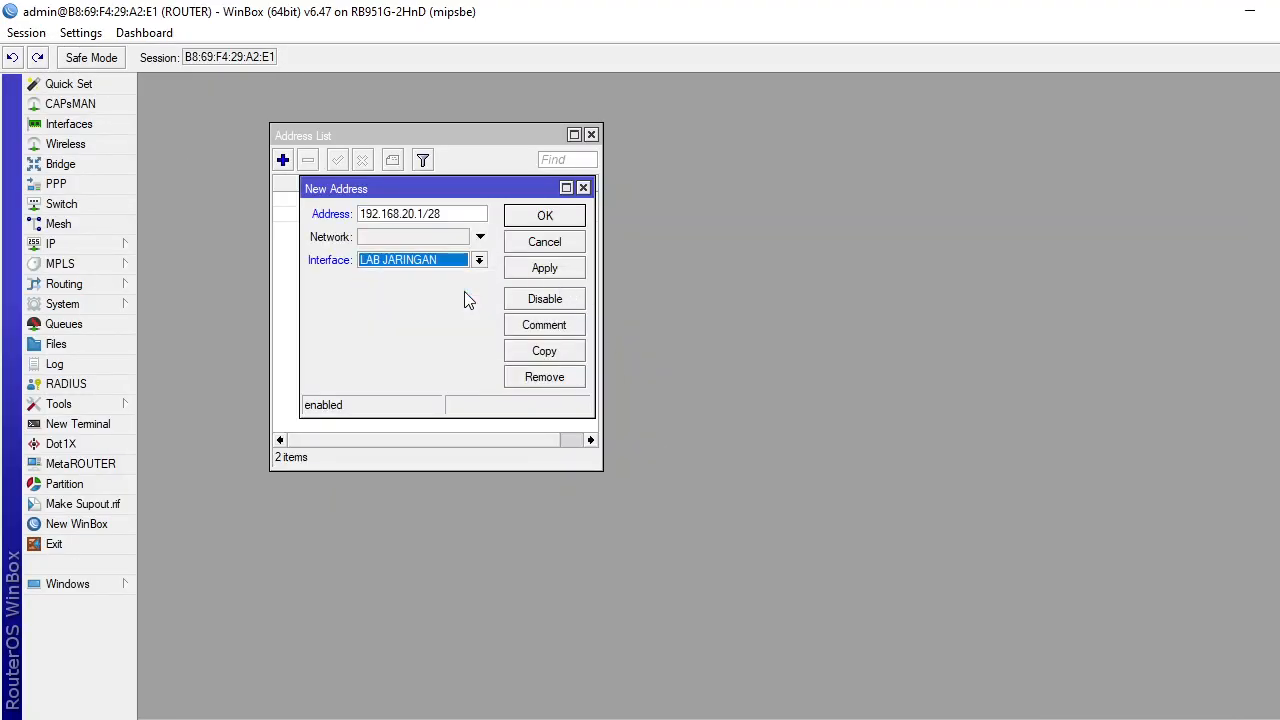
click(540, 270)
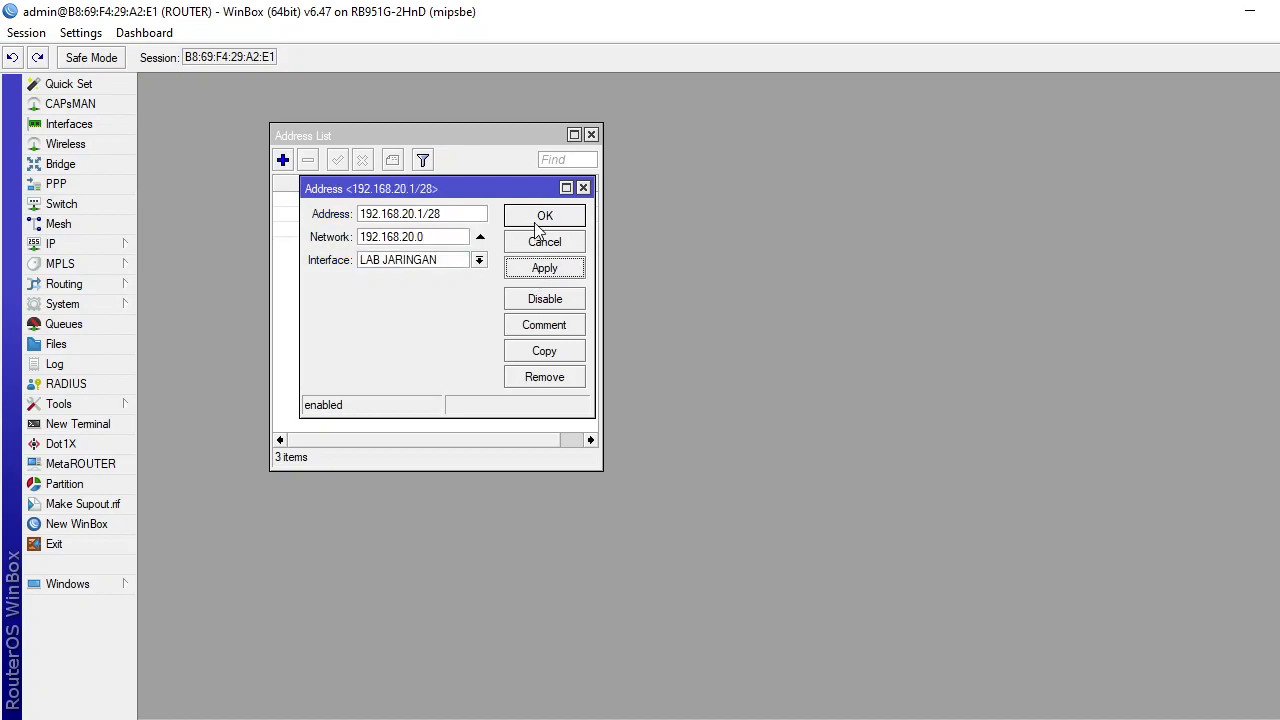
click(546, 219)
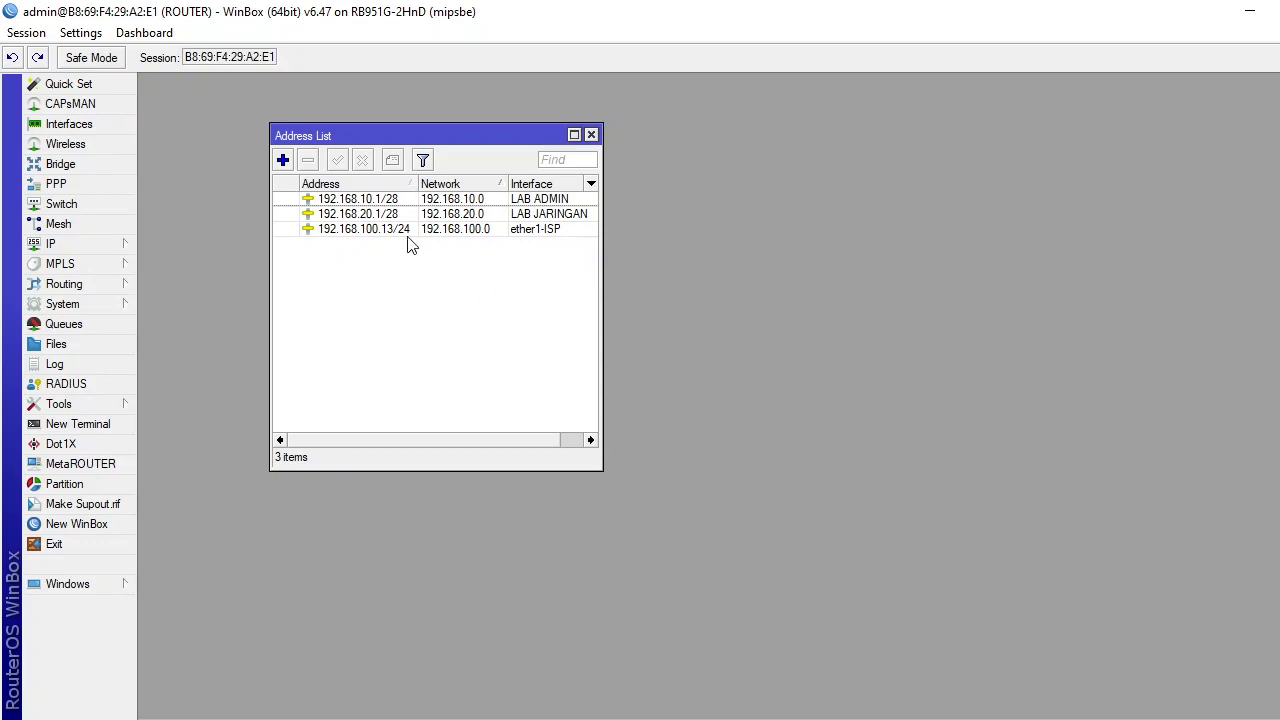
Look up the wlan1 address in the task sheet and add 192.168.30.1/24 on interface wlan1.
click(283, 161)
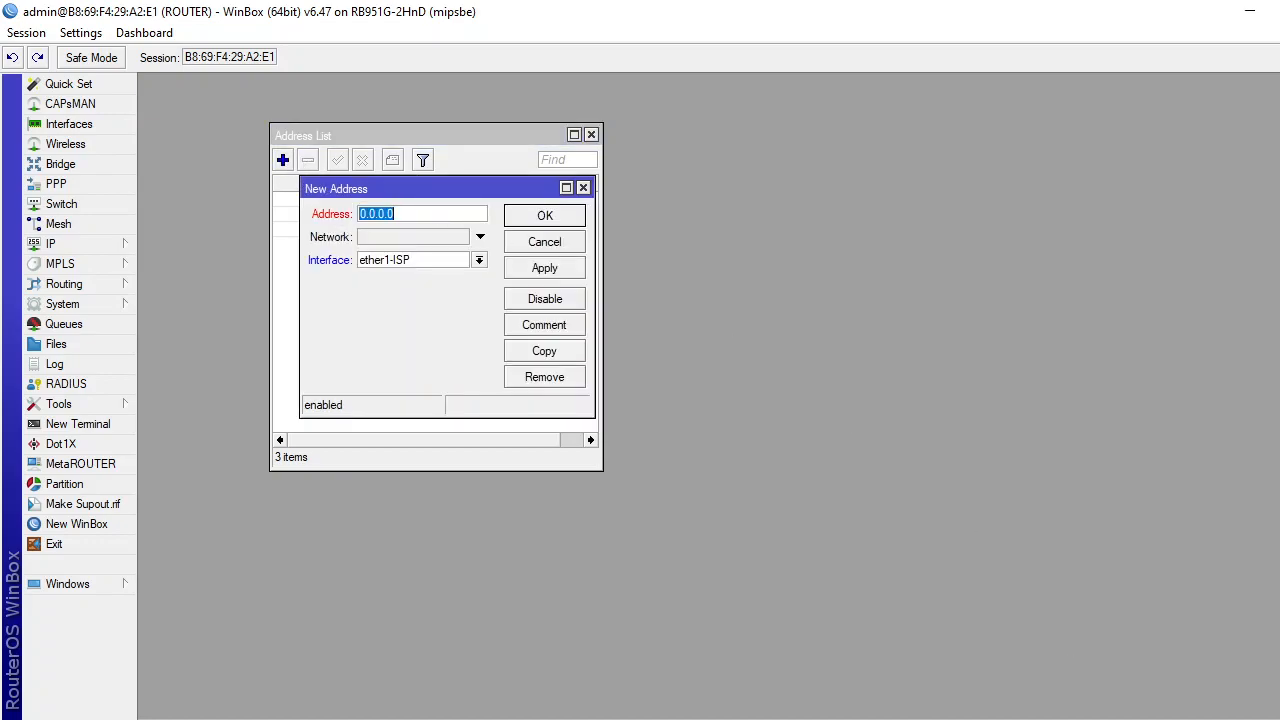
key(alt+Tab)
scroll(772, 587, down, 3)
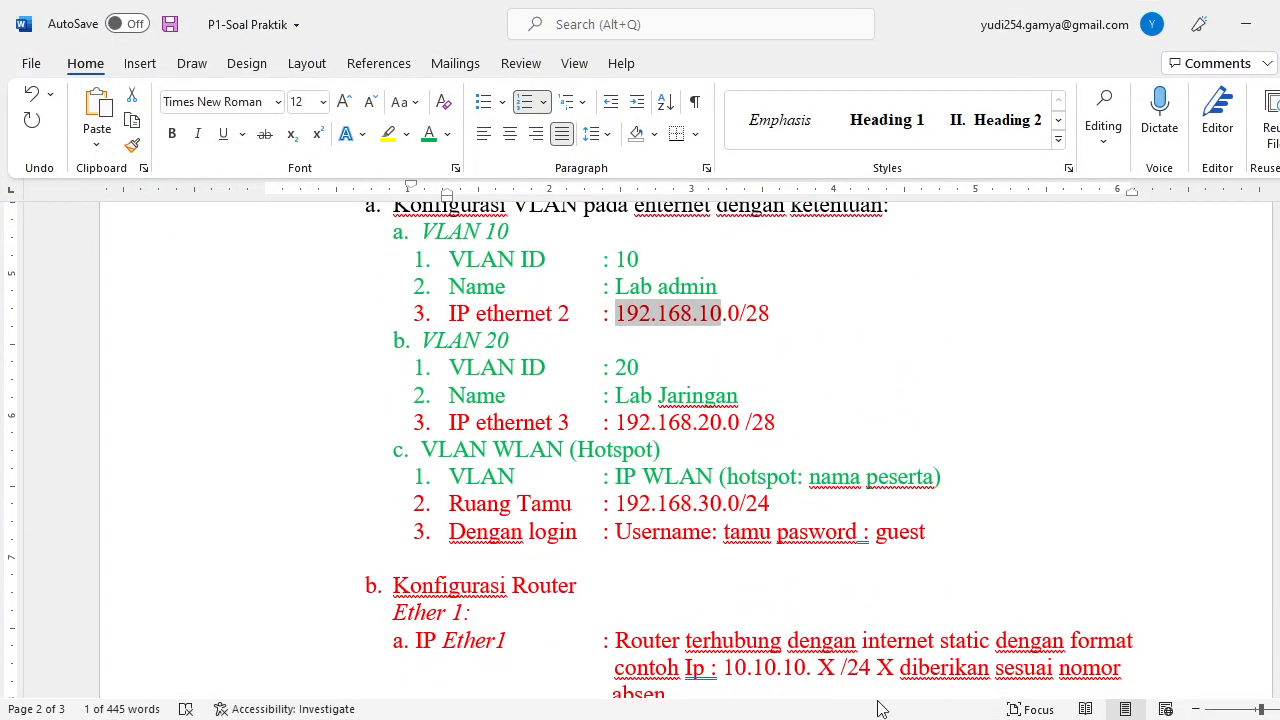
mouse_move(902, 719)
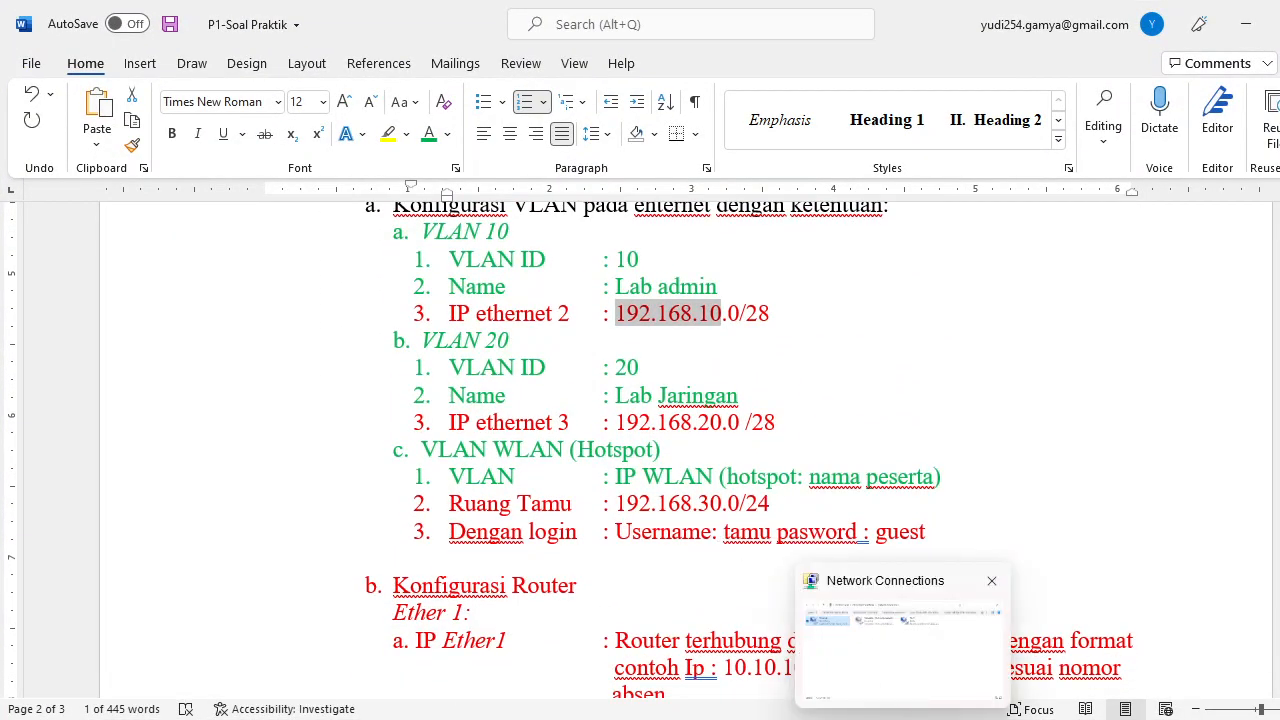
click(842, 719)
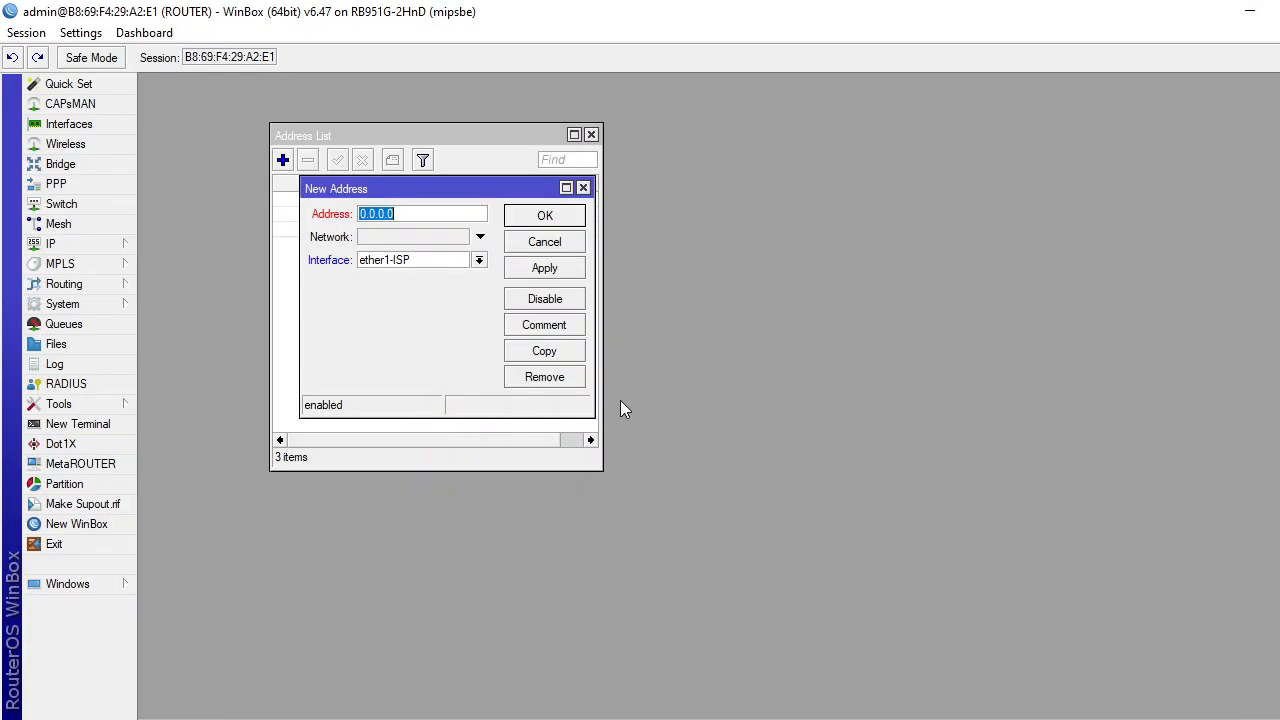
text(192.168.130.1/24)
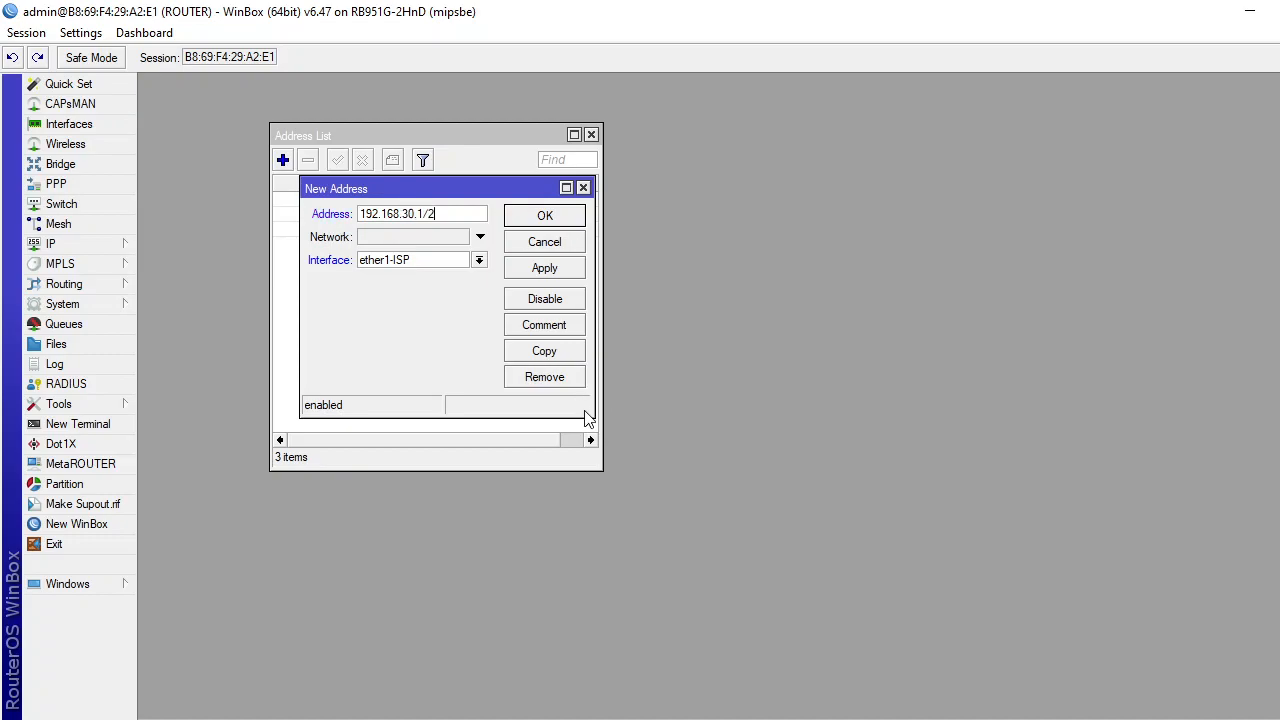
click(480, 261)
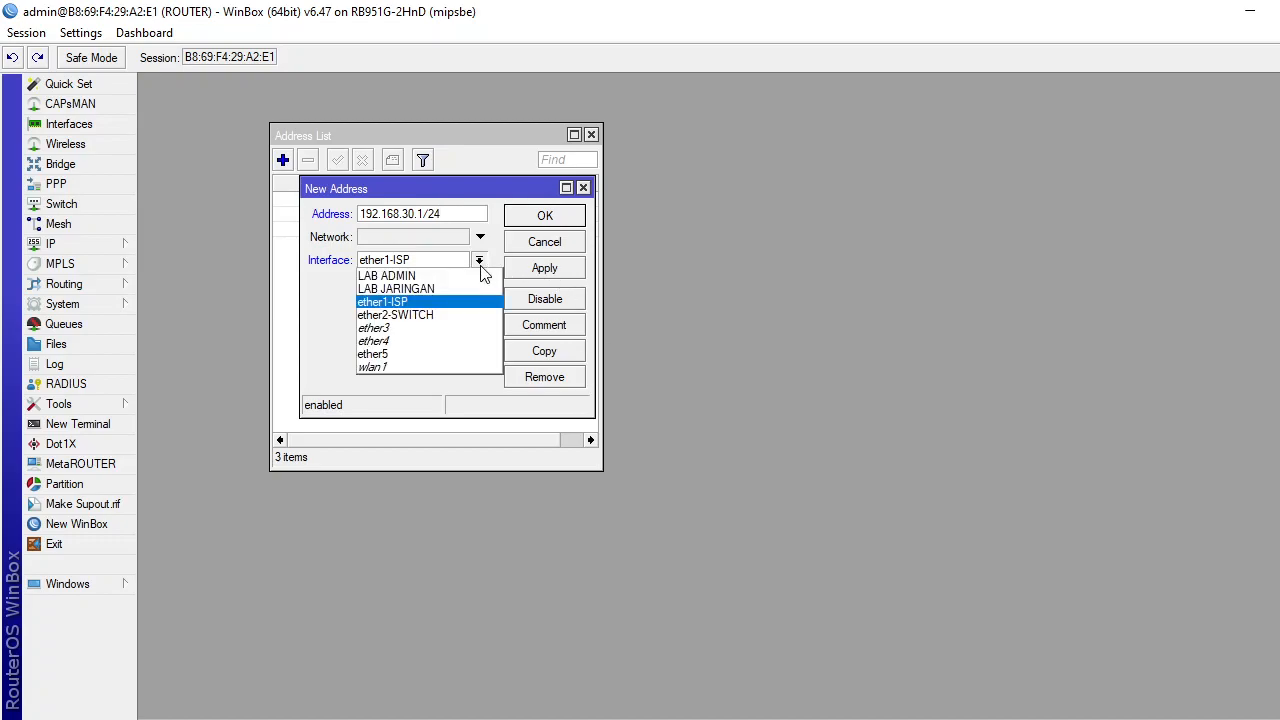
click(451, 370)
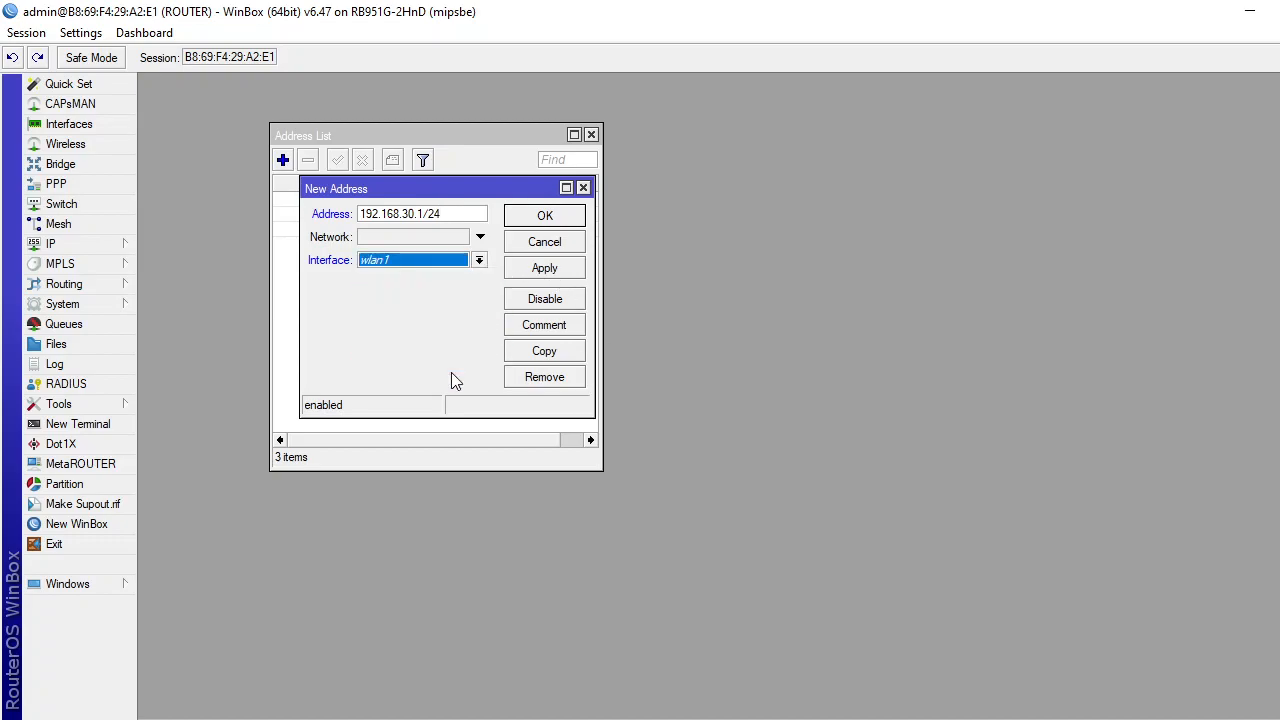
click(539, 270)
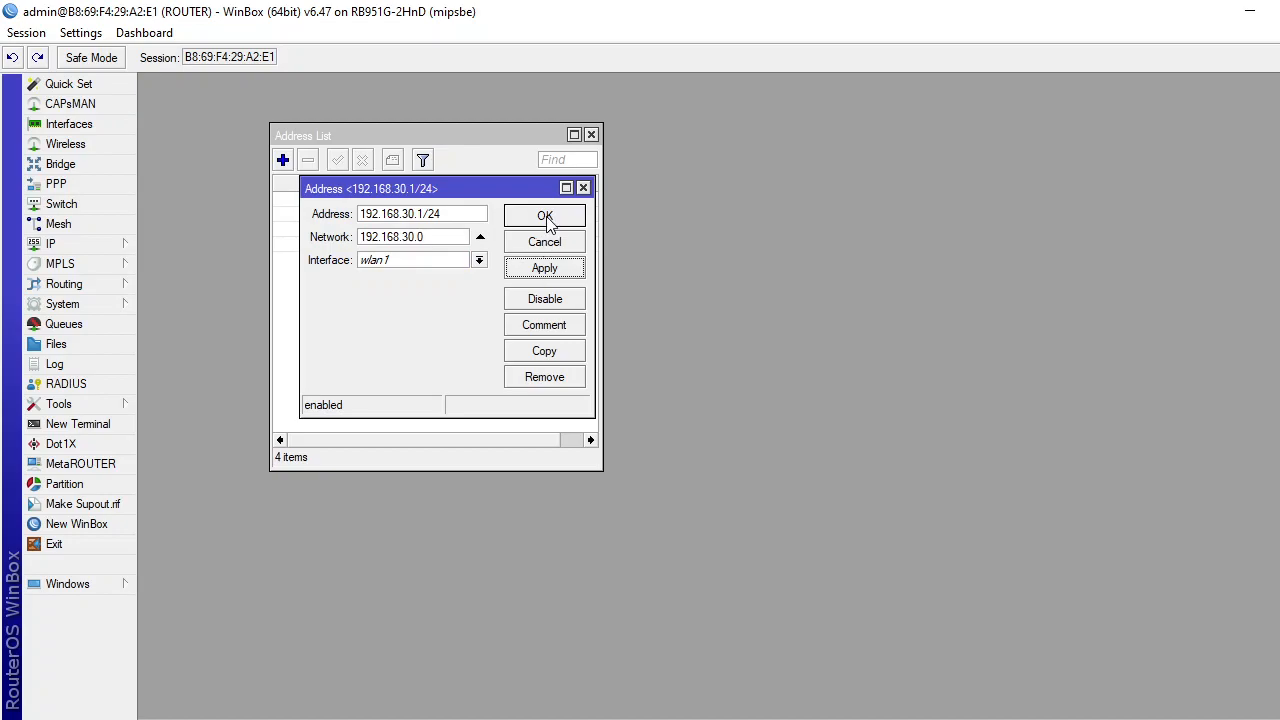
click(546, 220)
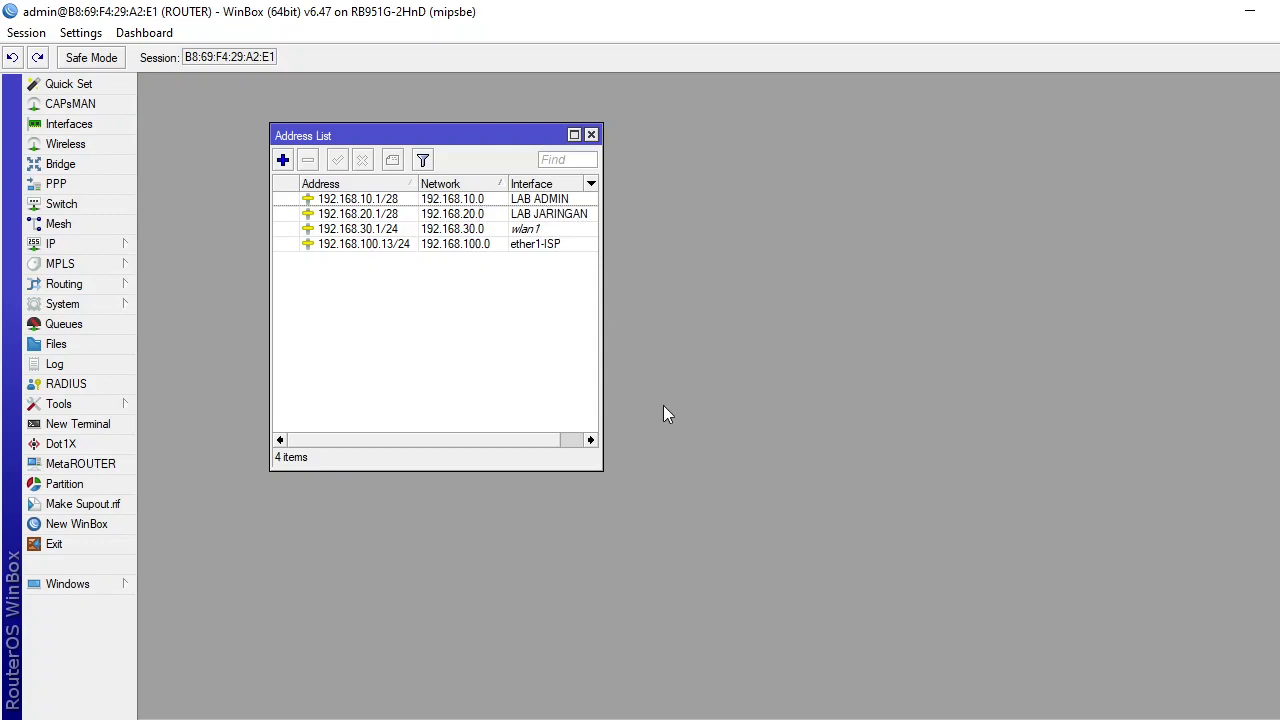
Colour the IP ethernet 2 and IP ethernet 3 lines green in the Word task sheet.
key(alt+Tab)
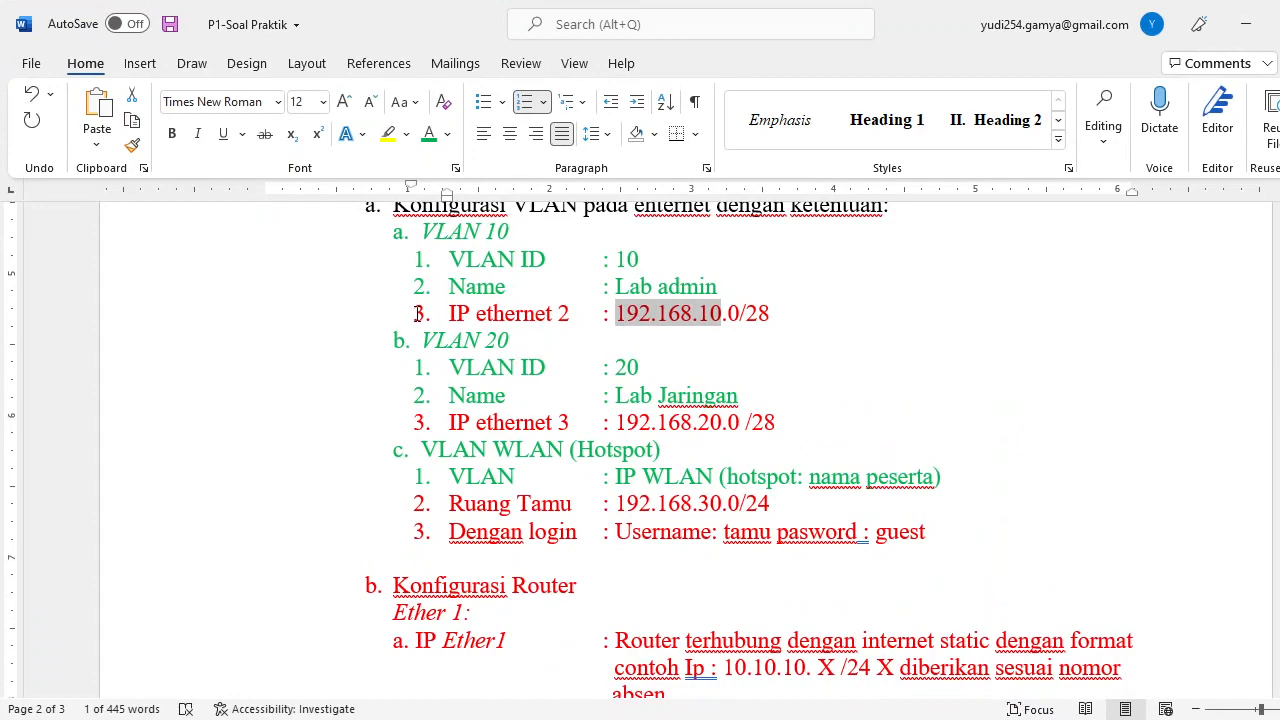
drag(415, 313, 783, 306)
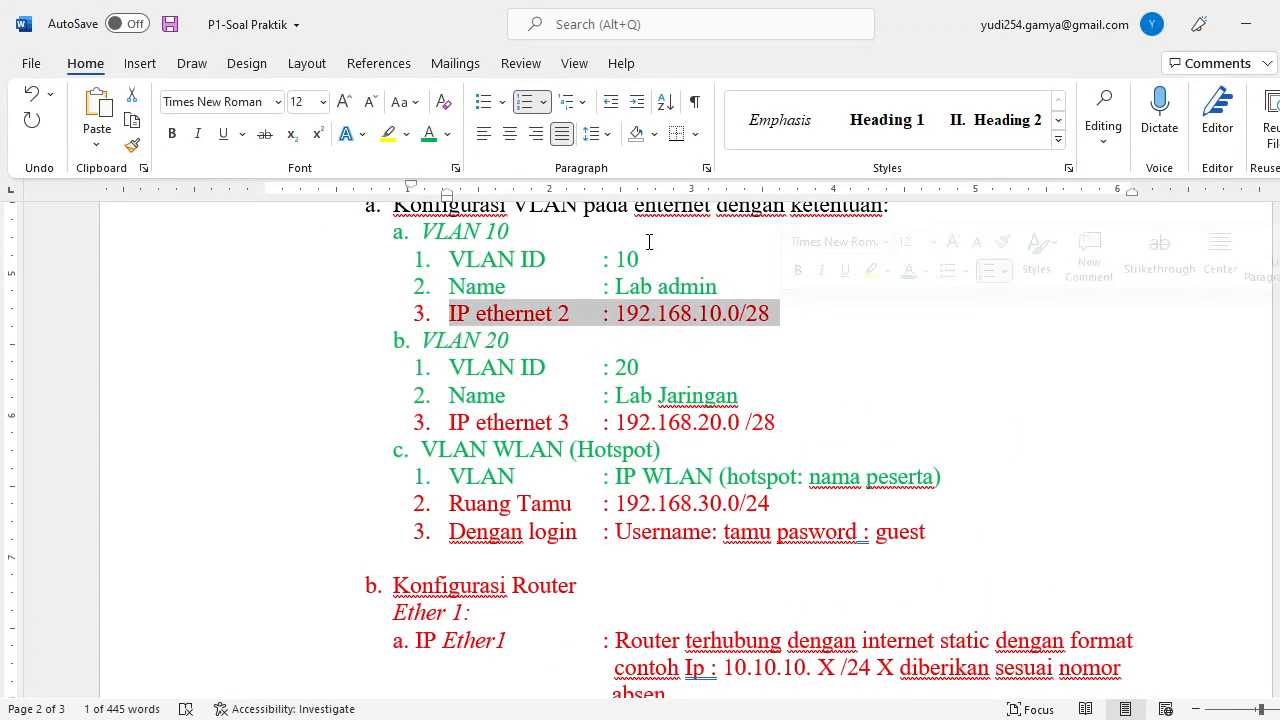
click(429, 134)
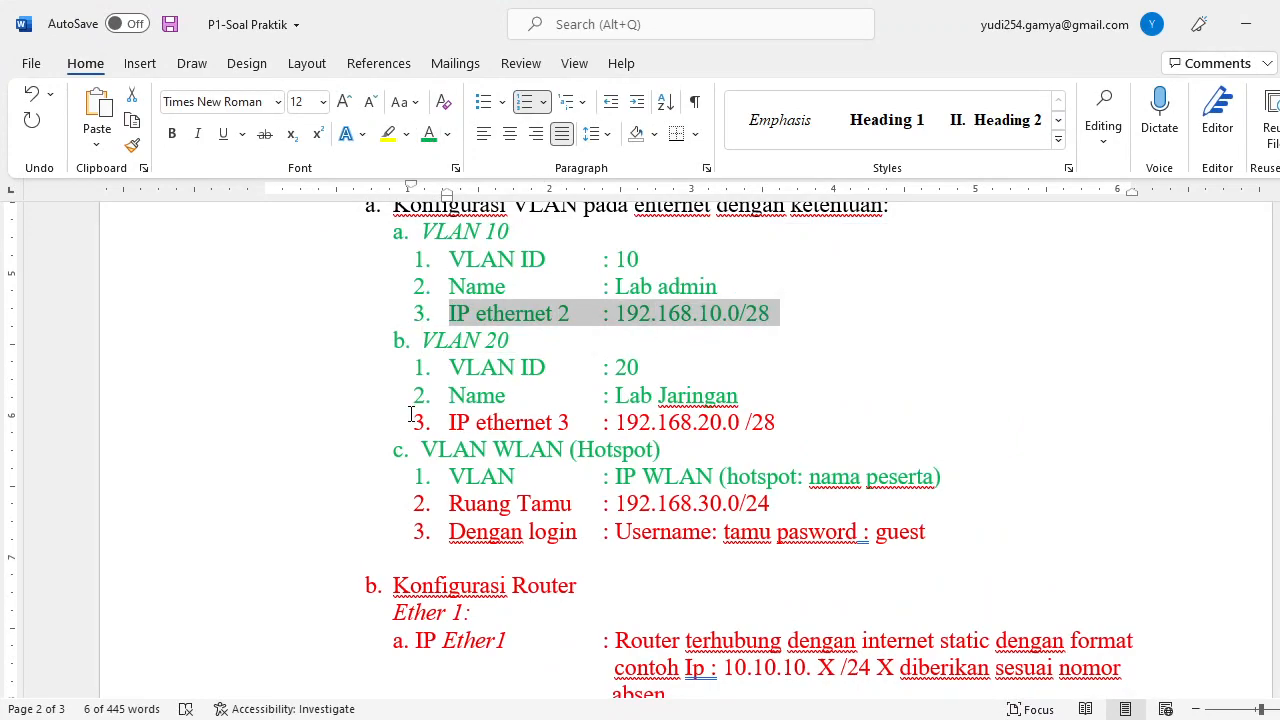
click(450, 423)
drag(475, 424, 813, 423)
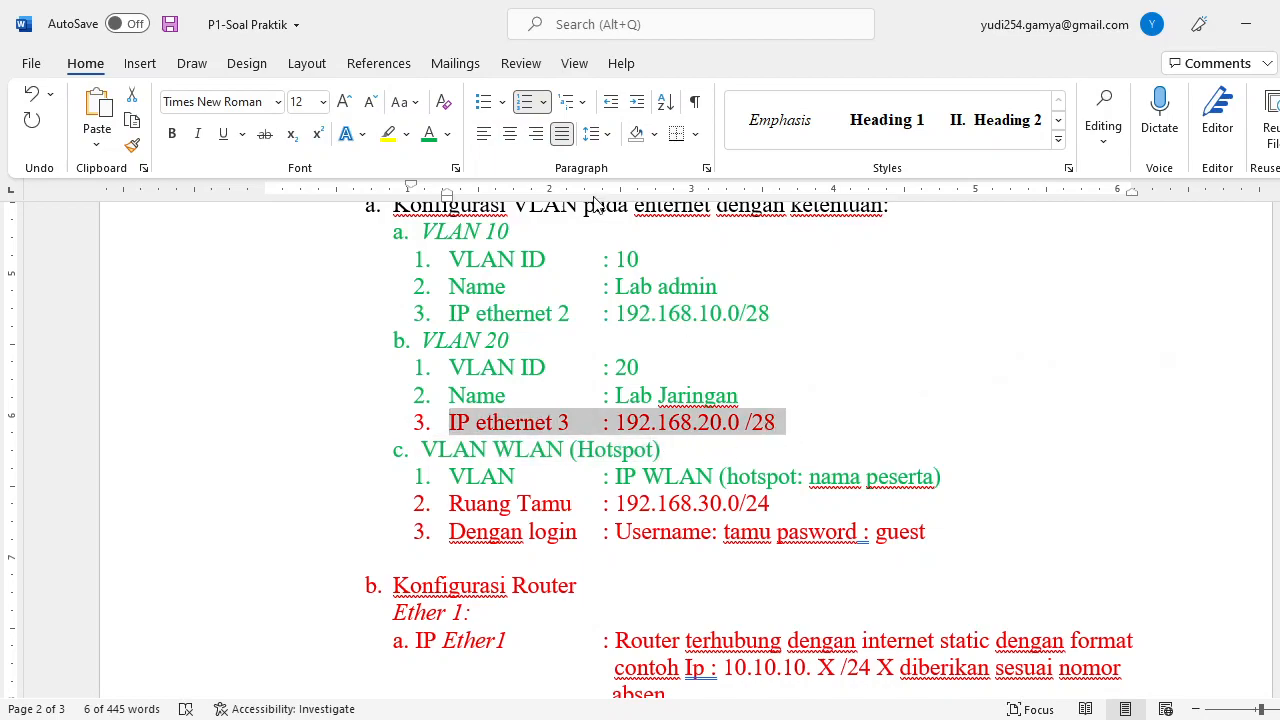
click(429, 134)
Colour the Ruang Tamu line and the IP Ether1 paragraph green, then return to WinBox.
scroll(607, 277, up, 3)
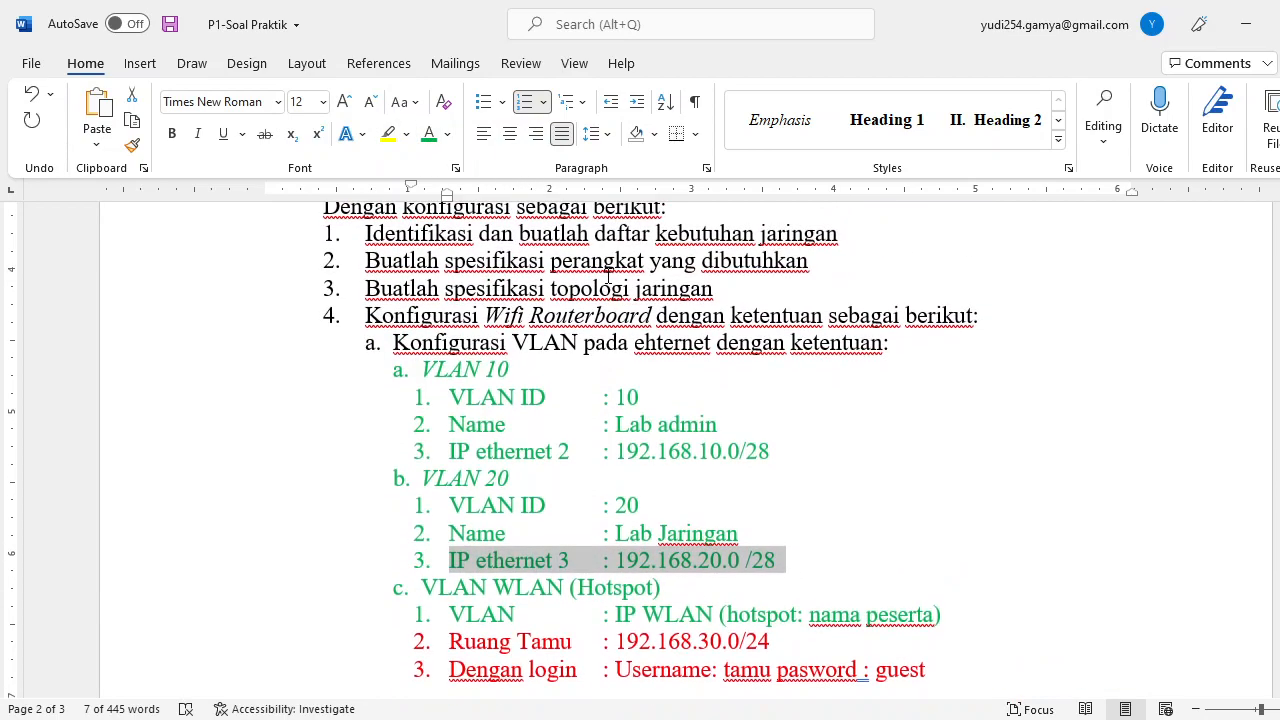
scroll(607, 282, down, 3)
drag(444, 431, 783, 433)
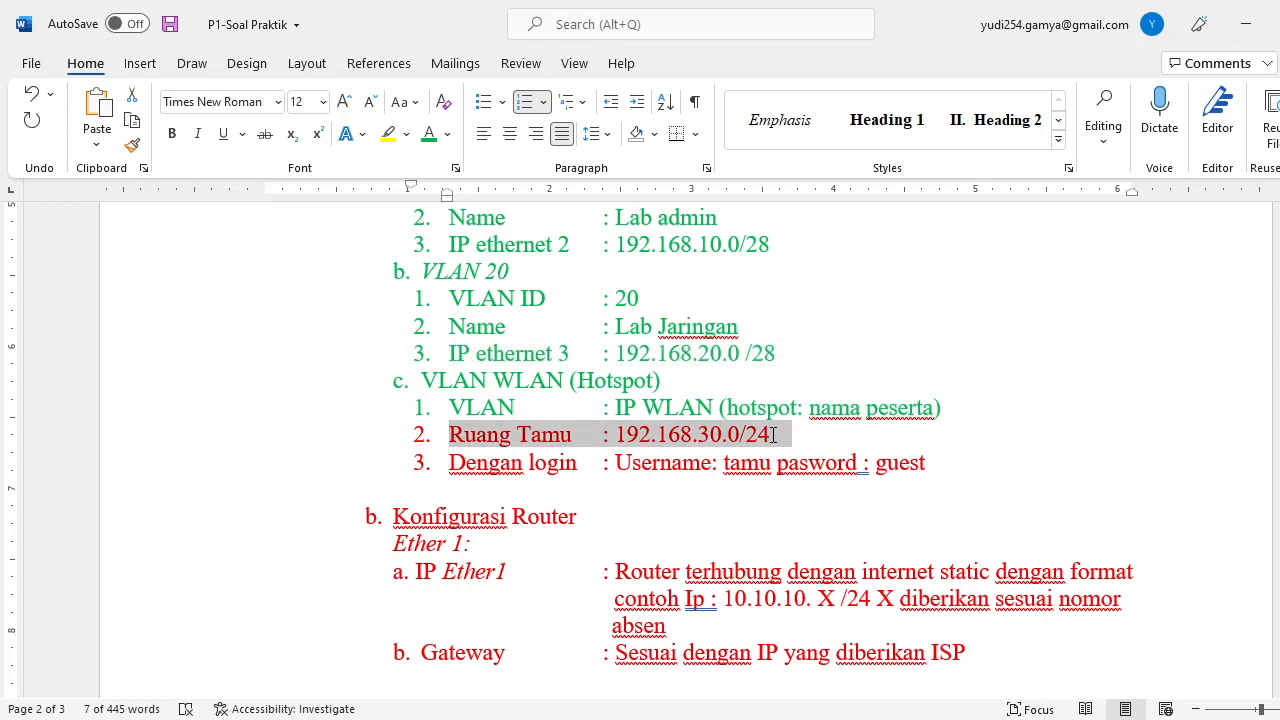
click(429, 134)
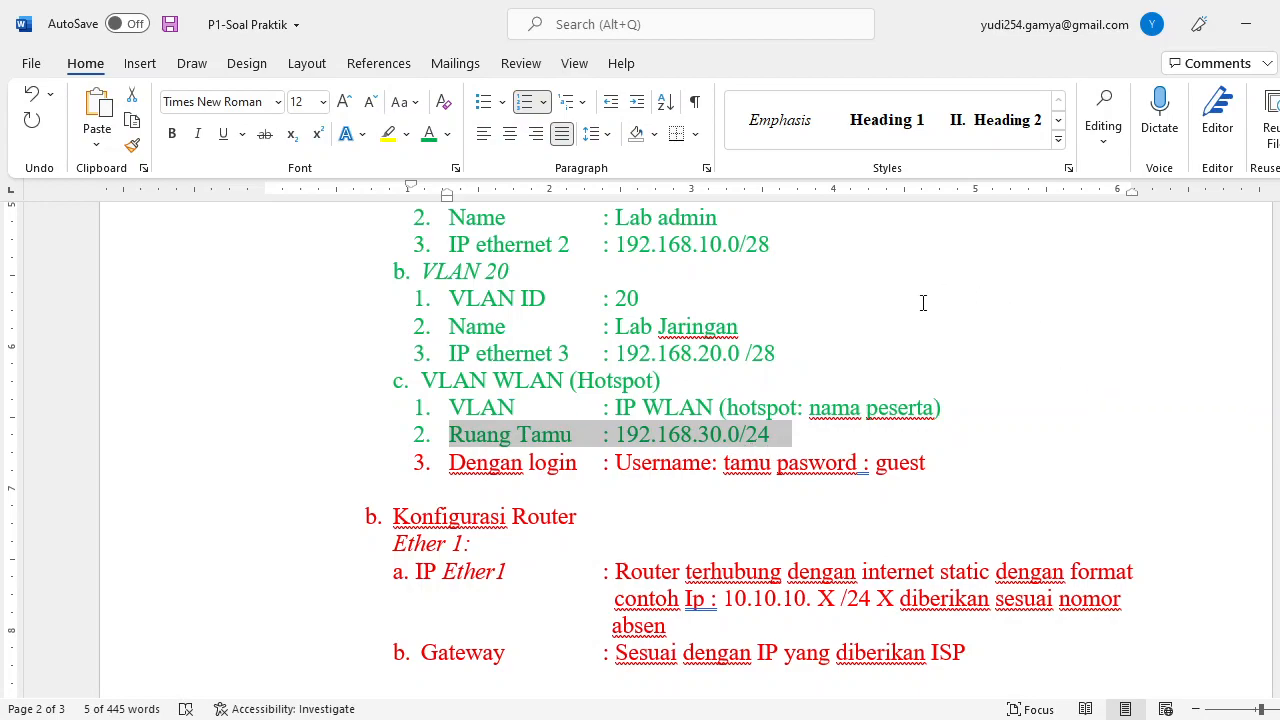
scroll(962, 464, down, 3)
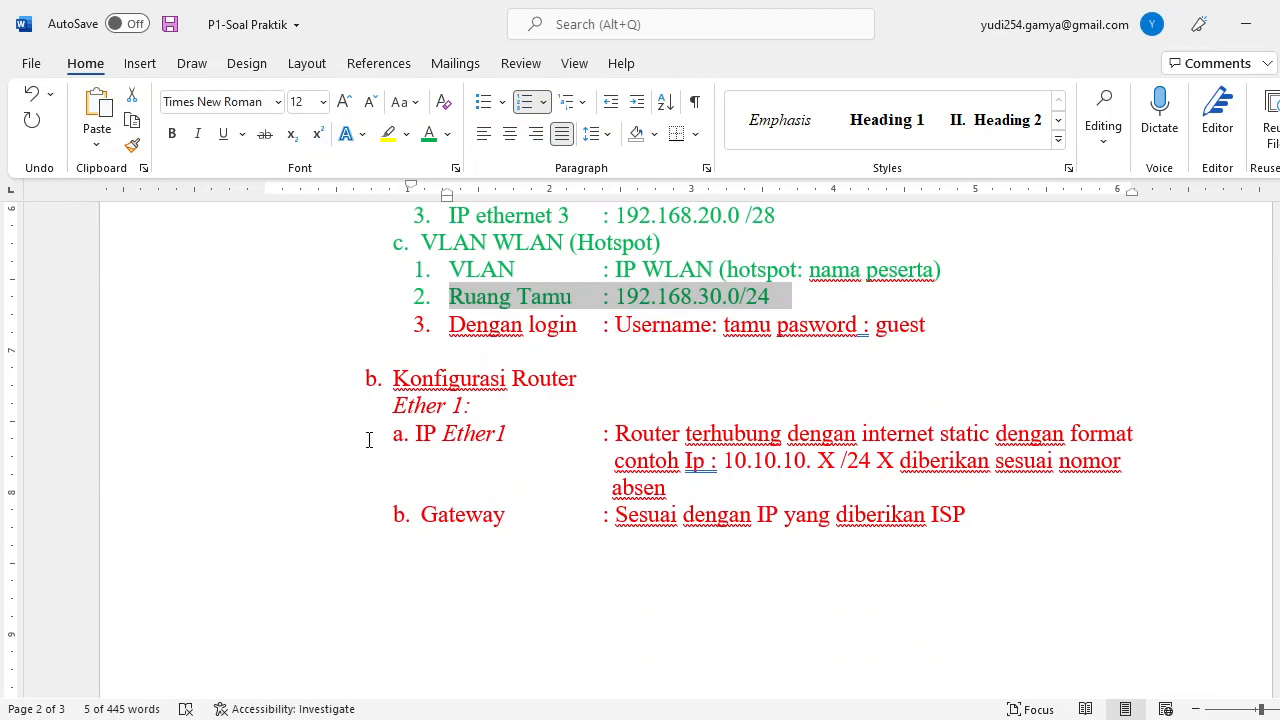
drag(412, 428, 1087, 488)
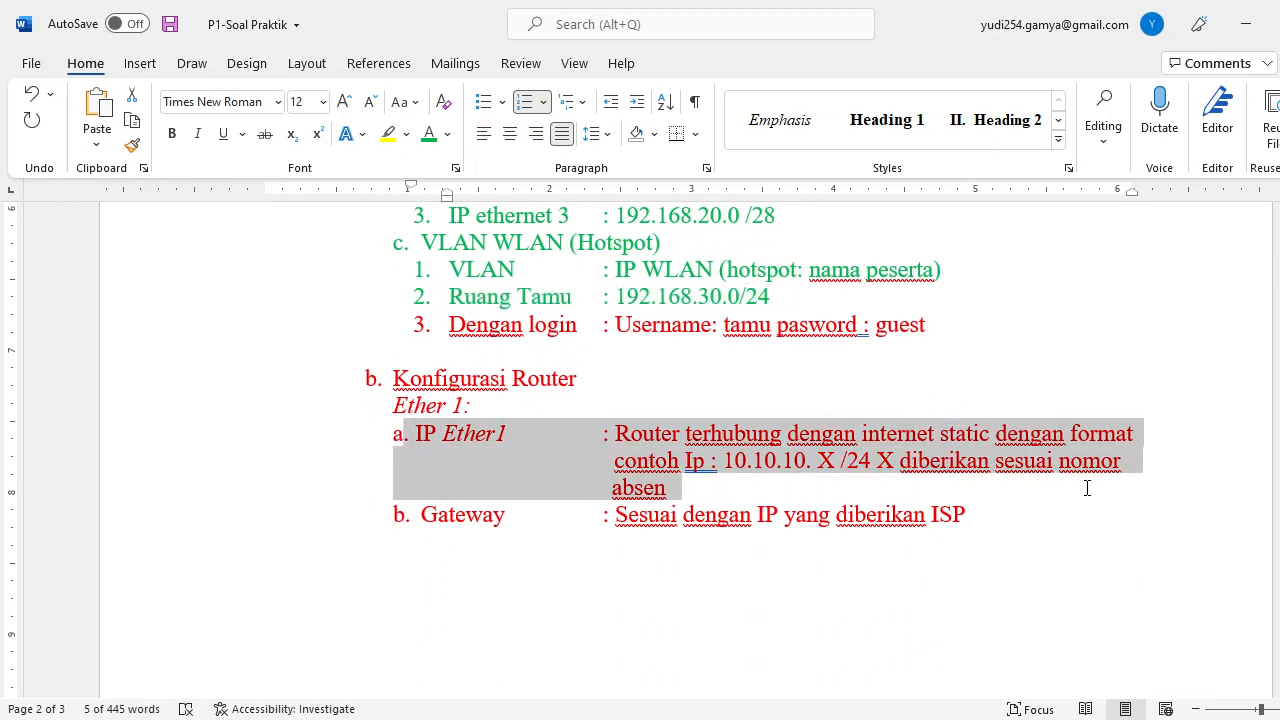
click(429, 134)
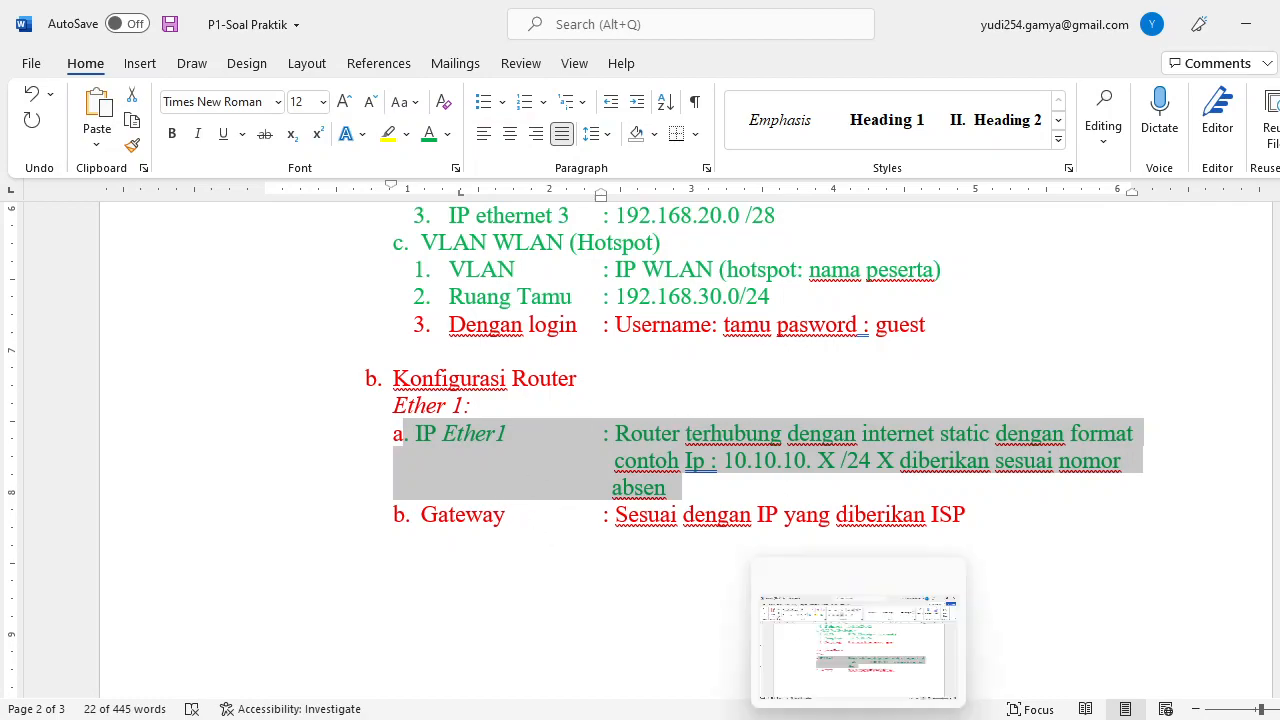
click(947, 719)
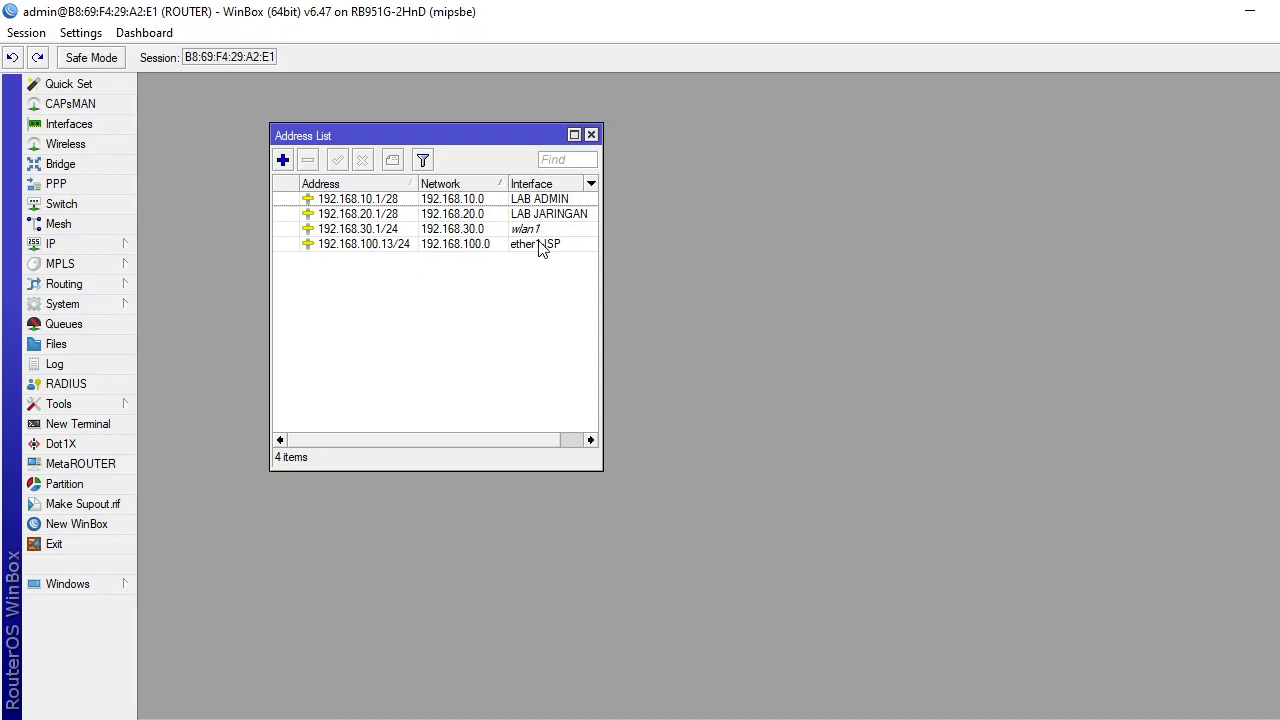
In IP > Routes, create a route with gateway 192.168.100.1, then close the route list.
click(106, 245)
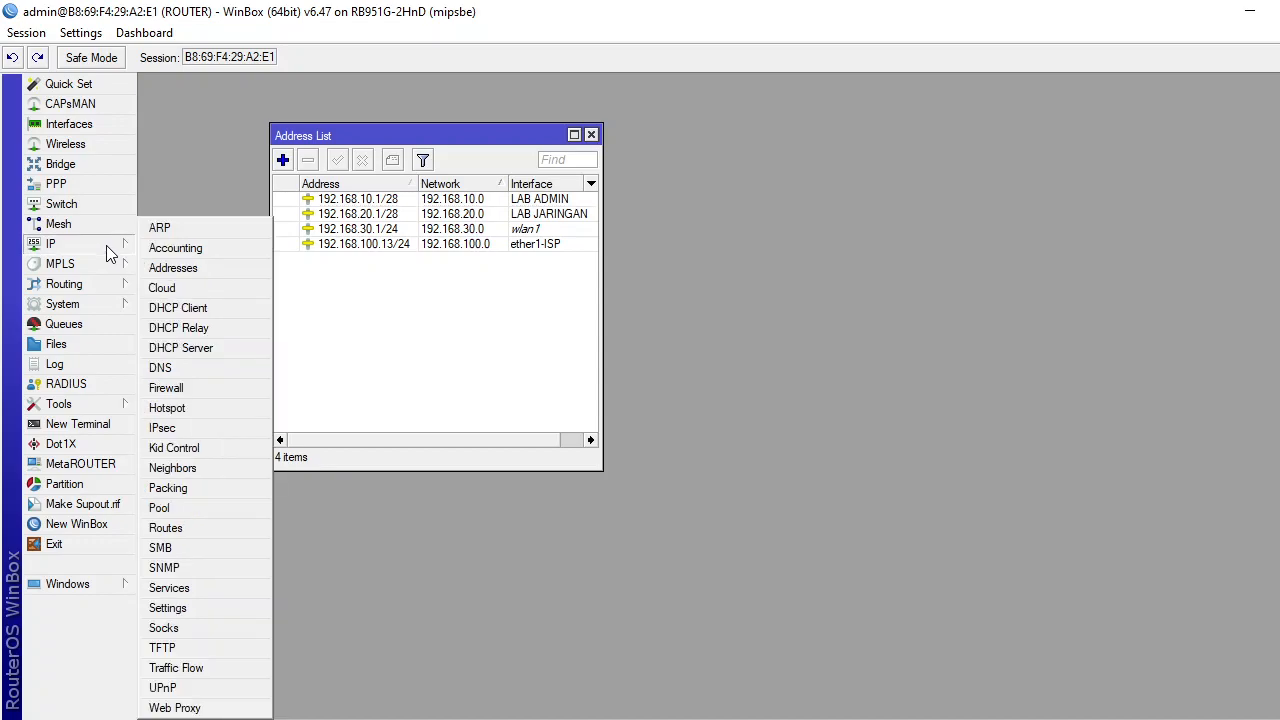
click(192, 527)
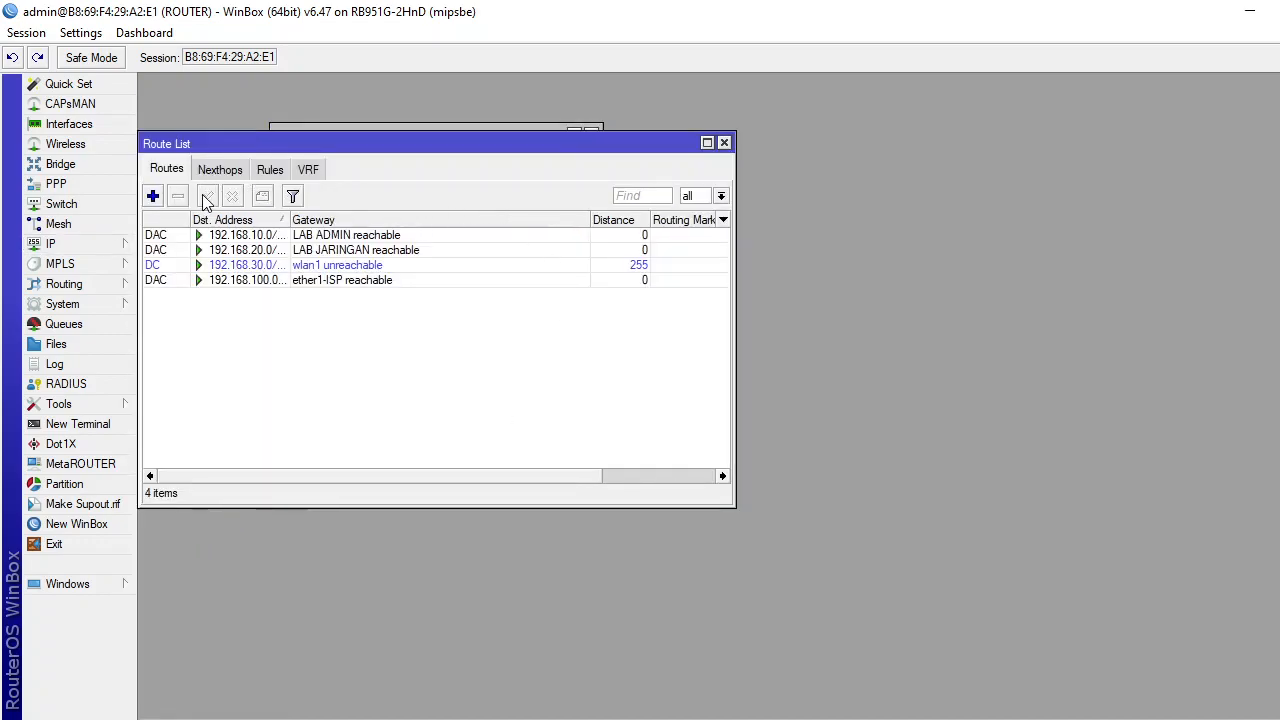
click(152, 196)
click(305, 212)
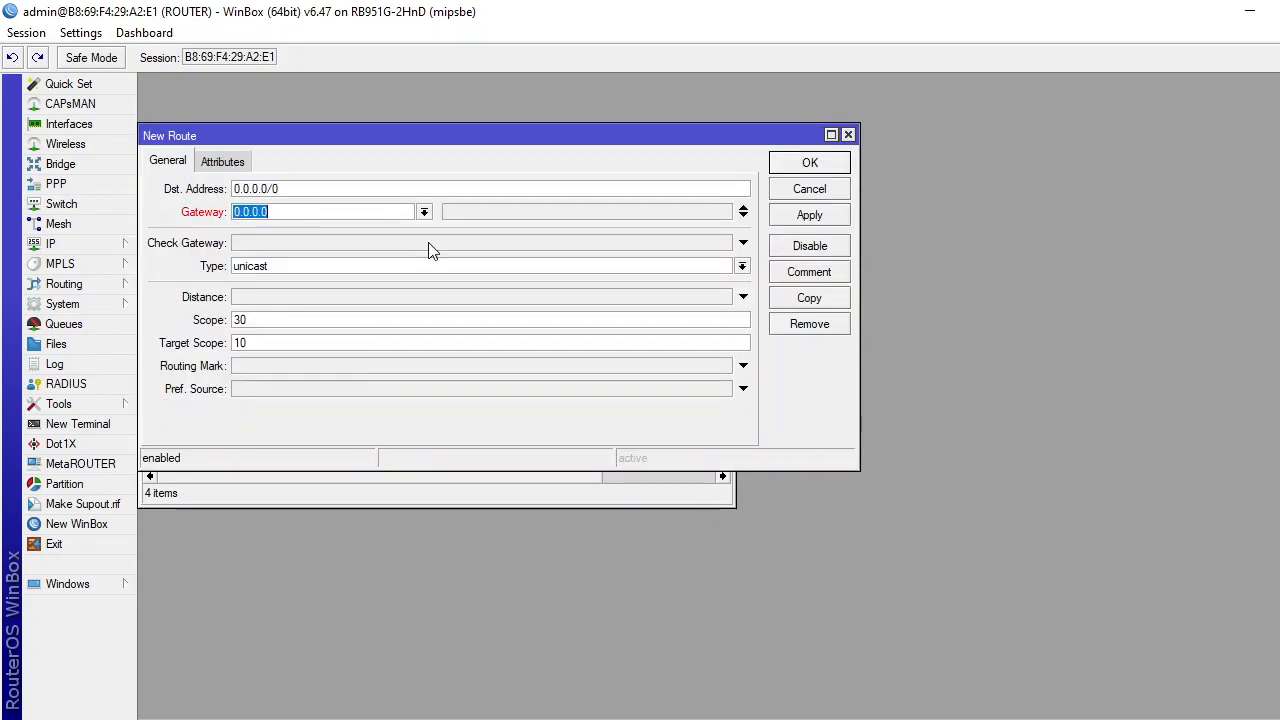
text(192.168.100.1)
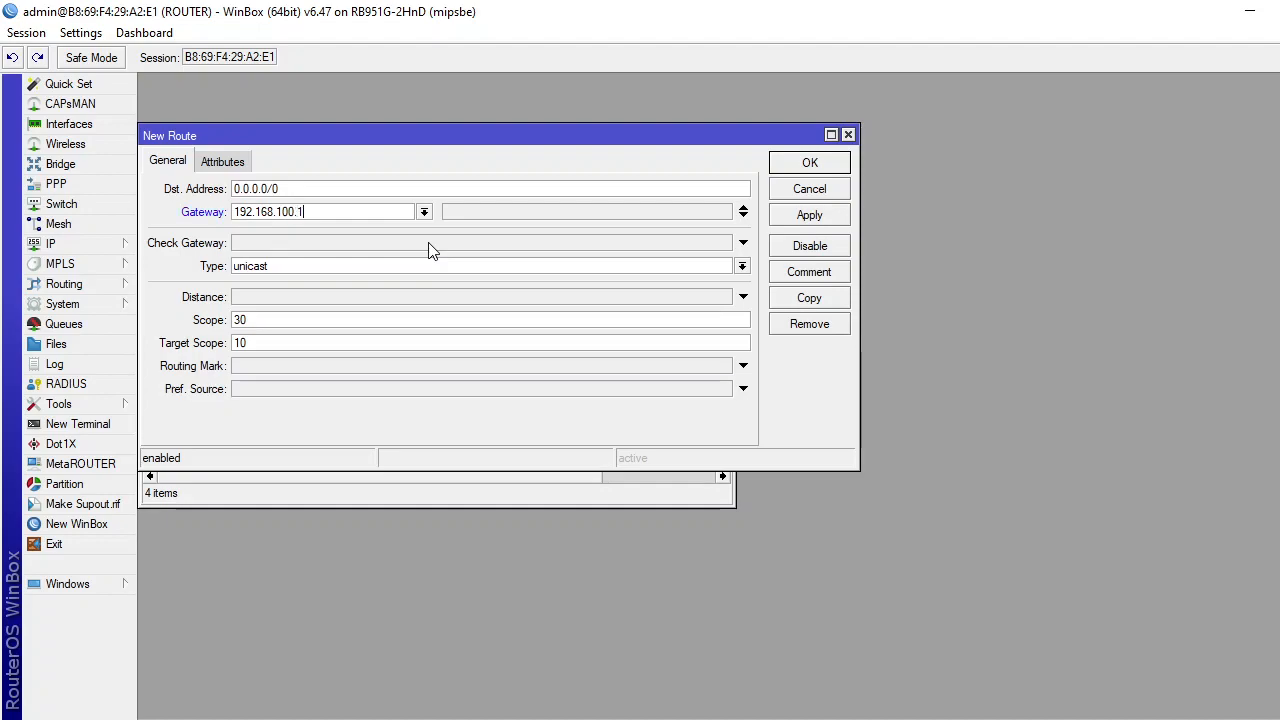
click(838, 220)
click(822, 164)
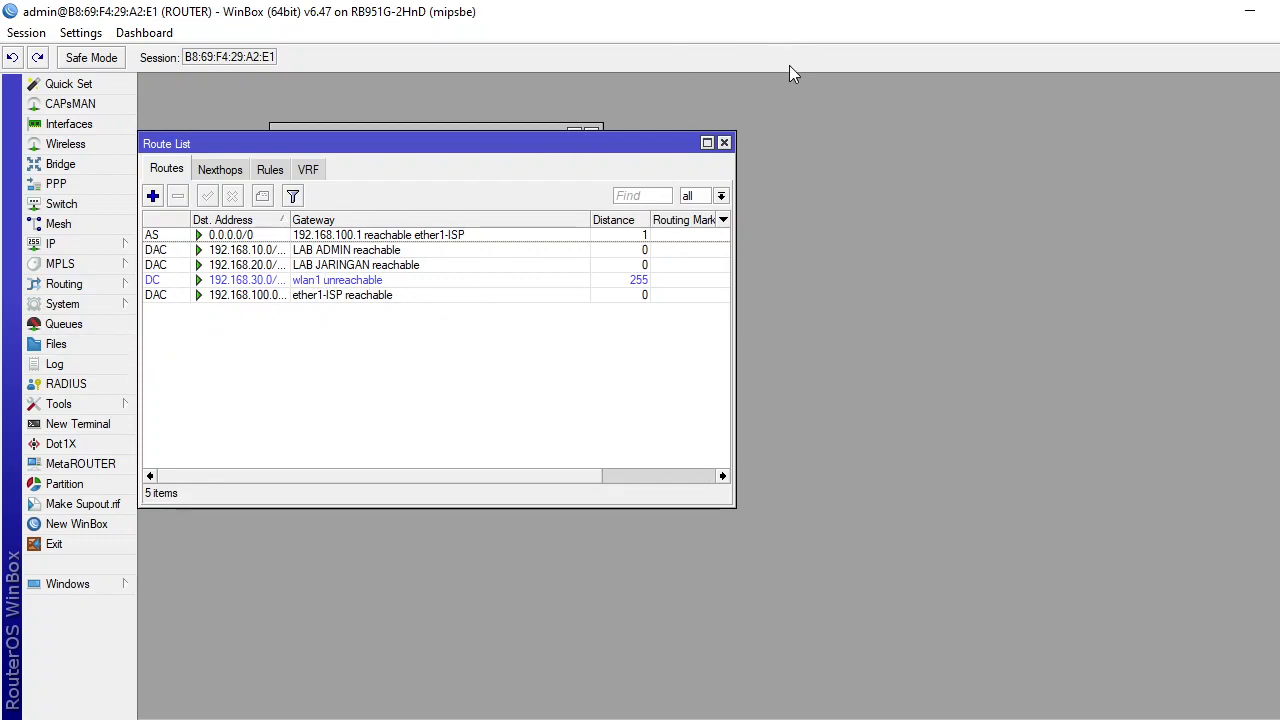
click(724, 143)
Open the IP > DNS settings and enter 8.8.8.8 as the first DNS server.
click(597, 134)
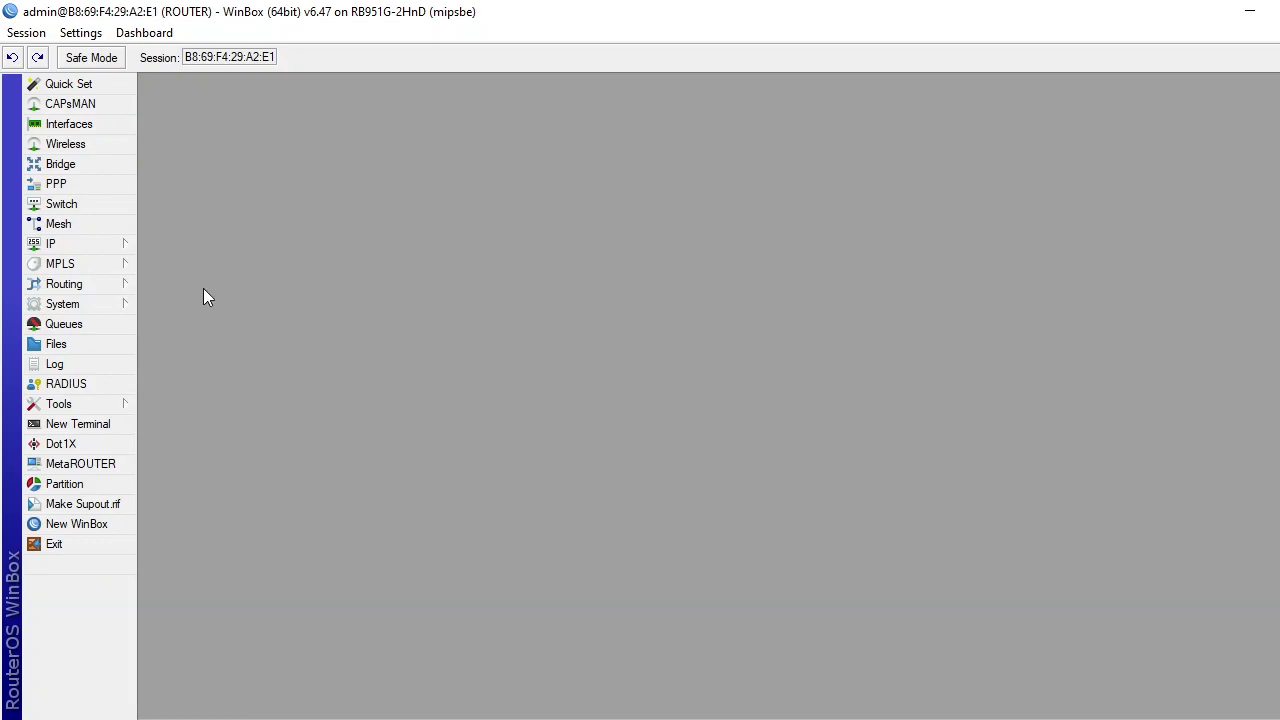
click(52, 244)
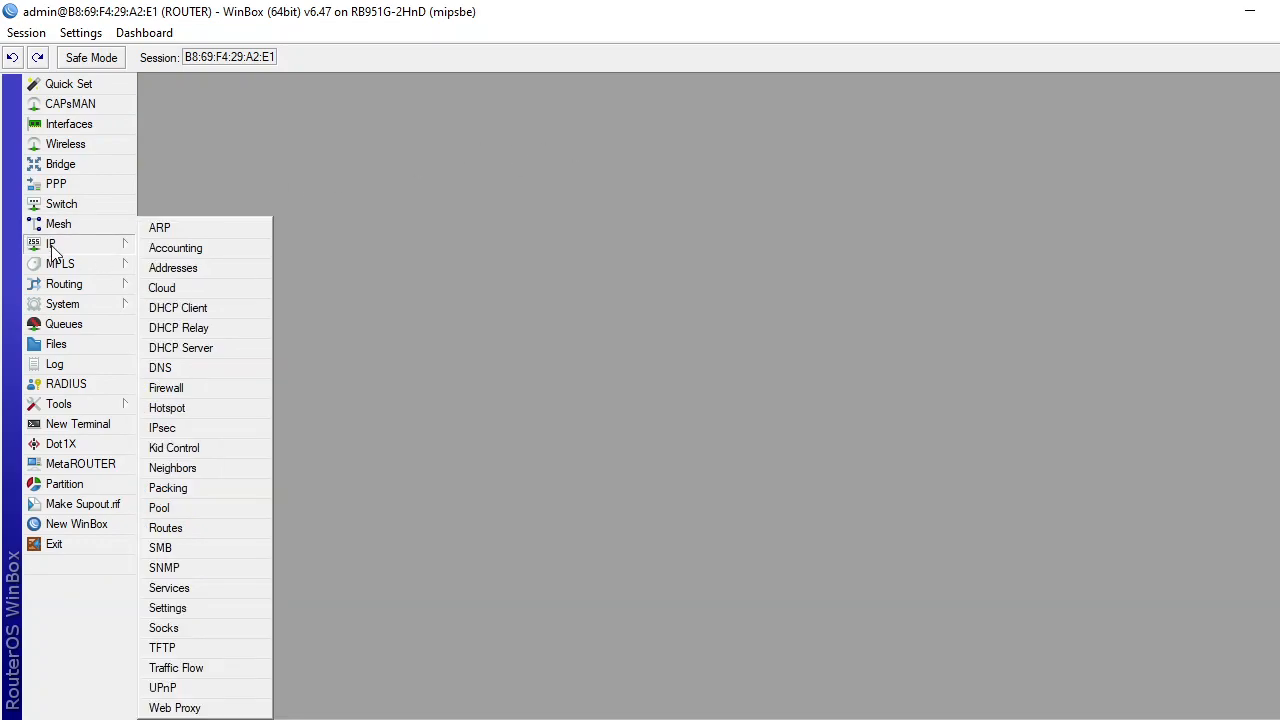
click(184, 371)
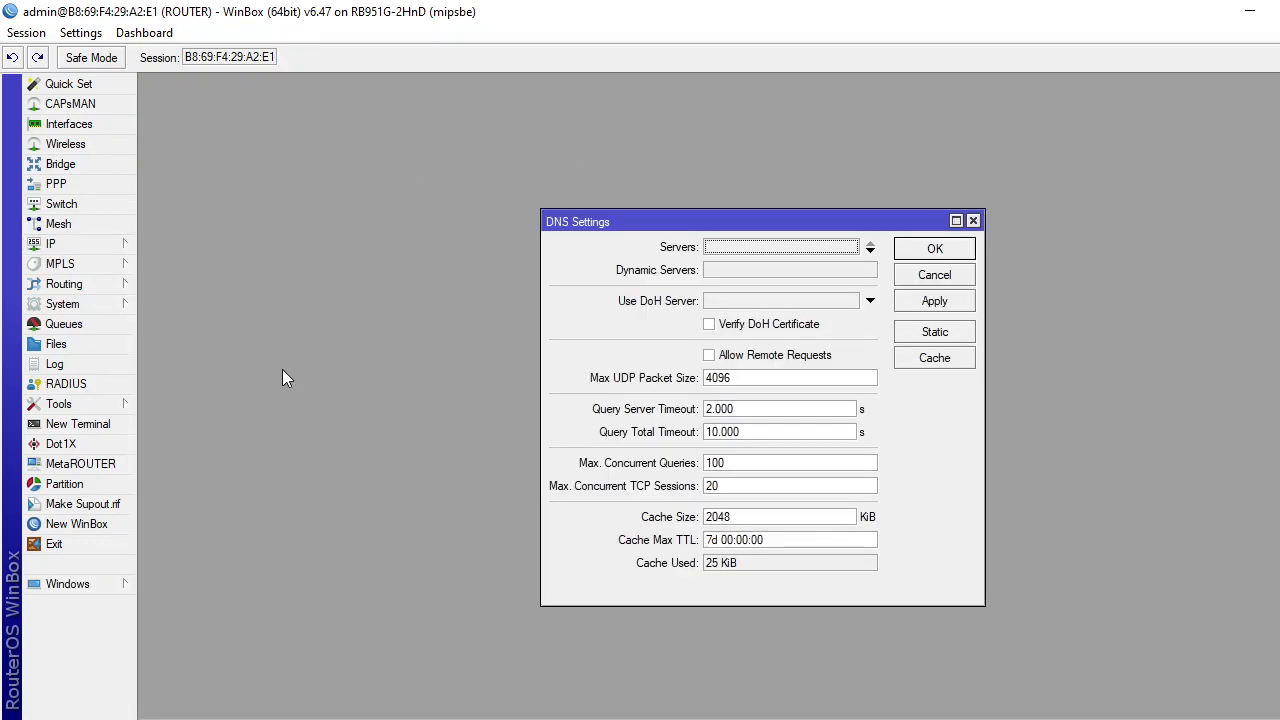
click(736, 249)
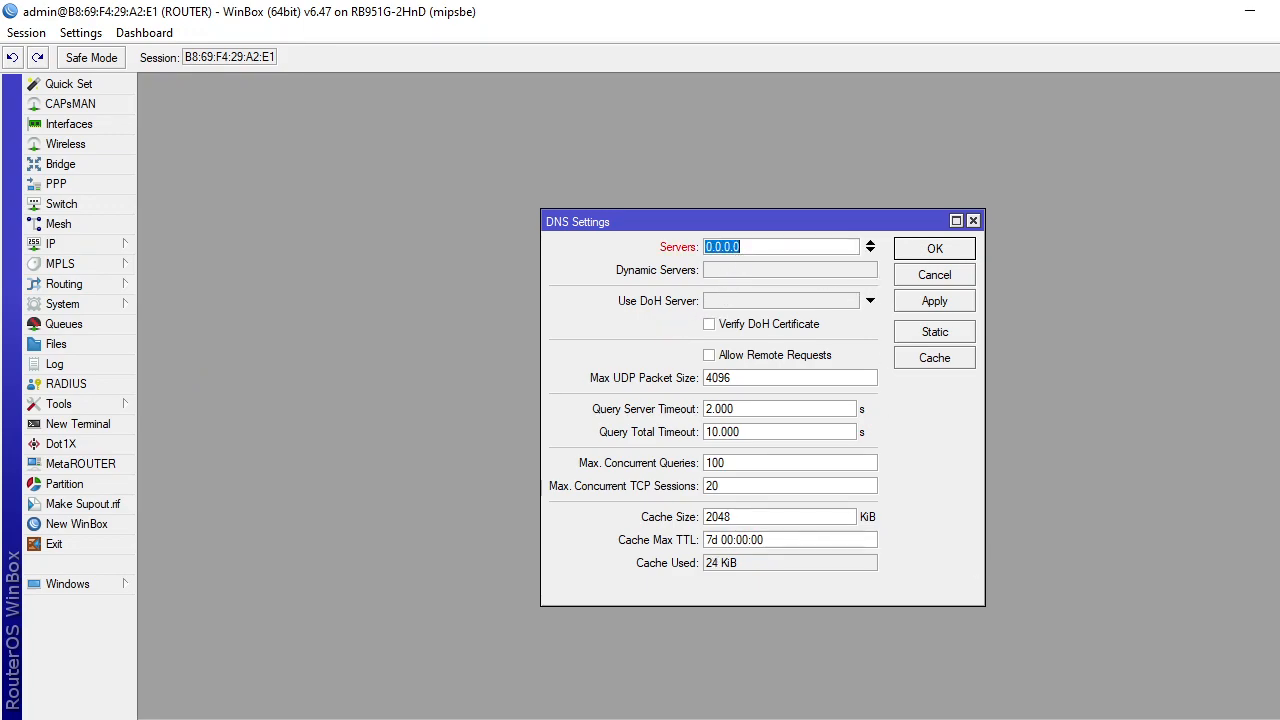
key(alt+Tab)
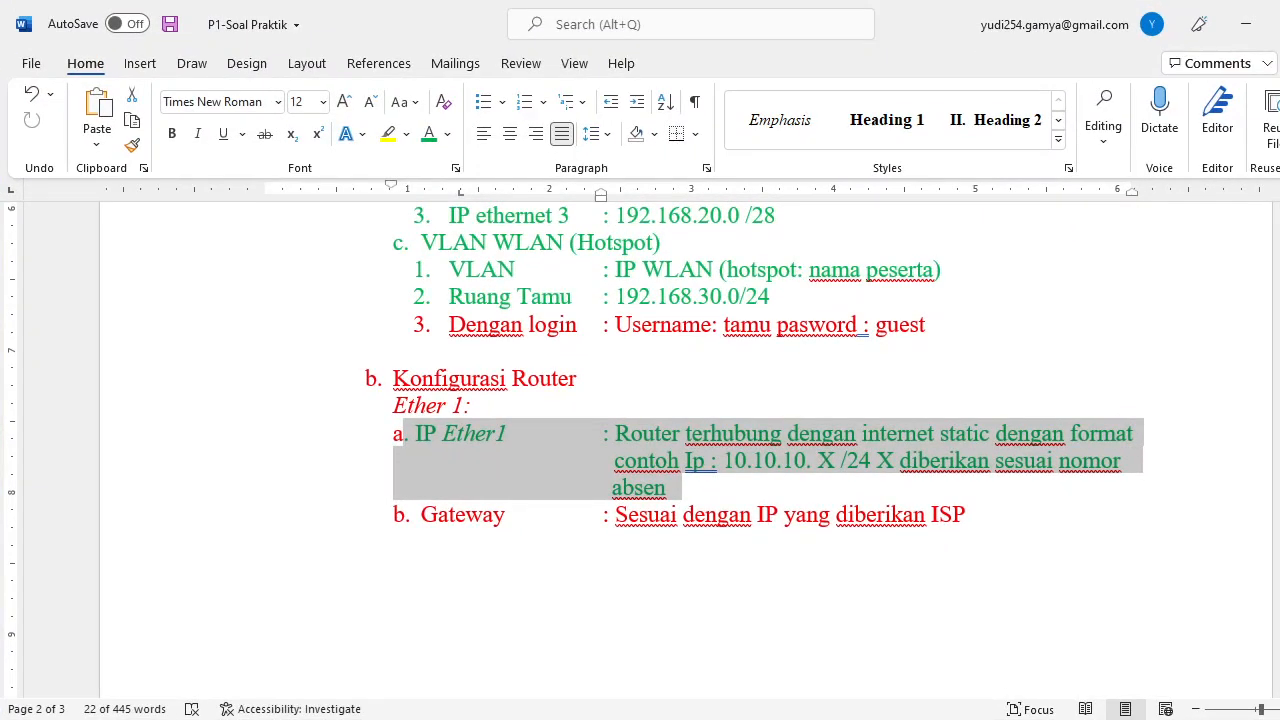
key(alt+Tab)
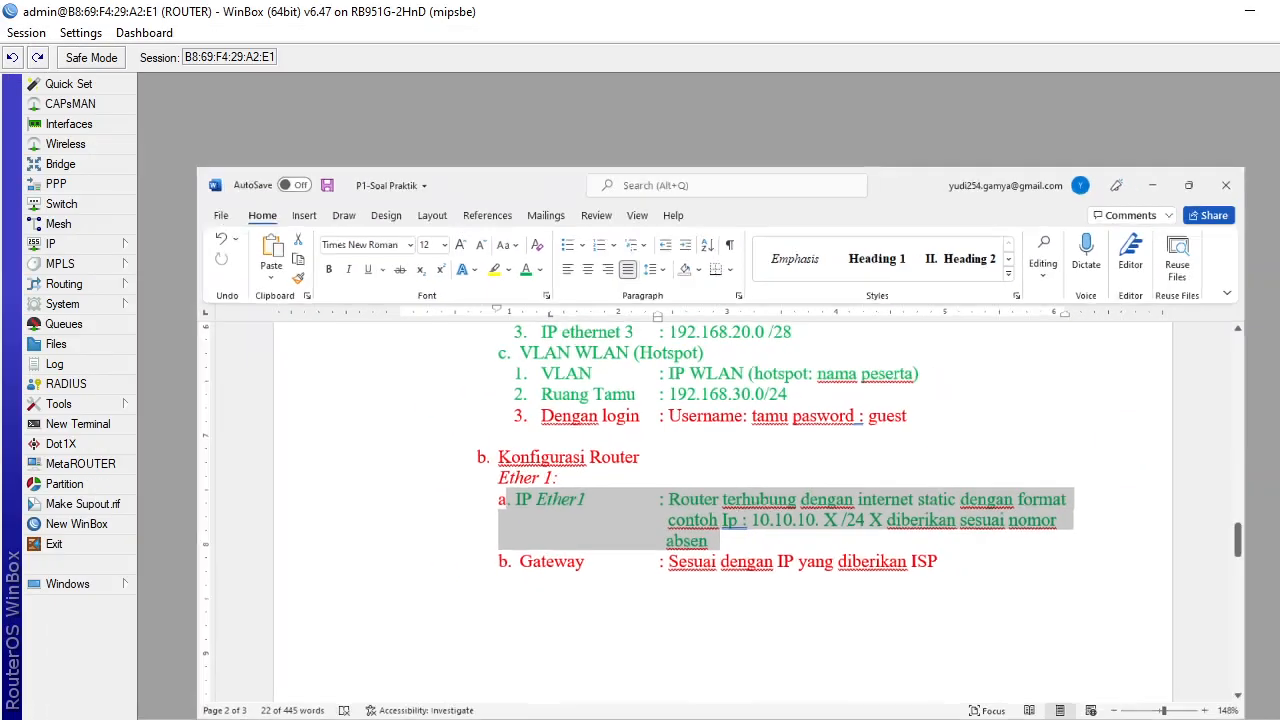
text(8)
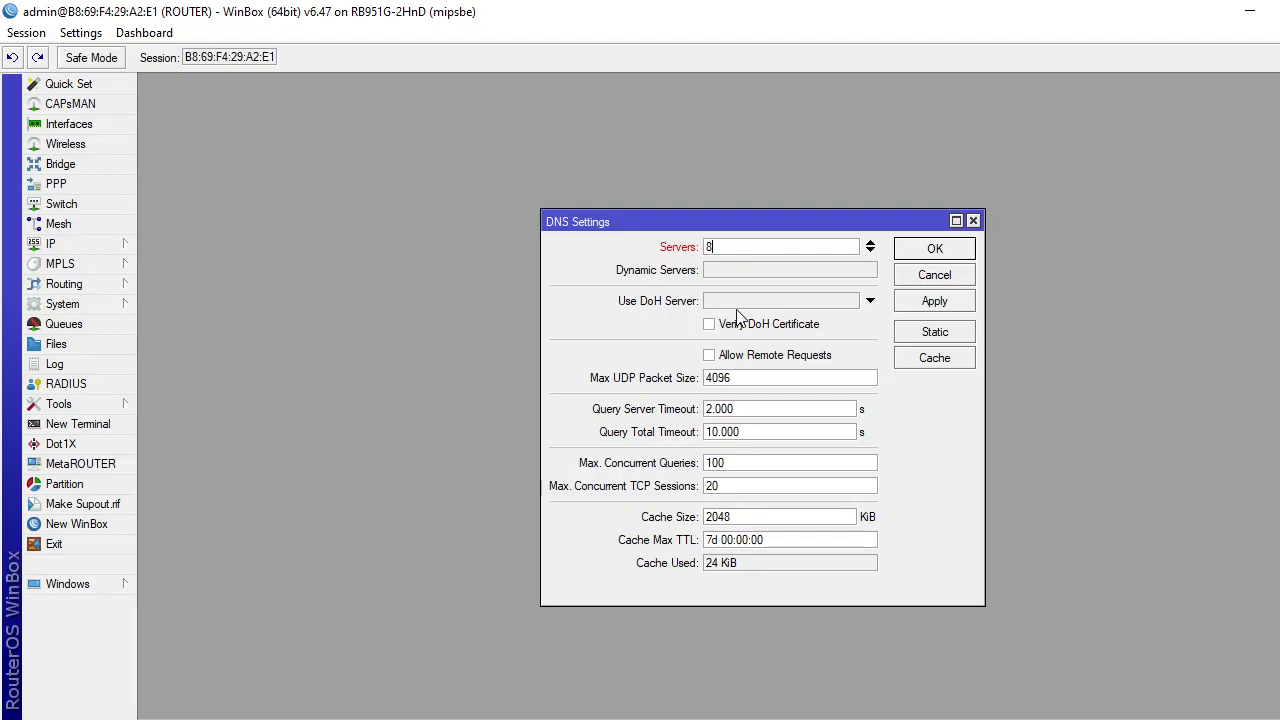
text(.8.8.8)
Add 8.8.4.4 as second server, allow remote requests, apply, and open a New Terminal.
click(870, 251)
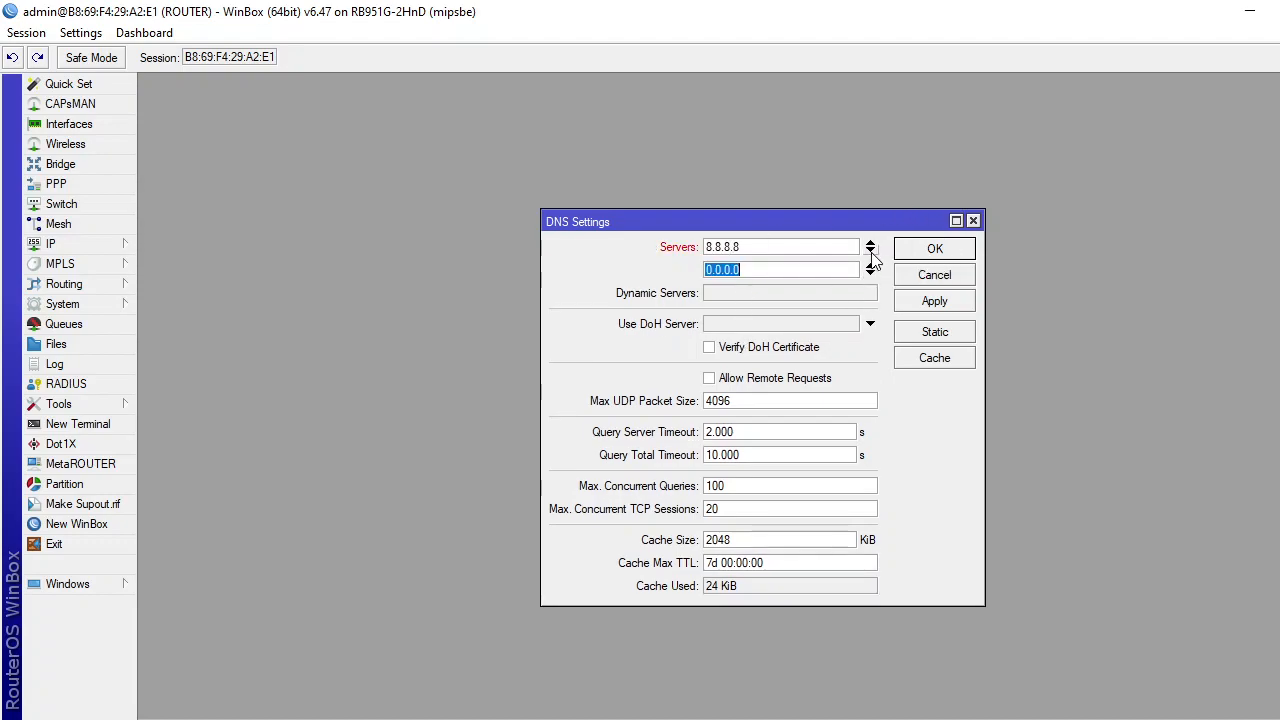
text(8.8.4.4)
click(712, 377)
click(712, 377)
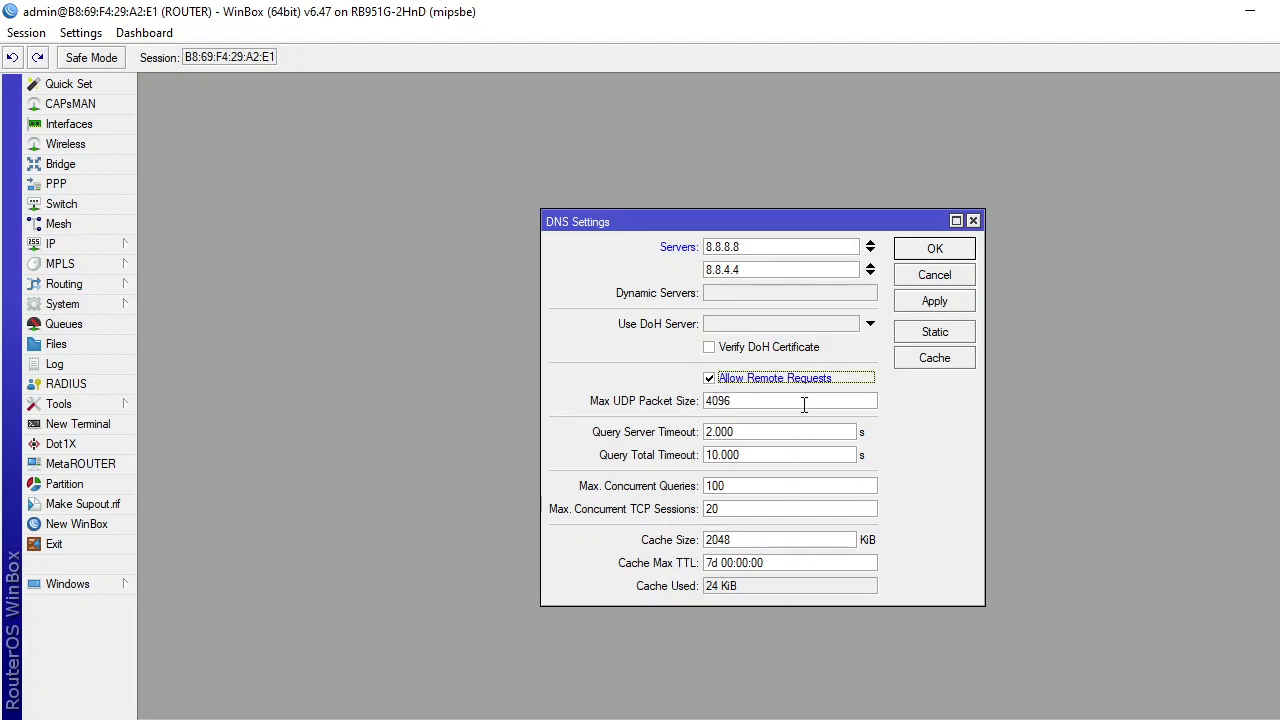
click(932, 300)
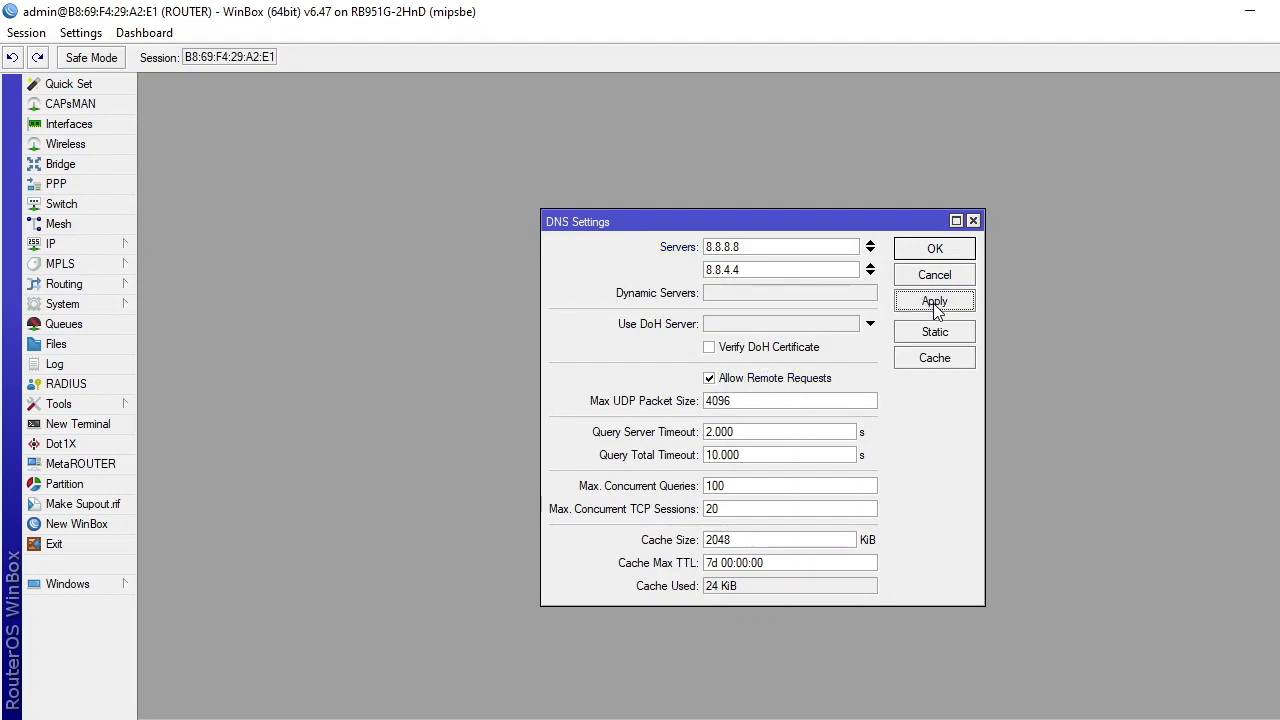
click(932, 252)
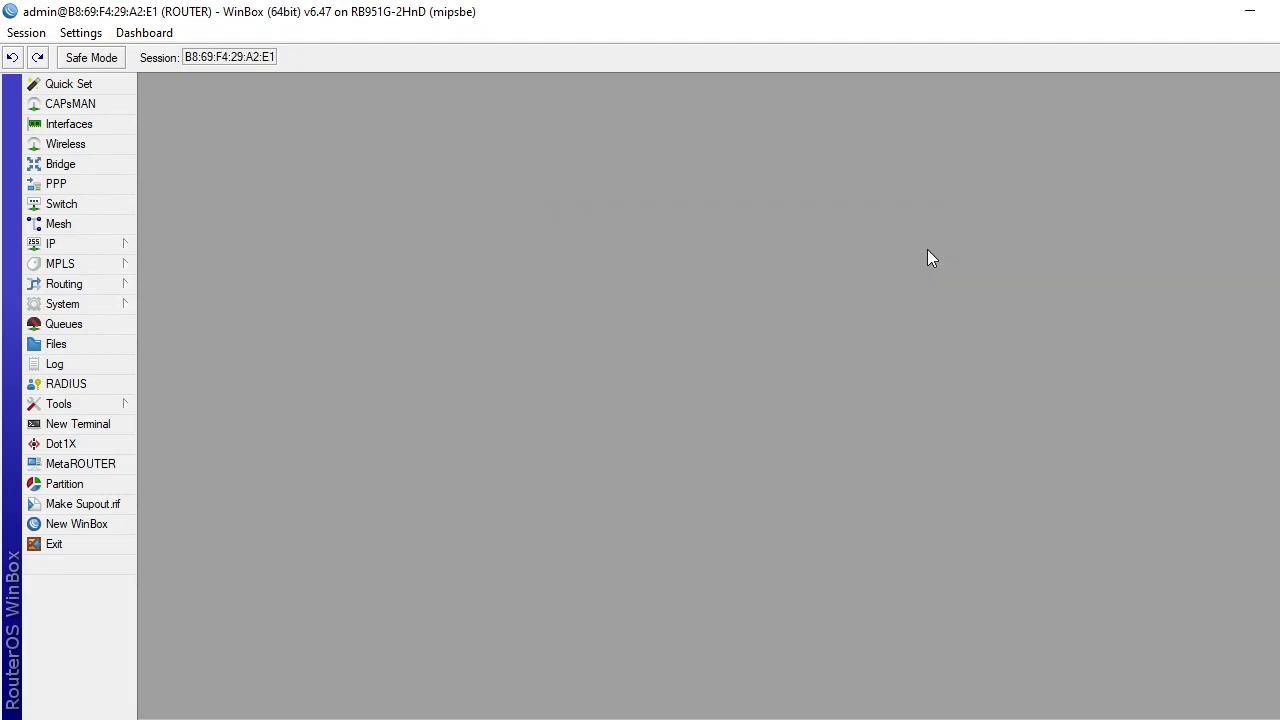
click(88, 430)
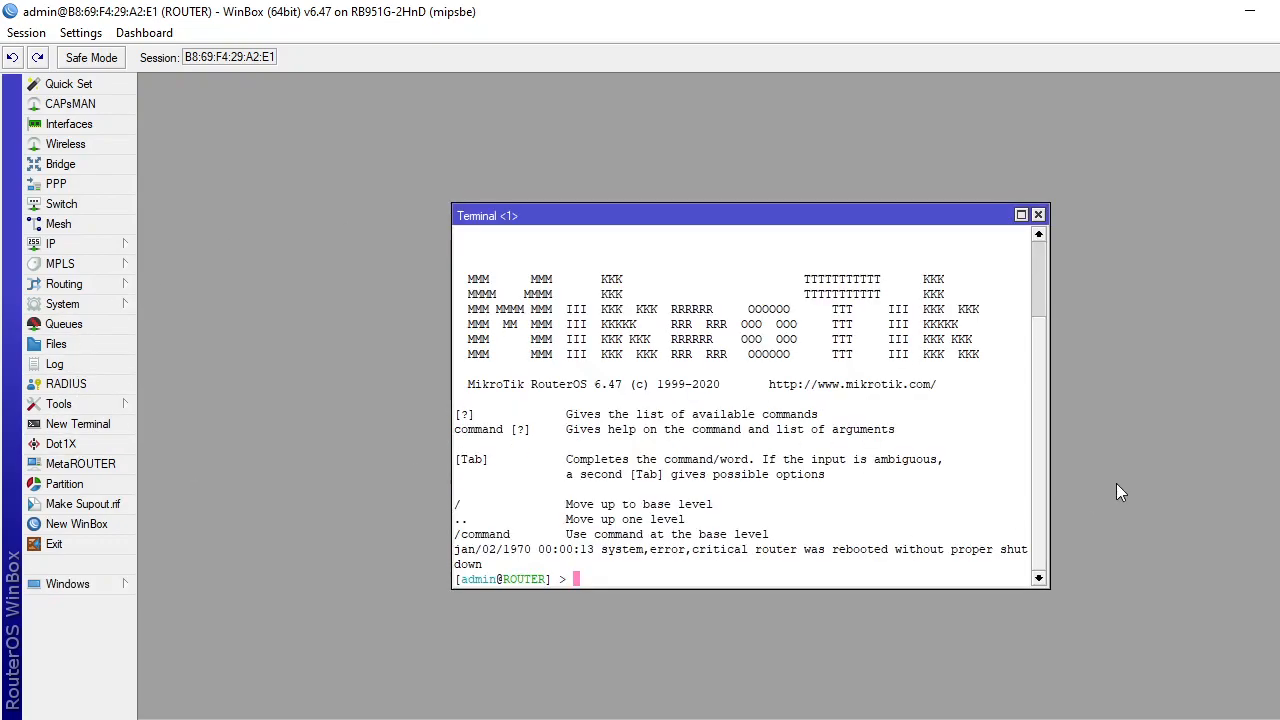
text(ping www.google.com)
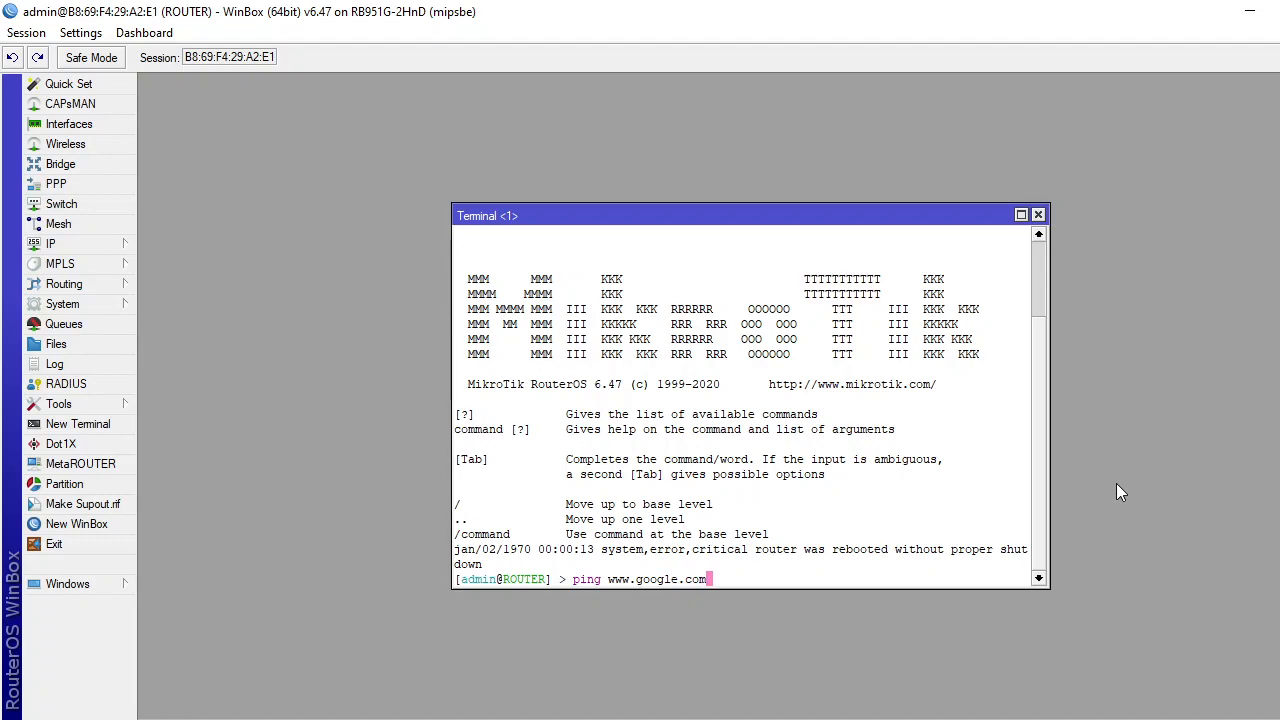
key(Return)
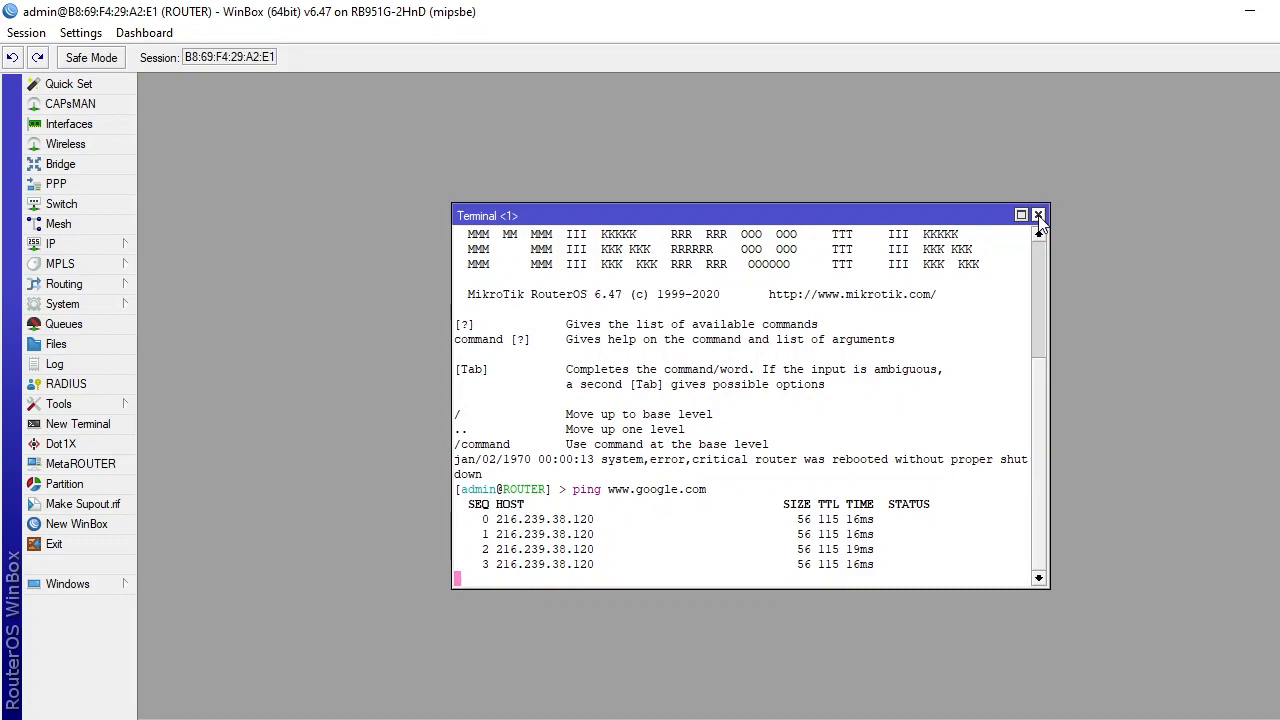
click(1038, 215)
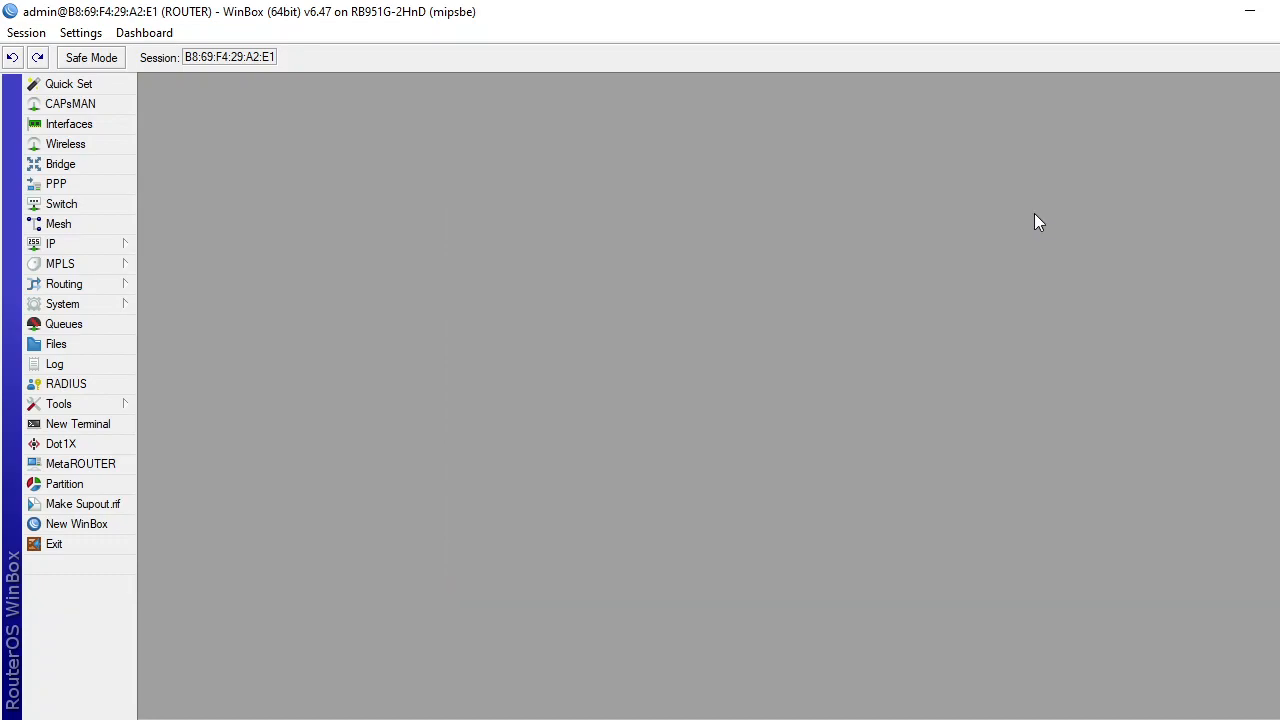
In IP > Firewall > NAT, create a new rule with Out. Interface ether1-ISP.
click(103, 249)
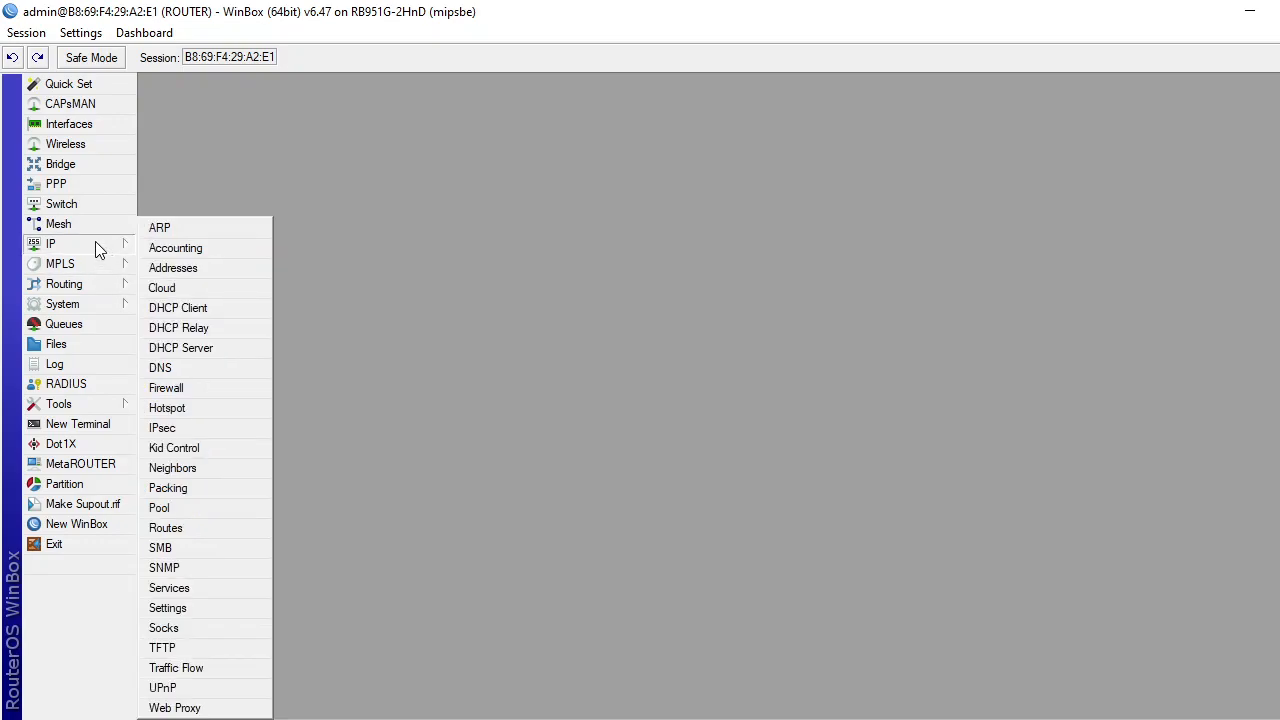
click(49, 245)
click(51, 245)
click(189, 390)
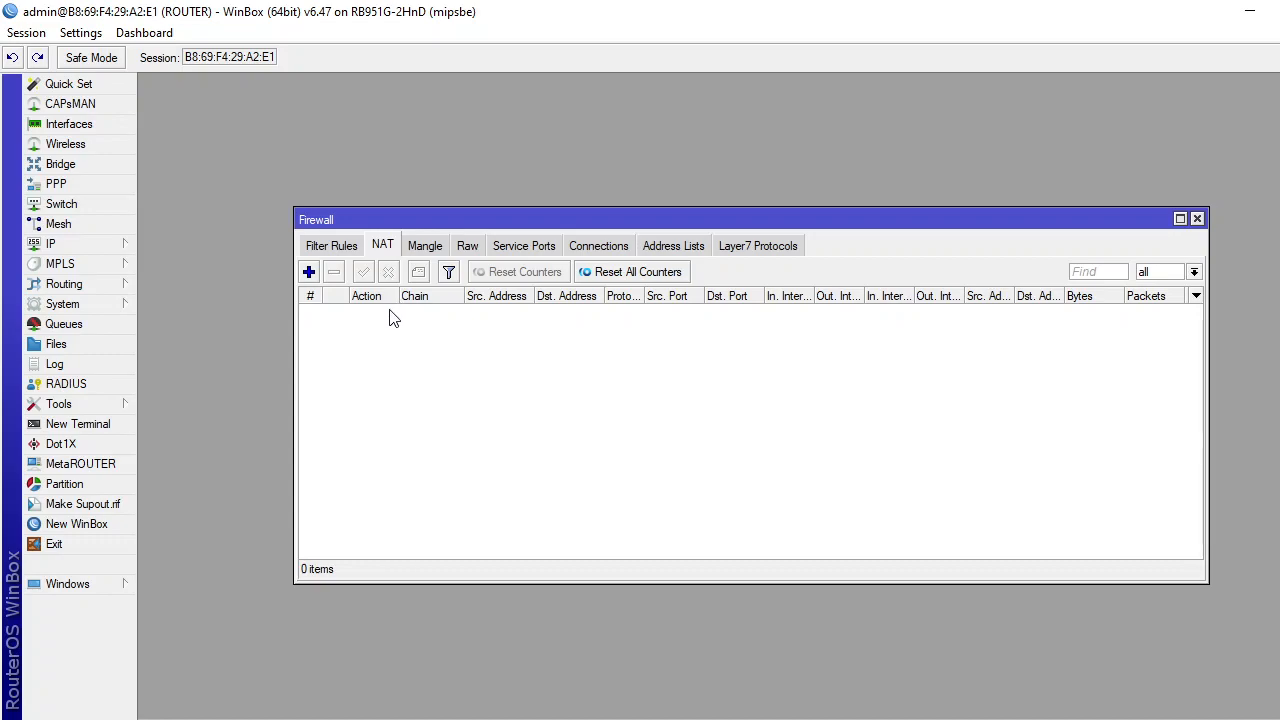
double_click(309, 272)
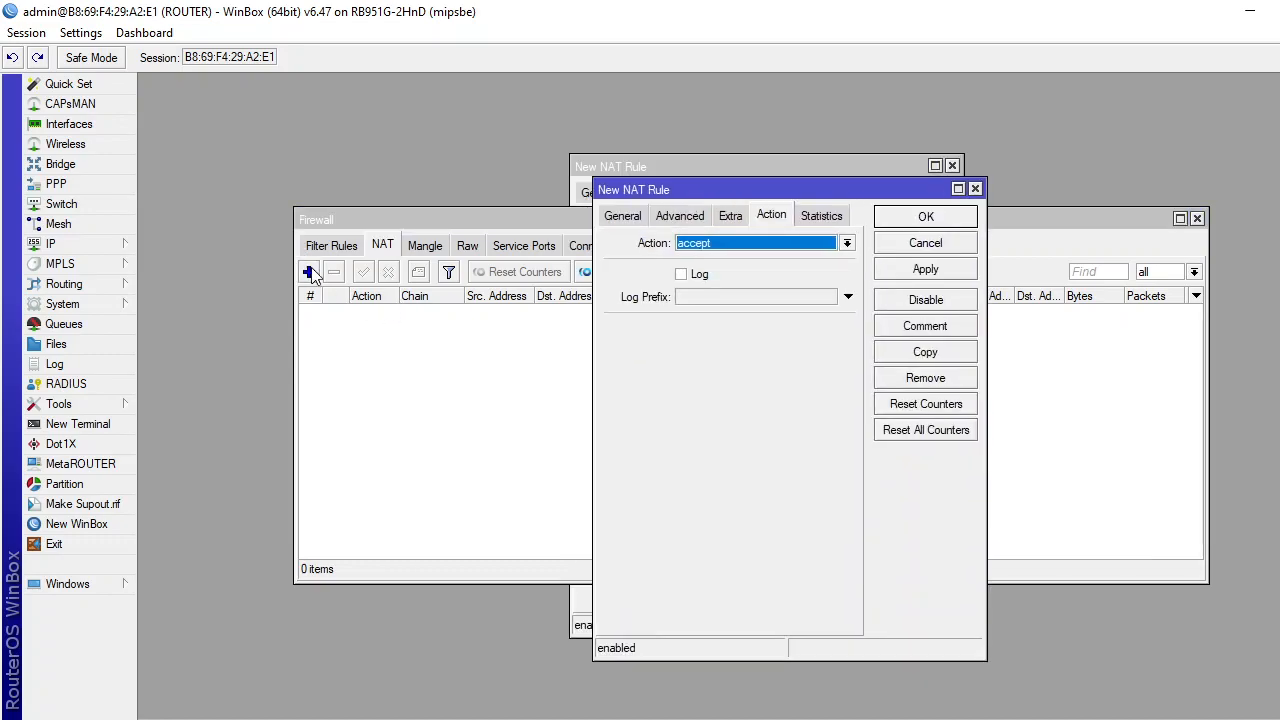
click(632, 217)
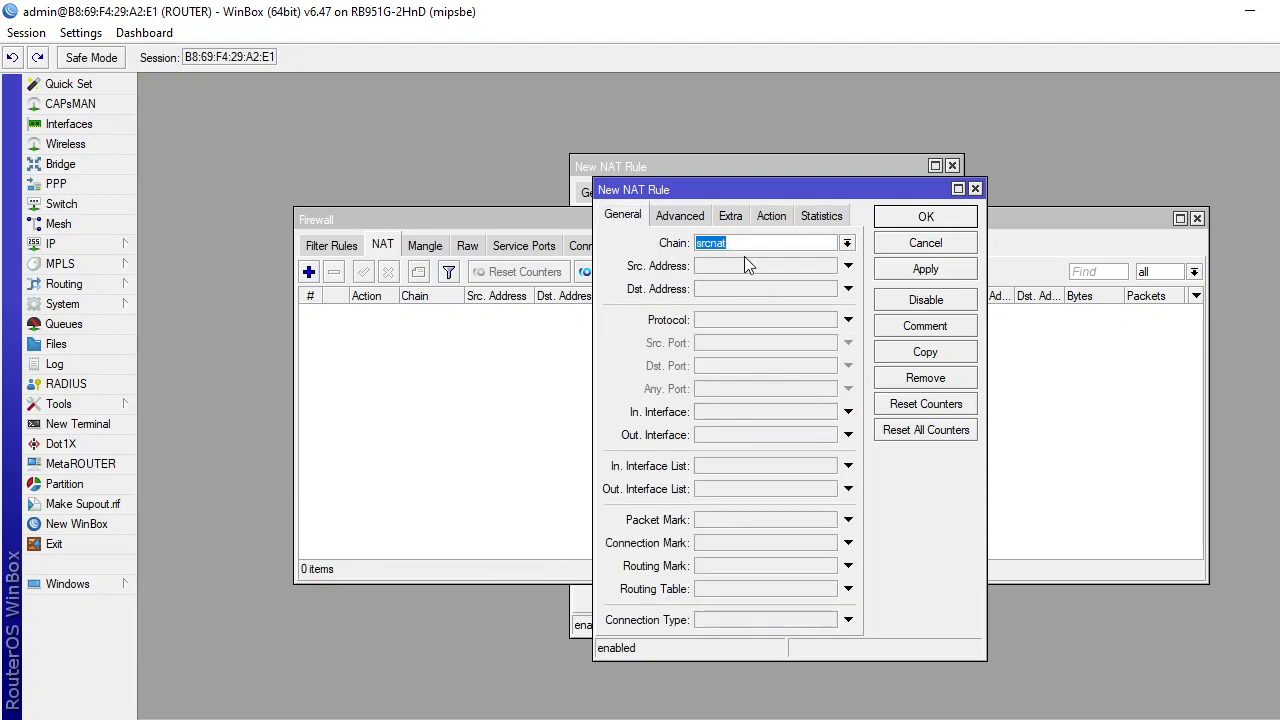
click(850, 436)
click(850, 437)
click(854, 438)
click(854, 438)
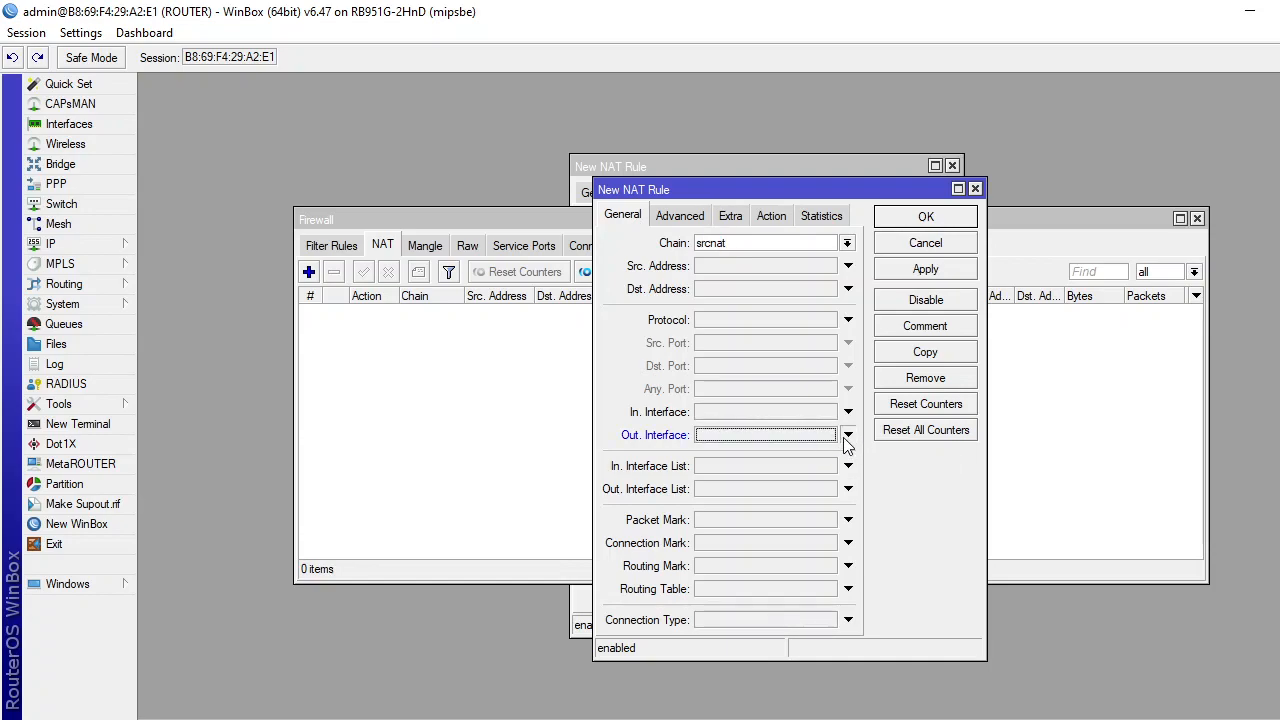
click(846, 436)
click(847, 434)
click(848, 436)
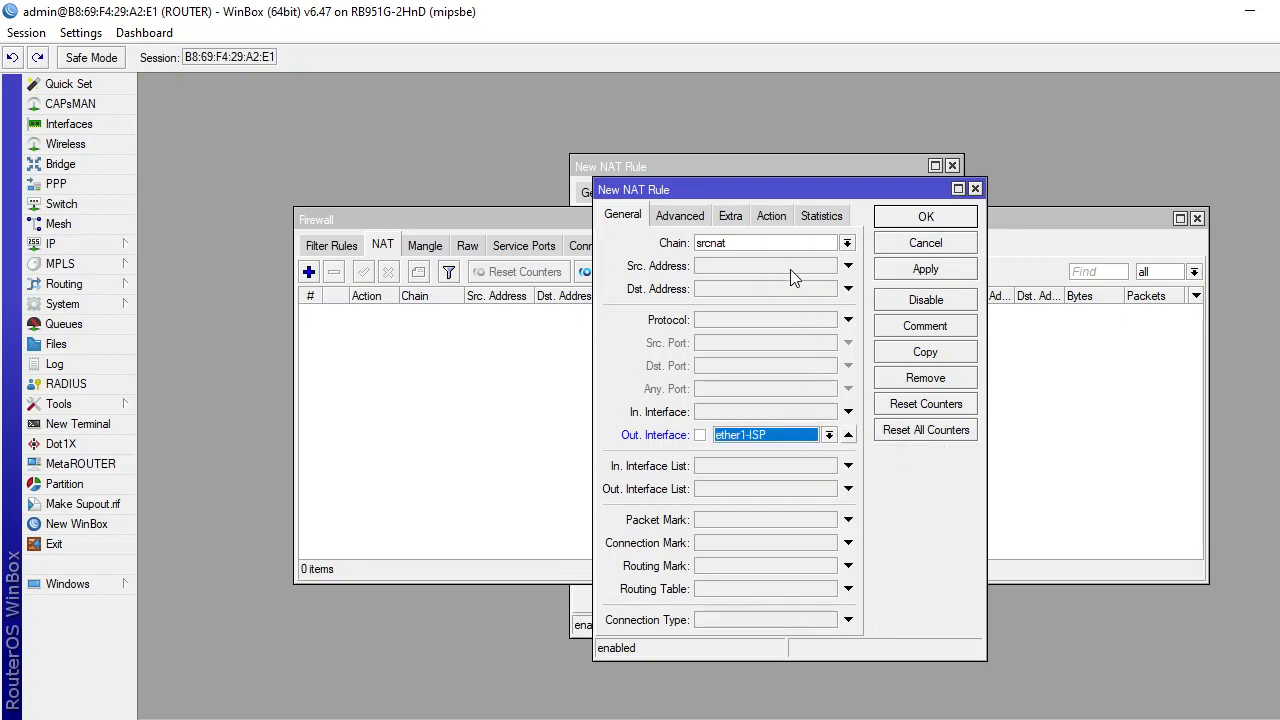
Set the rule's action to masquerade, save it, and close the firewall and leftover rule windows.
click(772, 216)
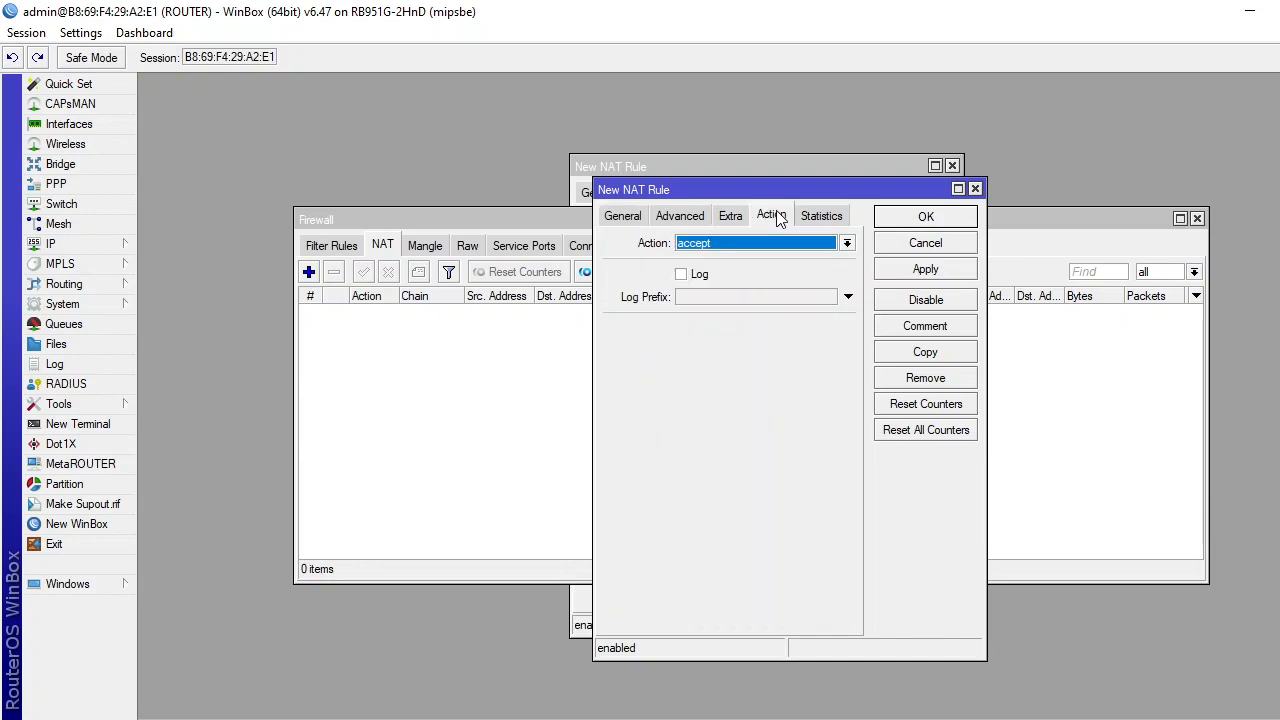
click(847, 243)
click(796, 338)
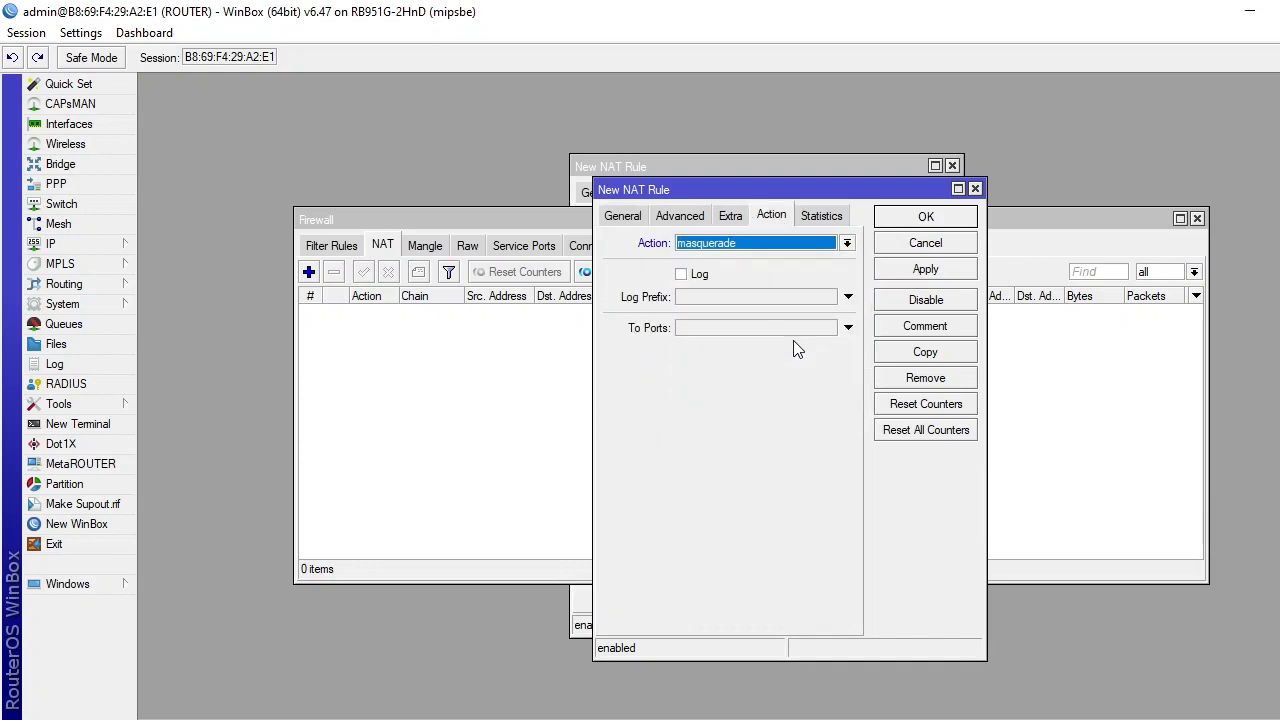
click(925, 269)
click(940, 222)
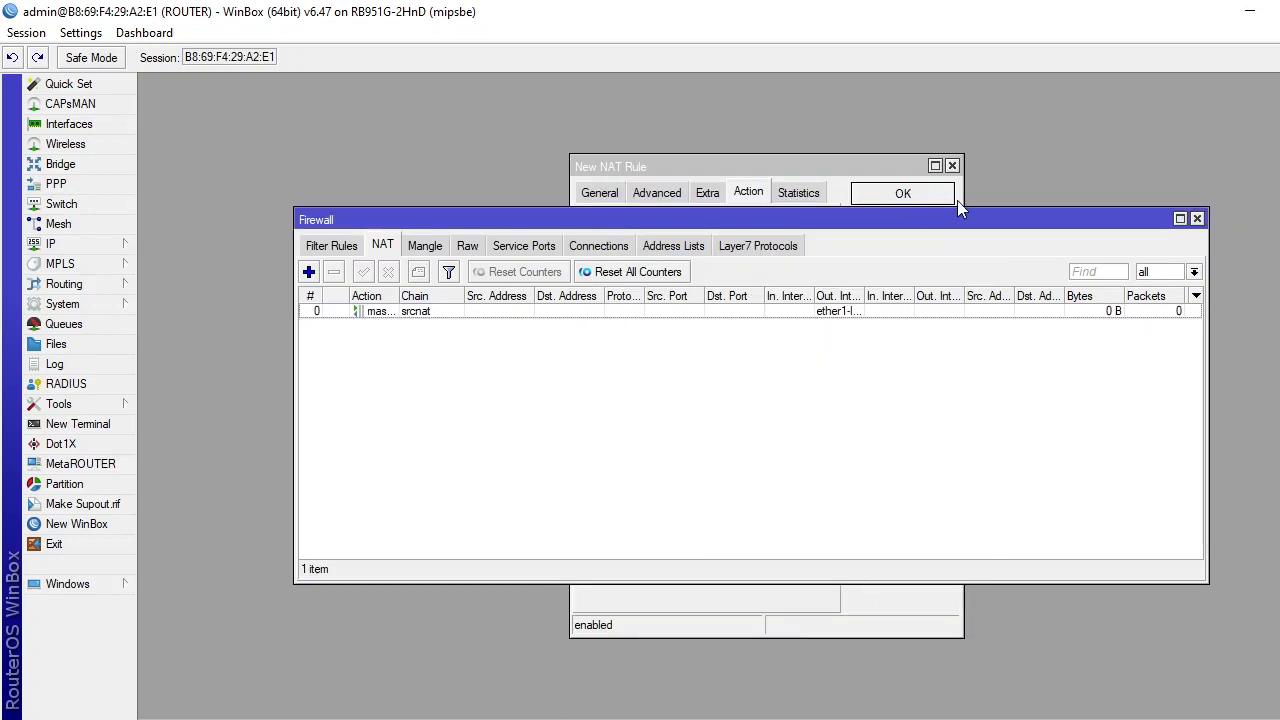
click(1197, 219)
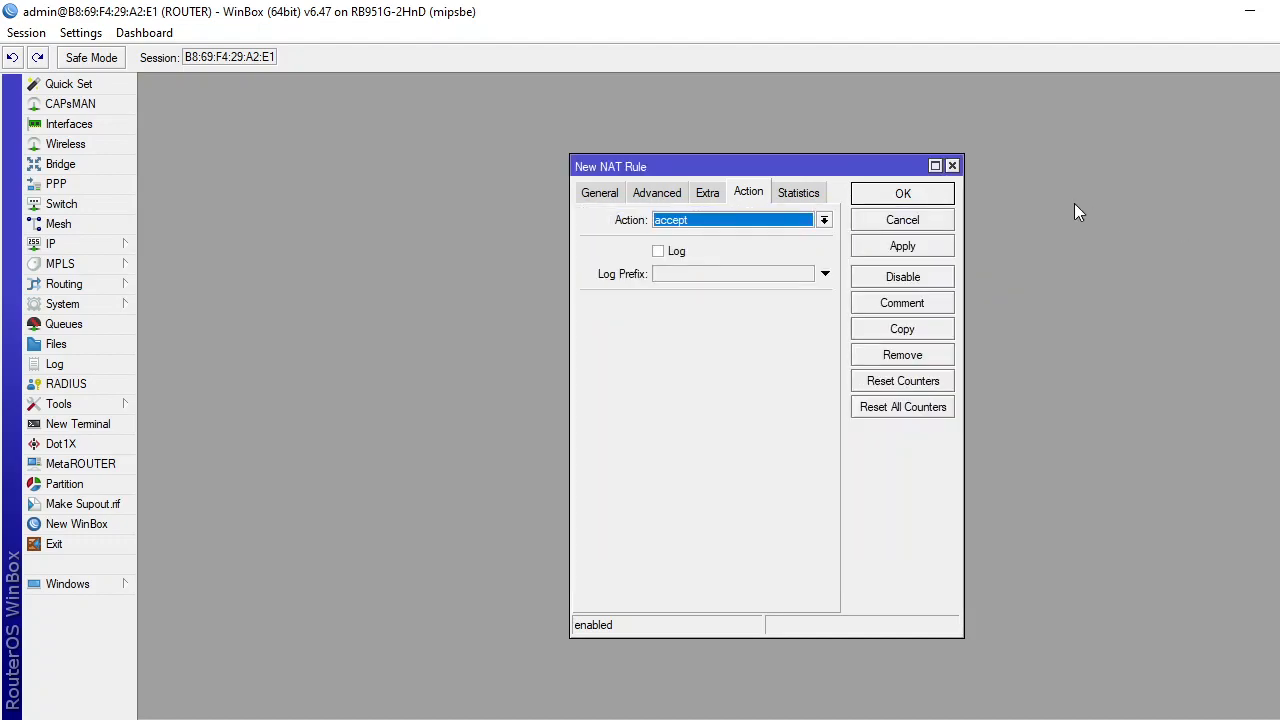
click(910, 198)
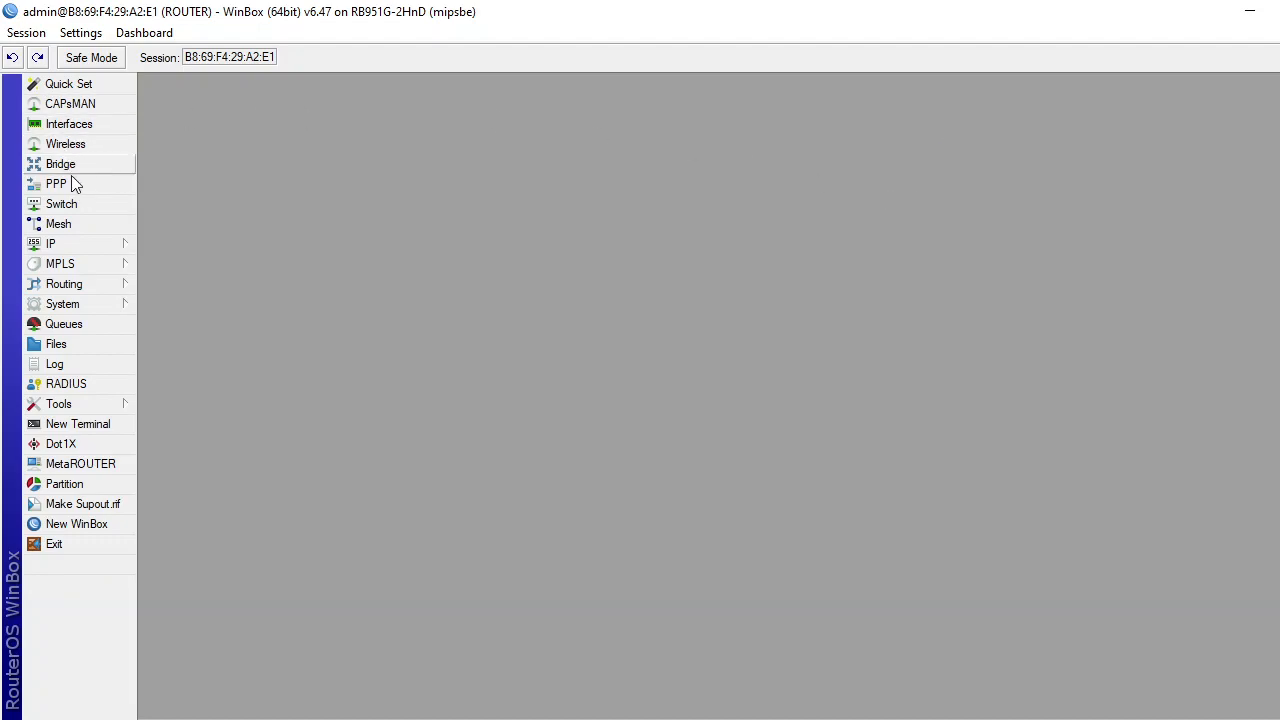
Reopen the firewall NAT list to check the rules, then switch to the Word task sheet.
click(95, 244)
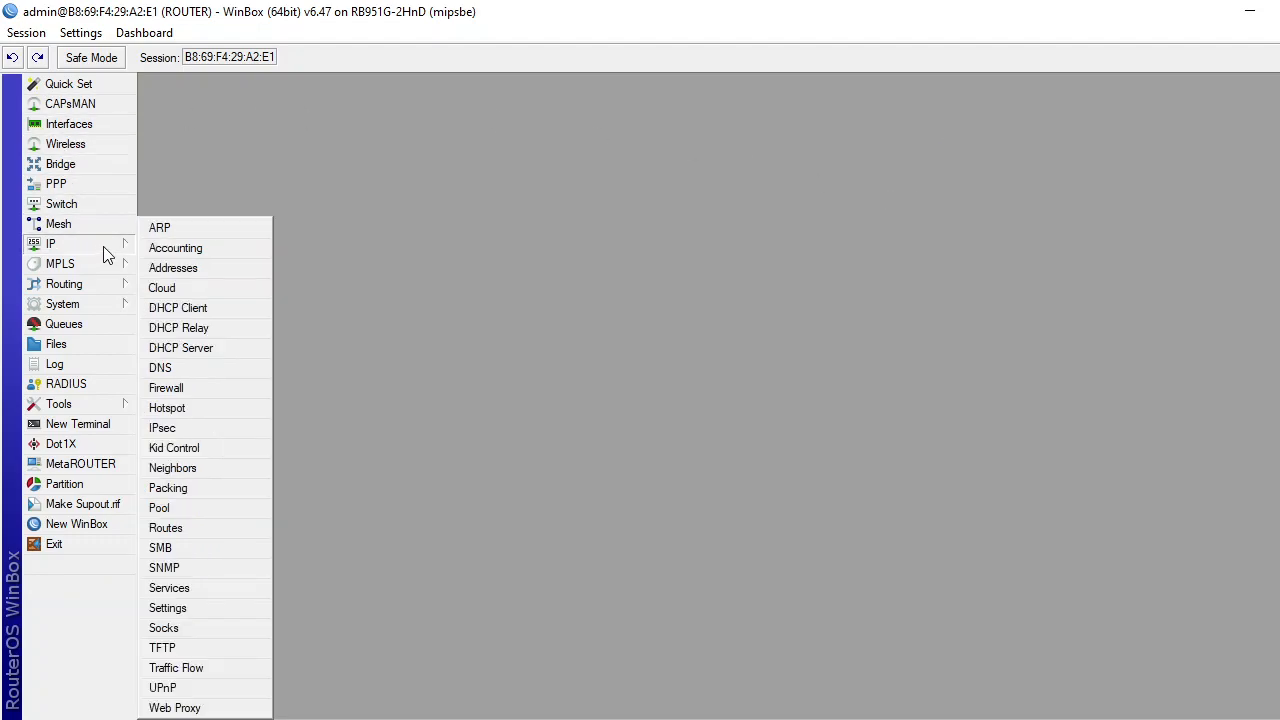
click(176, 387)
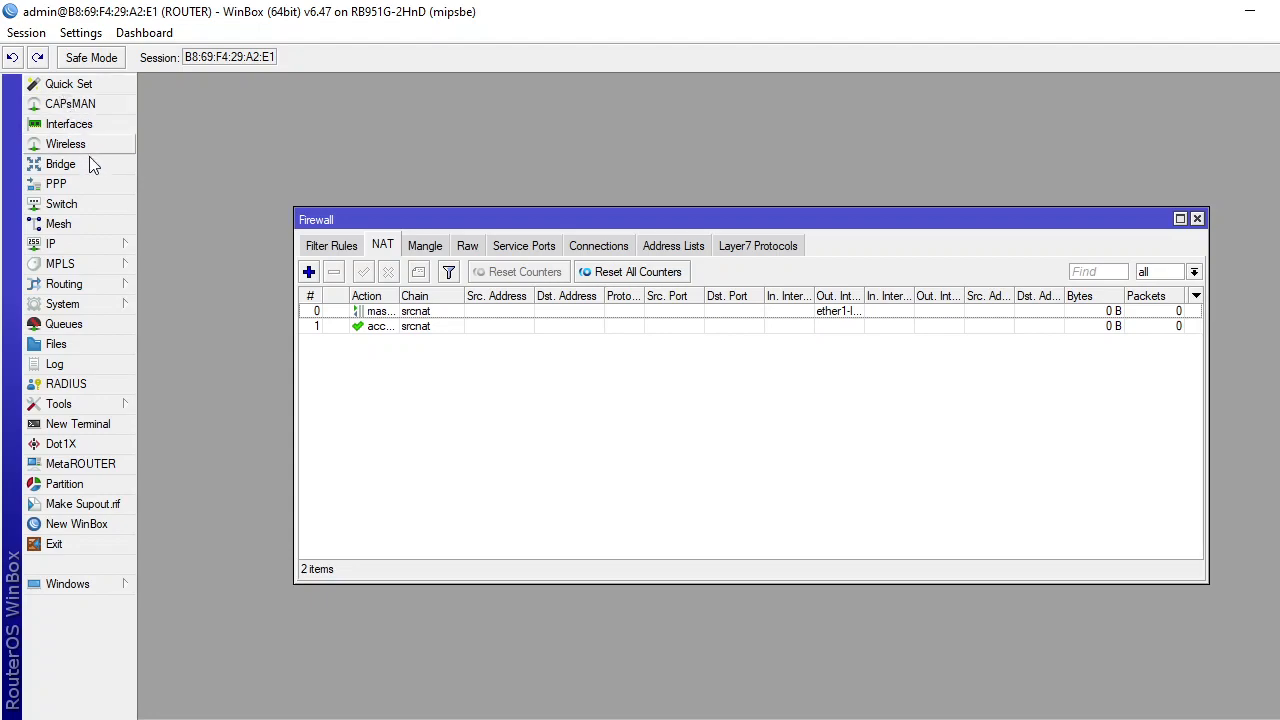
click(88, 247)
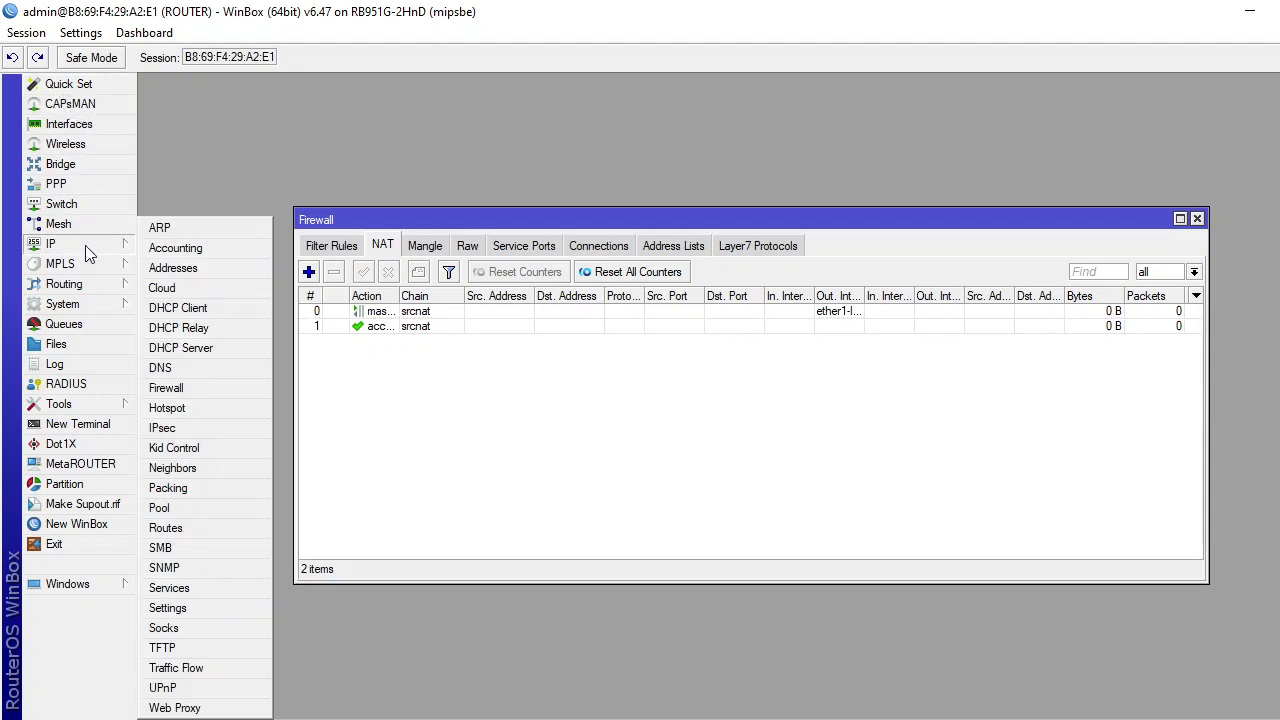
click(242, 131)
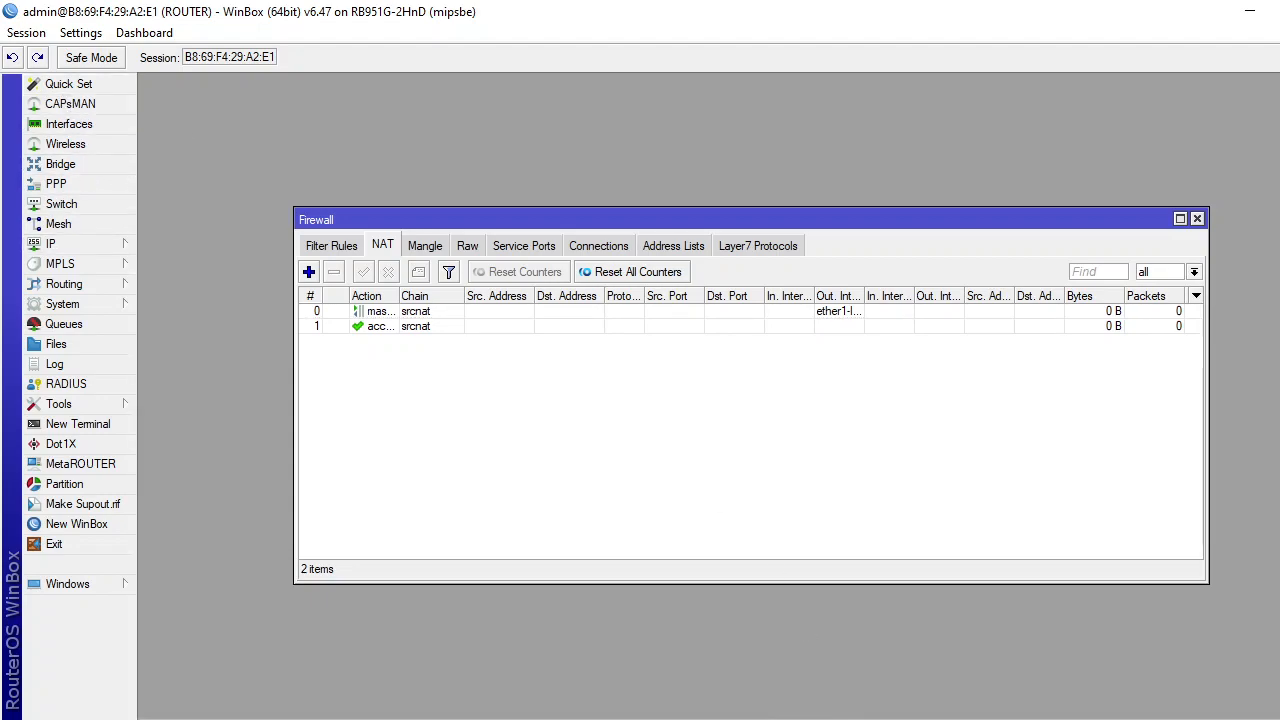
key(alt+Tab)
key(alt+Tab)
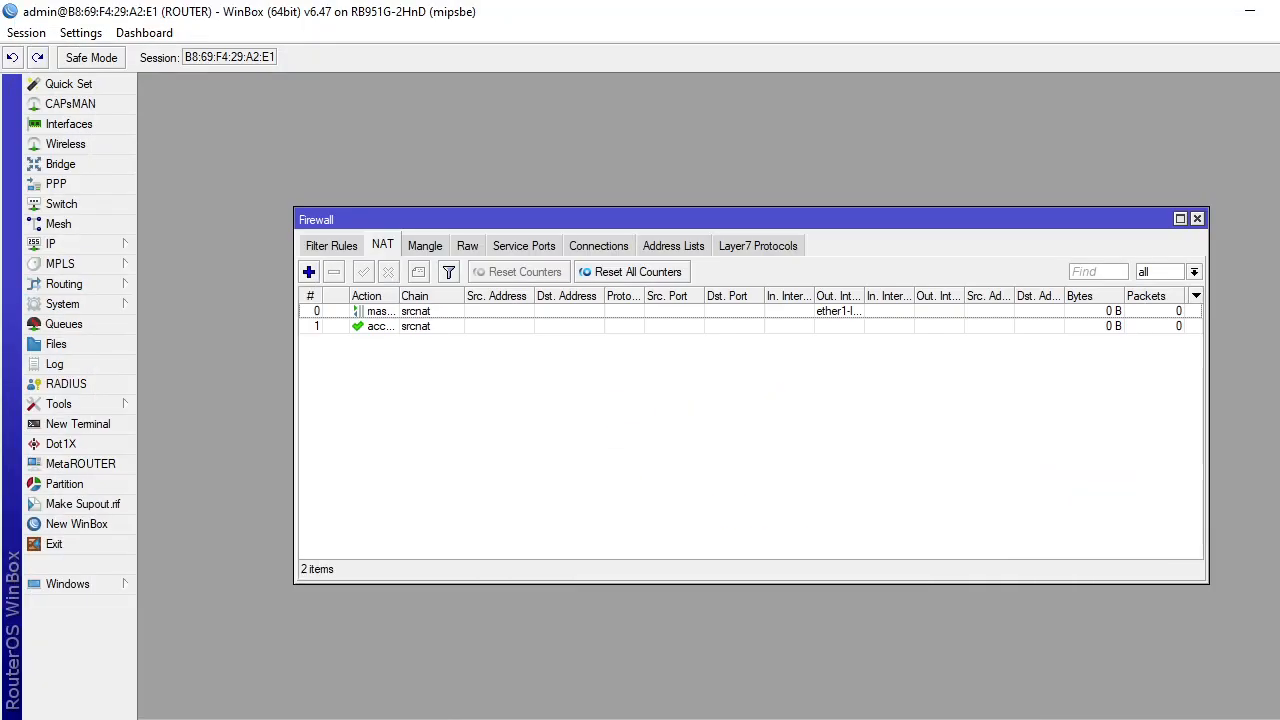
key(alt+Tab)
Scroll the Word task sheet up to the VLAN requirements, then close WinBox's Firewall window.
click(830, 597)
scroll(823, 570, up, 5)
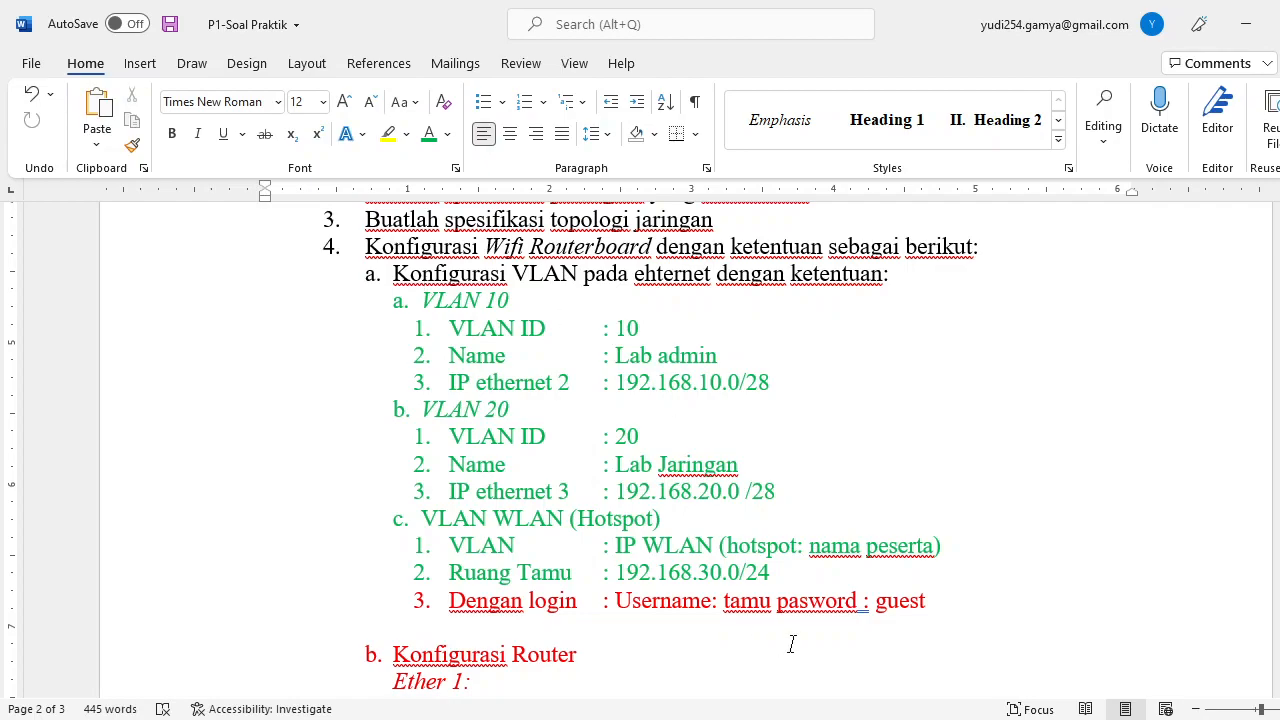
key(alt+Tab)
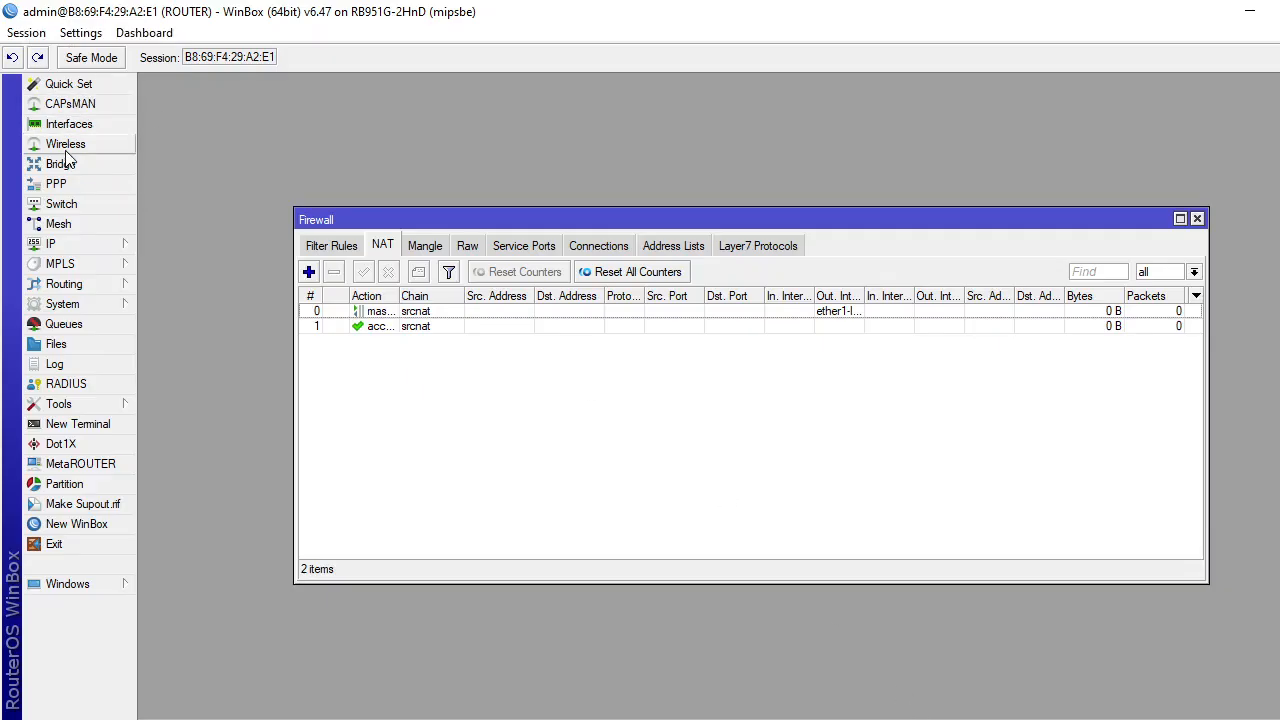
click(1196, 219)
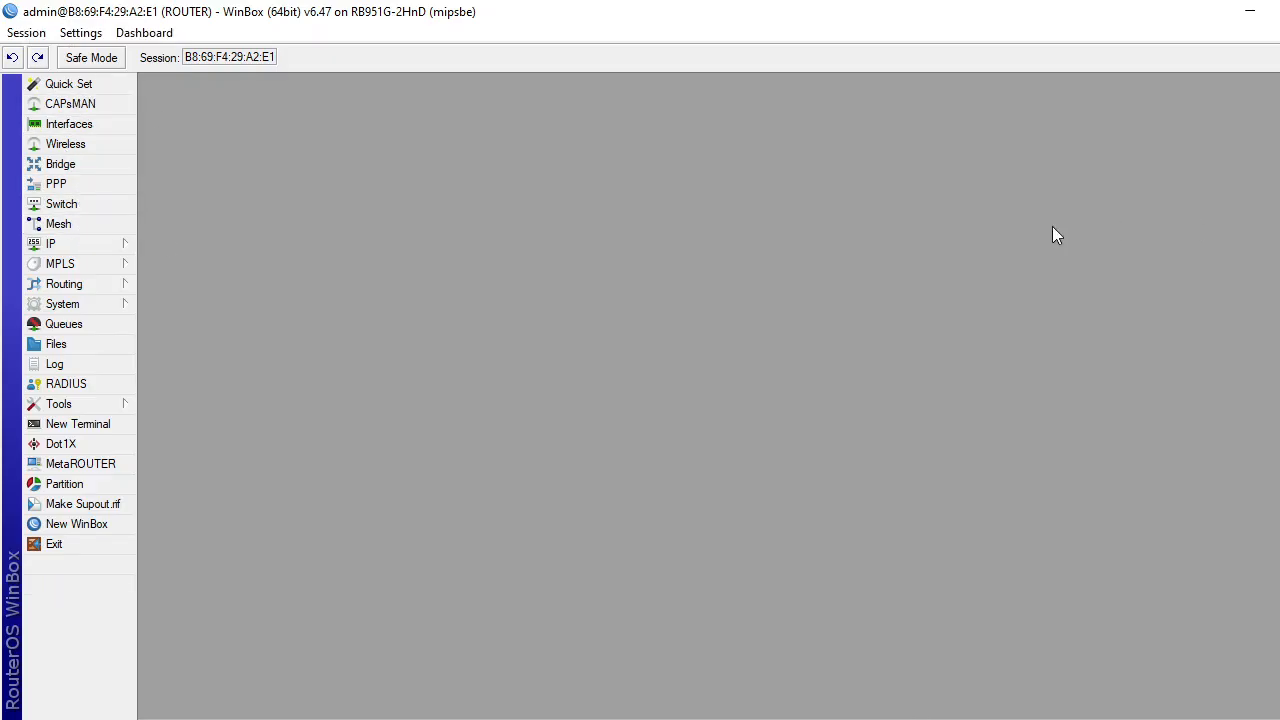
Run DHCP Setup on LAB ADMIN with gateway 192.168.10.1 and a 00:10:00 lease.
click(50, 244)
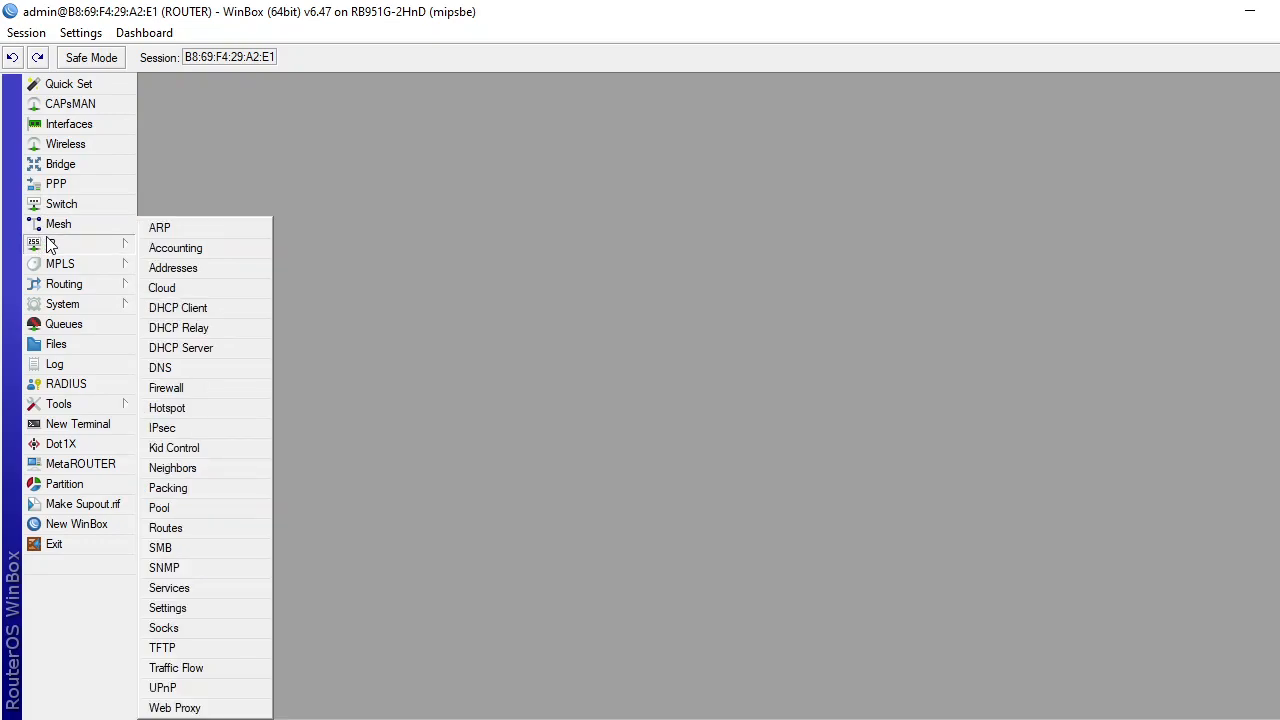
click(221, 356)
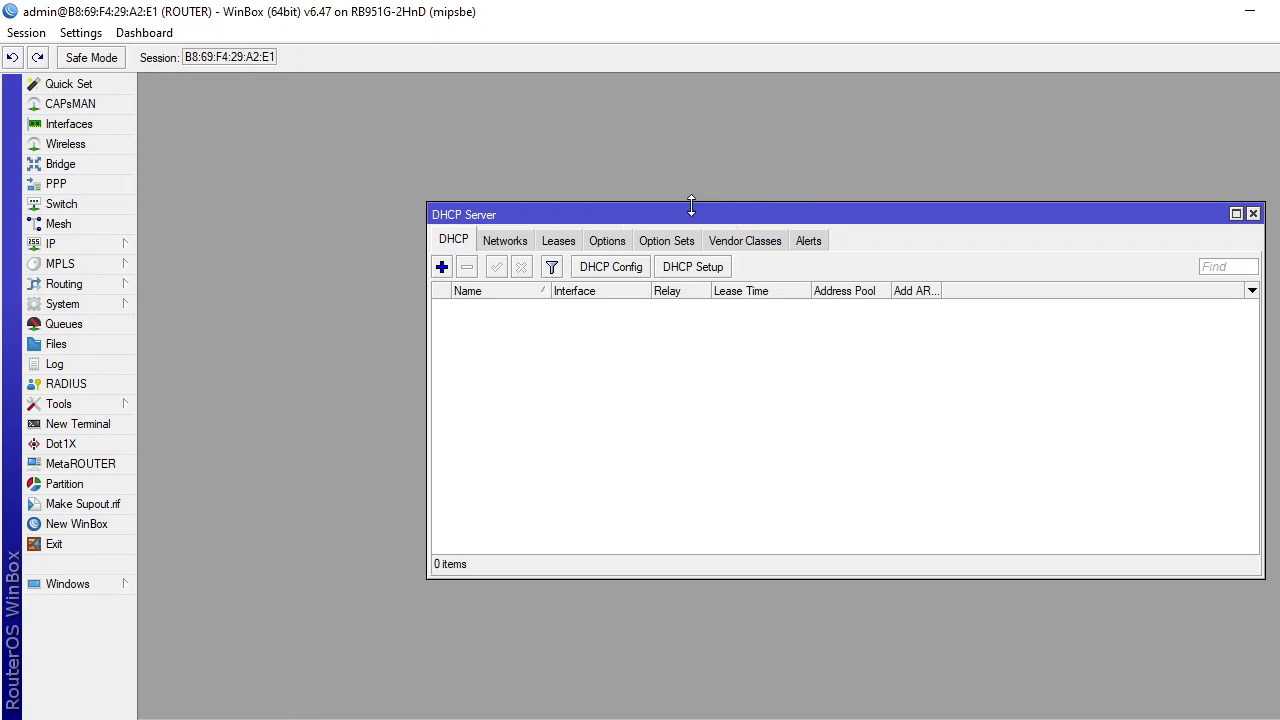
click(715, 268)
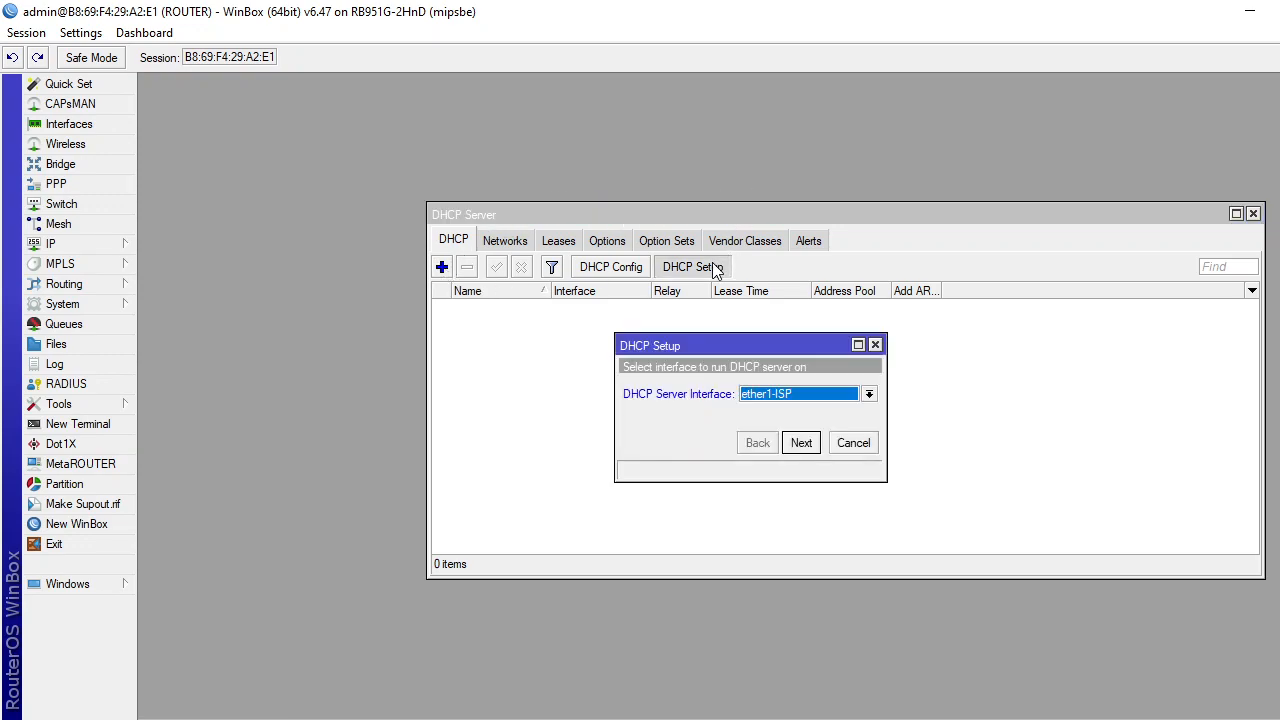
click(869, 394)
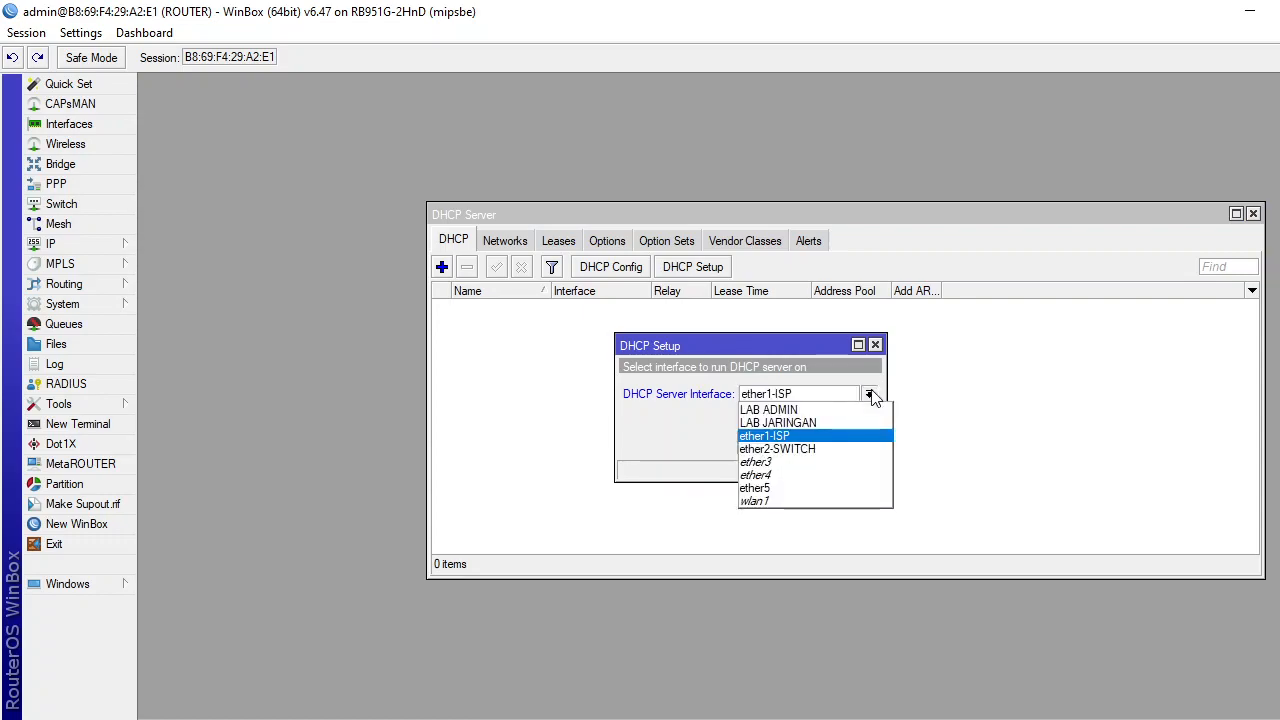
click(812, 411)
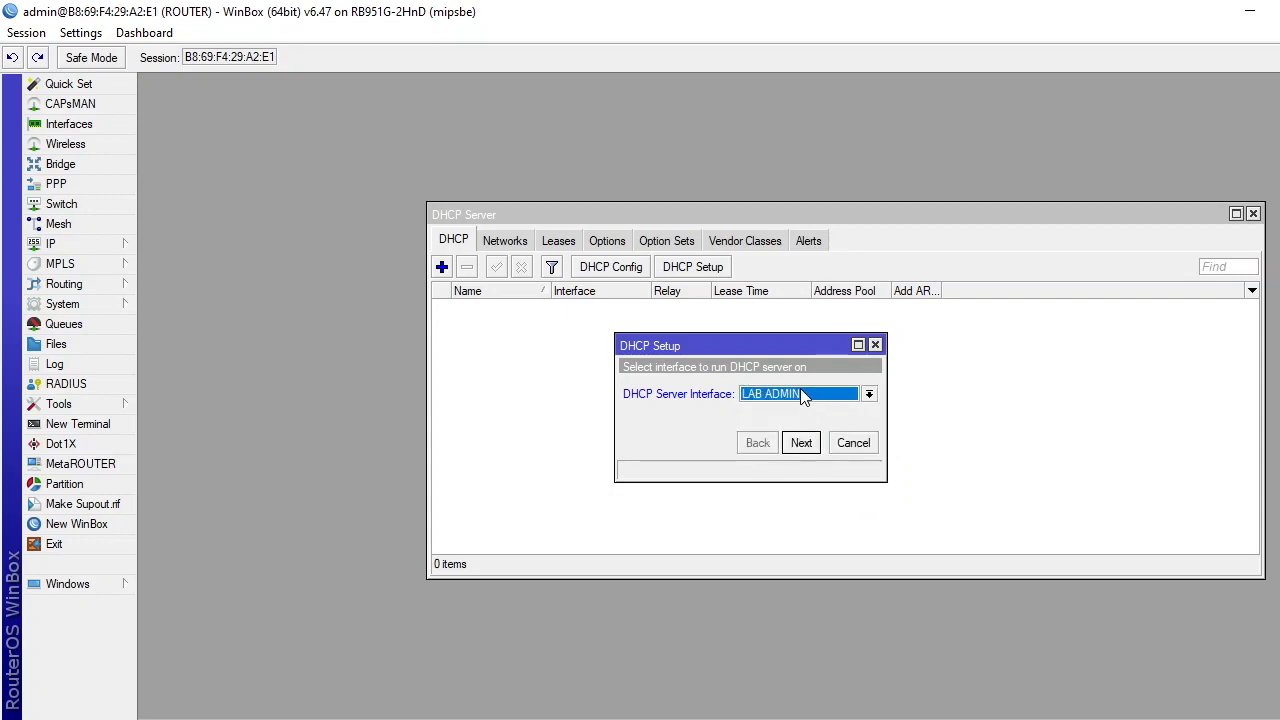
click(801, 443)
click(801, 443)
click(801, 443)
click(801, 443)
click(801, 443)
click(801, 443)
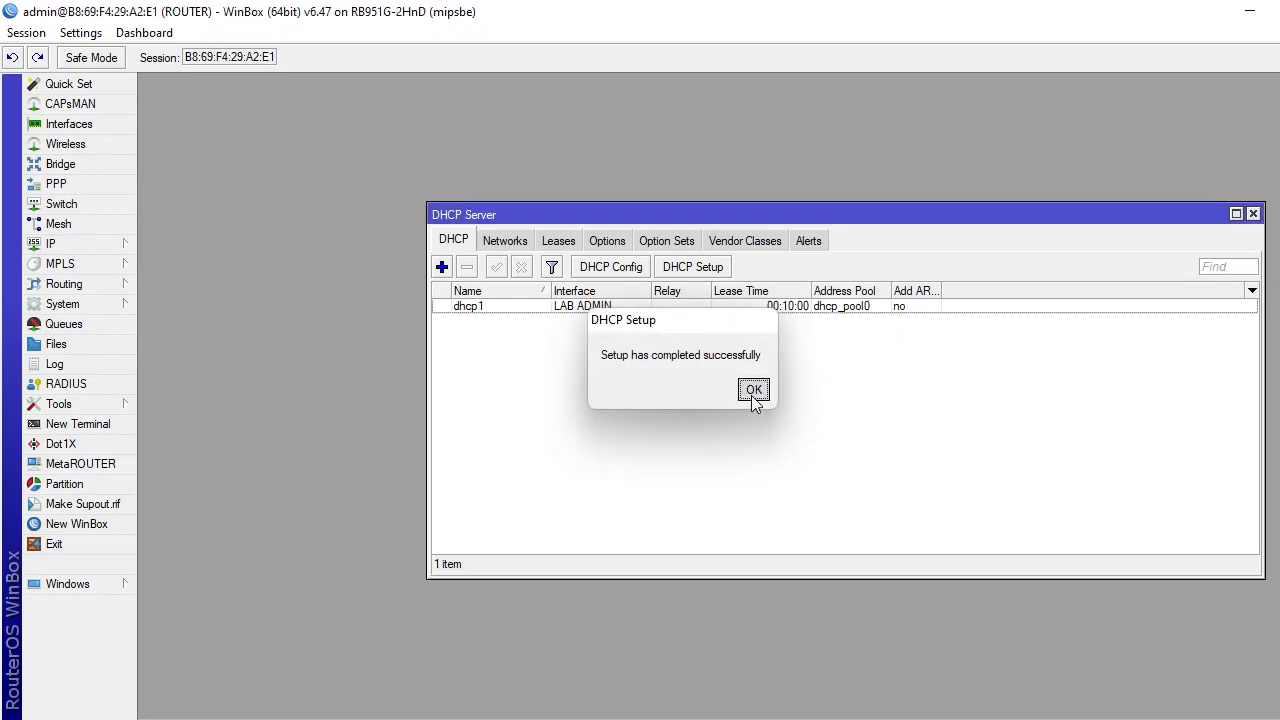
click(754, 392)
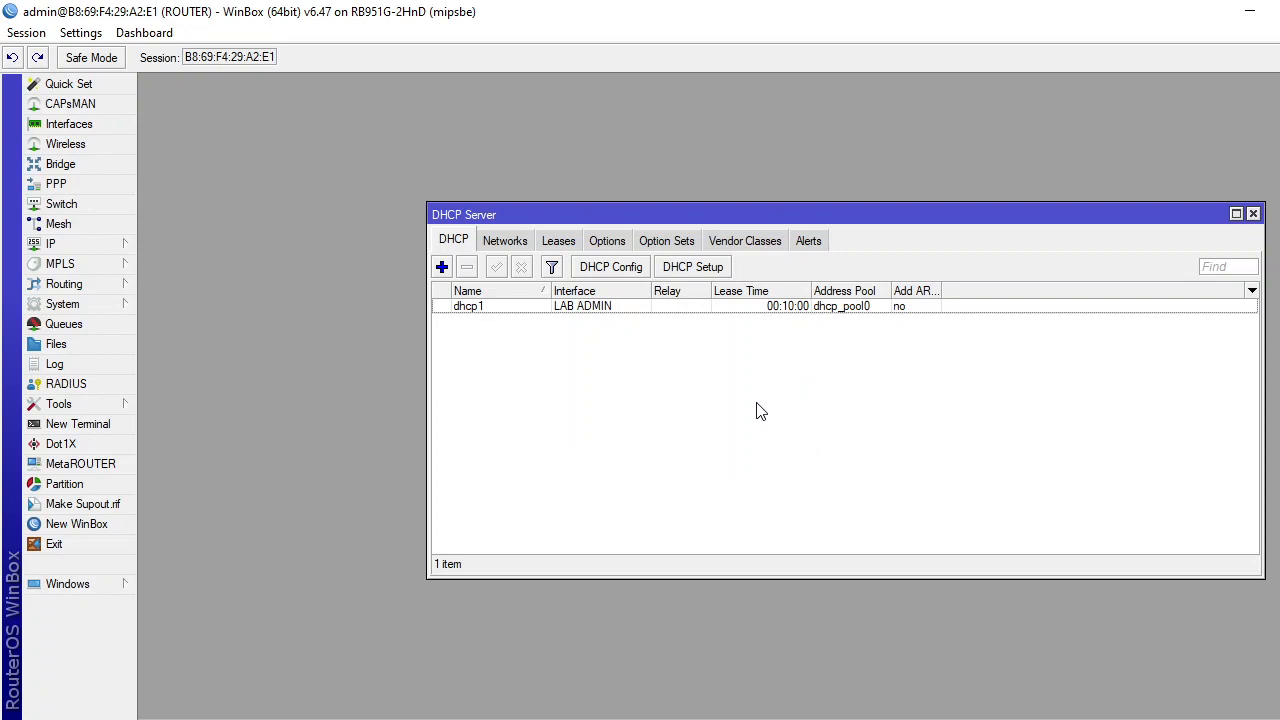
Run DHCP Setup again on LAB JARINGAN, accepting the 192.168.20.x range and 00:10:00 lease.
click(699, 270)
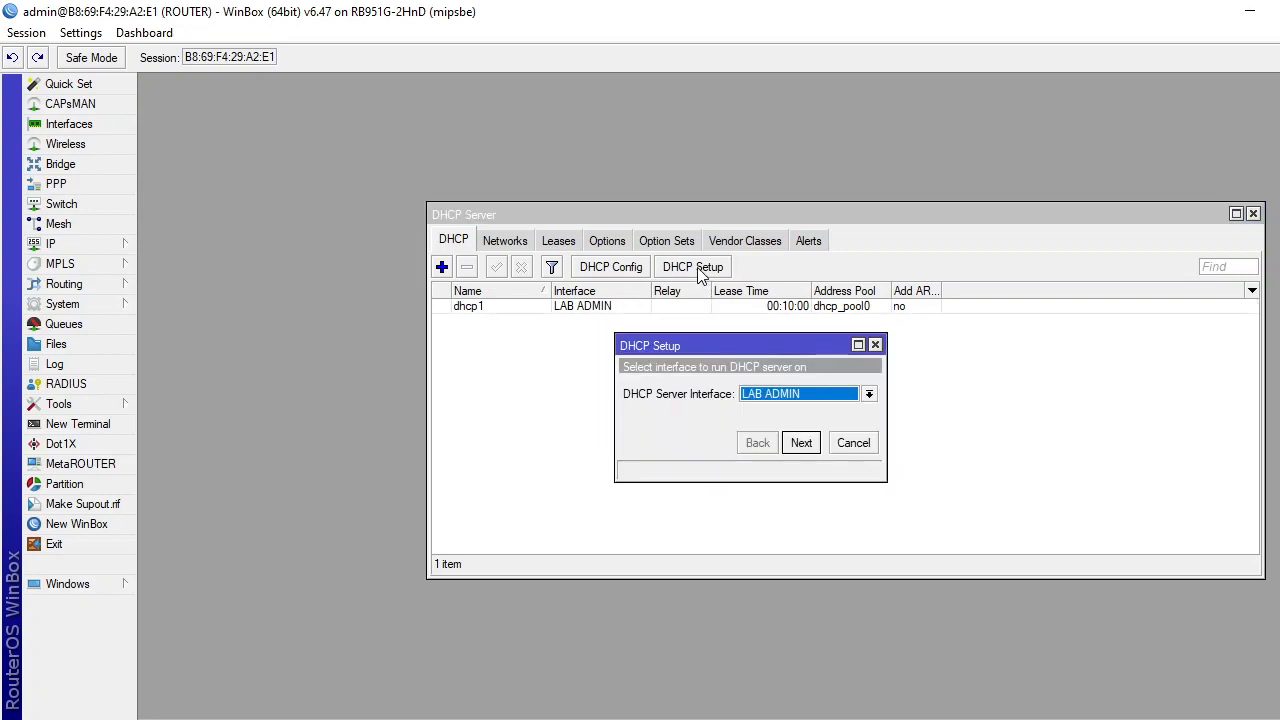
click(869, 394)
click(825, 423)
click(802, 443)
click(802, 443)
click(802, 443)
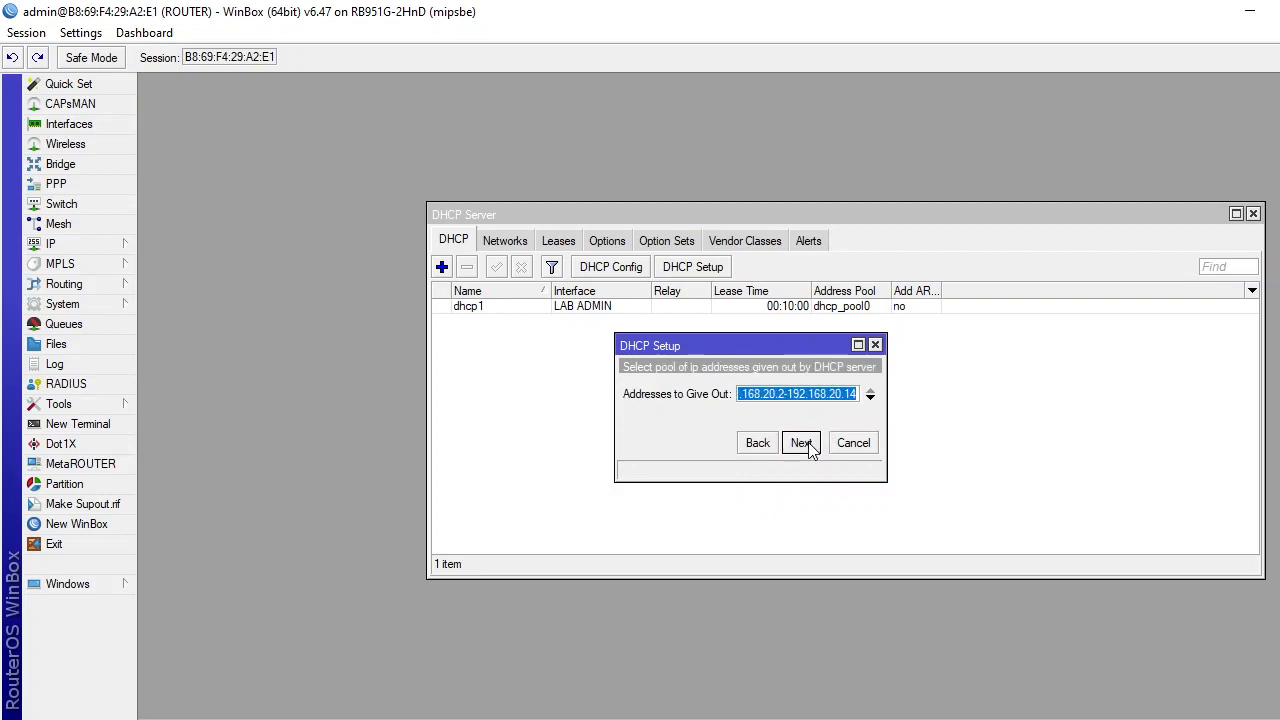
click(802, 443)
click(802, 443)
click(810, 447)
click(752, 389)
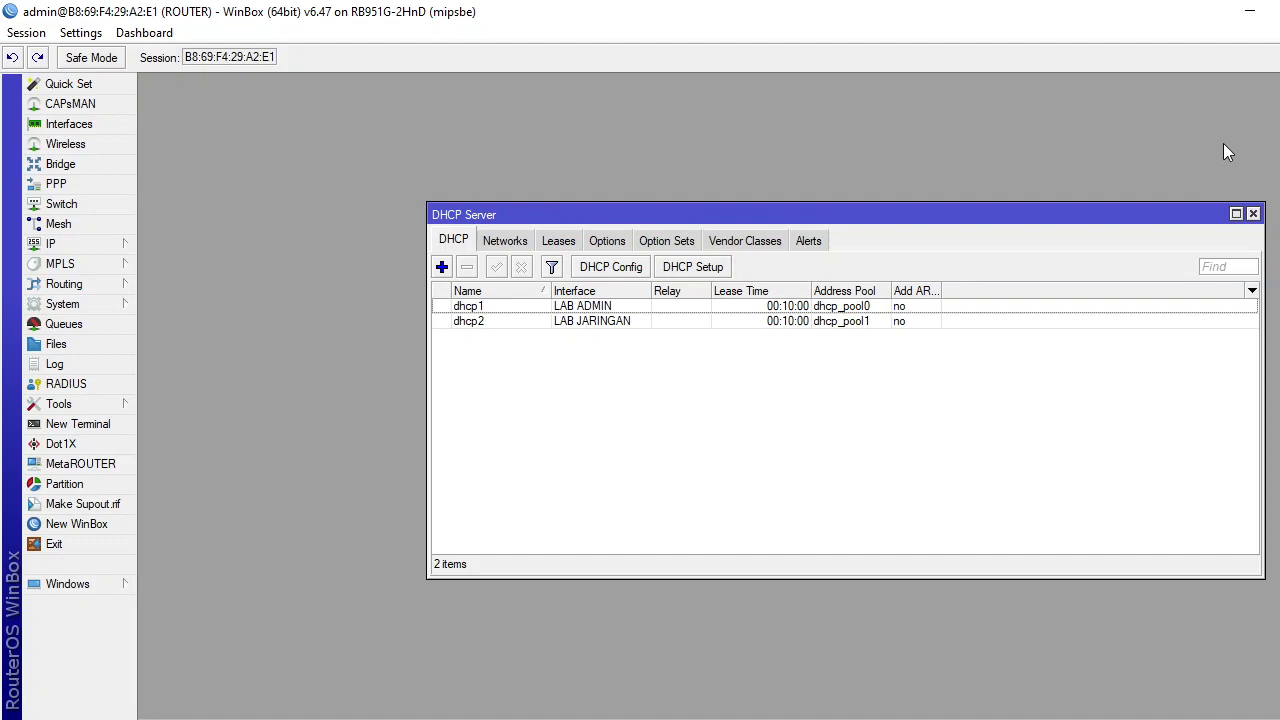
Close the DHCP server list and start Hotspot Setup on interface wlan1.
click(1254, 214)
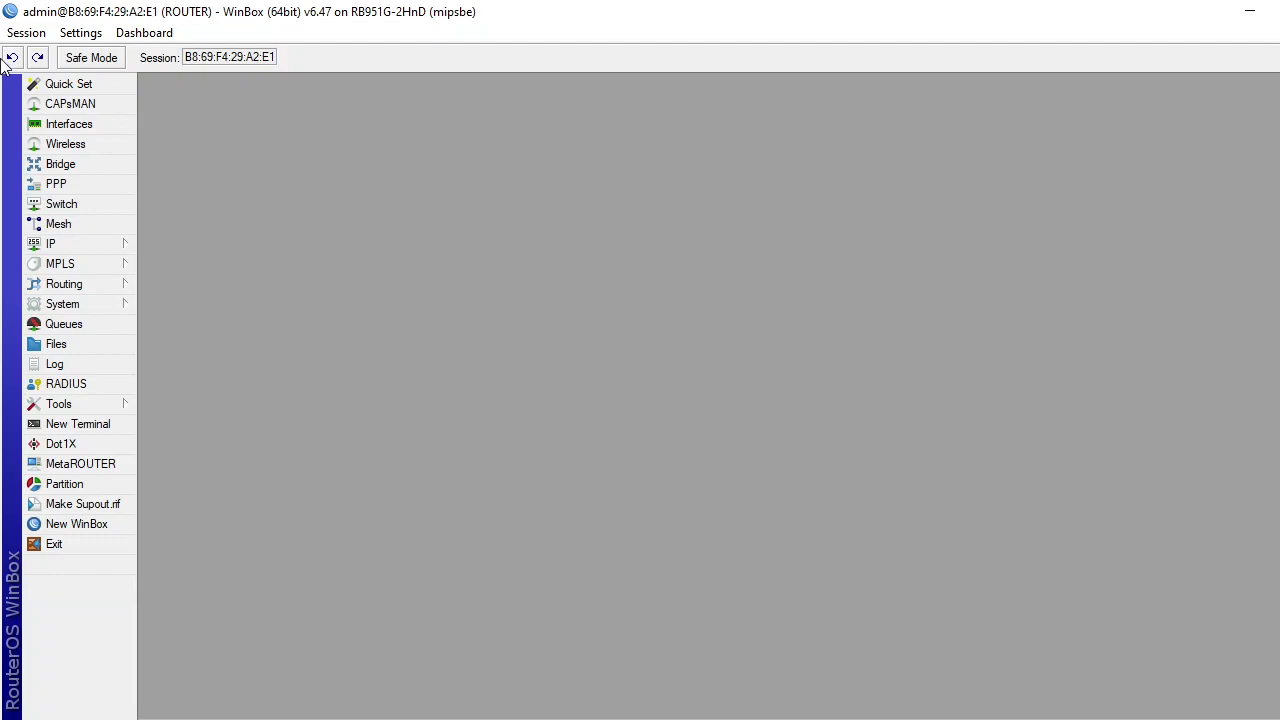
click(90, 247)
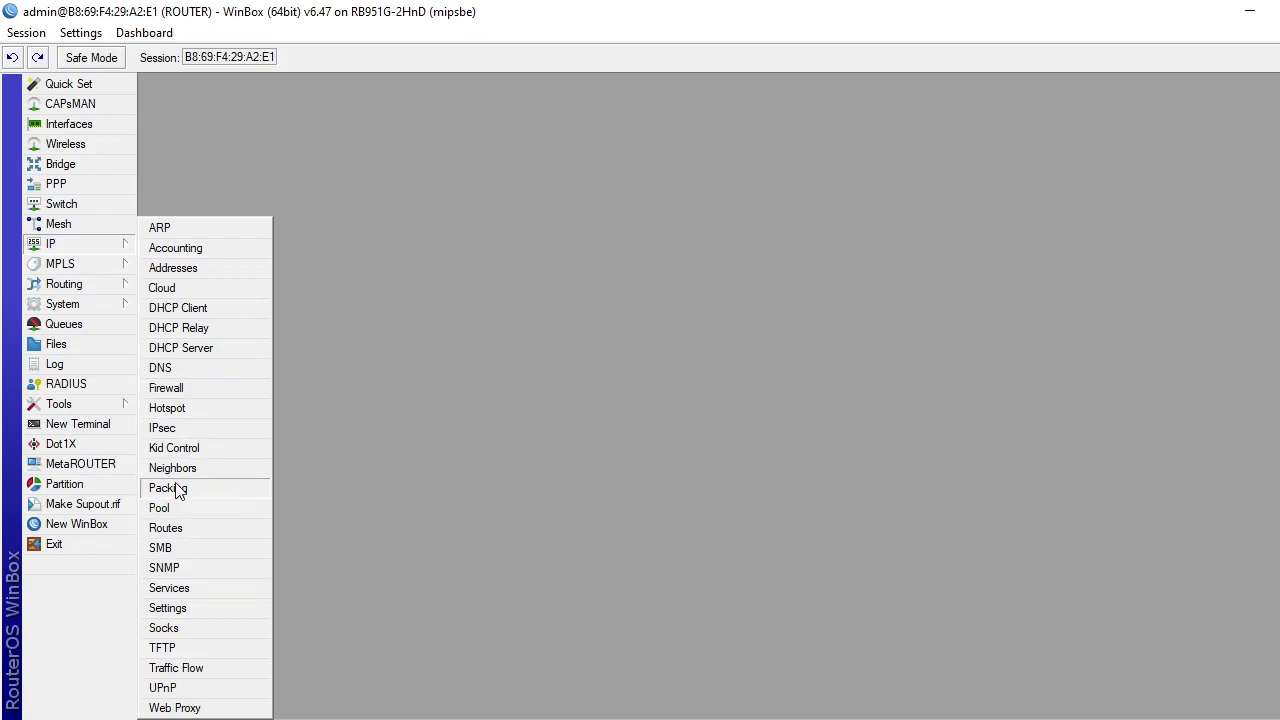
click(182, 410)
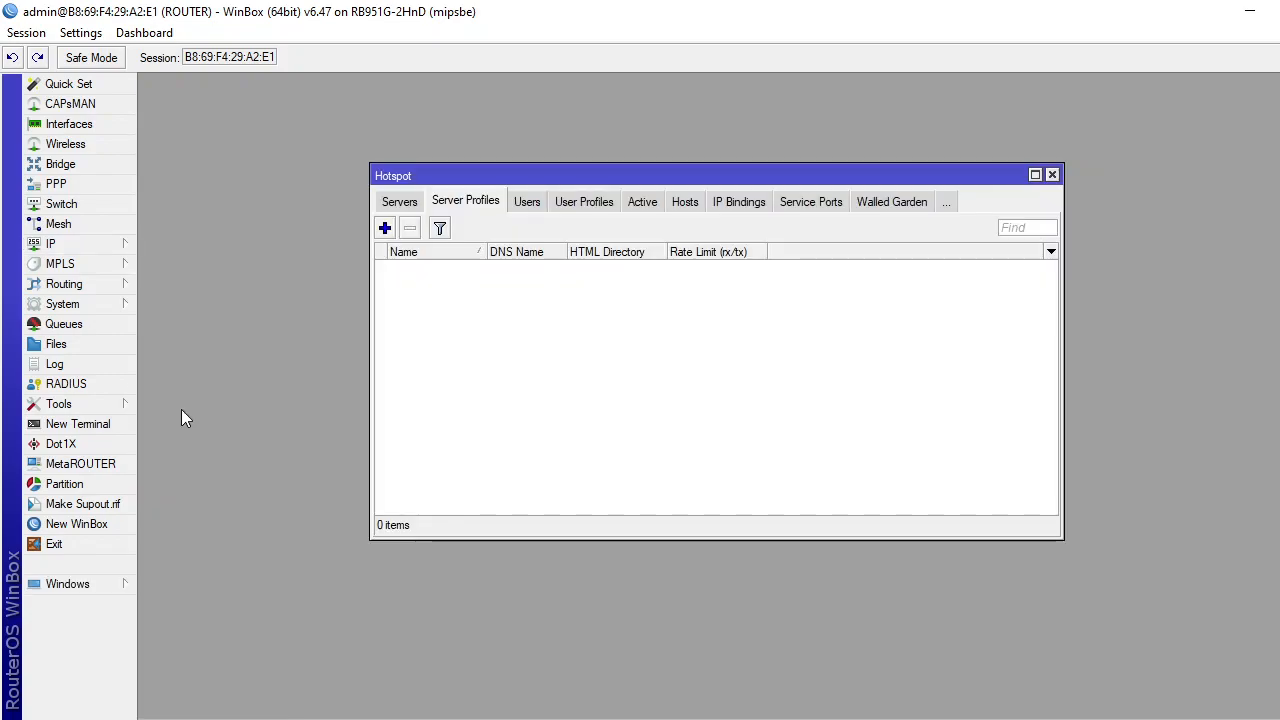
click(399, 202)
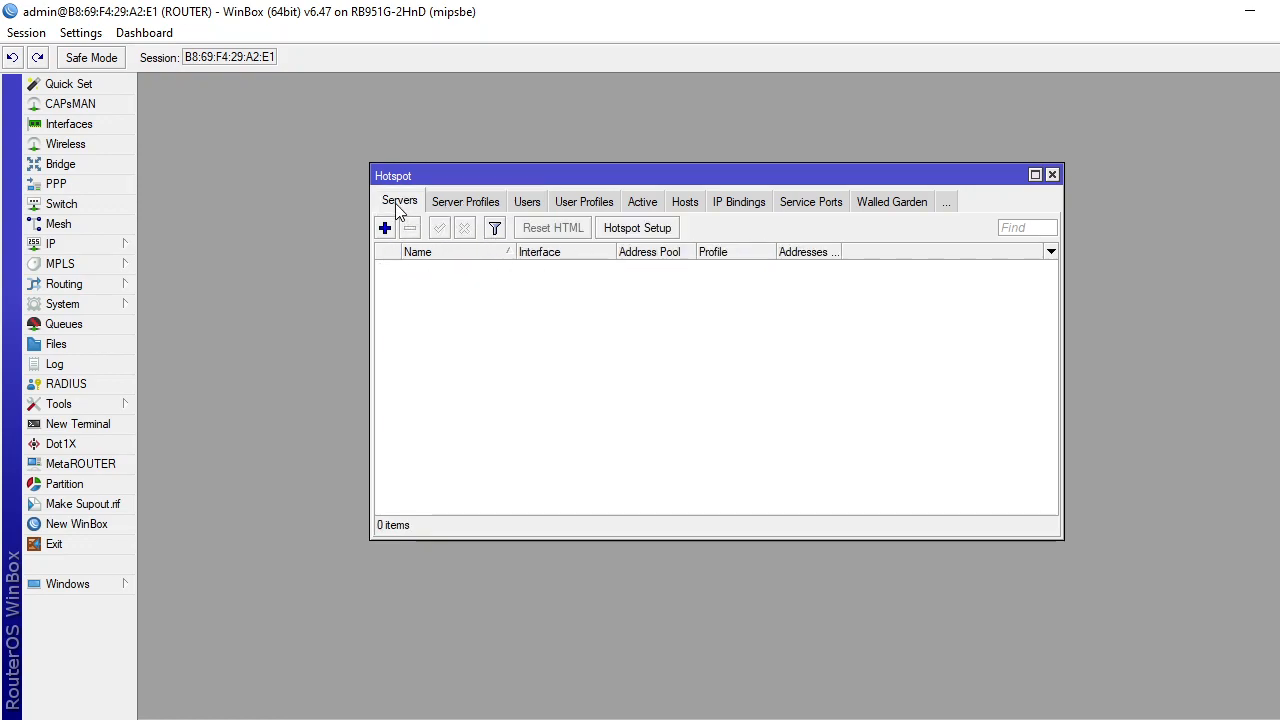
click(666, 229)
click(874, 383)
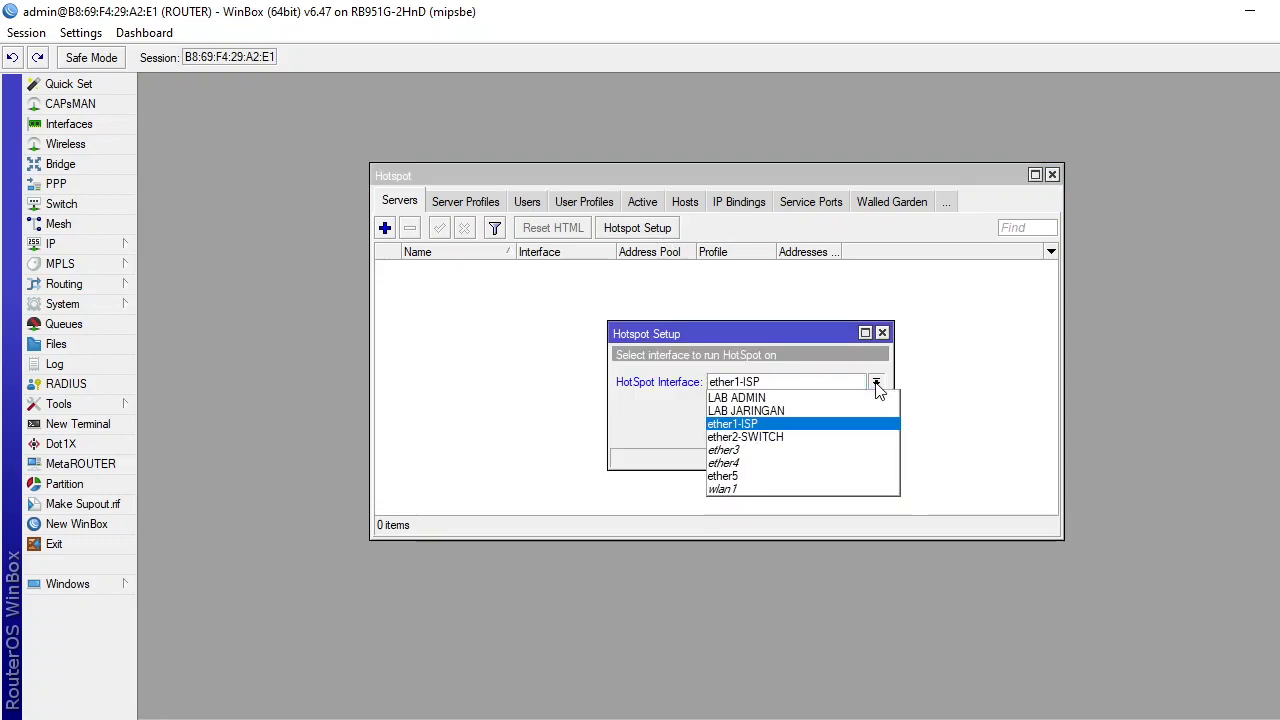
click(816, 489)
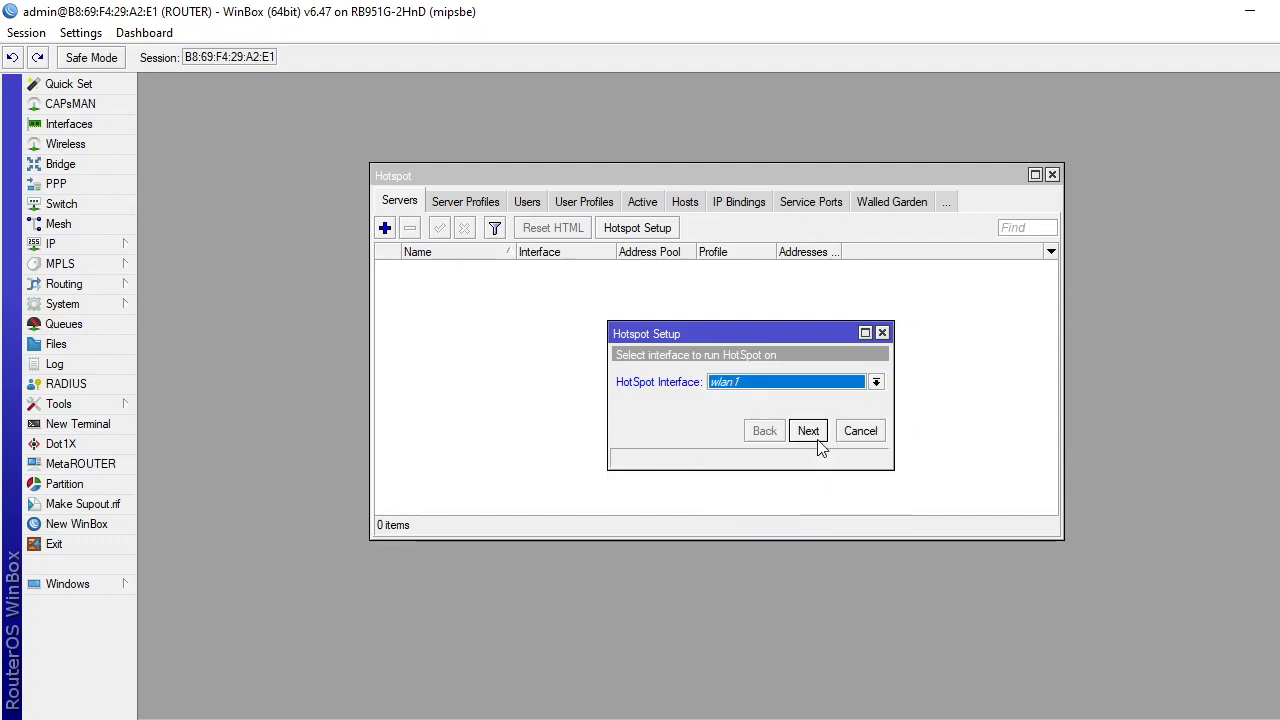
Accept hotspot address 192.168.30.1/24, the default pool, no SSL certificate, SMTP 0.0.0.0 and DNS 8.8.8.8/8.8.4.4.
click(819, 440)
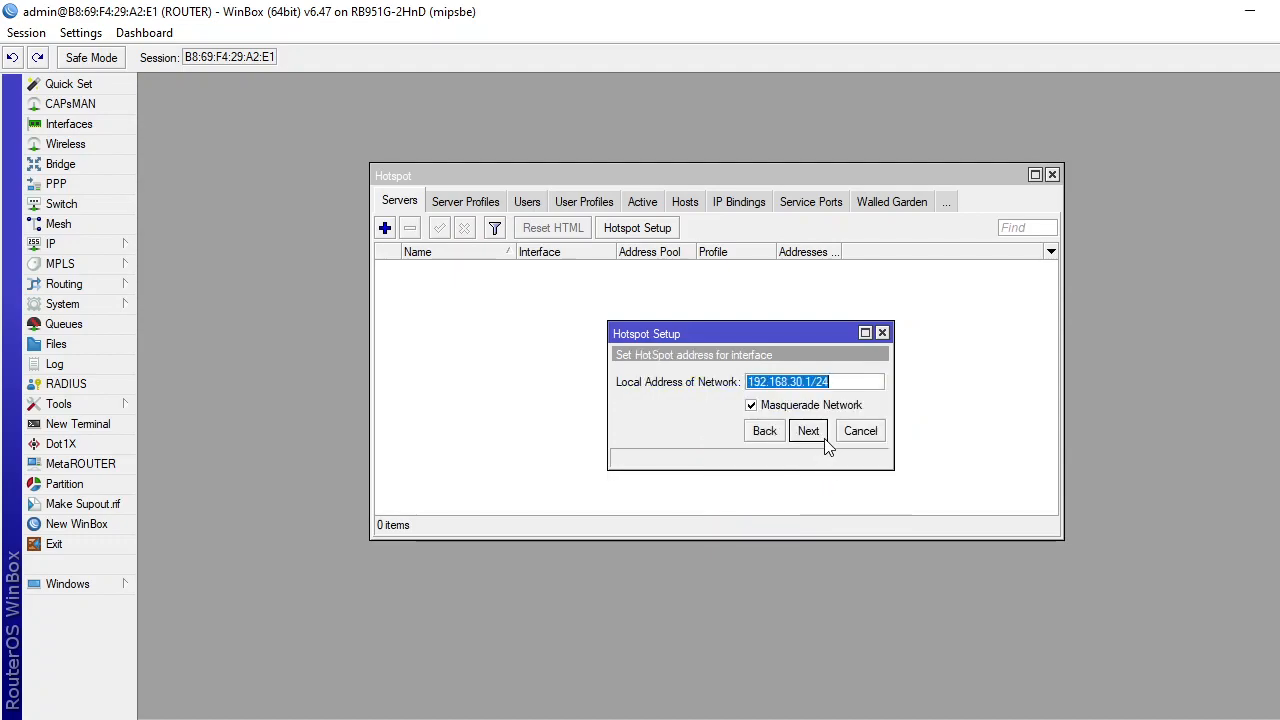
click(822, 443)
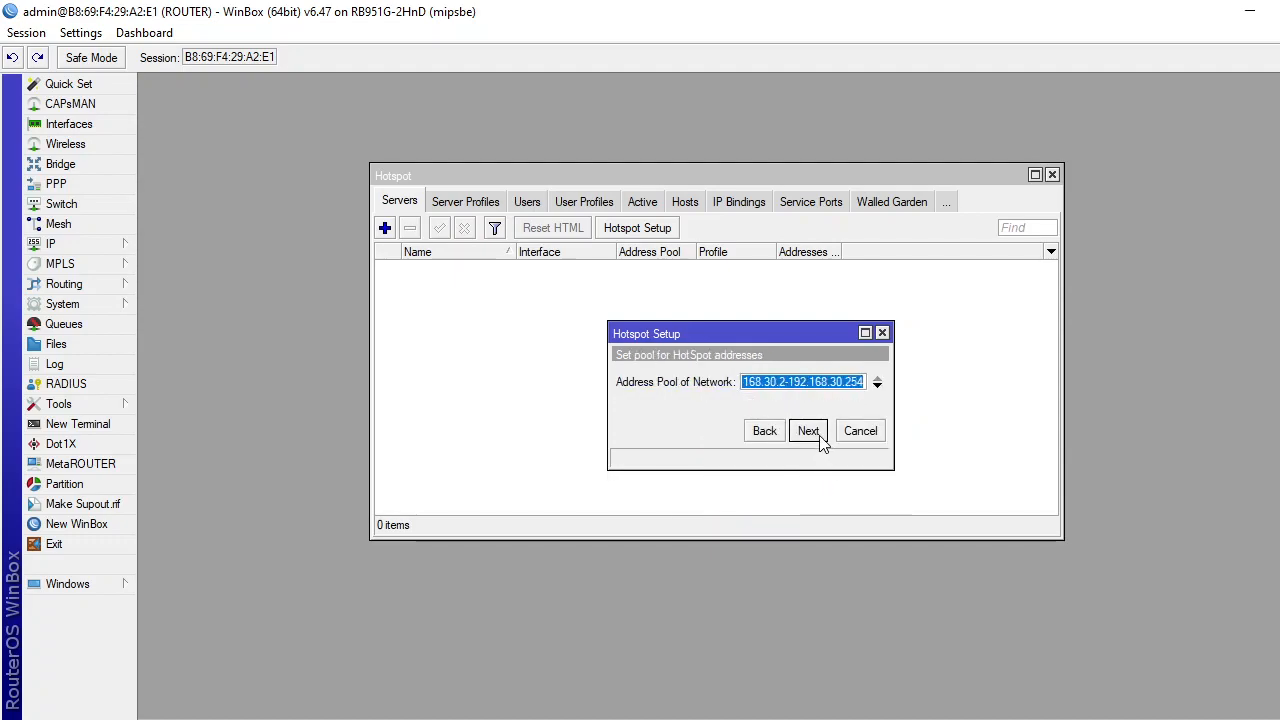
click(822, 443)
click(820, 441)
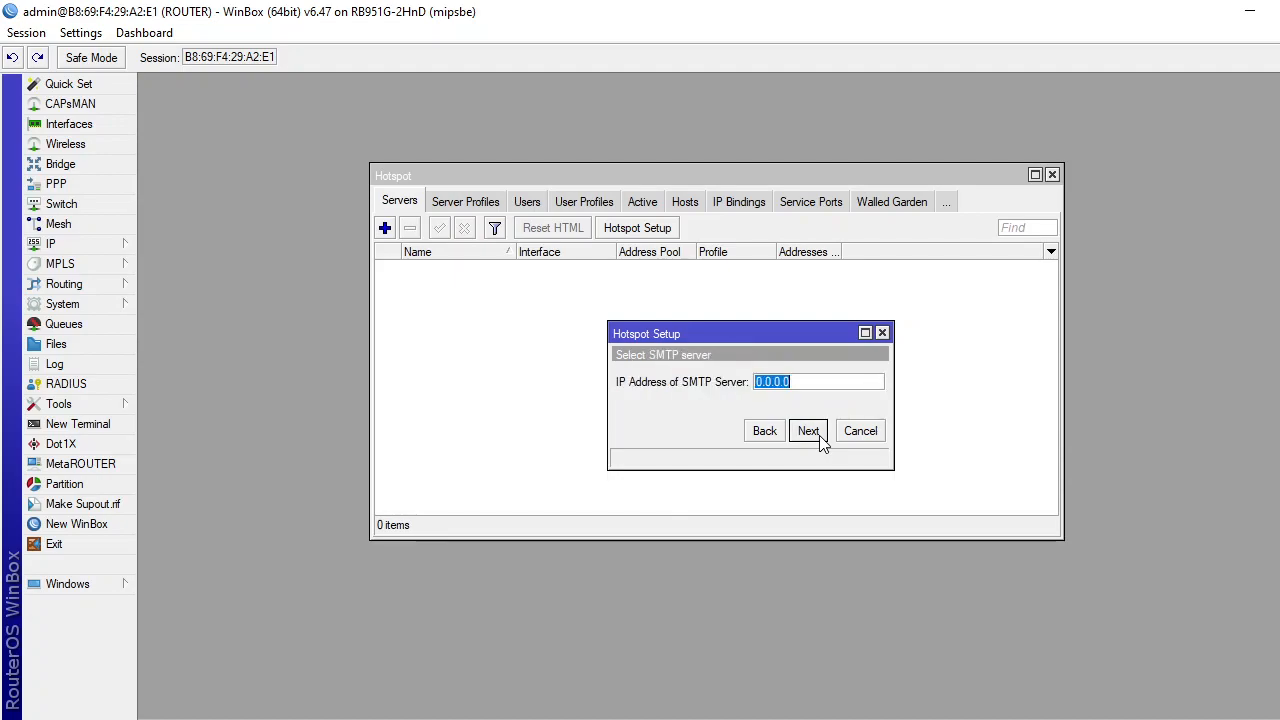
click(808, 431)
click(808, 431)
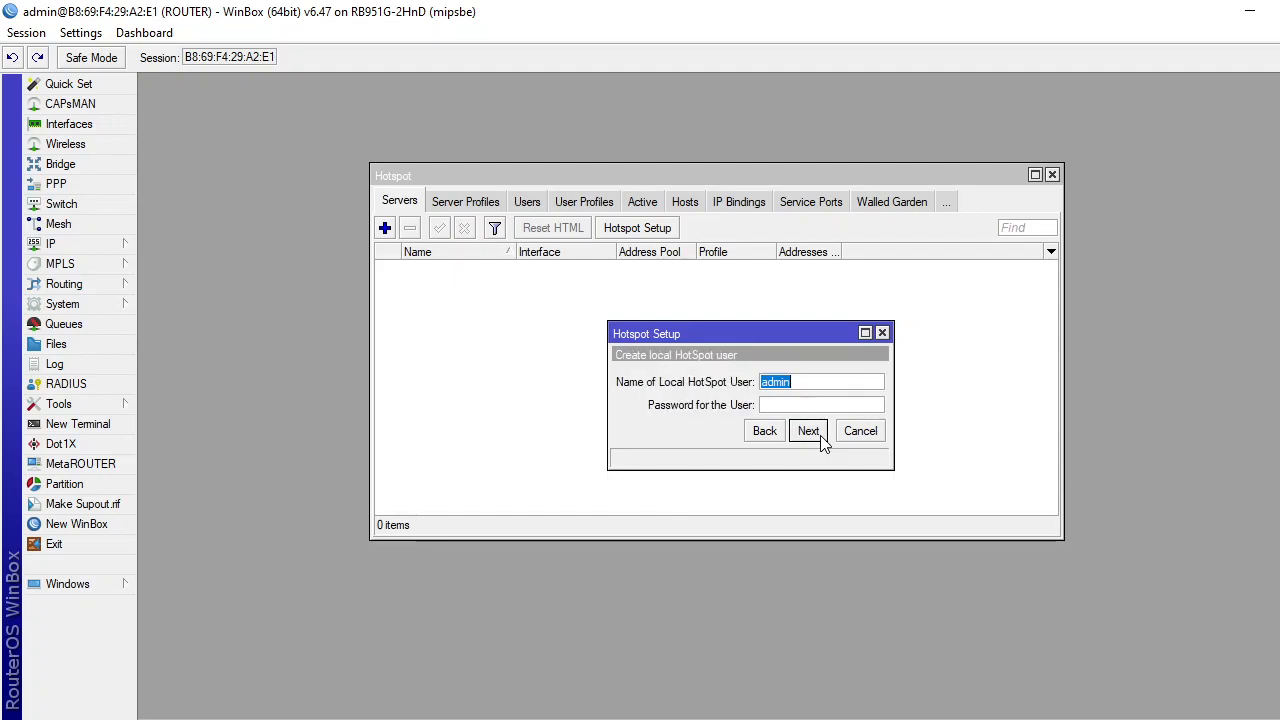
Set the hotspot DNS name to yudis.sch.id, then switch to the Word task sheet.
click(765, 431)
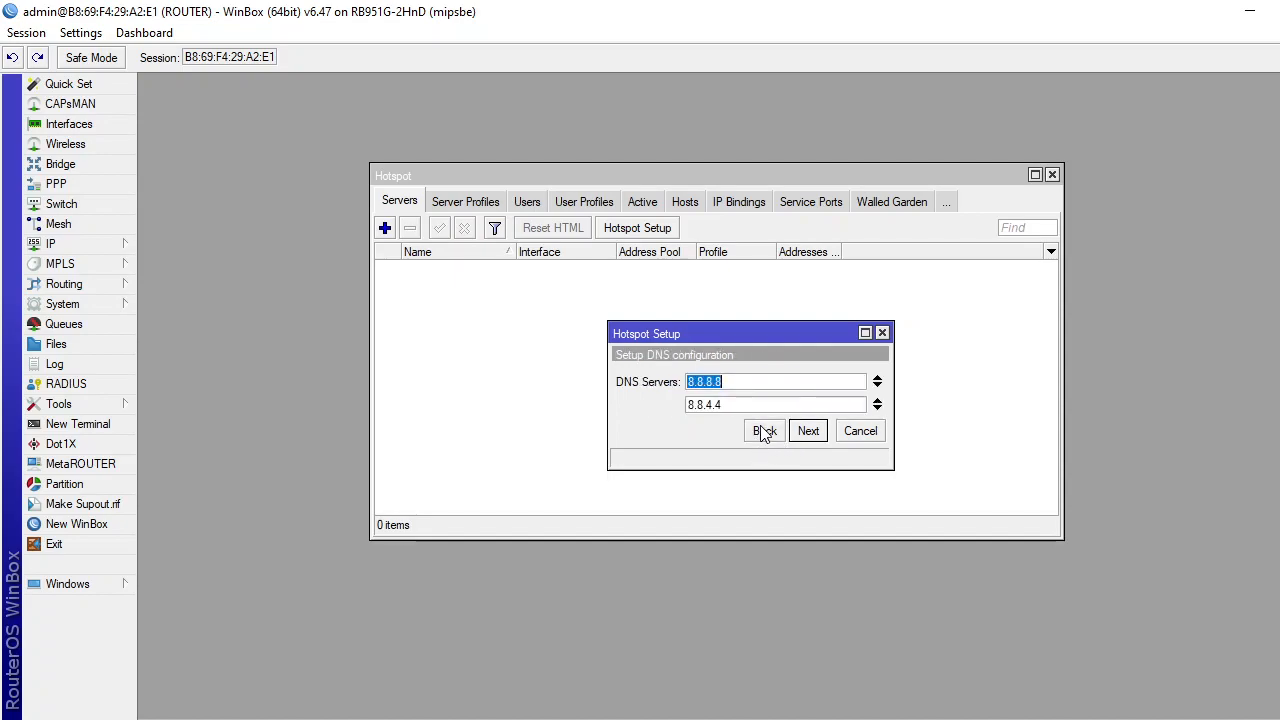
click(803, 441)
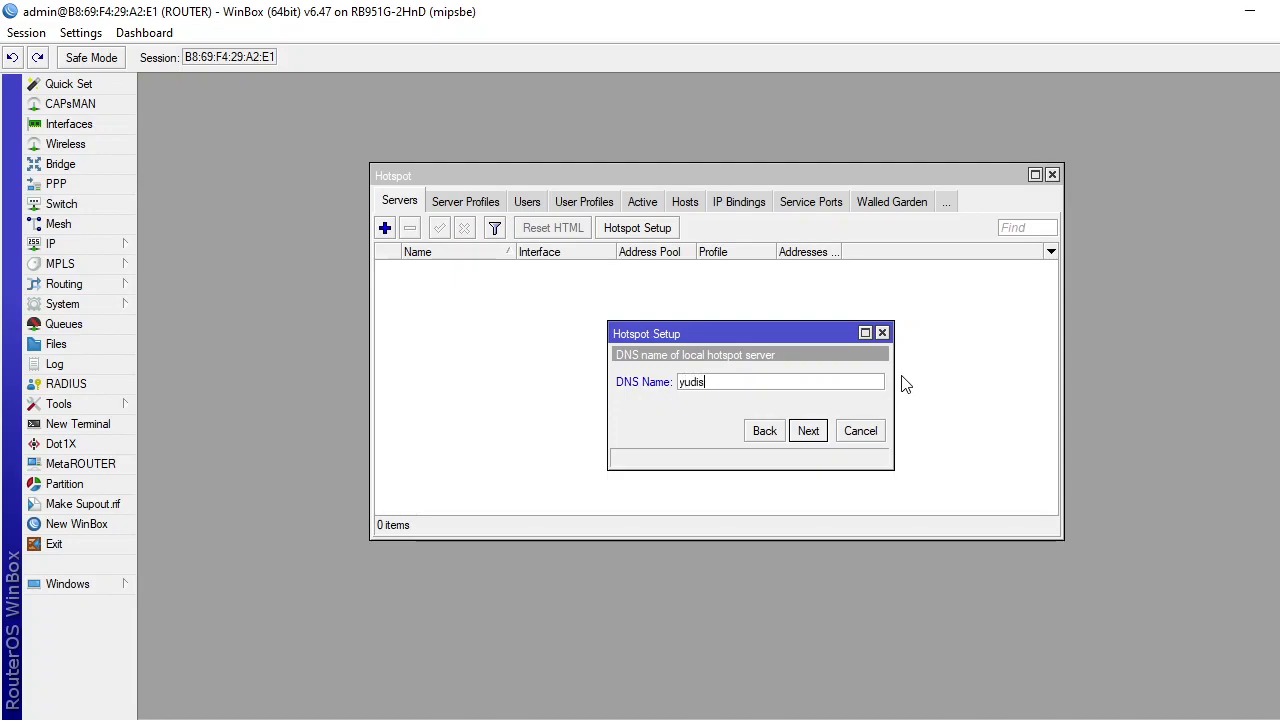
text(yudis.sch.id)
click(808, 431)
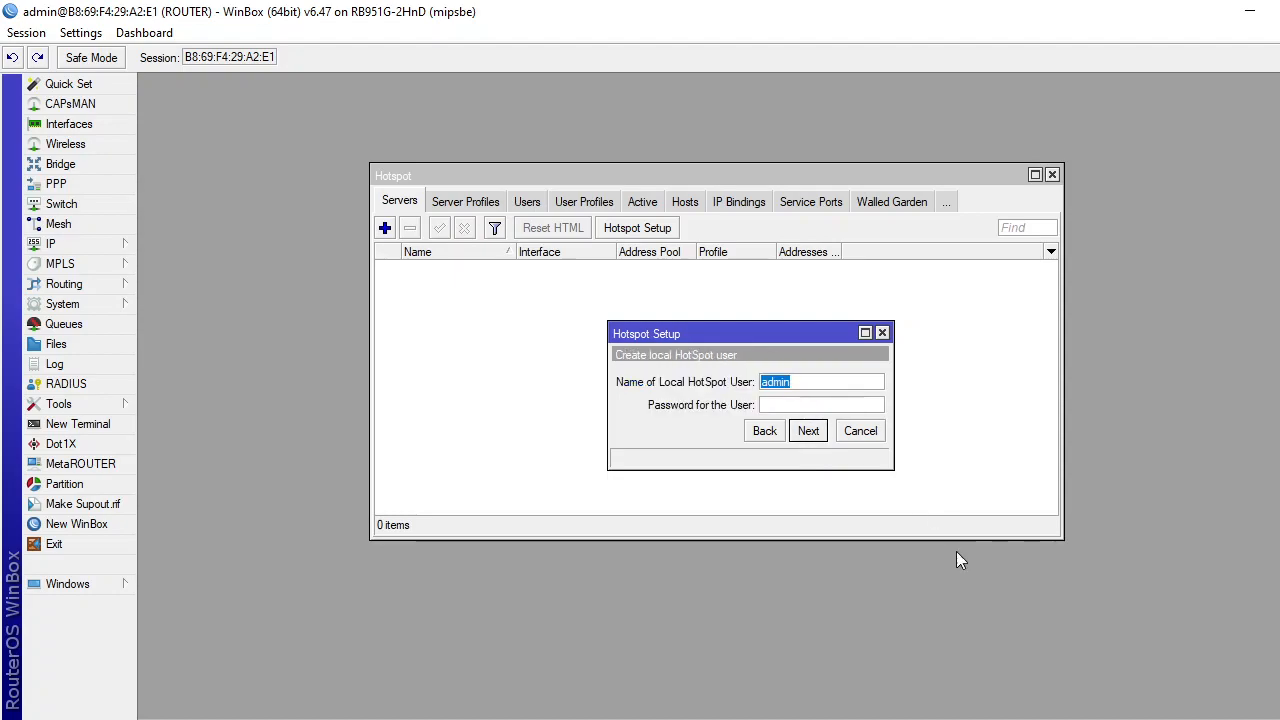
key(alt+Tab)
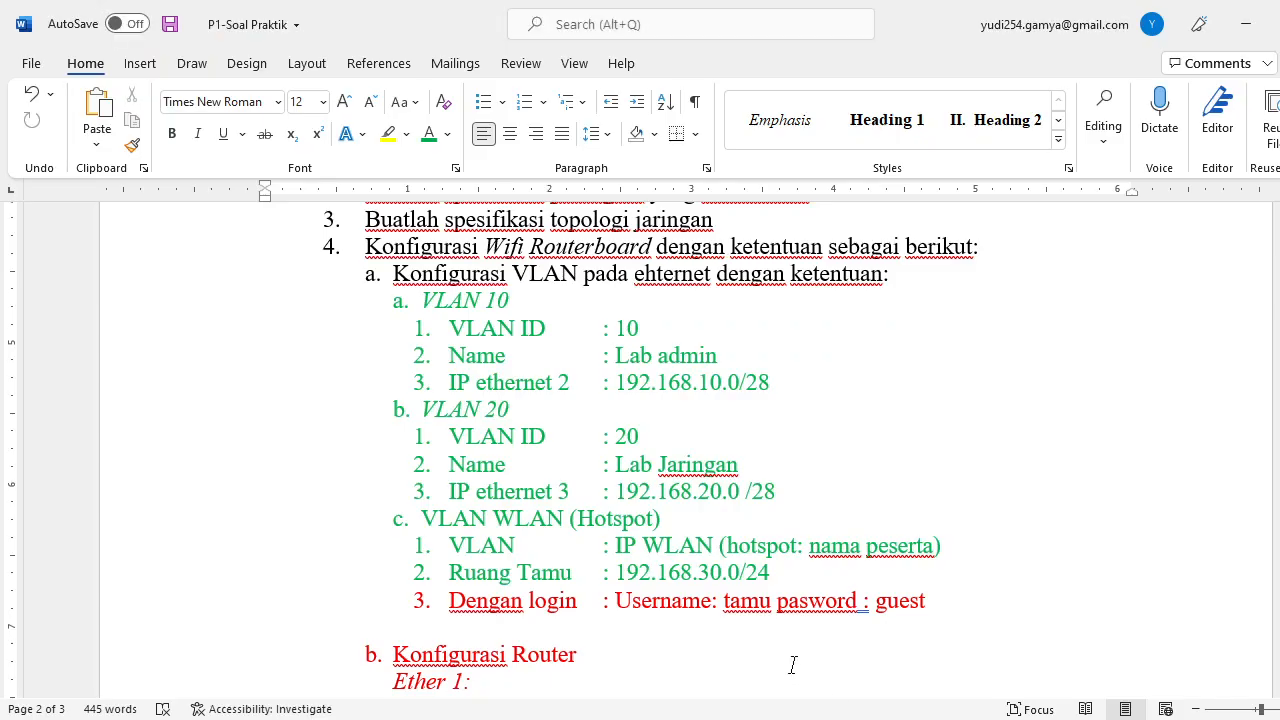
Scroll the task sheet to the hotspot login and router requirements, then return to WinBox.
scroll(740, 610, down, 2)
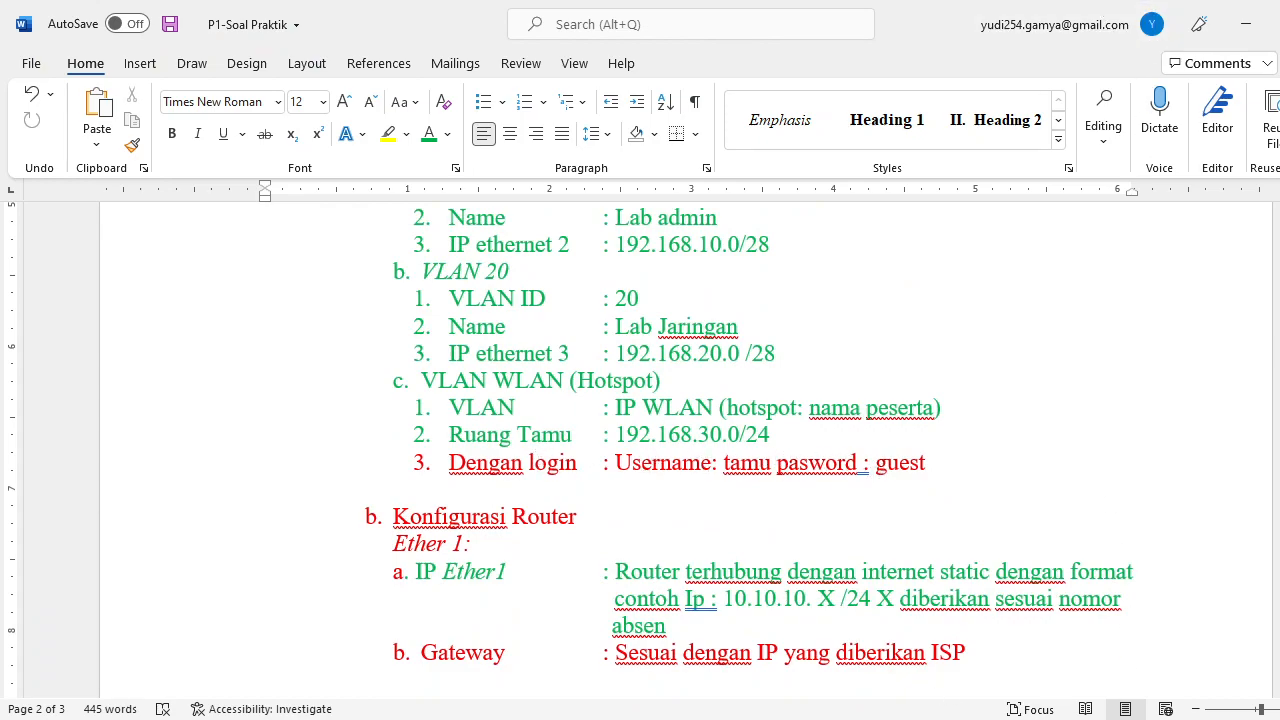
key(alt+Tab)
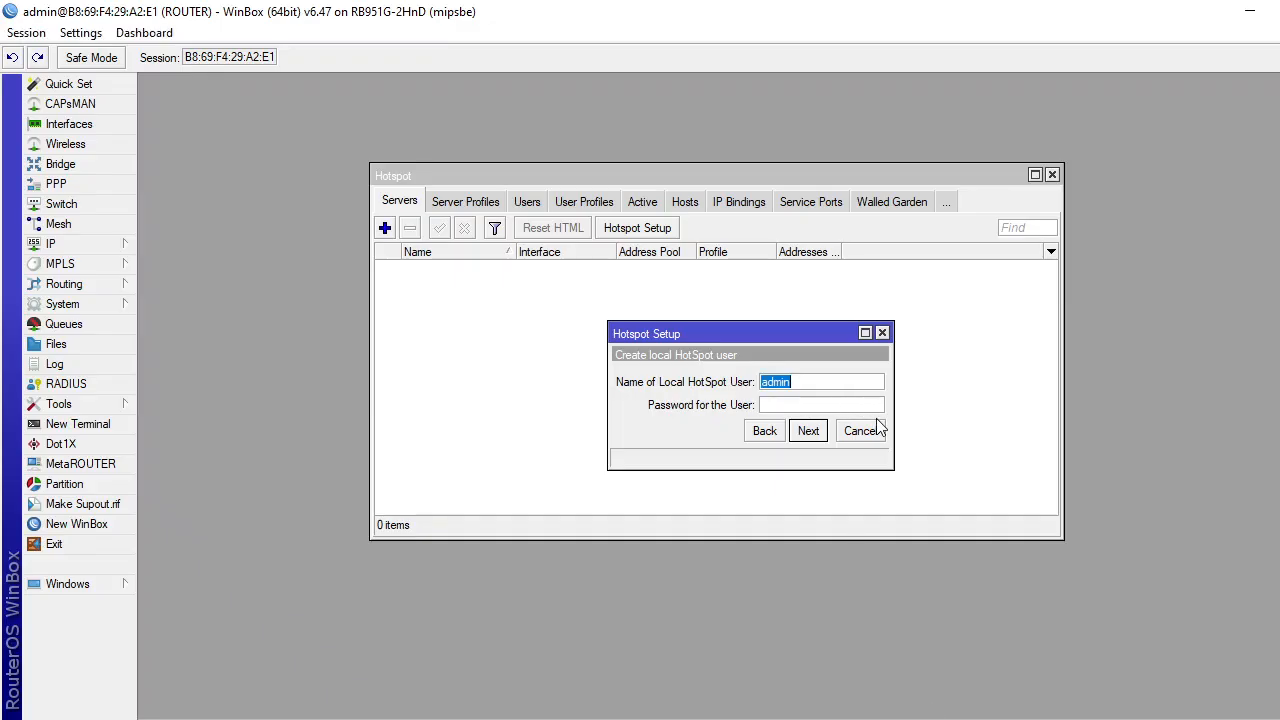
Add local hotspot user 'tamu' with its password, finish the wizard and close the Hotspot window.
text(tamu)
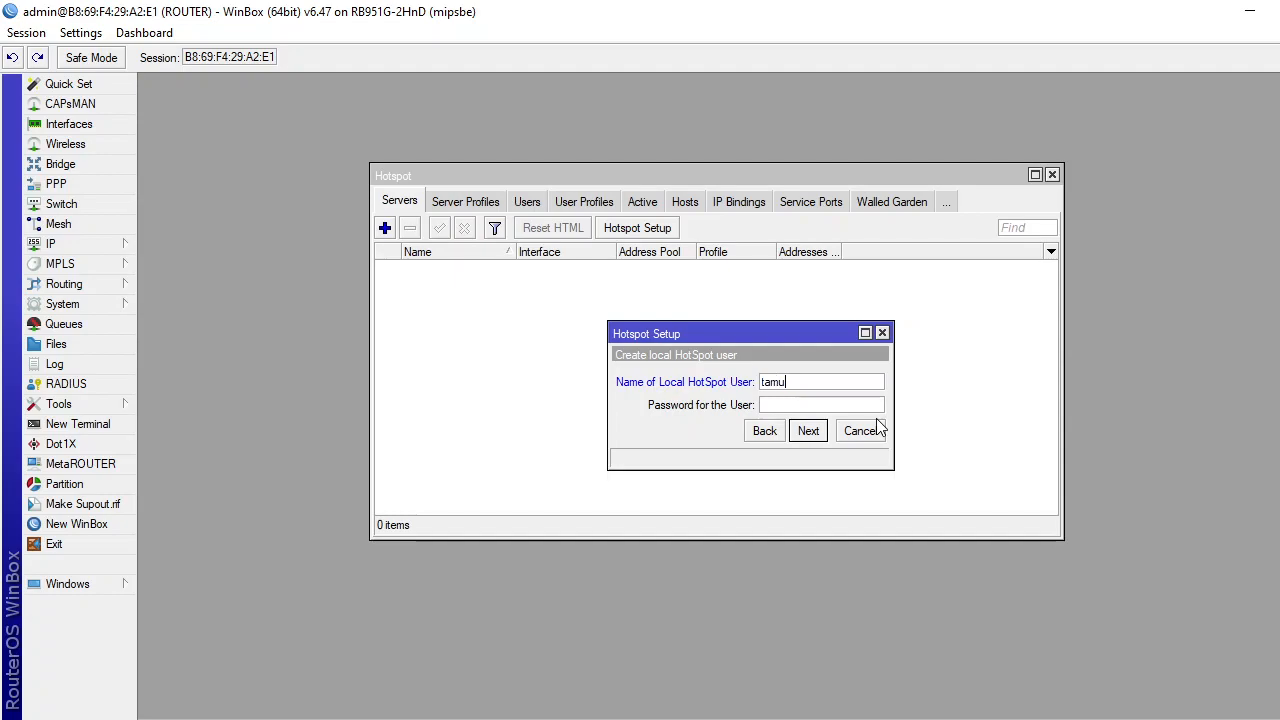
key(Tab)
text(gues)
click(816, 436)
click(816, 436)
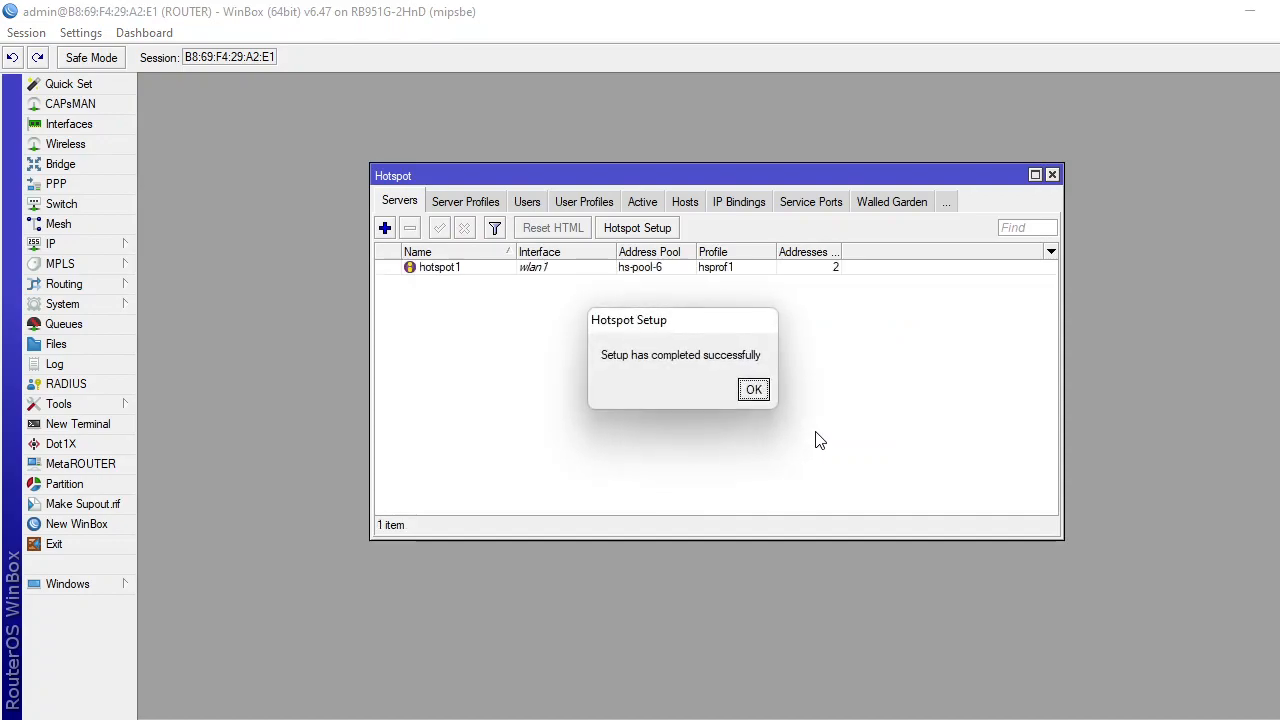
click(753, 389)
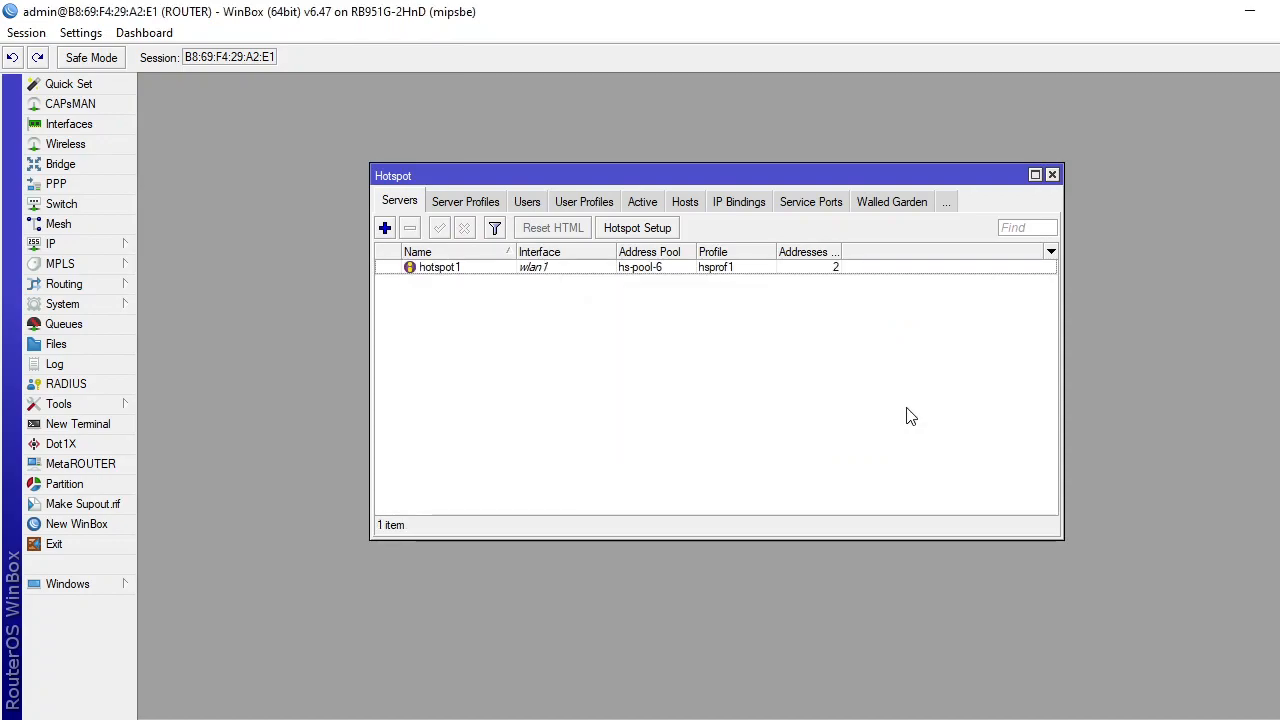
click(1052, 175)
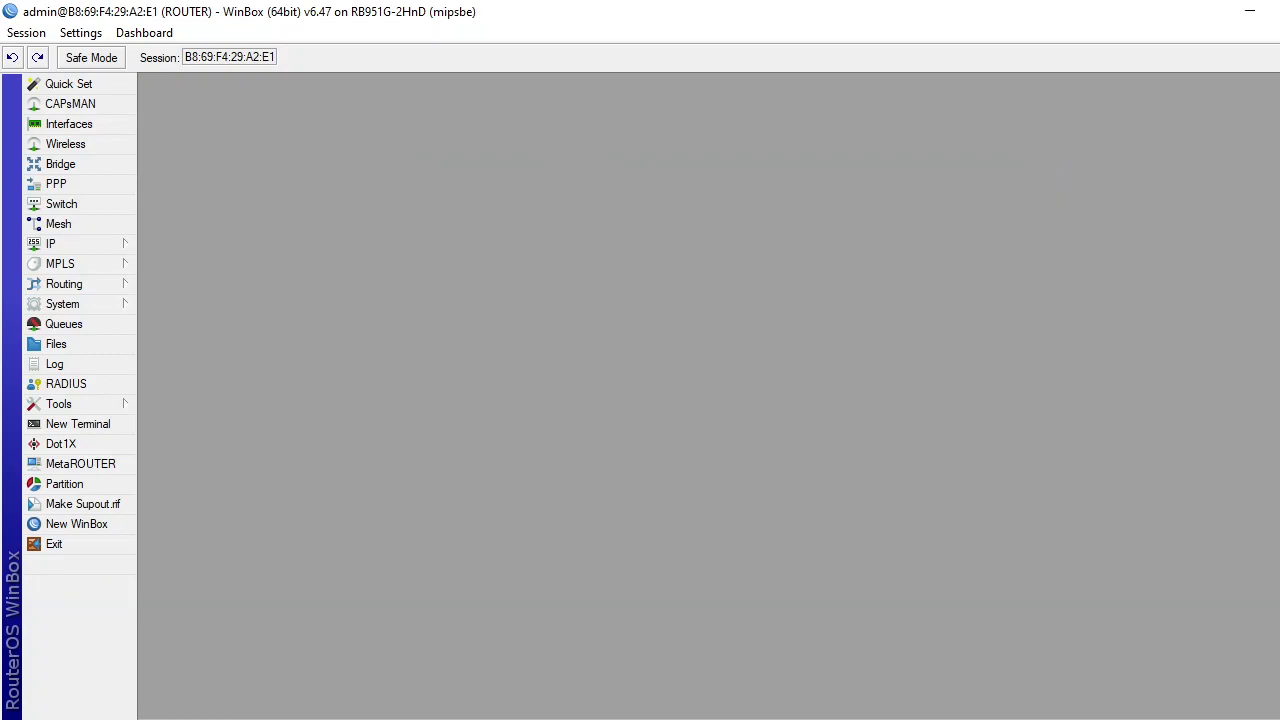
Colour the completed hotspot guest-login and router Ether1/Gateway lines green in the task sheet.
key(alt+Tab)
drag(399, 456, 983, 581)
click(429, 134)
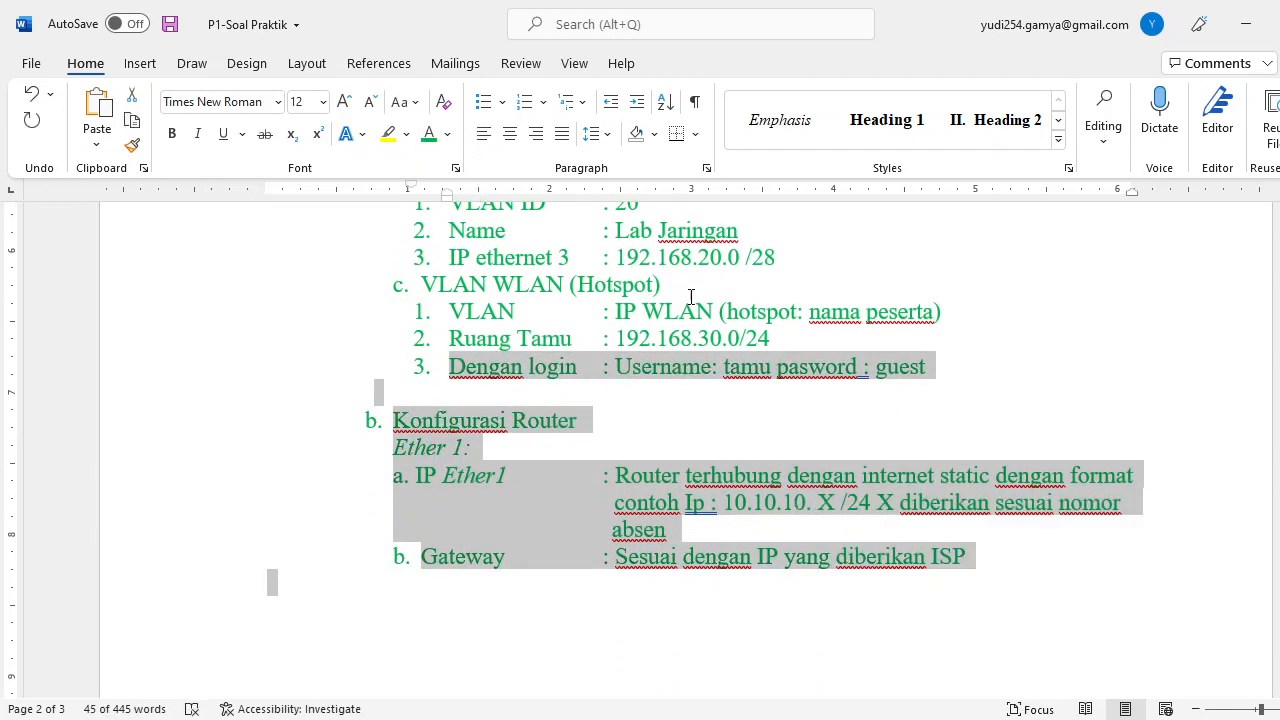
click(778, 366)
Scroll to the page 3 network topology diagram and bring up Quick Settings.
scroll(676, 483, up, 2)
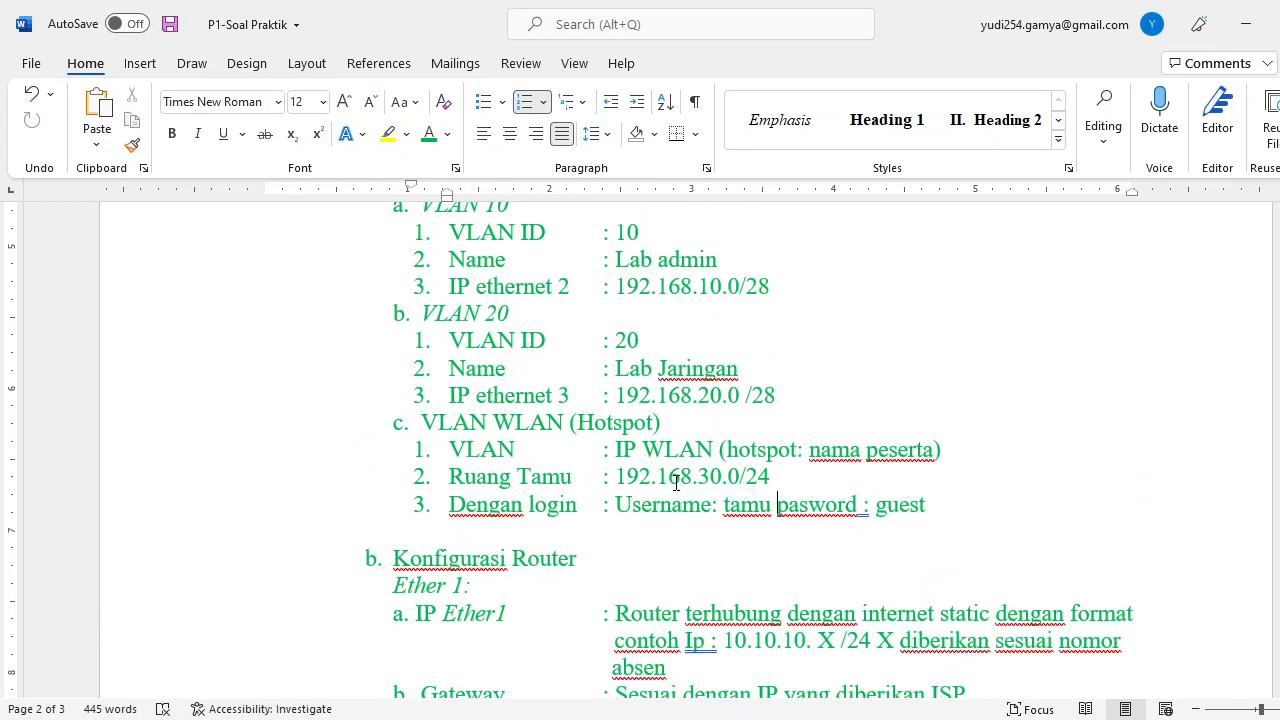
scroll(676, 483, up, 10)
scroll(593, 397, down, 12)
scroll(593, 397, down, 15)
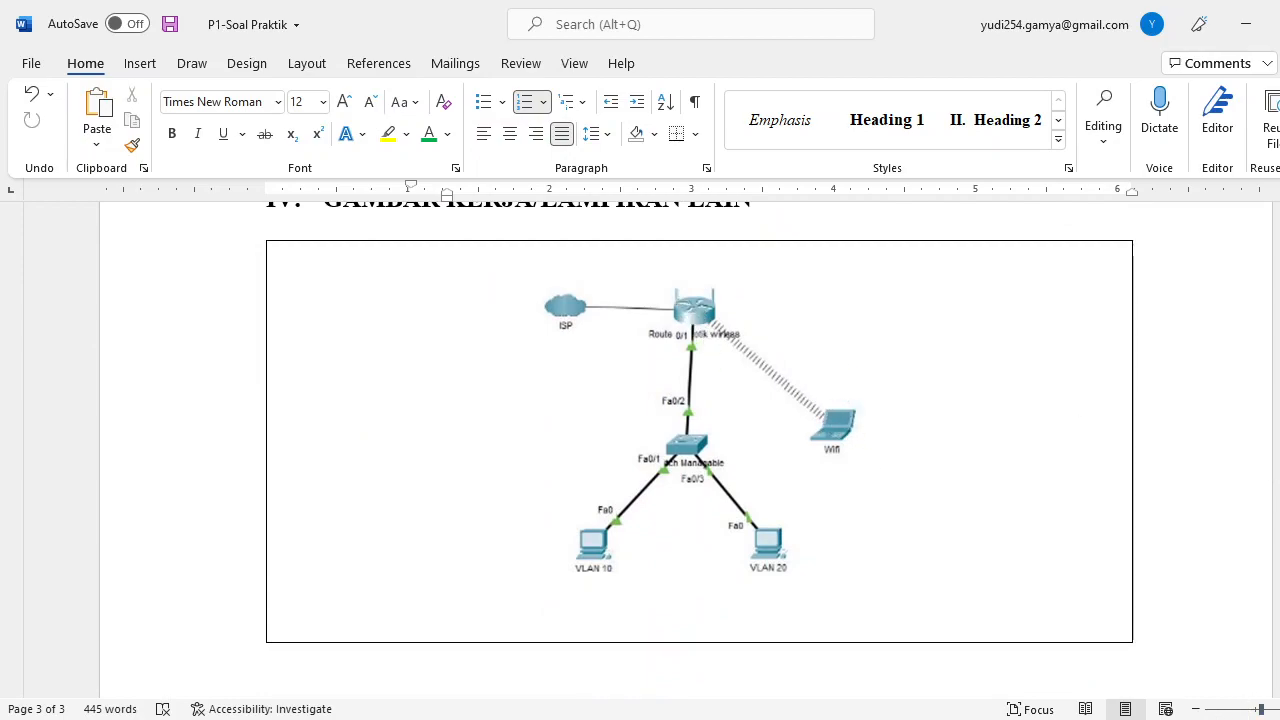
key(super+a)
Connect the laptop to the open Wi-Fi network yudis.
click(1089, 266)
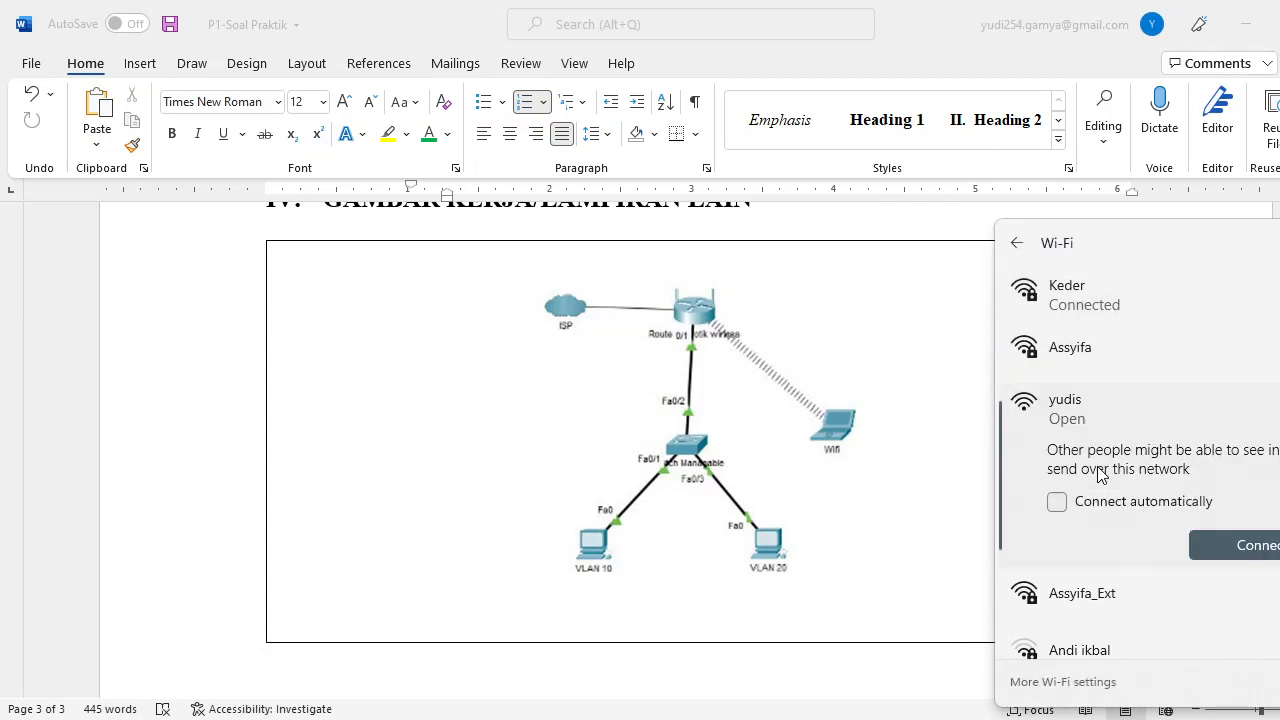
click(1248, 556)
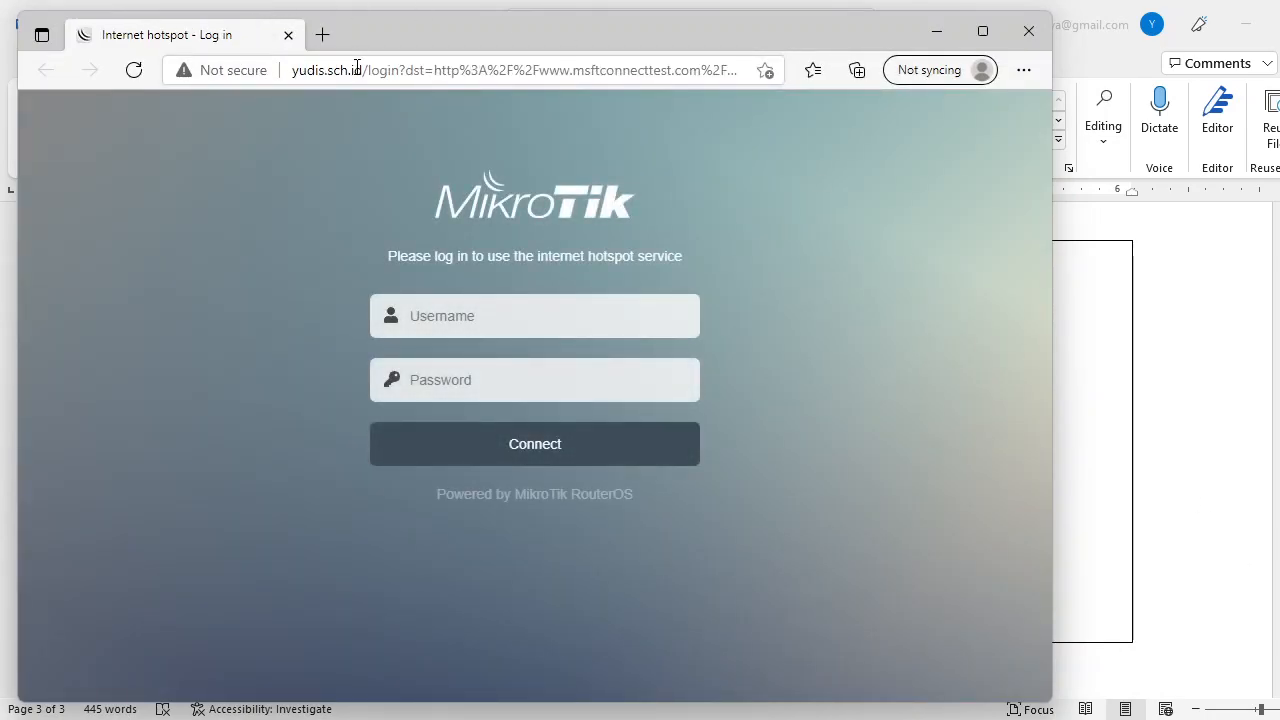
Search 'tes' in a new tab to confirm browsing fails before hotspot login.
click(537, 318)
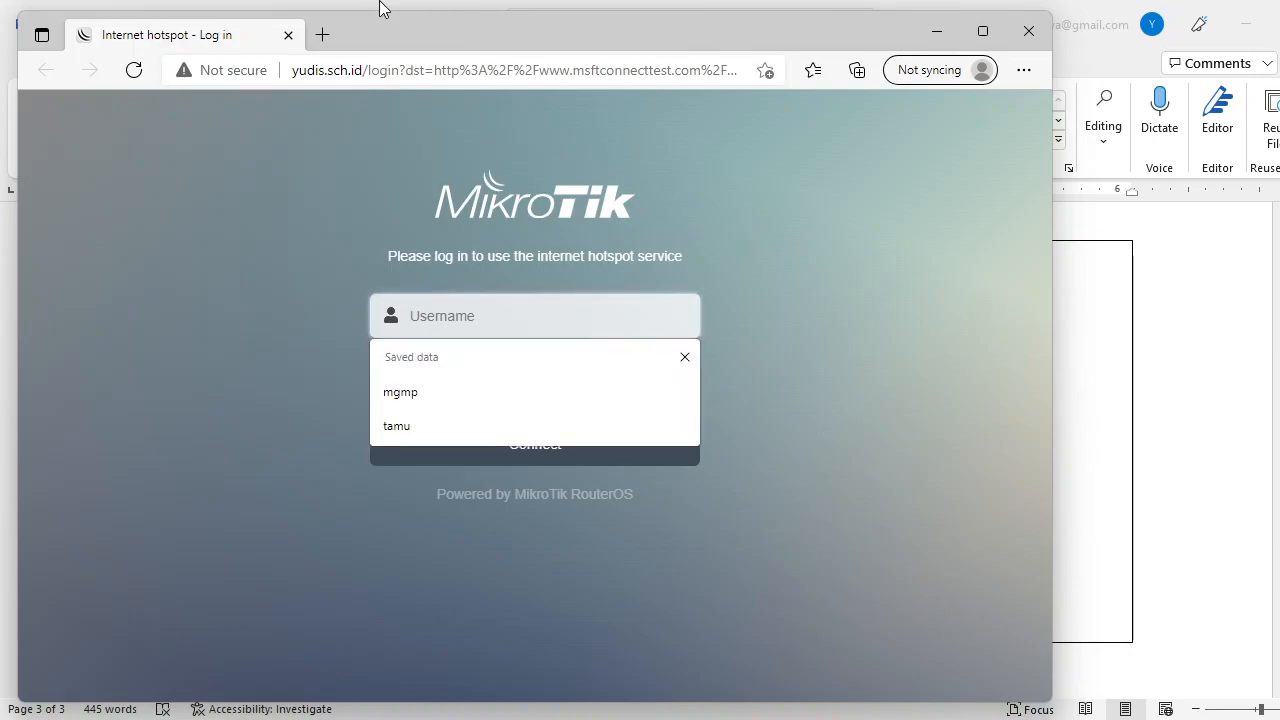
click(322, 35)
text(tes)
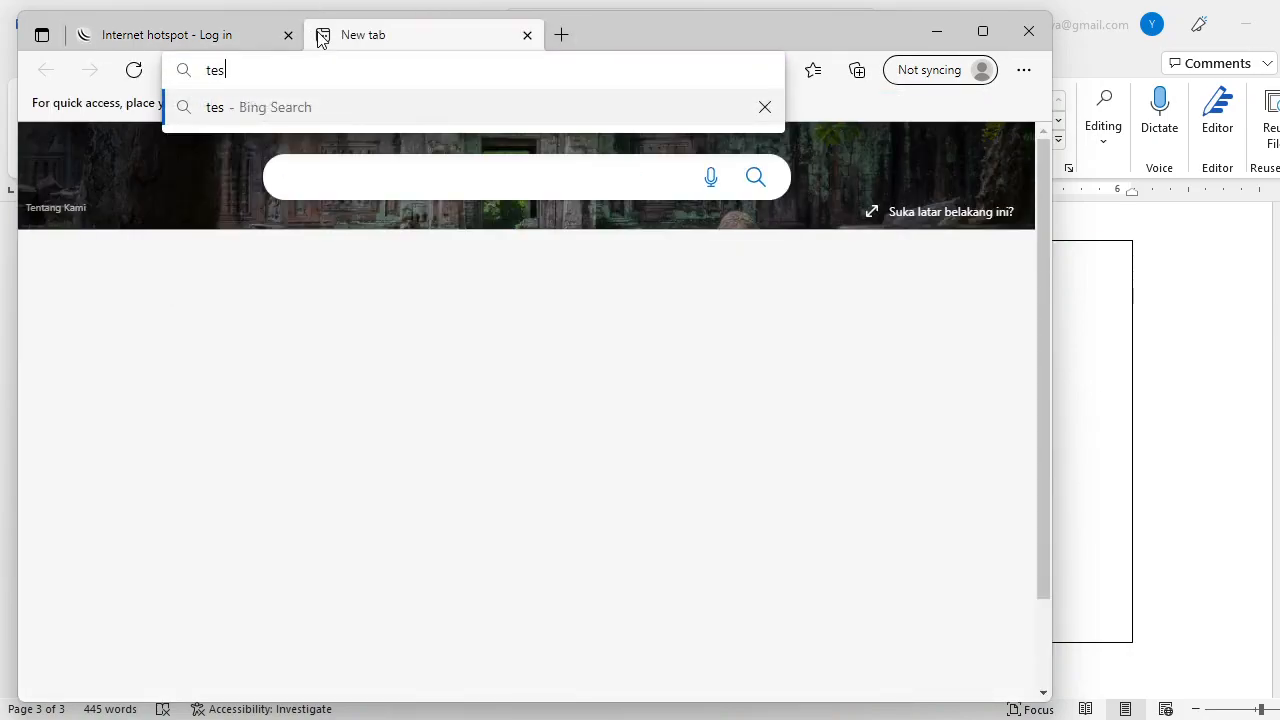
key(Return)
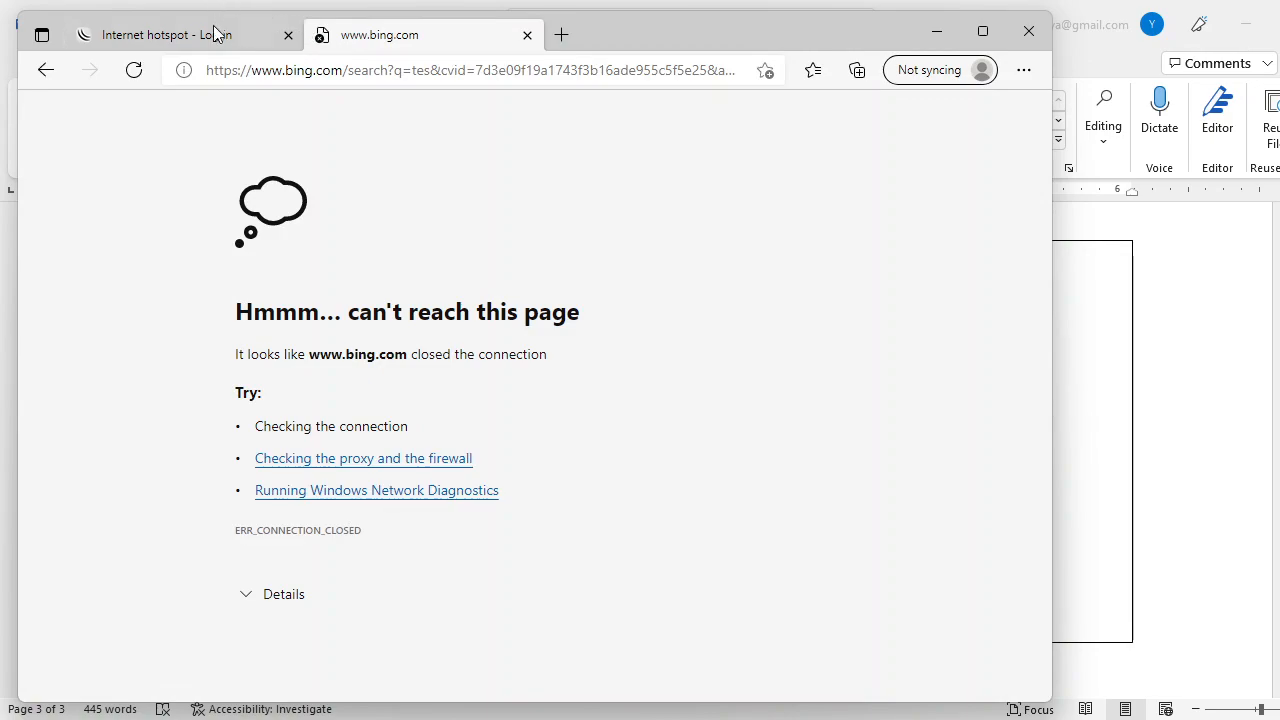
Sign in to the hotspot as 'tamu' with the password, which returns a challenge-response error.
click(213, 33)
text(tamu)
key(Tab)
text(tam)
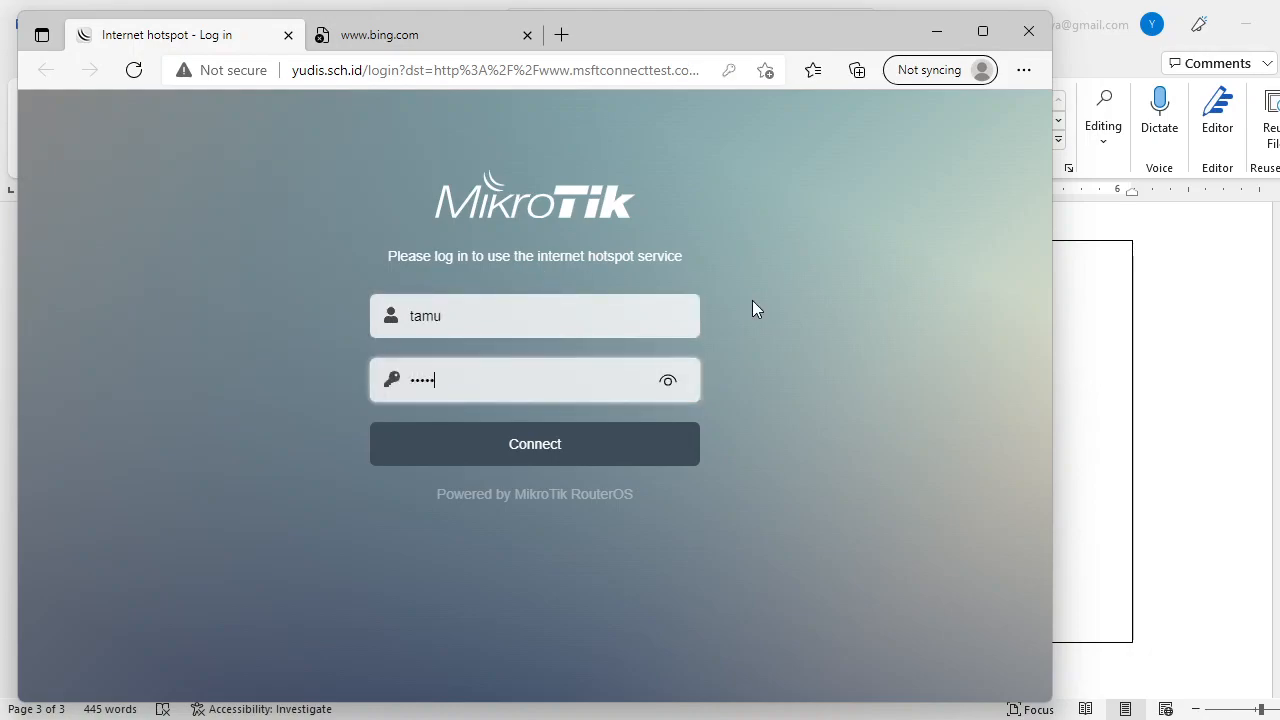
click(671, 382)
click(571, 450)
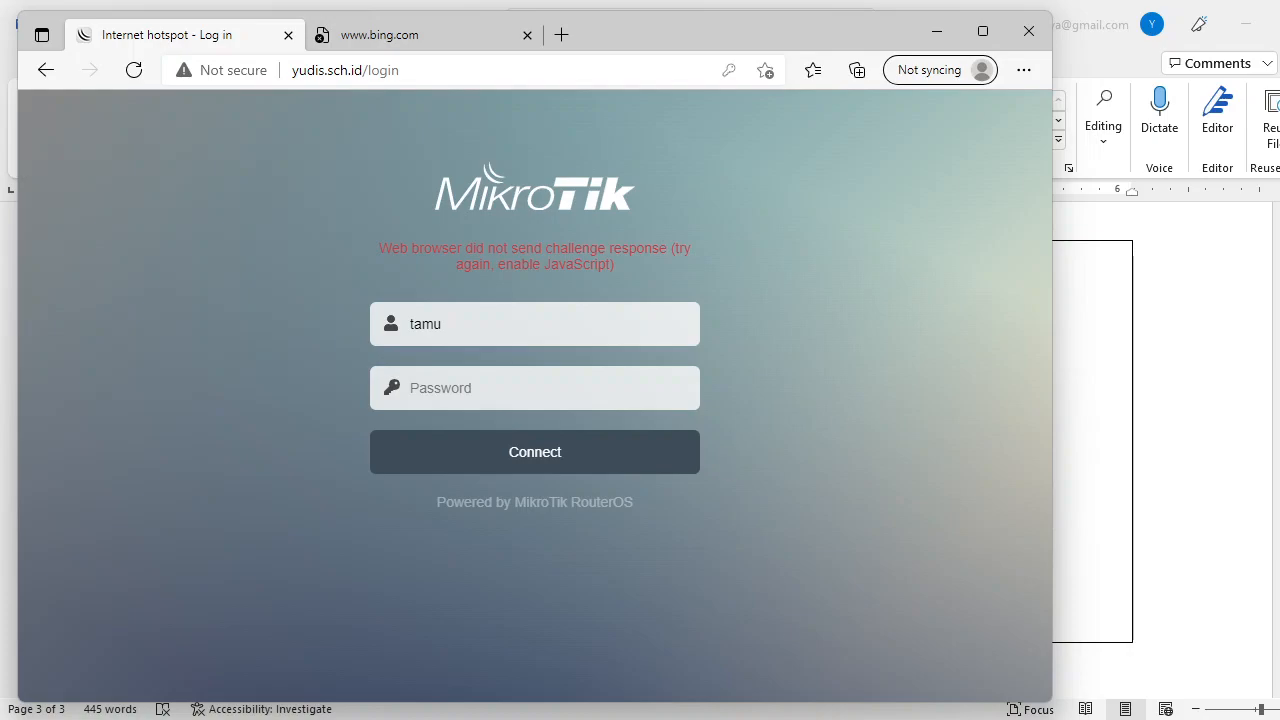
mouse_move(858, 719)
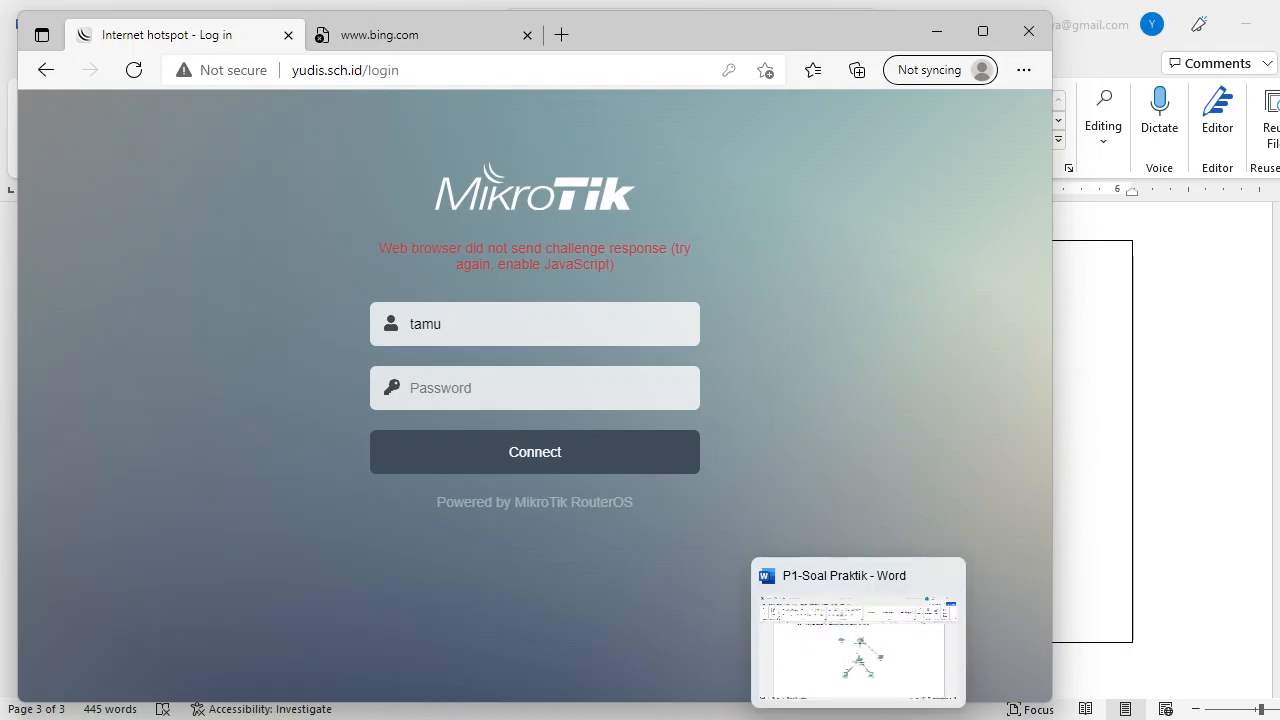
mouse_move(814, 719)
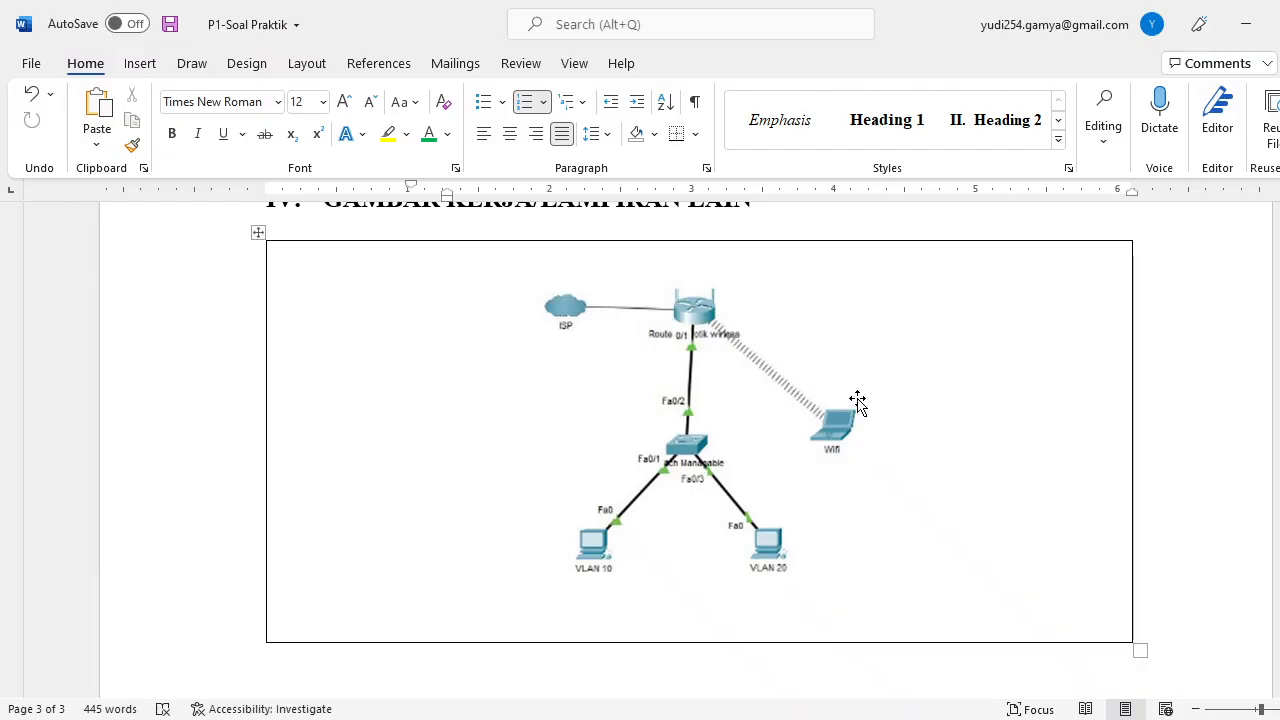
scroll(857, 402, up, 12)
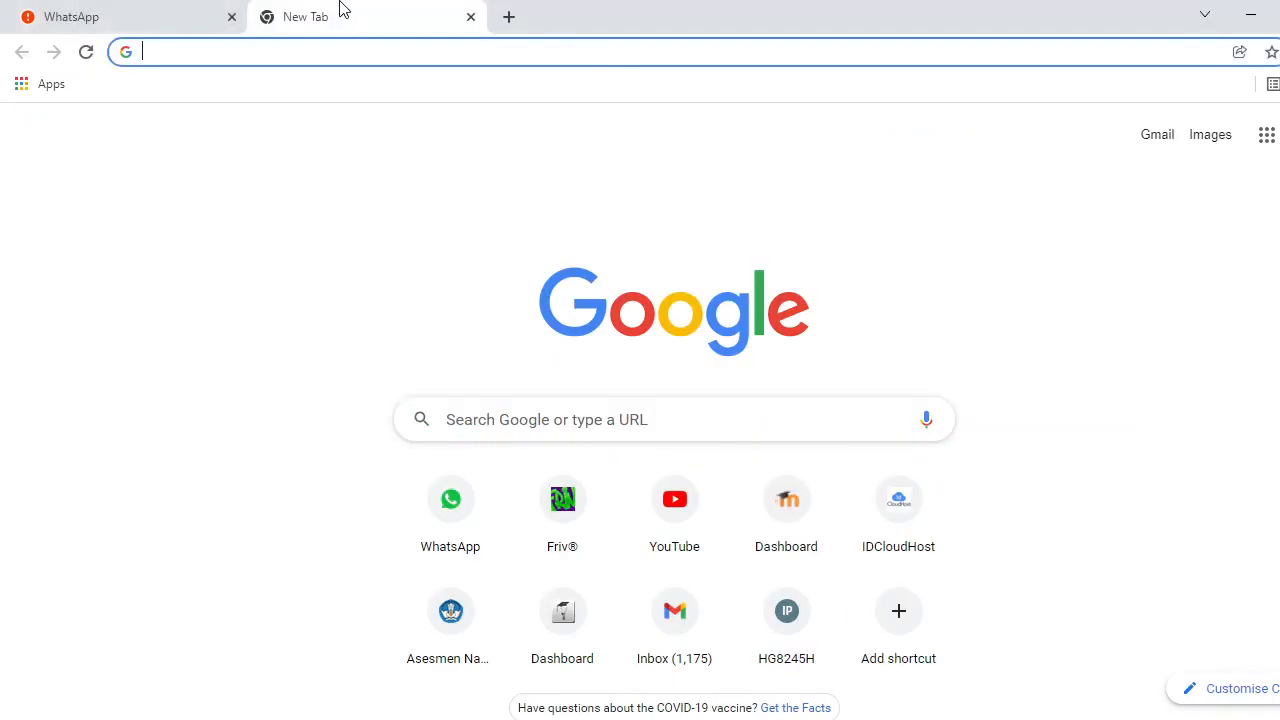
In Chrome, run a 'tes' search from a new tab.
click(166, 17)
click(300, 17)
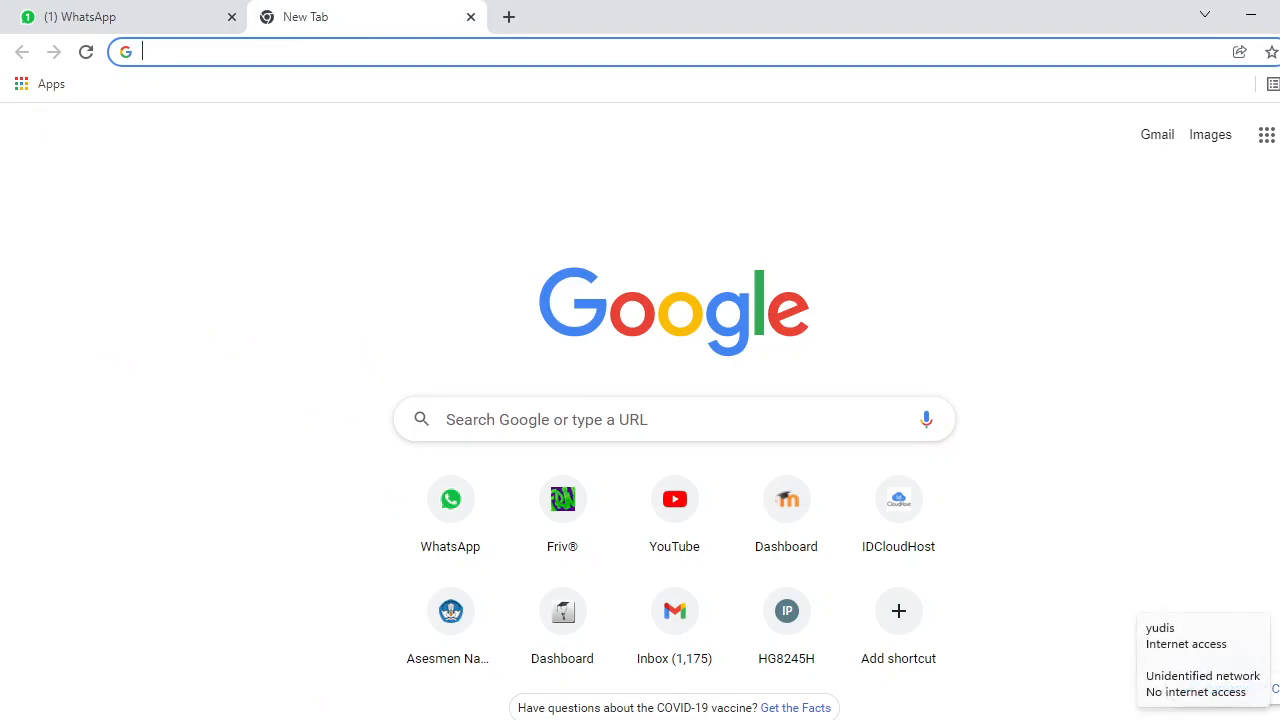
click(508, 17)
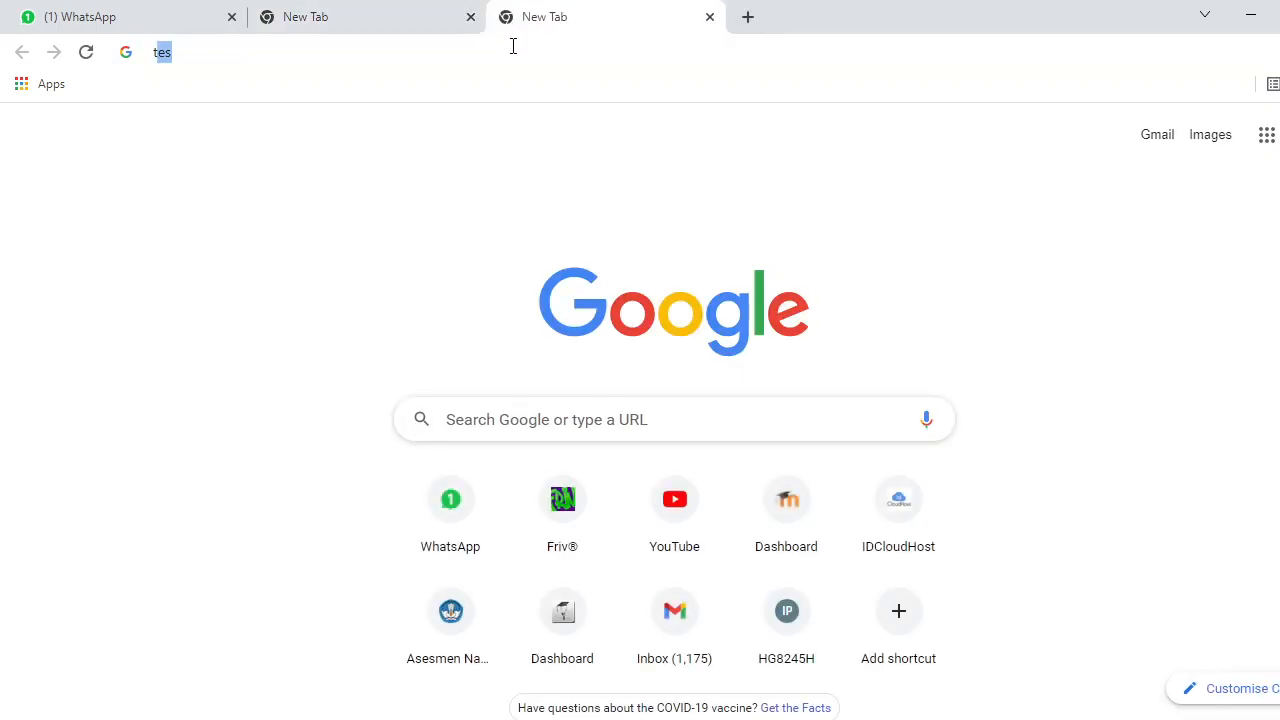
text(tes)
key(Return)
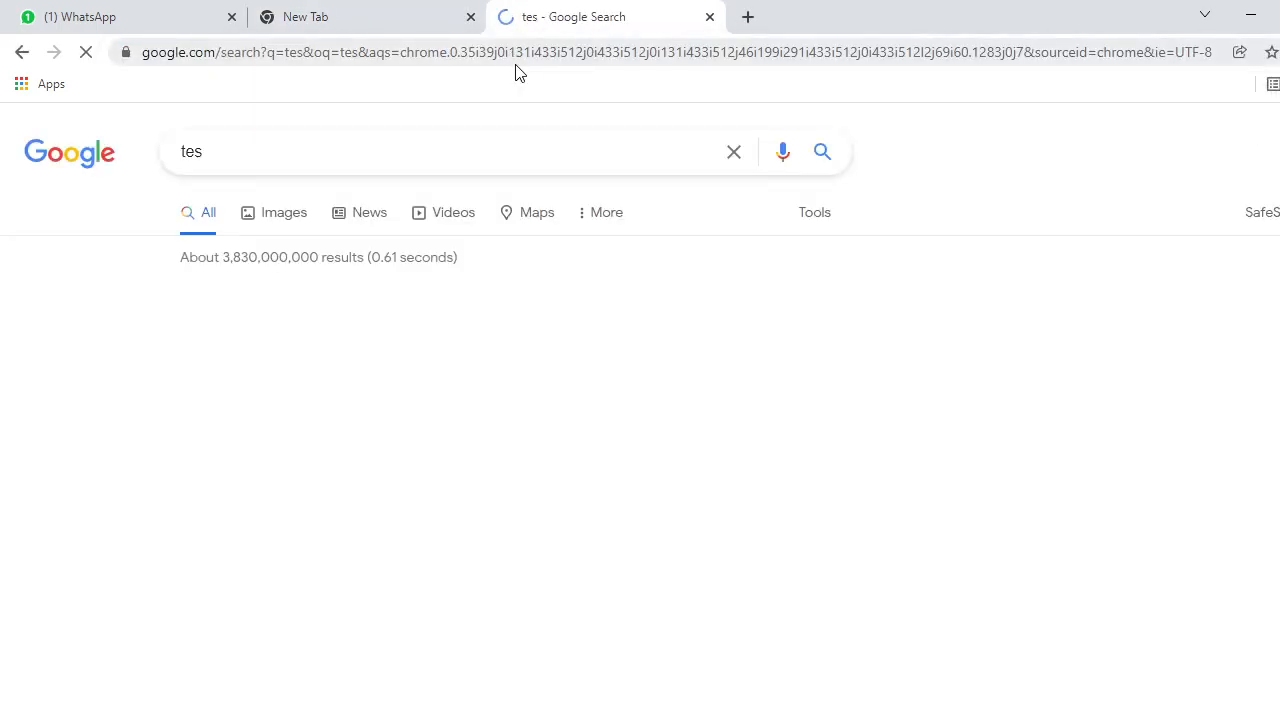
Load yudis.sch.id in a new tab to reach the hotspot status page.
click(749, 18)
text(s)
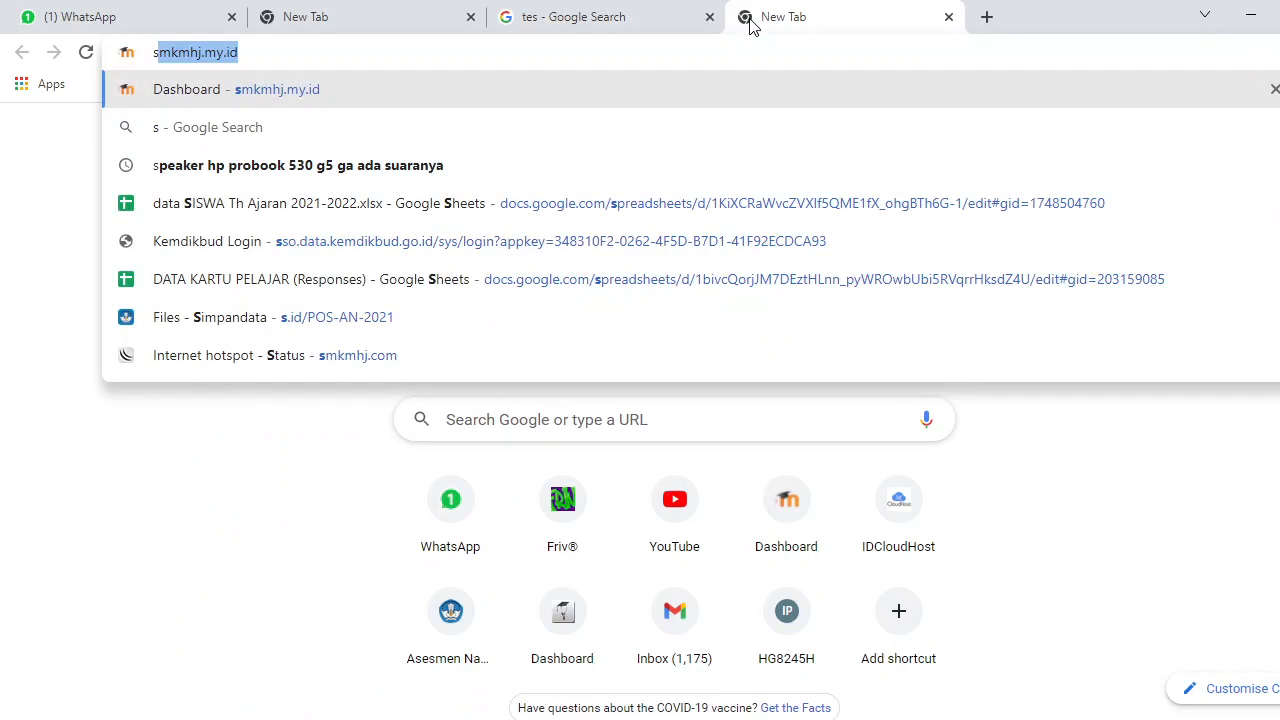
text(m)
key(BackSpace)
key(BackSpace)
key(BackSpace)
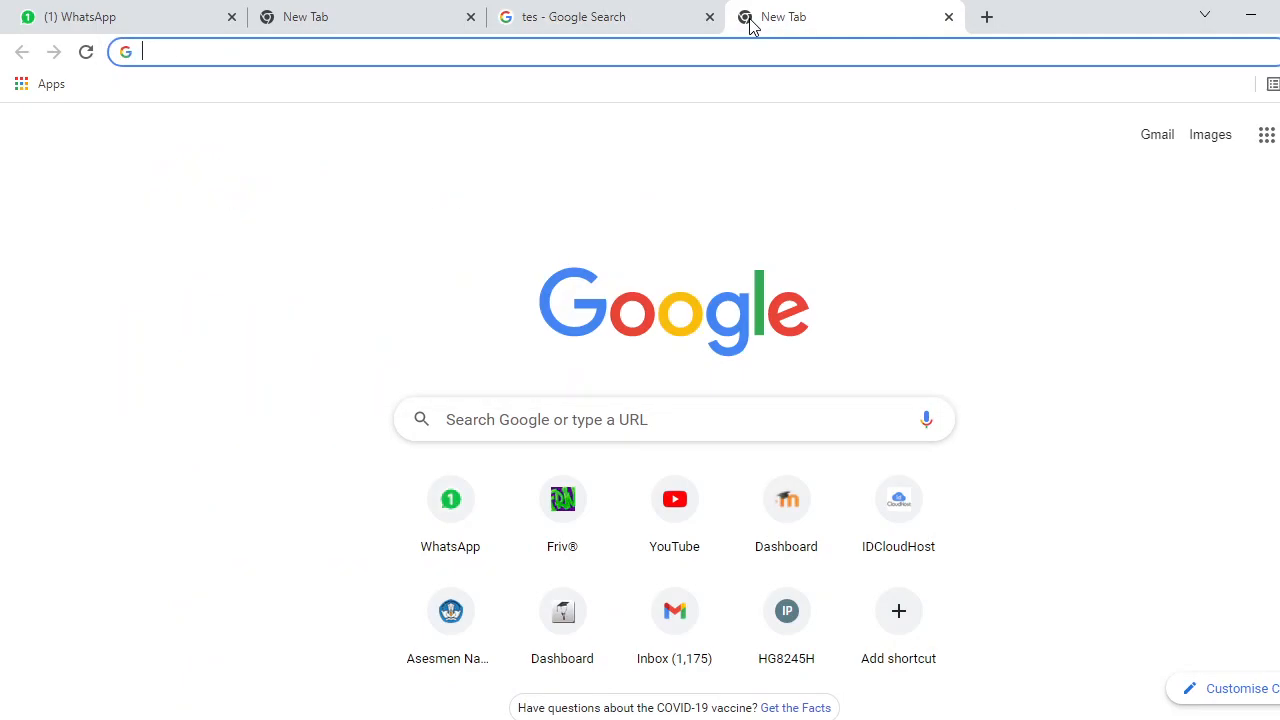
text(yudis.s)
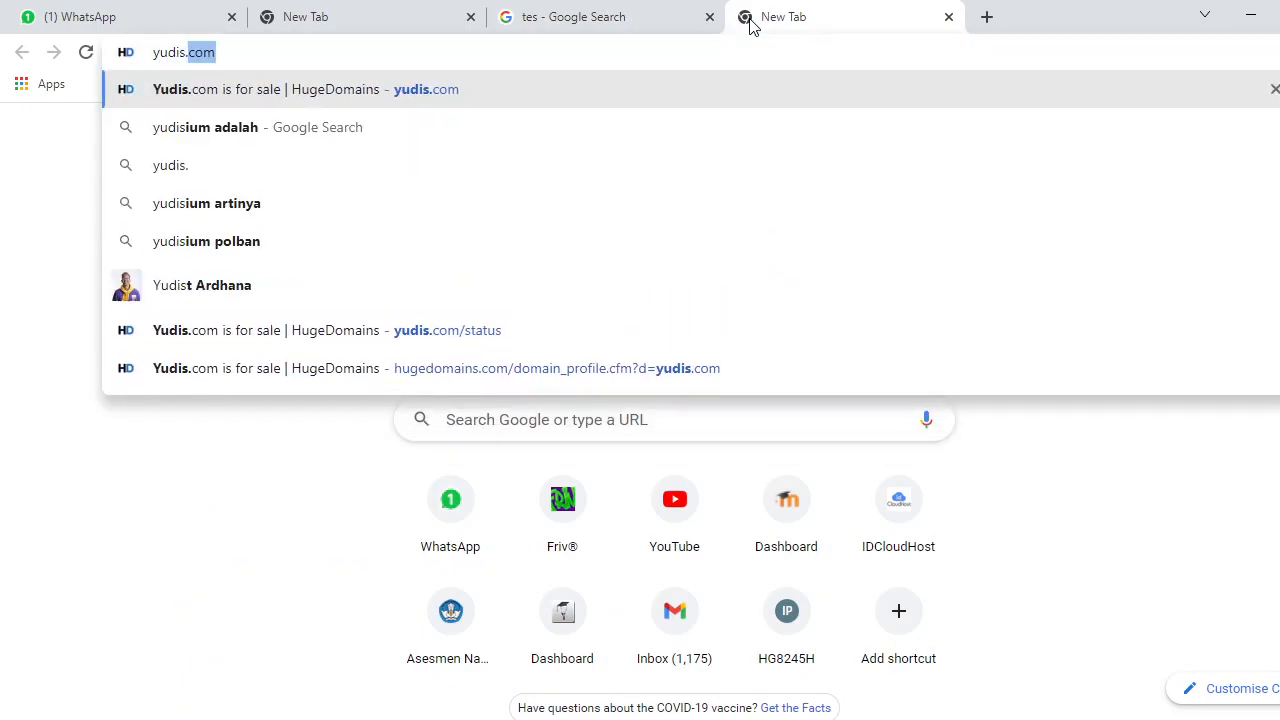
text(ch.id)
key(Return)
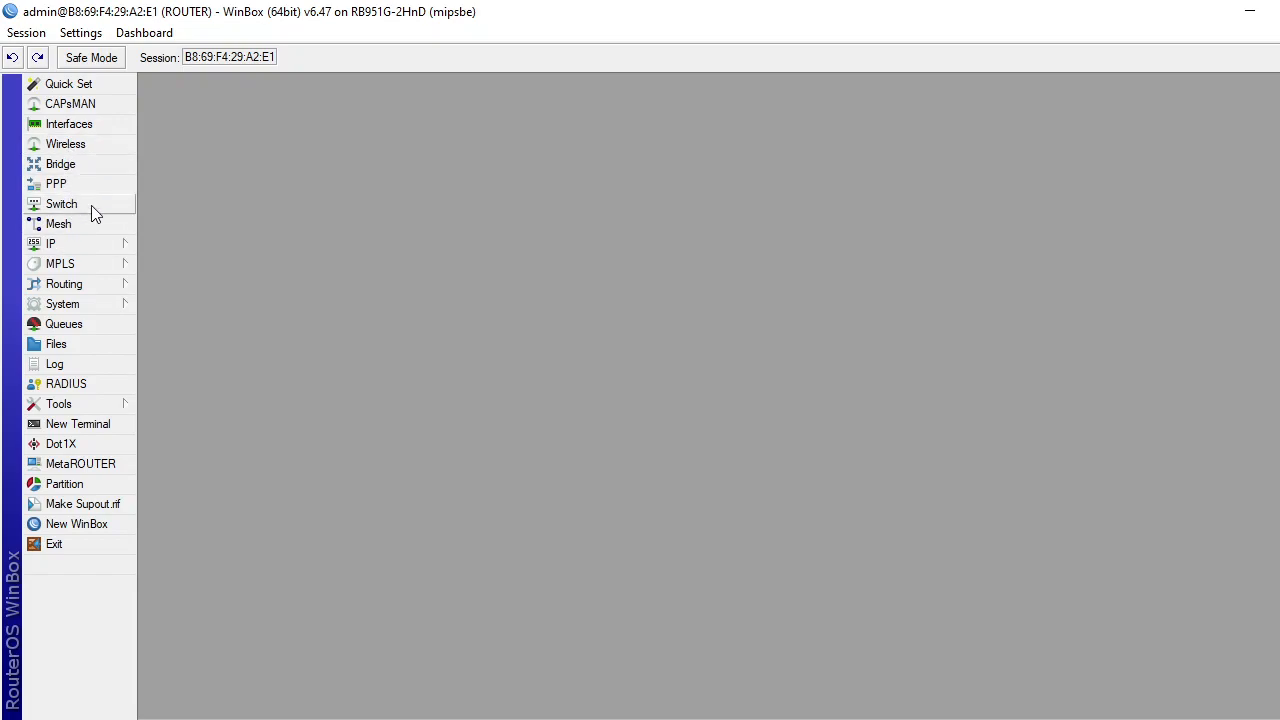
Turn off Cookie login on hotspot profile hsprof1, leaving only HTTP CHAP, and apply it.
click(100, 243)
click(167, 408)
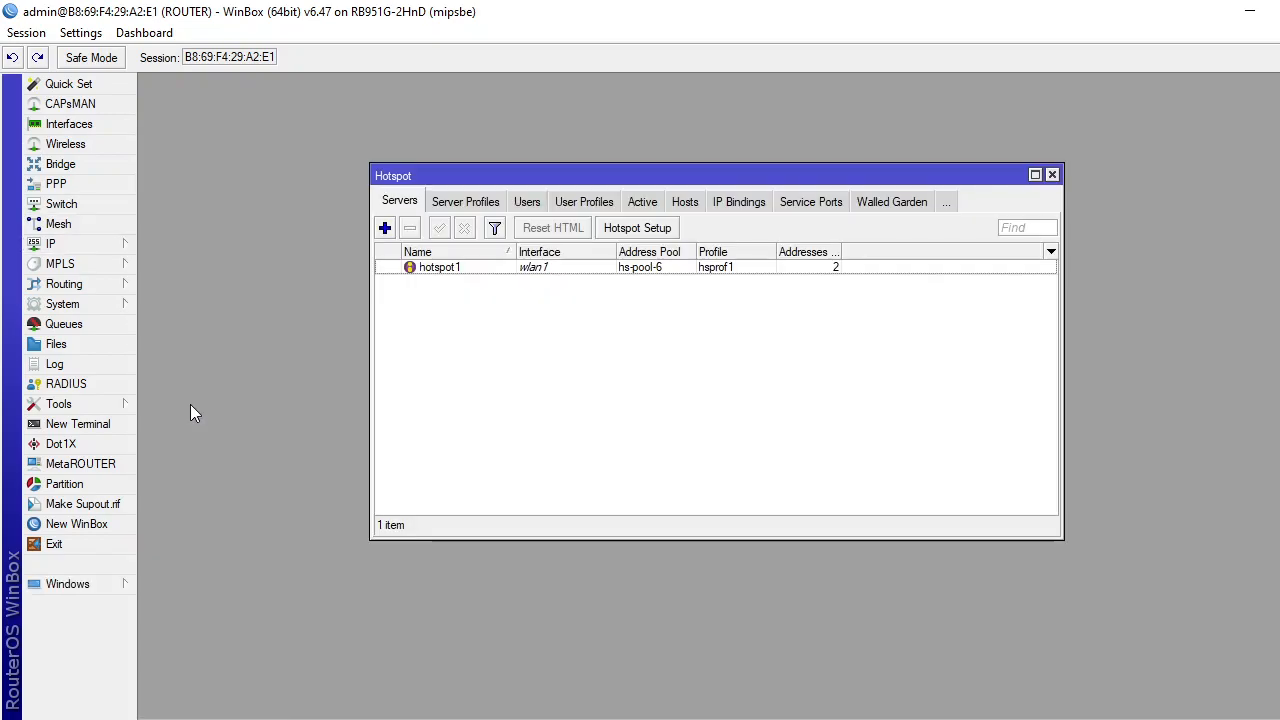
click(486, 201)
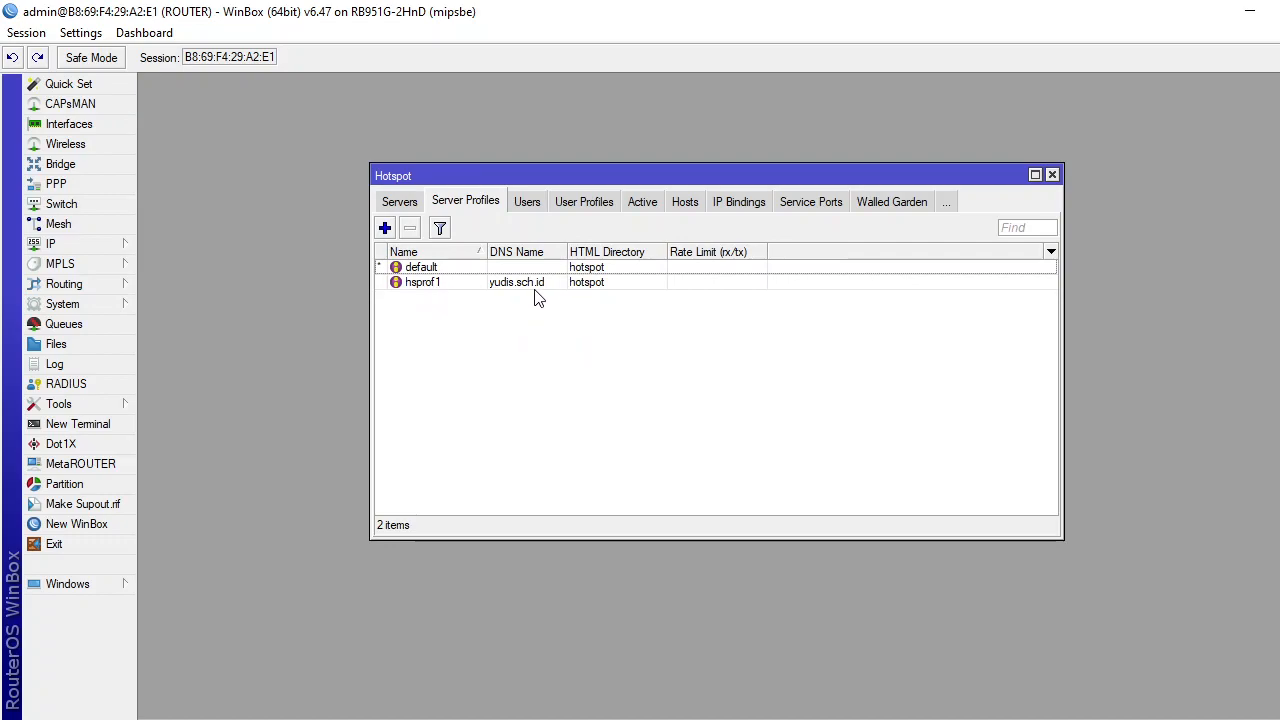
double_click(424, 284)
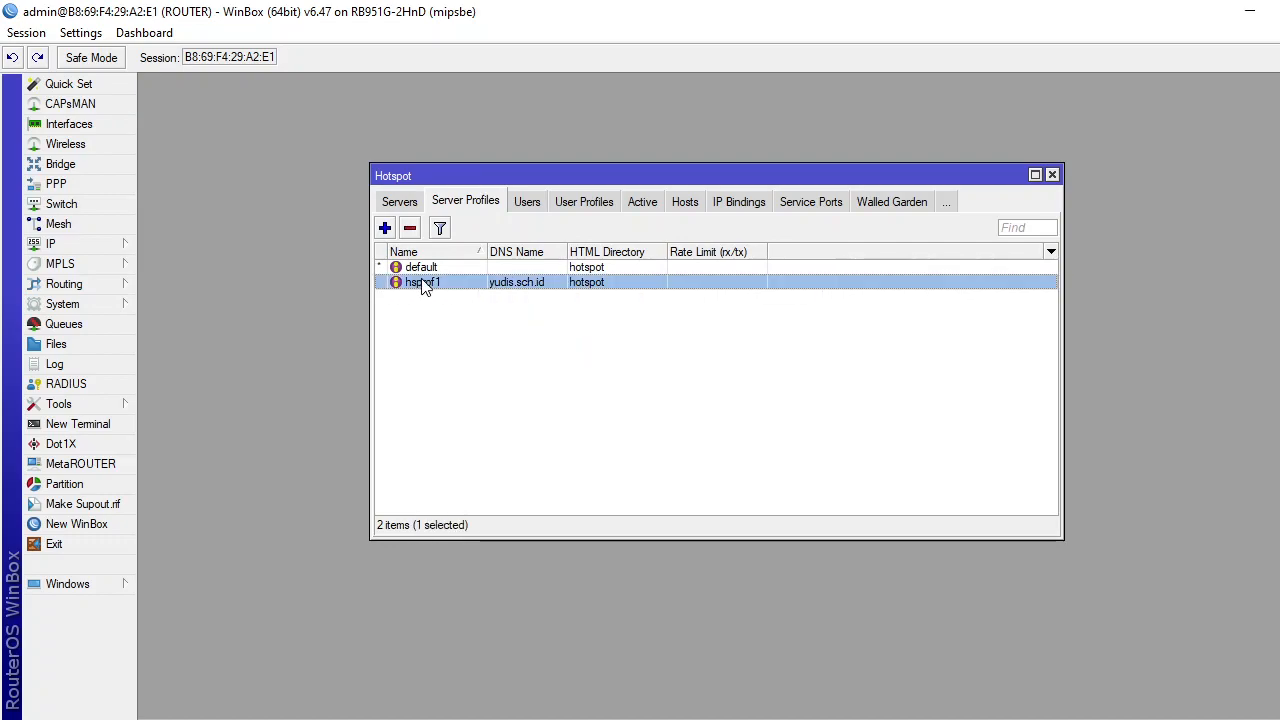
click(574, 232)
click(606, 232)
click(749, 258)
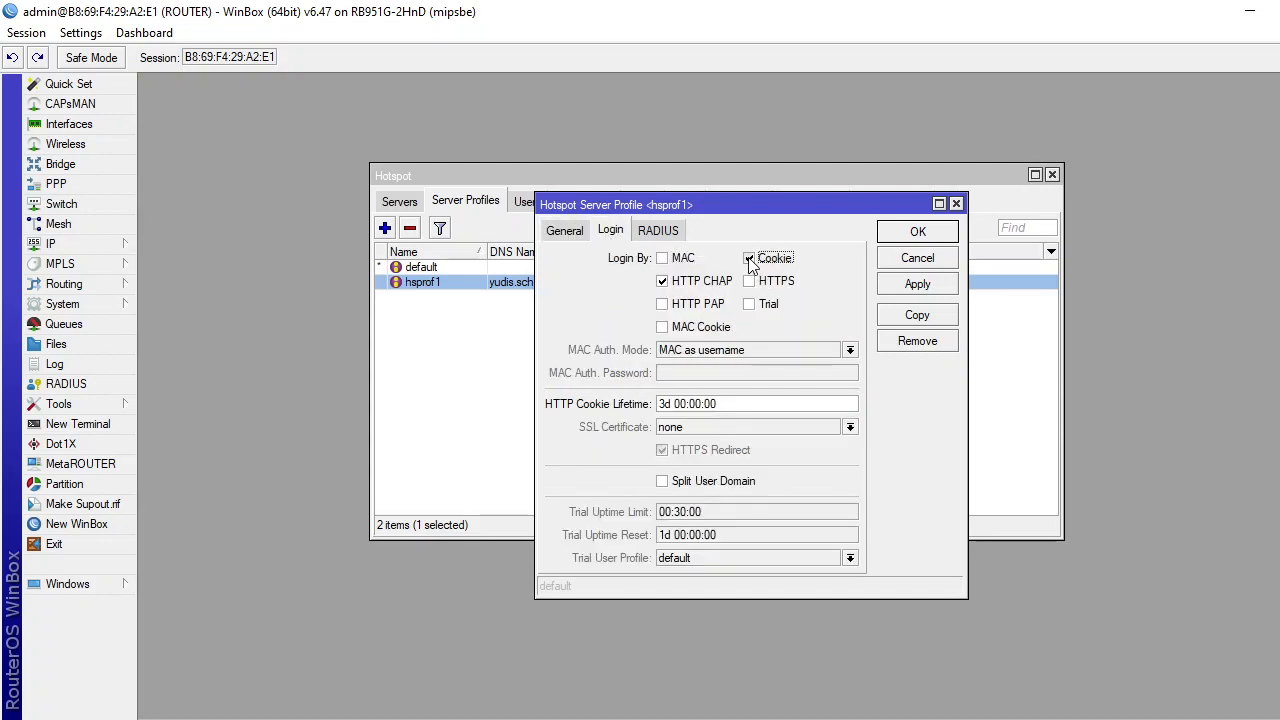
click(935, 287)
click(933, 238)
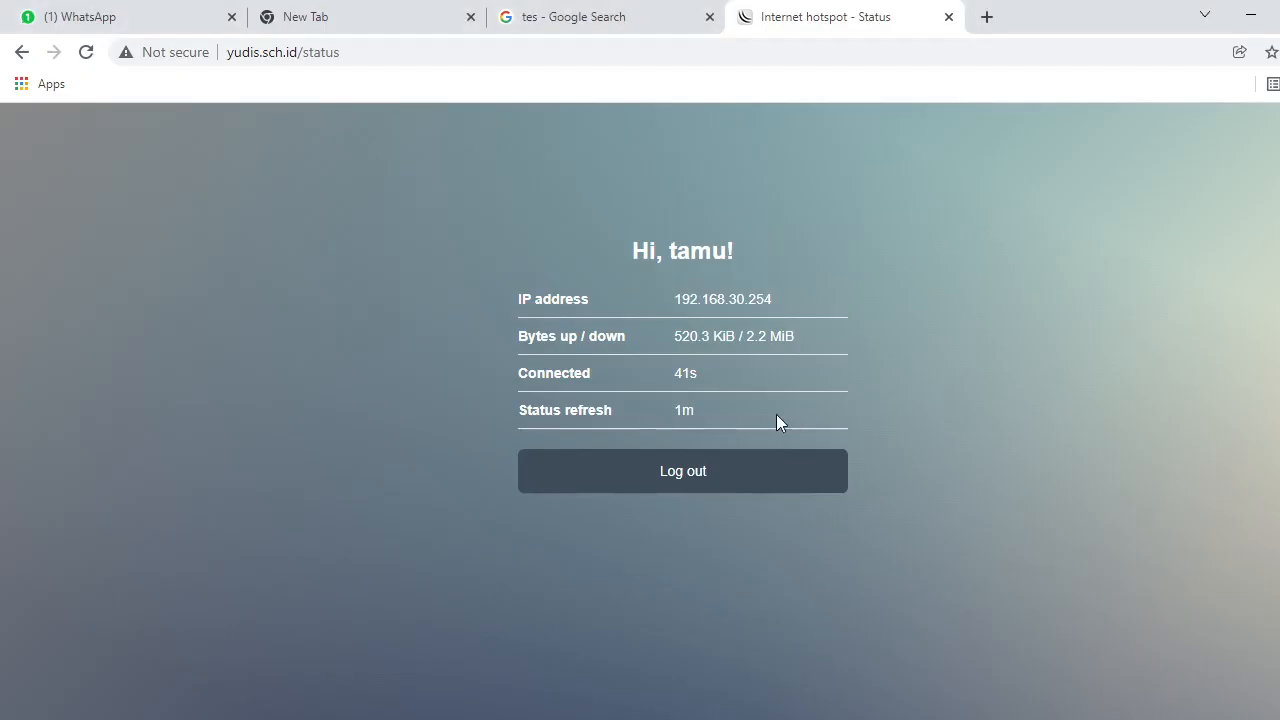
Log out of the hotspot and run a 'tes' search in a new tab.
click(714, 487)
click(716, 486)
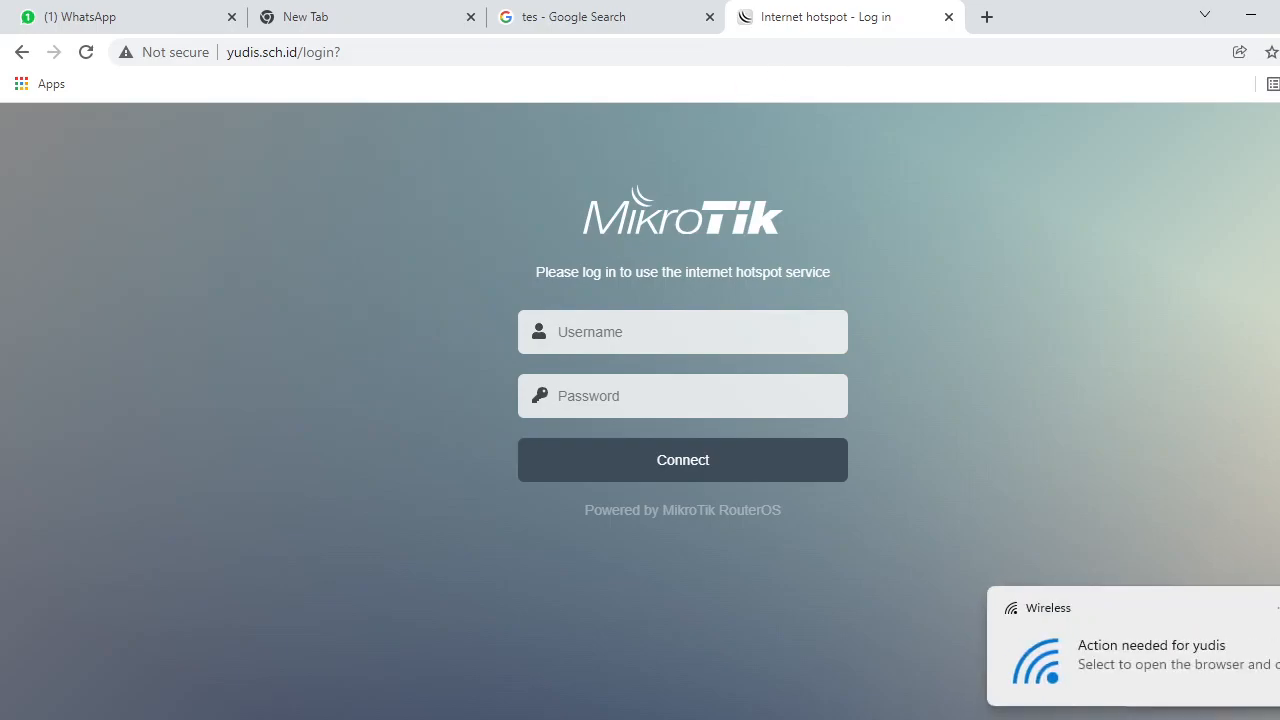
click(986, 16)
text(tes)
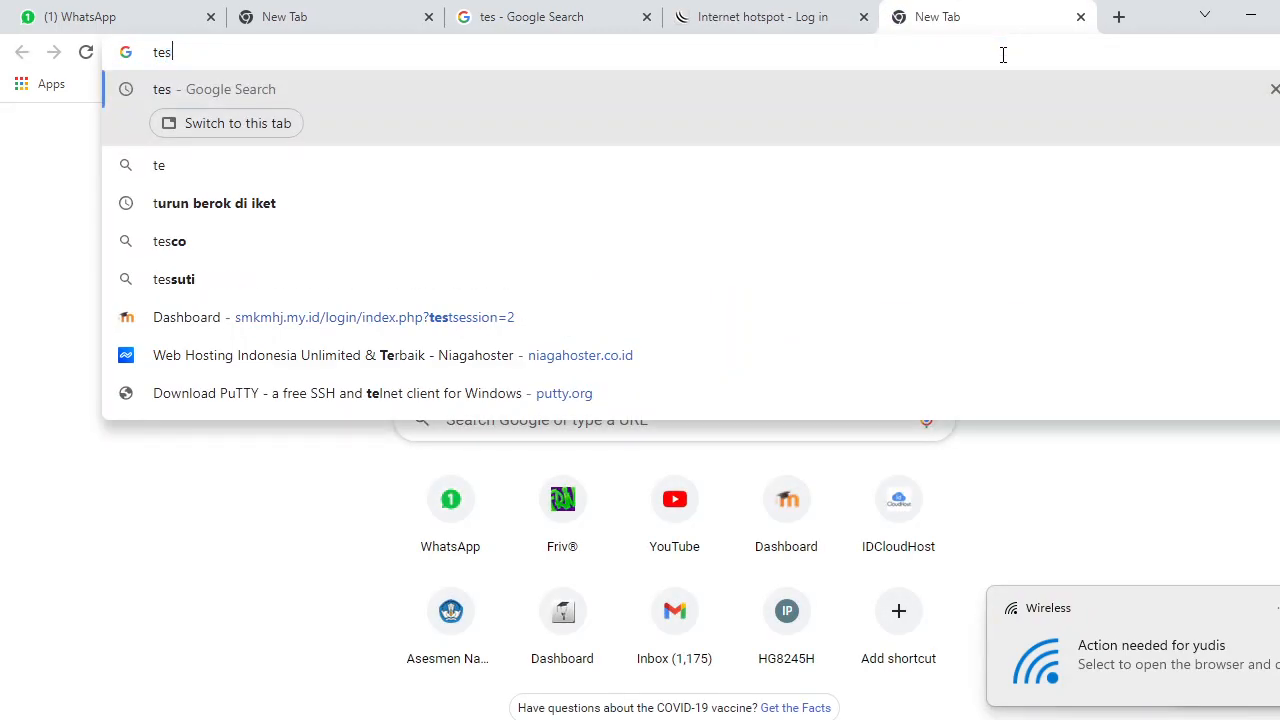
key(Return)
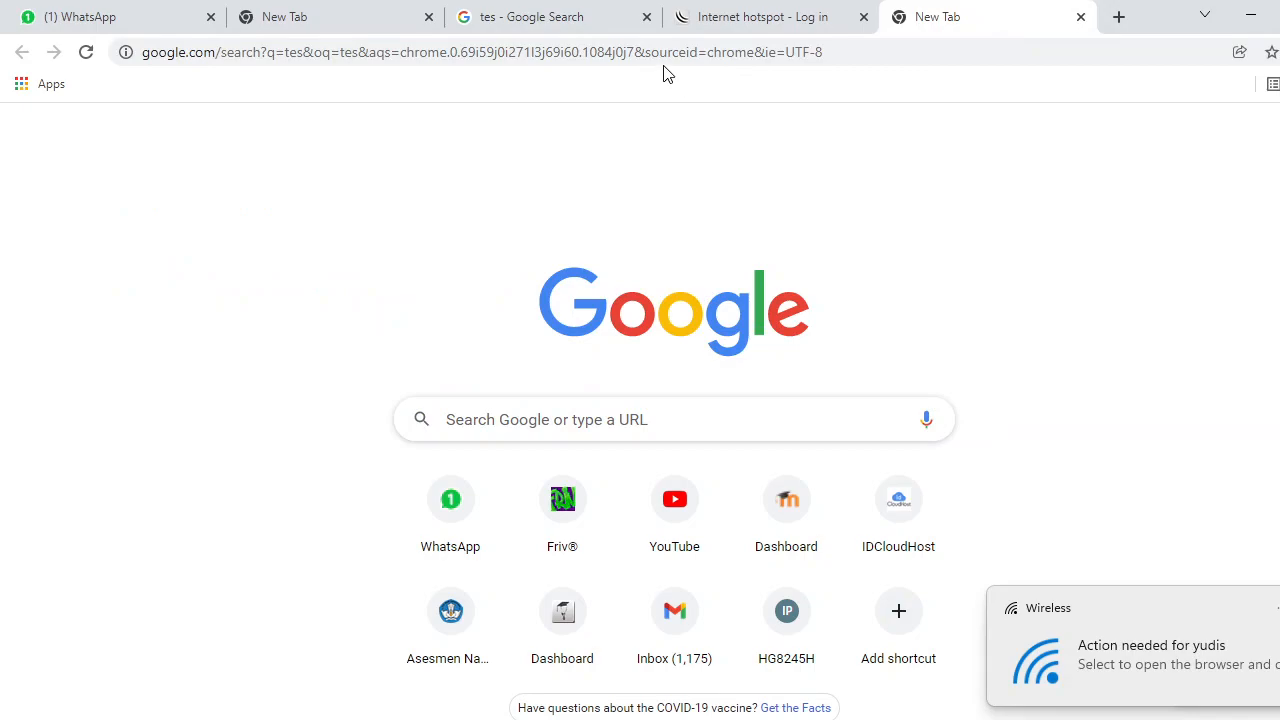
Rerun the 'tes' search, check the hotspot login page, and return to WinBox.
click(870, 52)
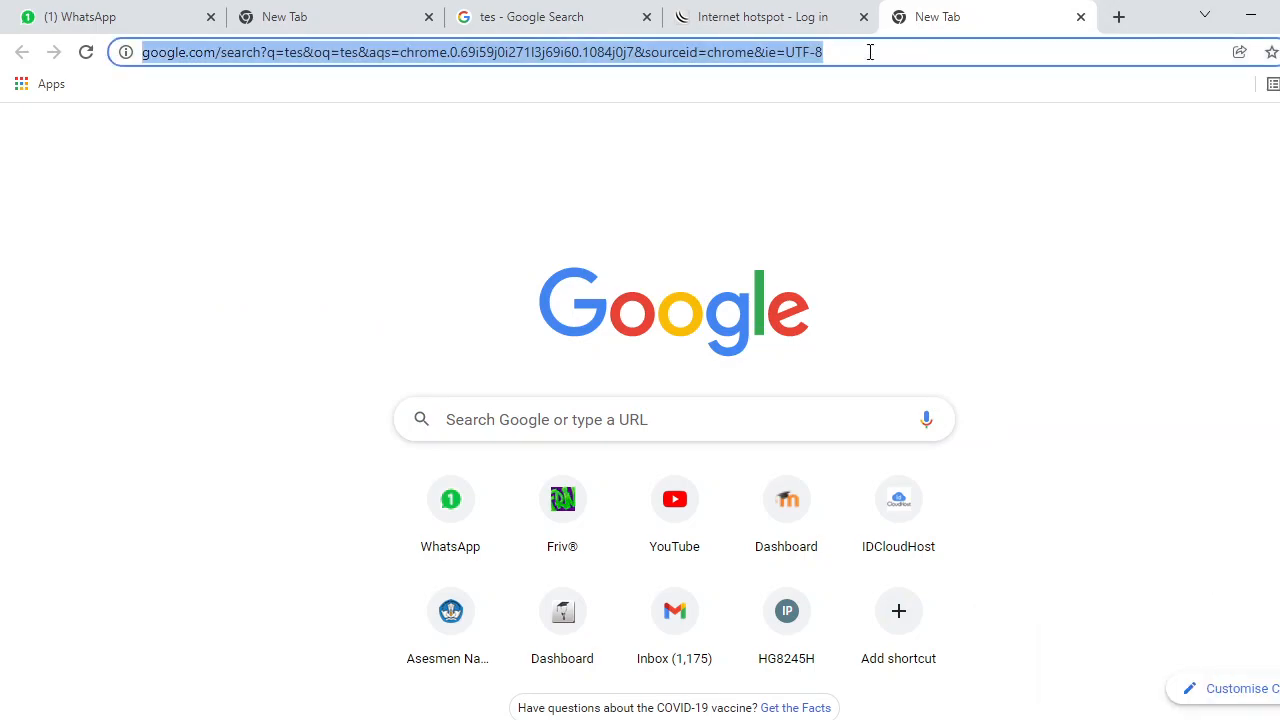
text(tes)
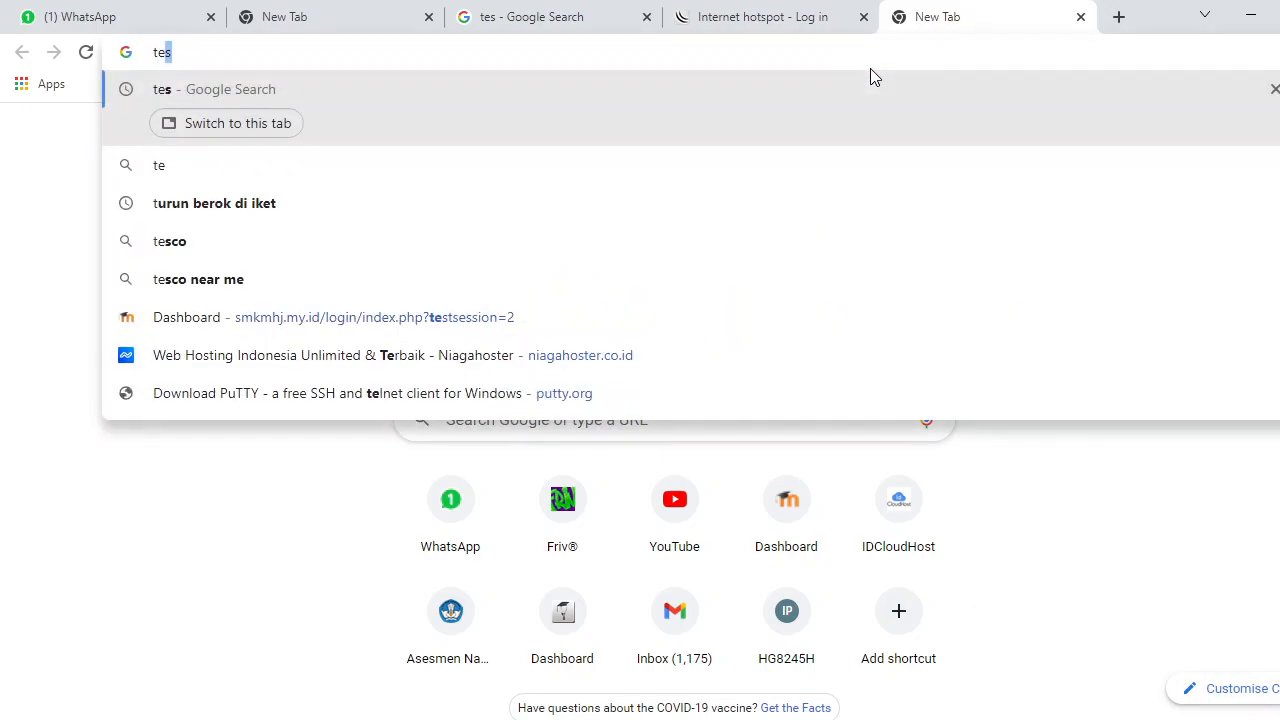
key(Return)
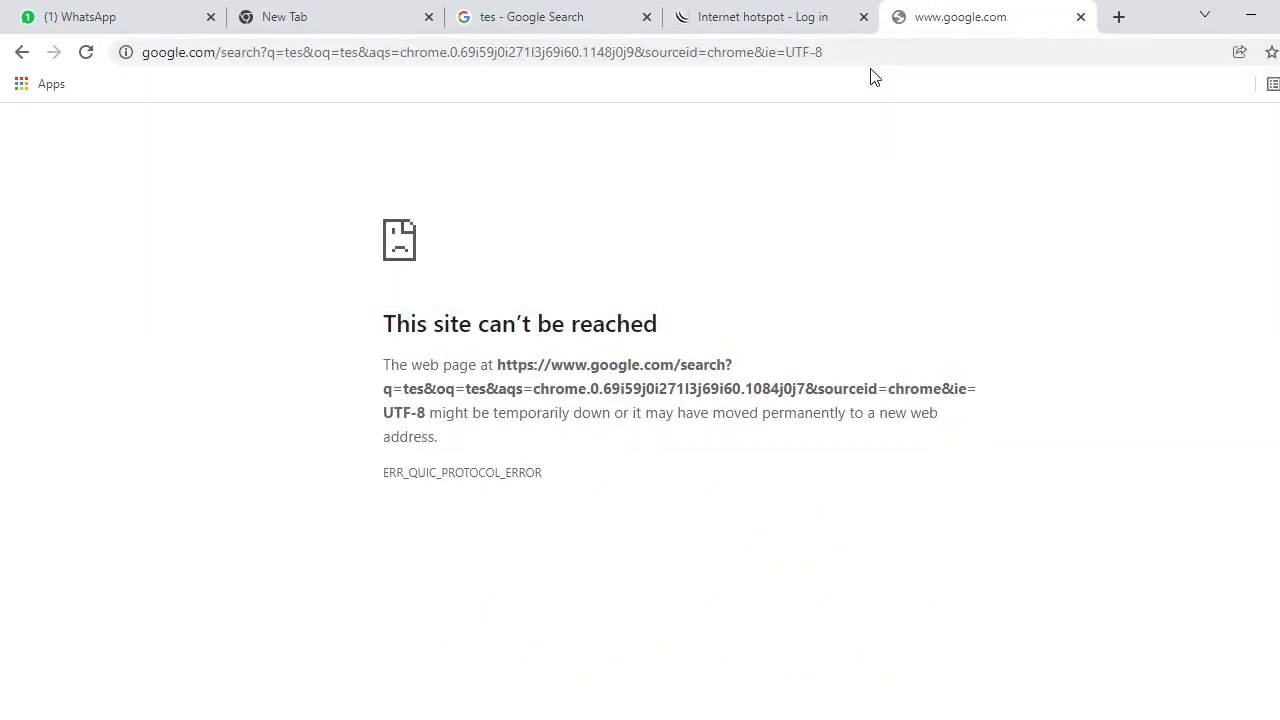
click(786, 20)
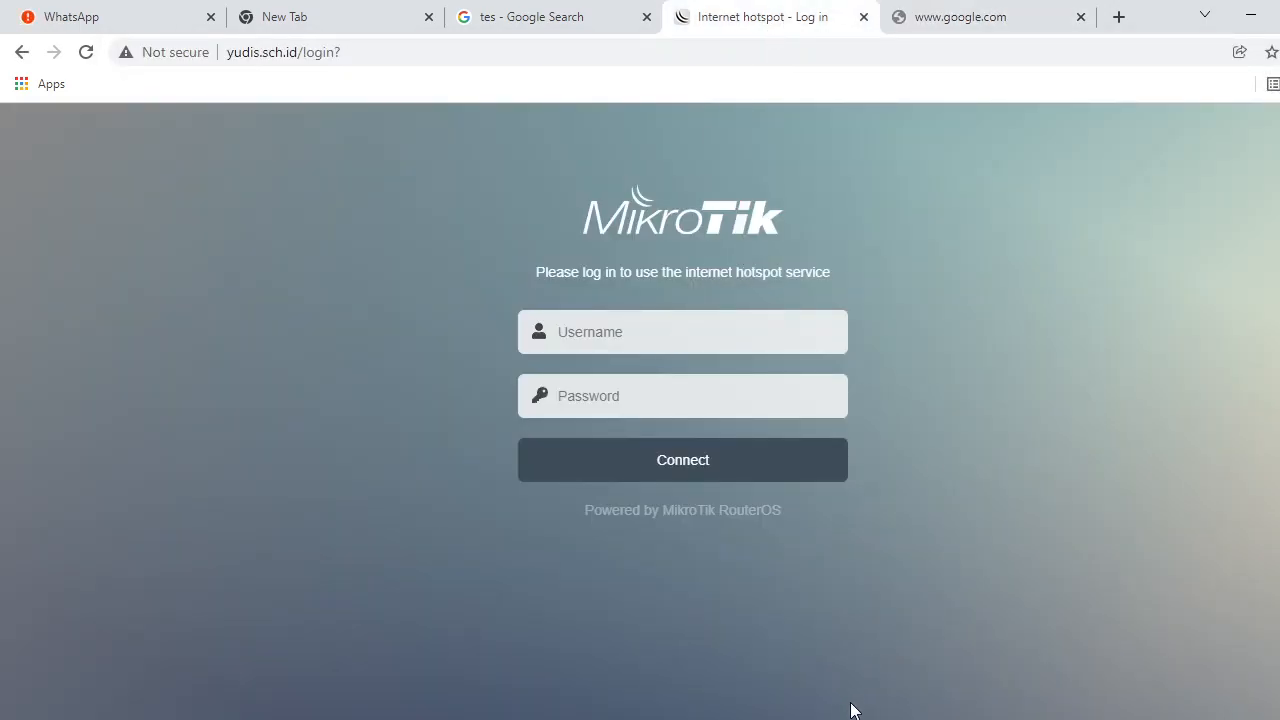
key(alt+Tab)
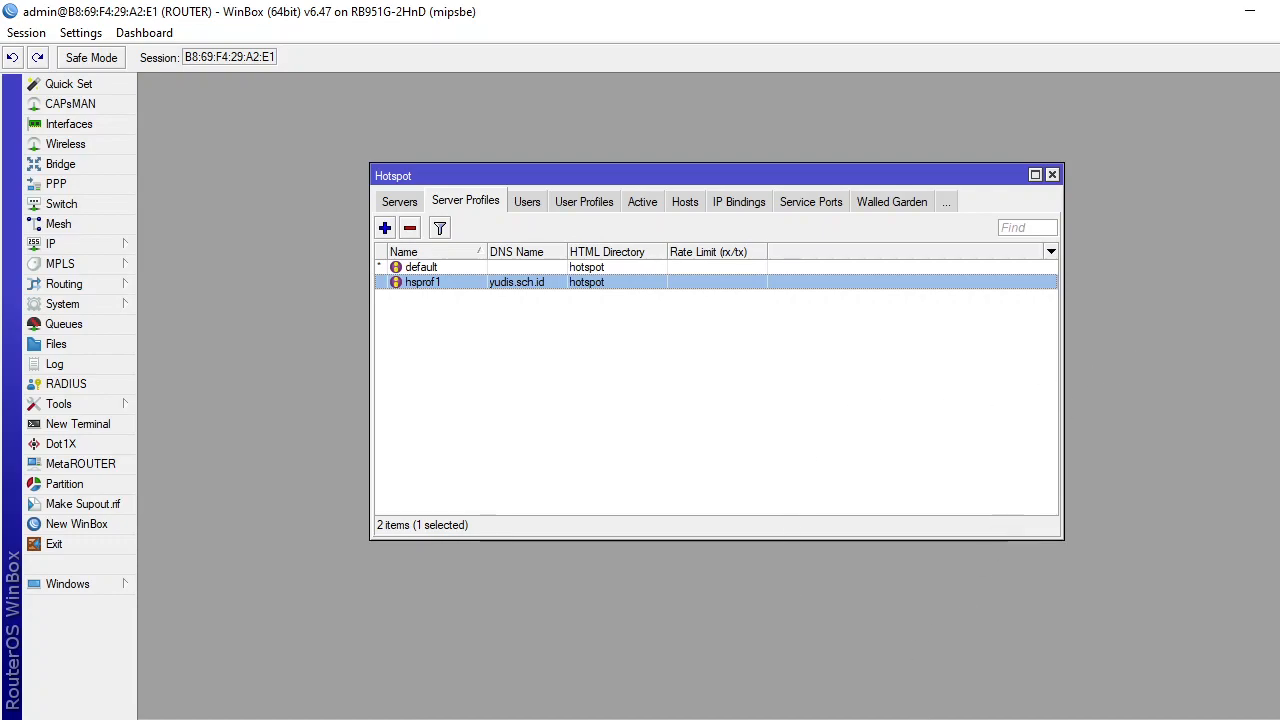
Switch to Word and scroll P1-Soal Praktik to the page 3 network diagram.
click(903, 719)
scroll(883, 537, down, 5)
scroll(876, 519, down, 5)
scroll(874, 517, up, 3)
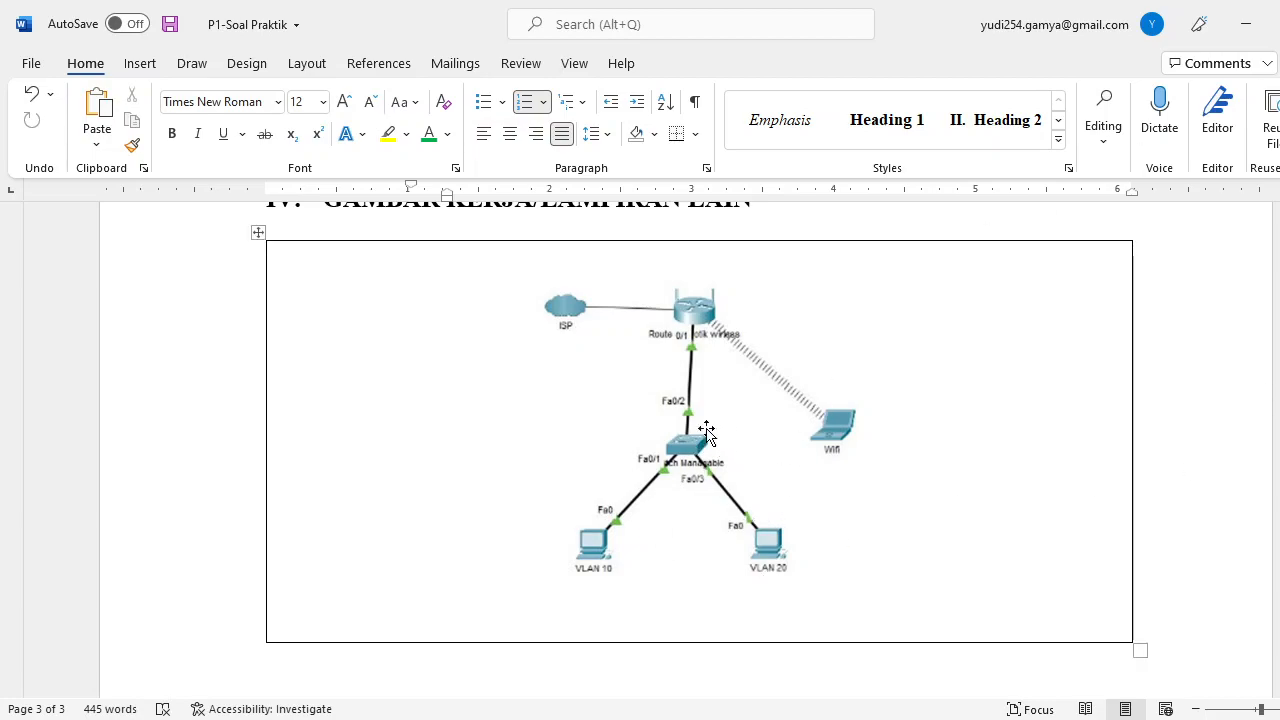
Minimize the Word practice document to bring back WinBox's disconnected router login window.
click(1245, 27)
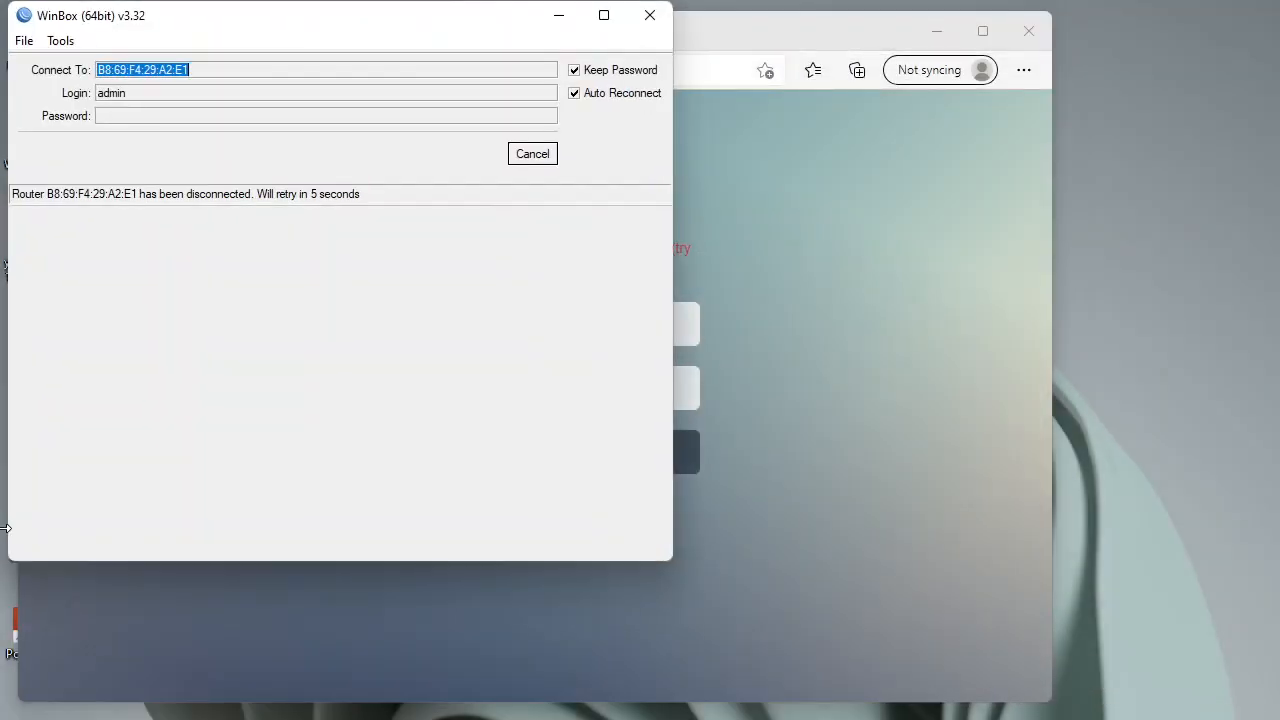
Stop the reconnect and log in to the hAP lite MikroTik at 6C:3B:6B:68:96:68 via Neighbors.
click(937, 31)
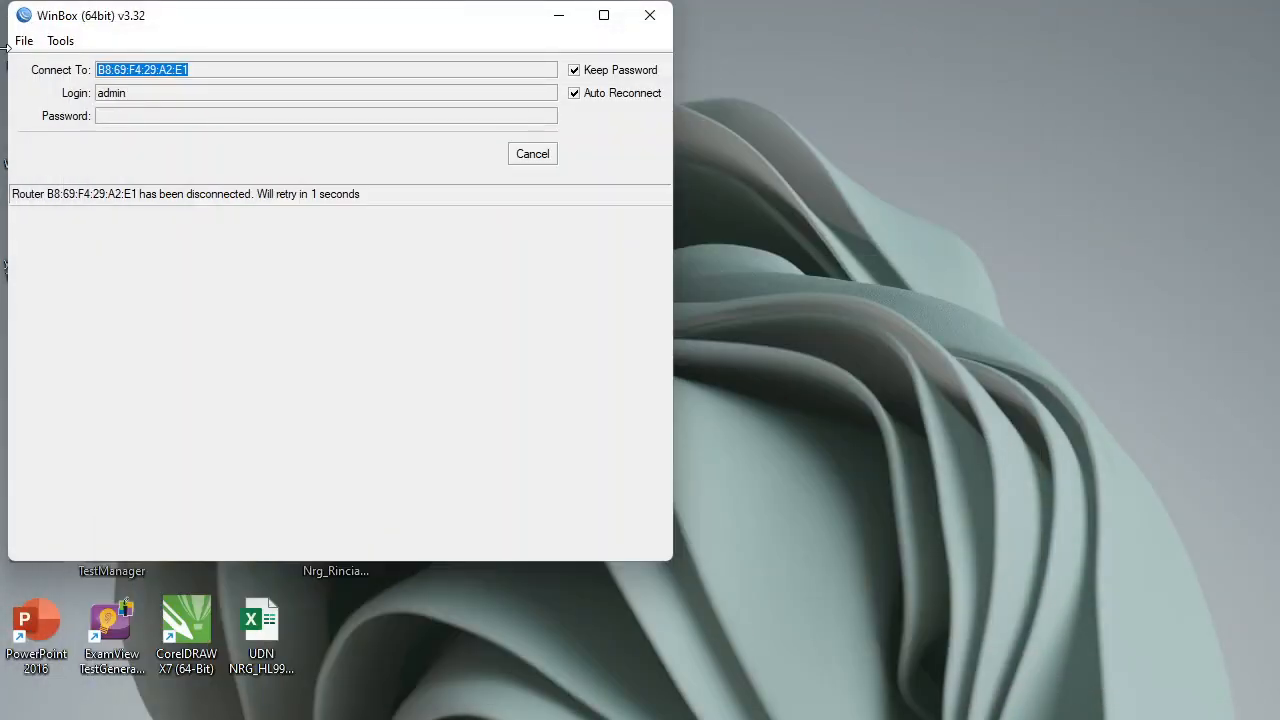
click(545, 157)
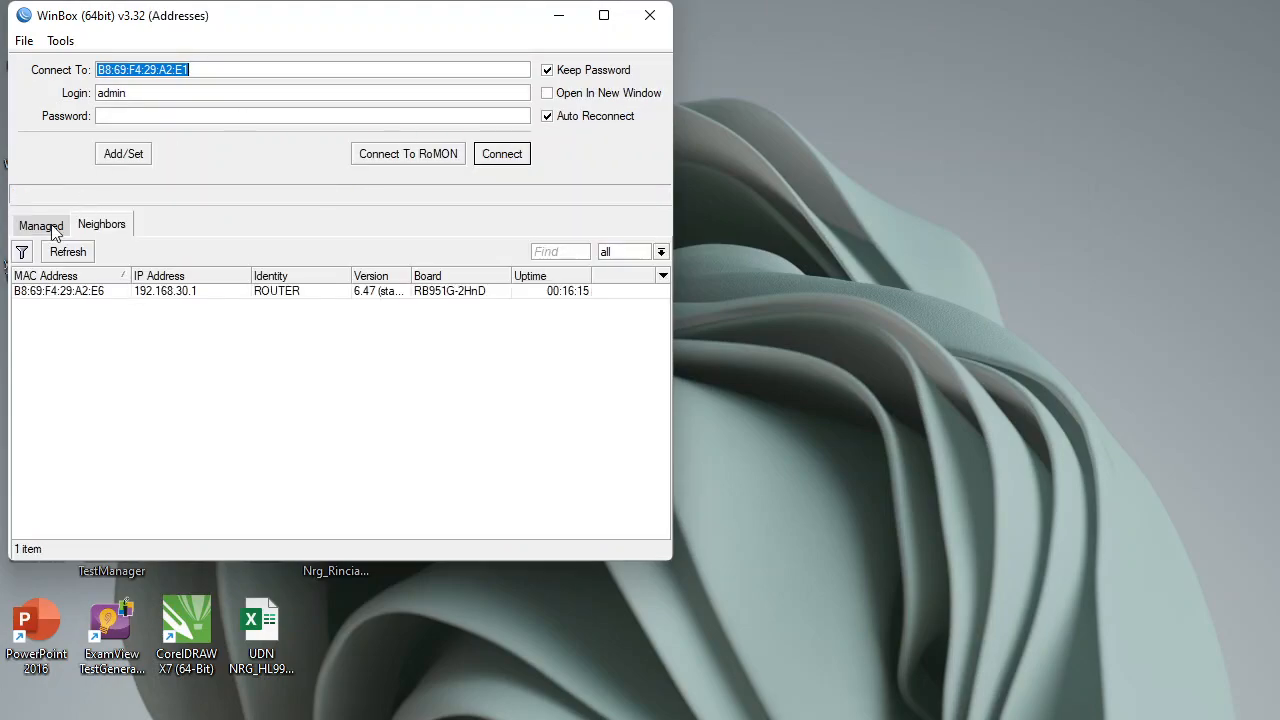
click(63, 257)
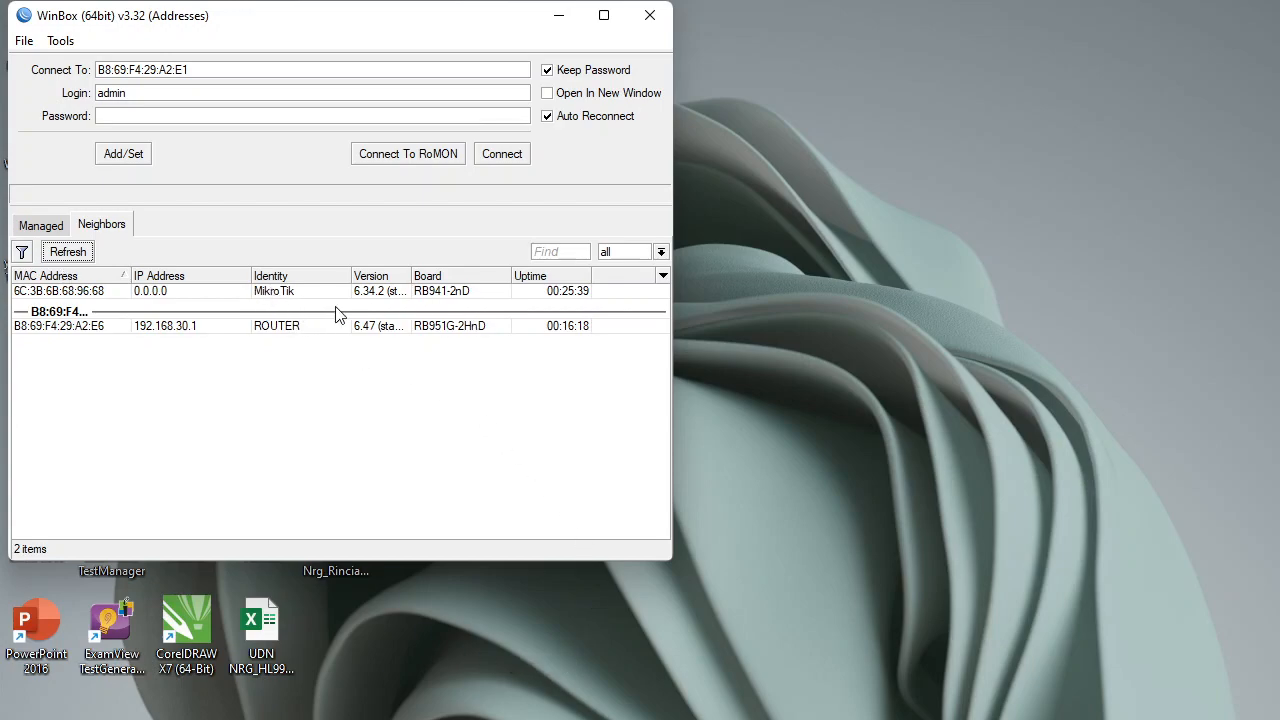
double_click(90, 291)
click(503, 162)
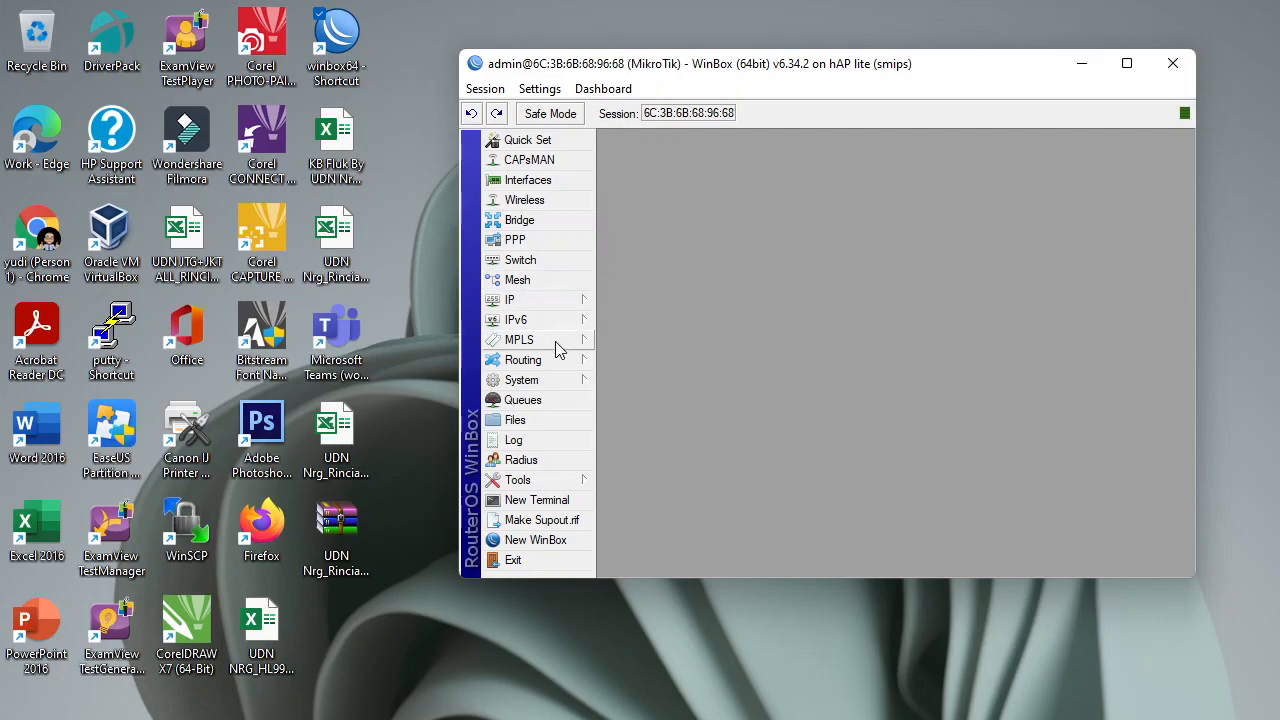
Change the hAP lite's system identity from MikroTik to SWITCH.
click(545, 380)
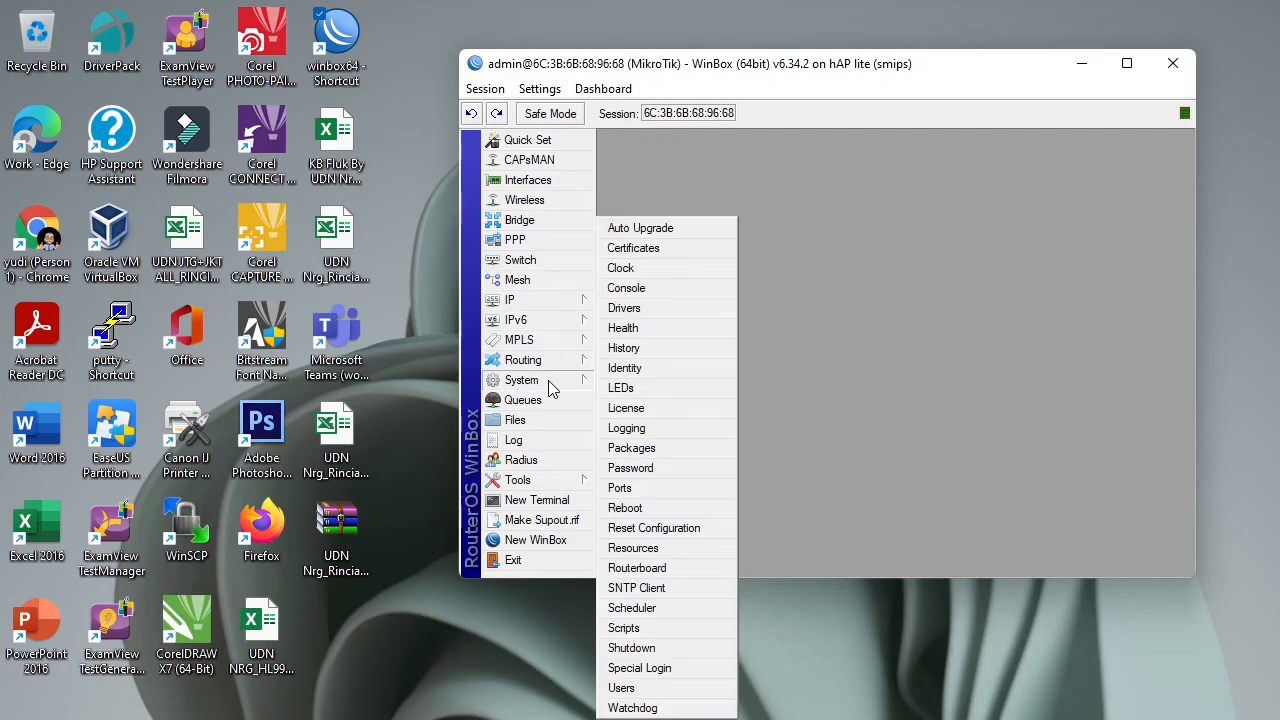
click(674, 374)
text(SWITCH)
click(975, 387)
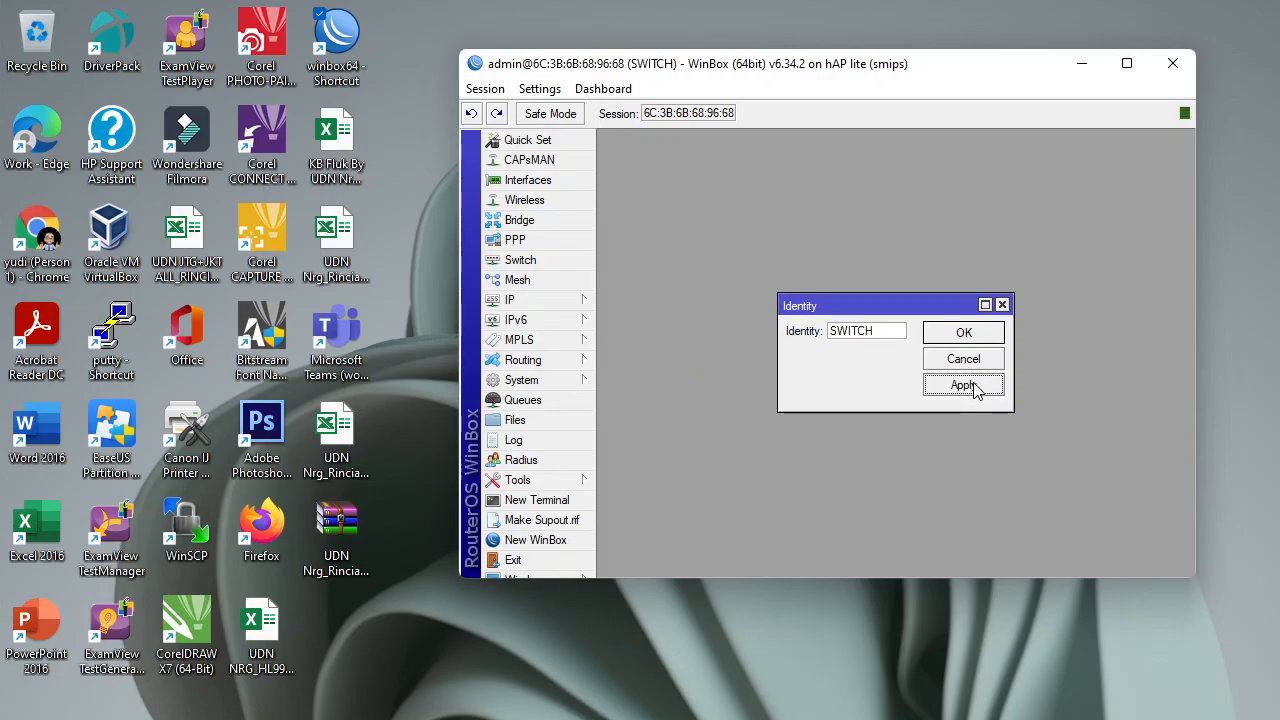
click(963, 333)
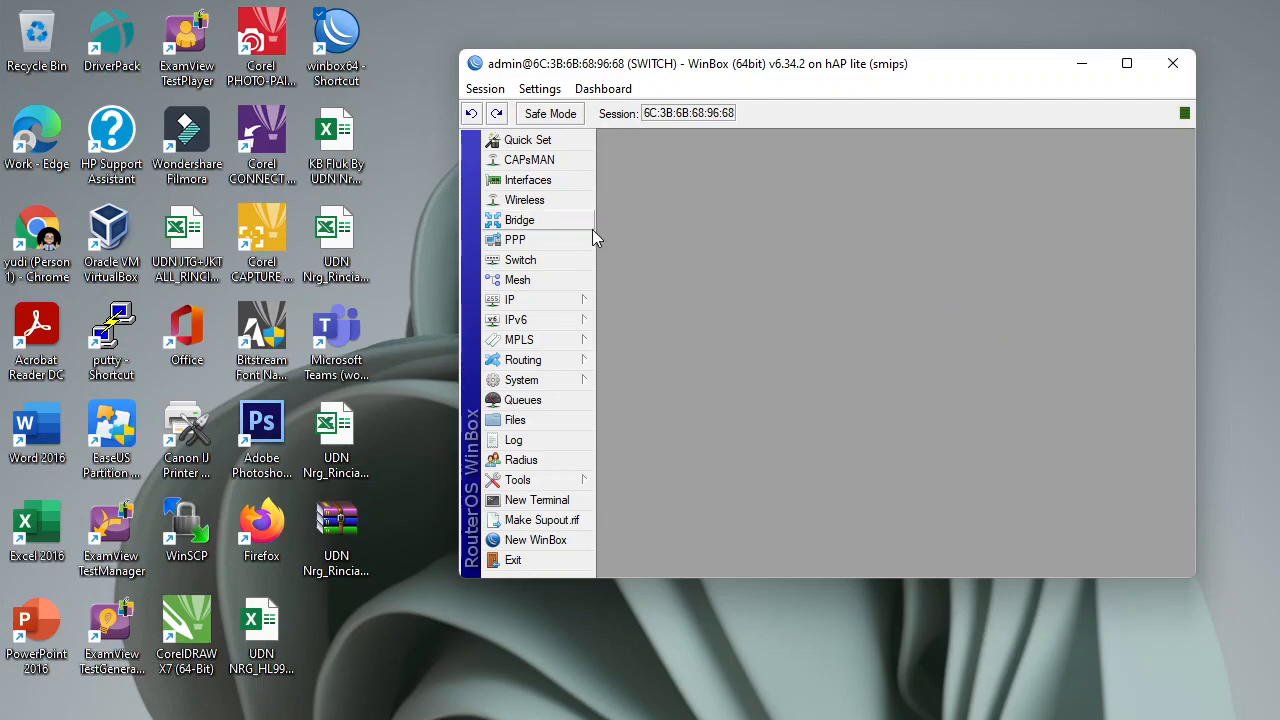
Add a new bridge with the default name bridge1.
click(539, 220)
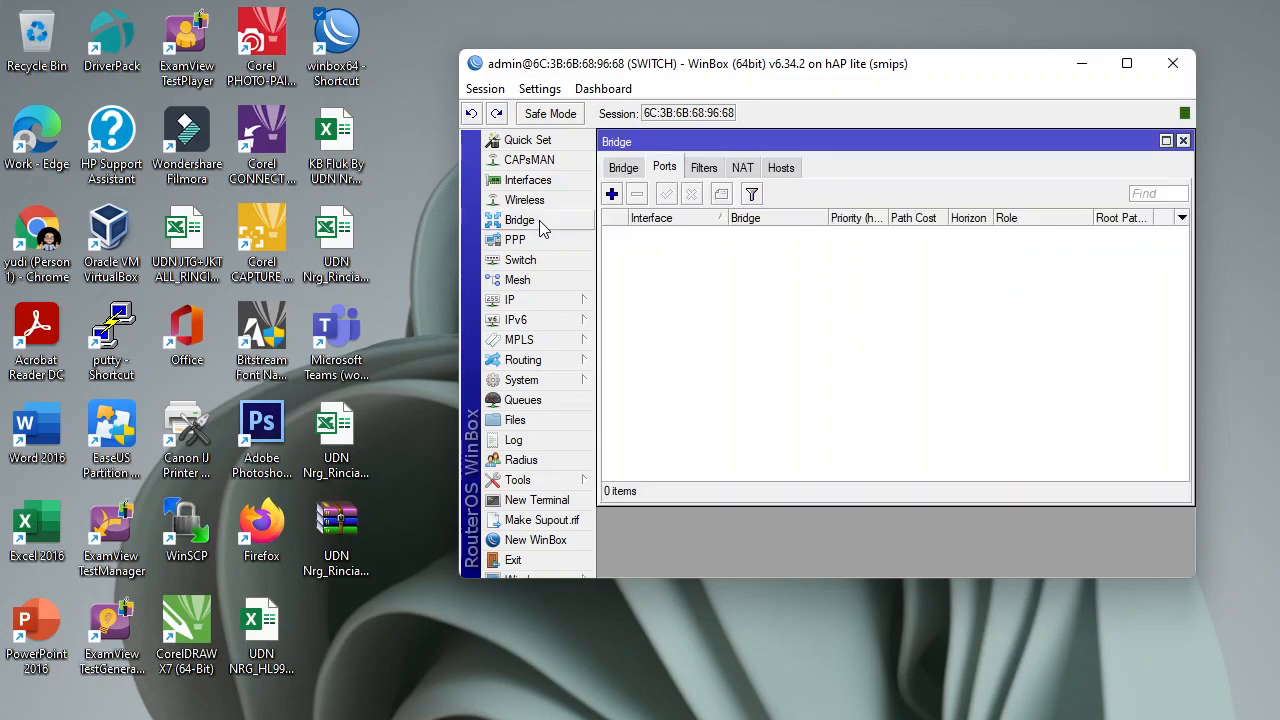
click(620, 169)
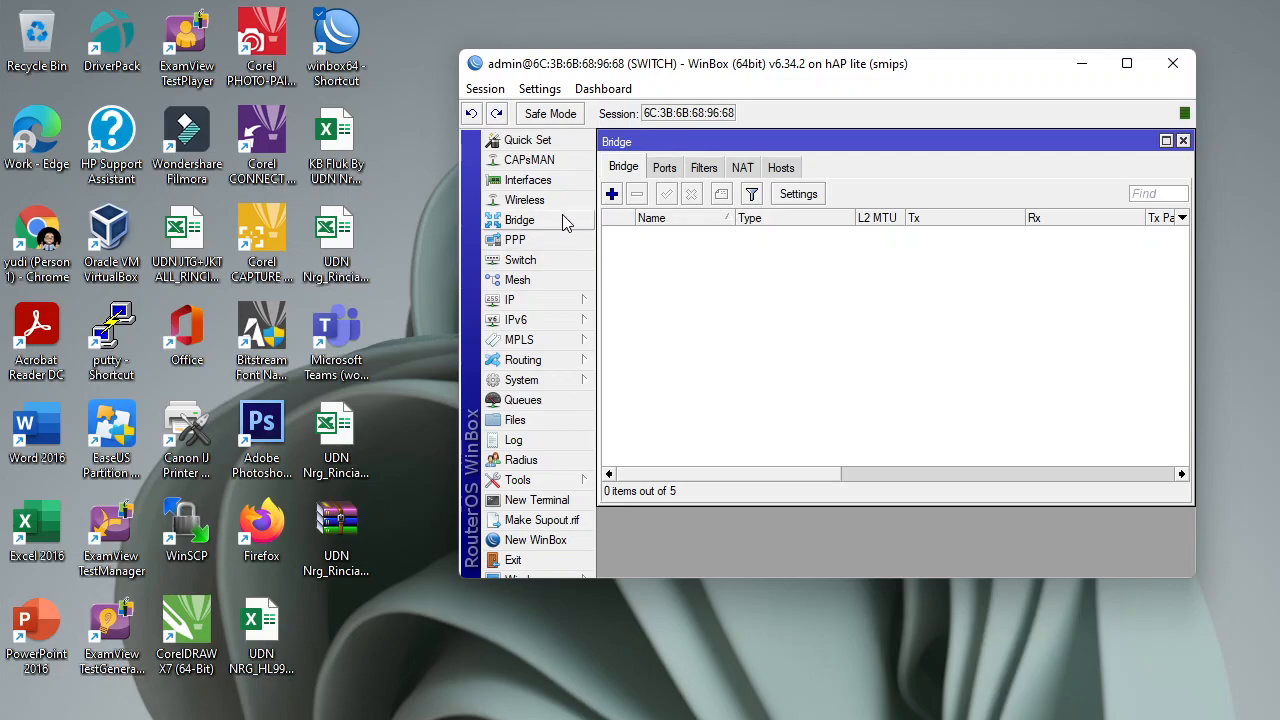
click(611, 194)
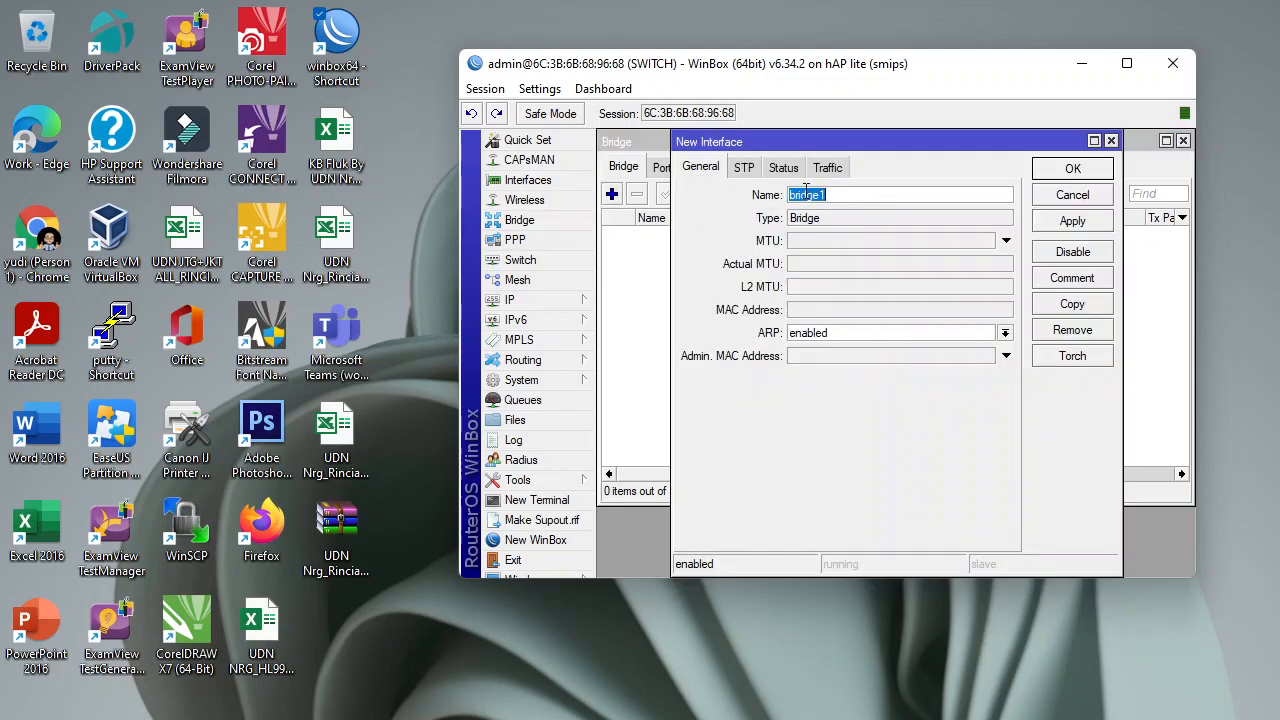
click(1072, 221)
click(1070, 172)
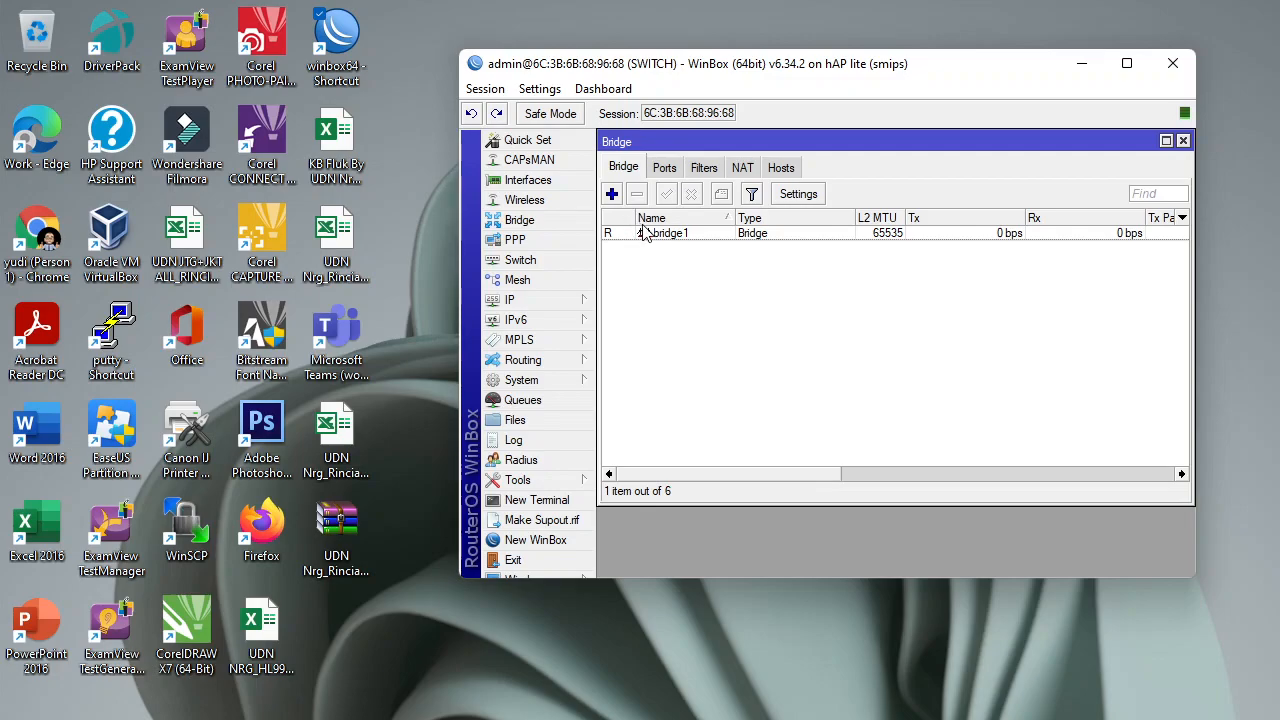
Check the empty bridge Ports list, cancel adding a port, and return to the bridges list.
click(665, 168)
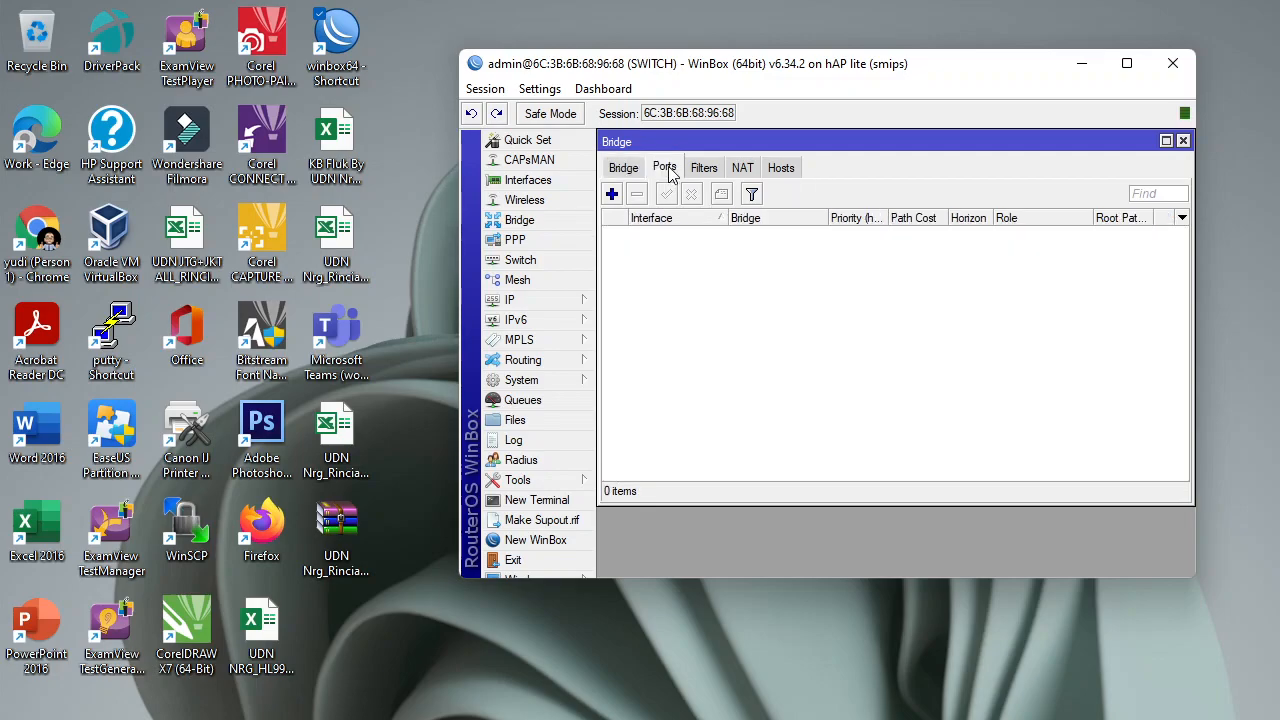
click(612, 194)
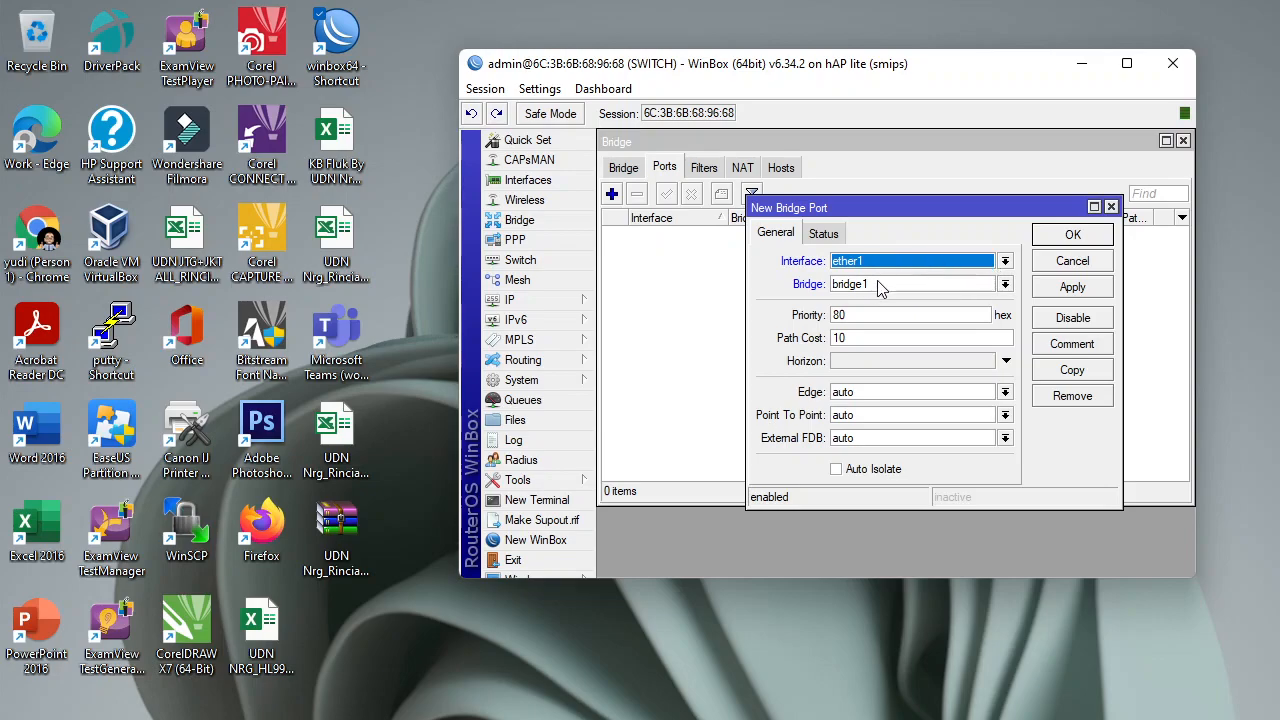
click(1072, 261)
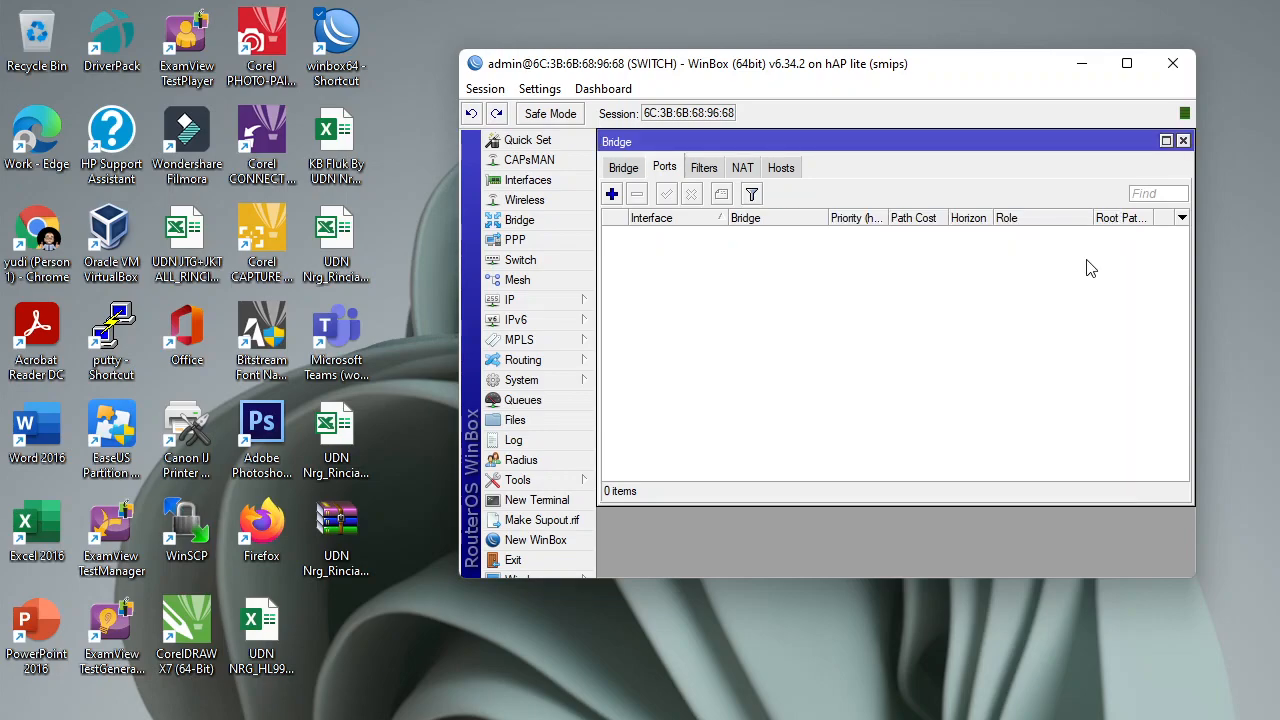
click(623, 167)
Rename interface ether1 to ether1-ROUTER.
click(536, 184)
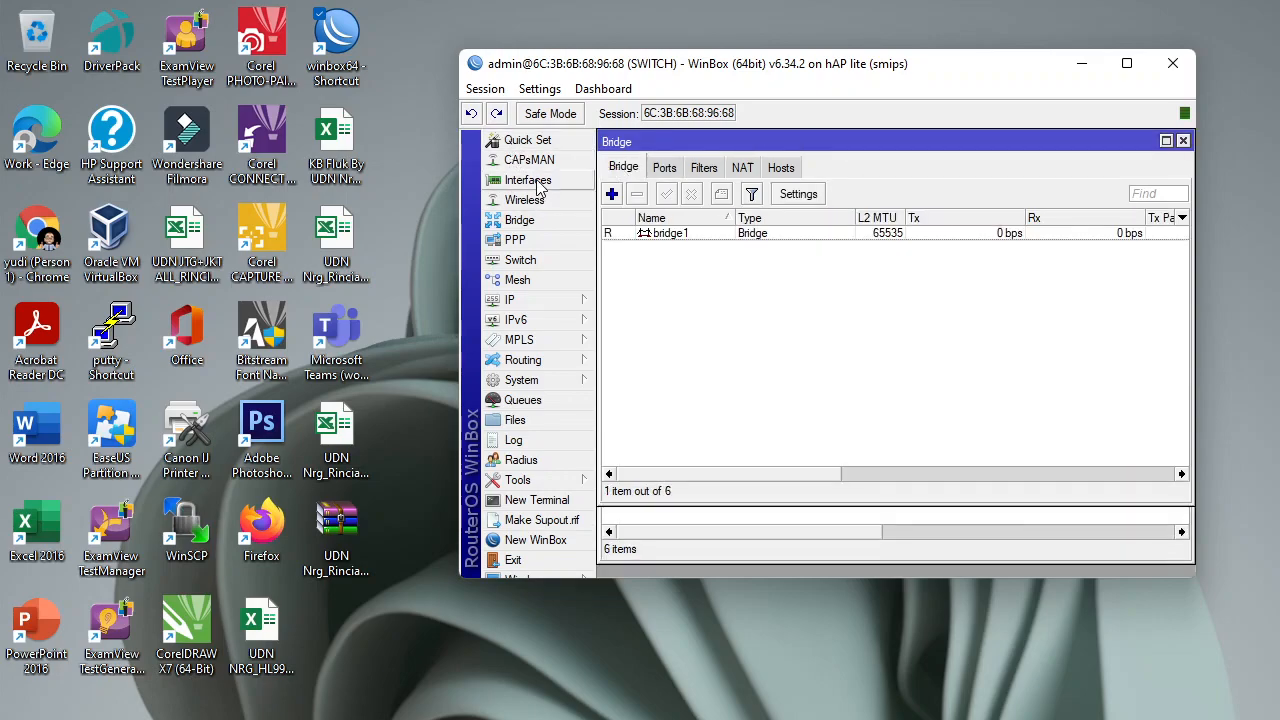
click(689, 309)
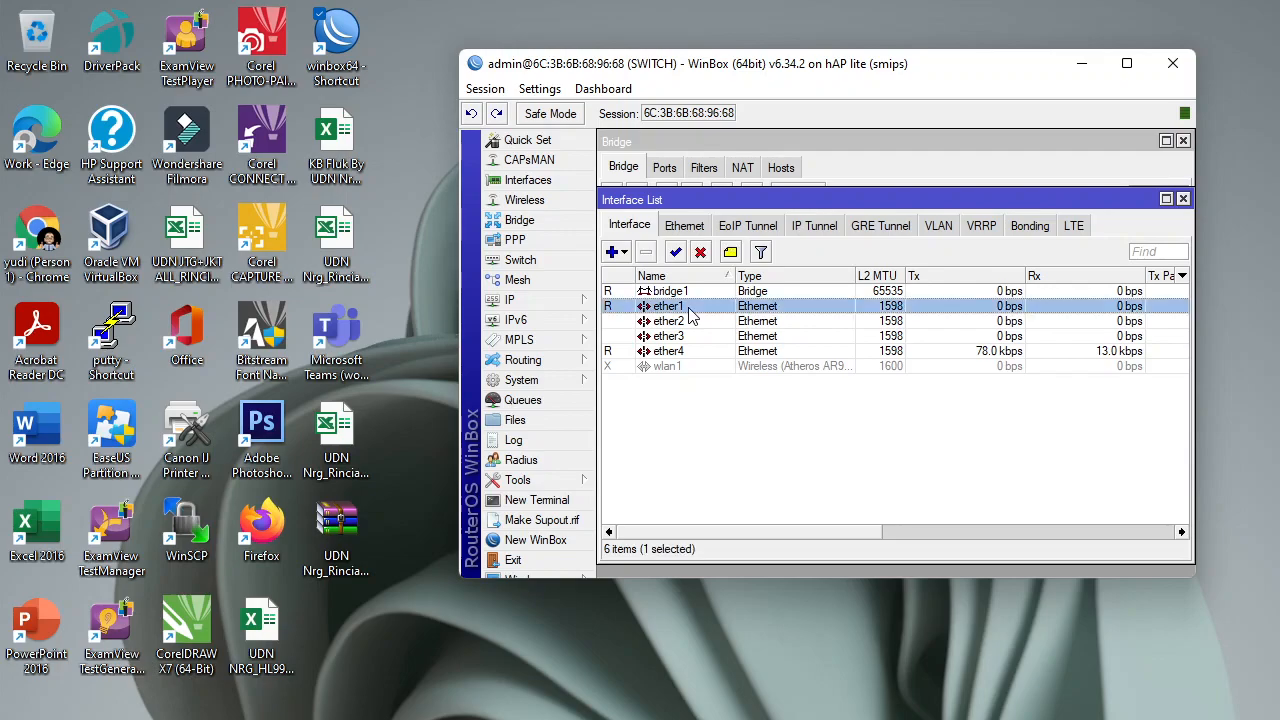
double_click(690, 314)
click(863, 195)
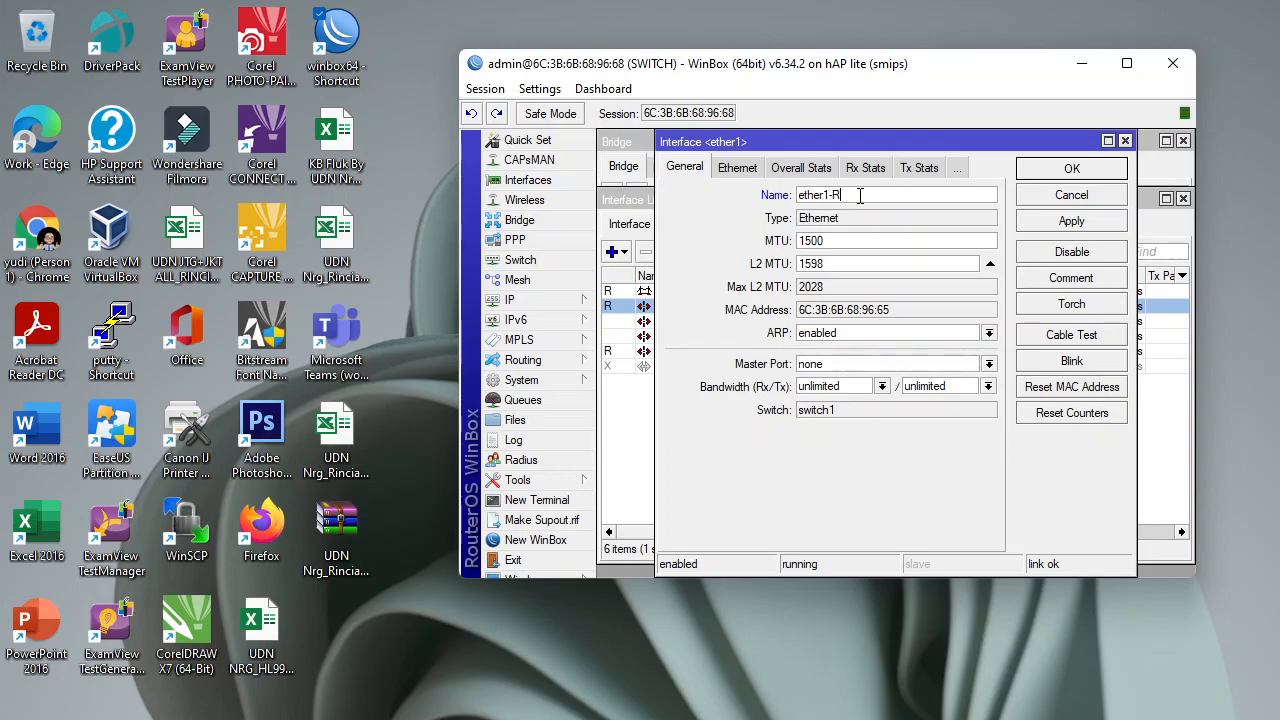
text(-ROUTER)
click(1100, 224)
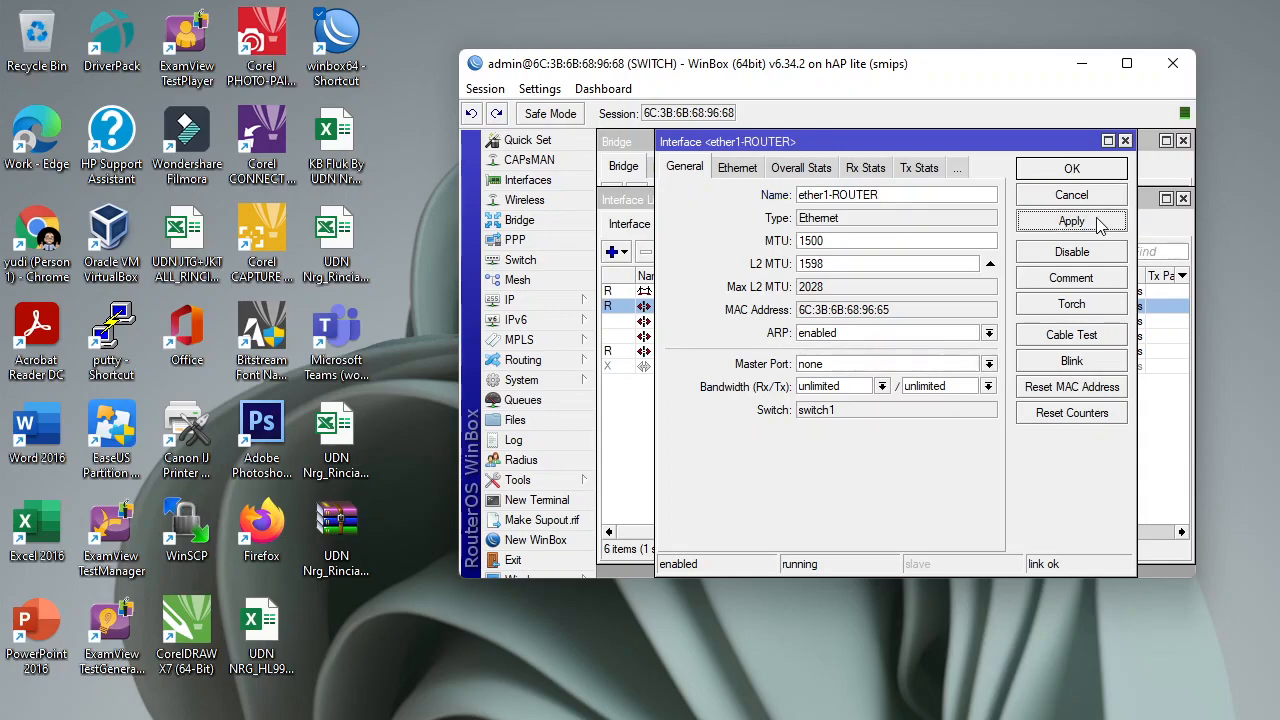
click(1071, 169)
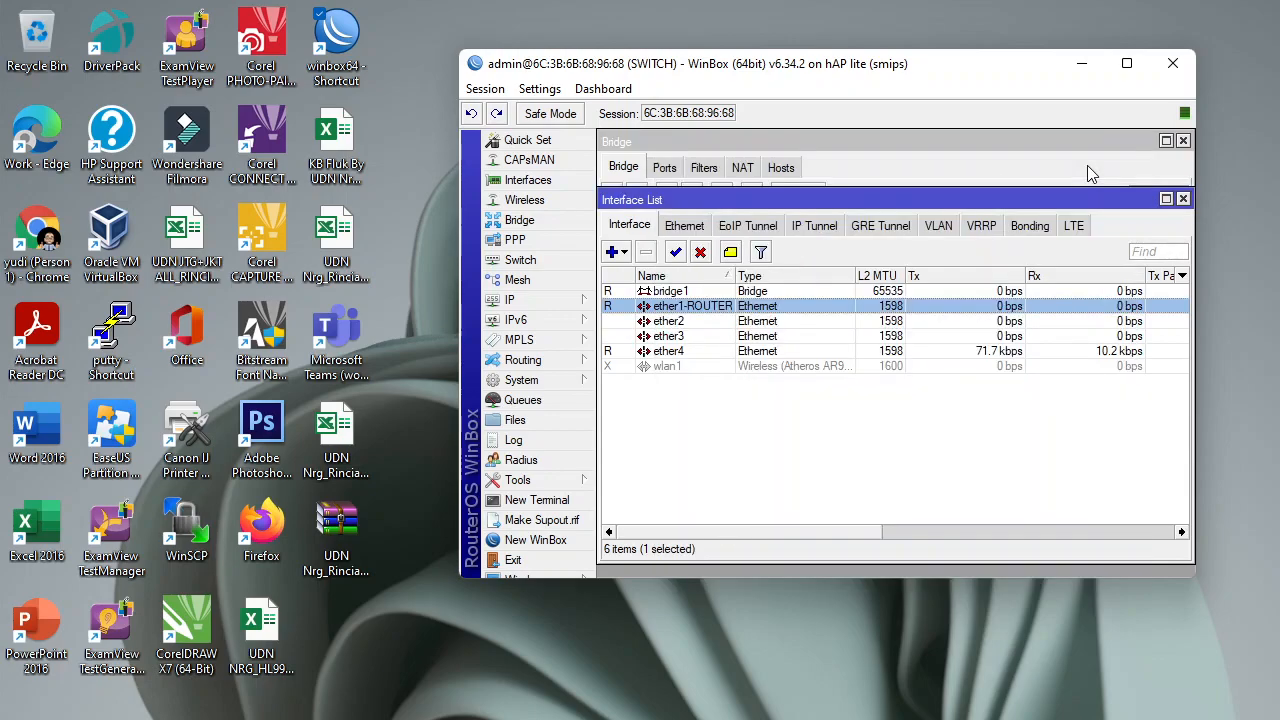
Rename ether2 to ether2-VLAN10 and ether3 to ether3-VLAN20.
double_click(686, 319)
click(843, 197)
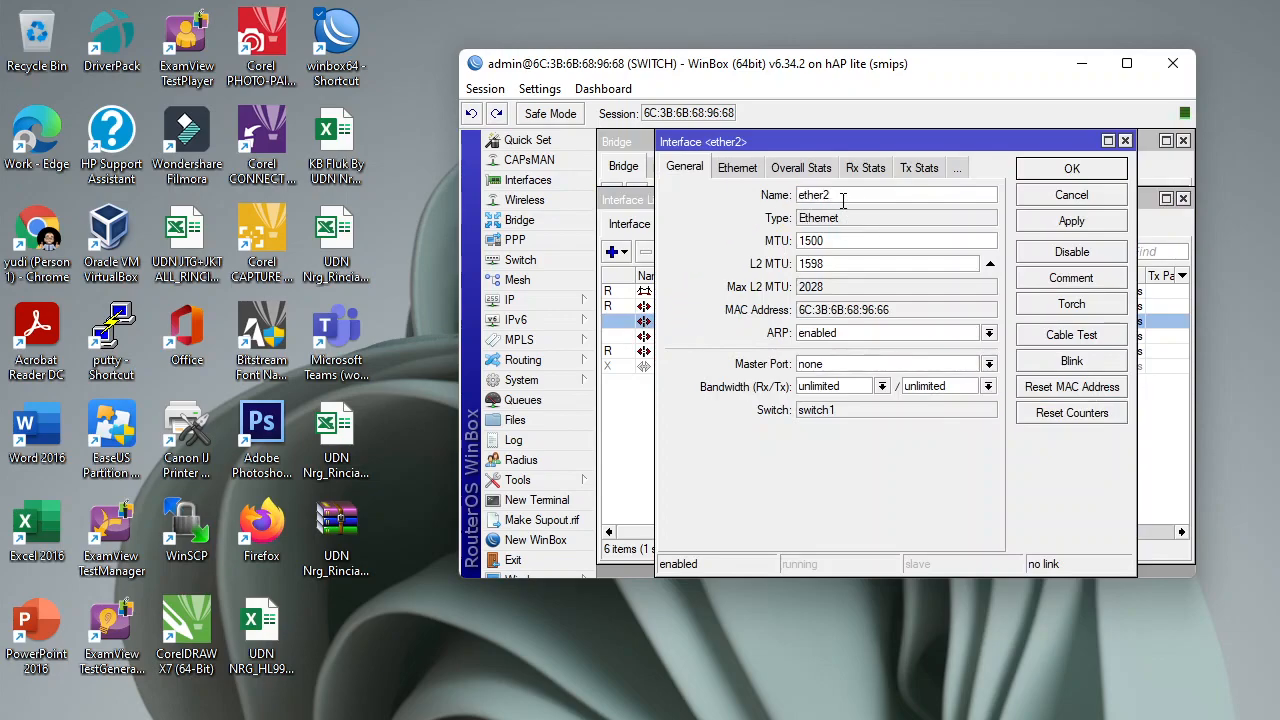
text(-V)
click(1079, 224)
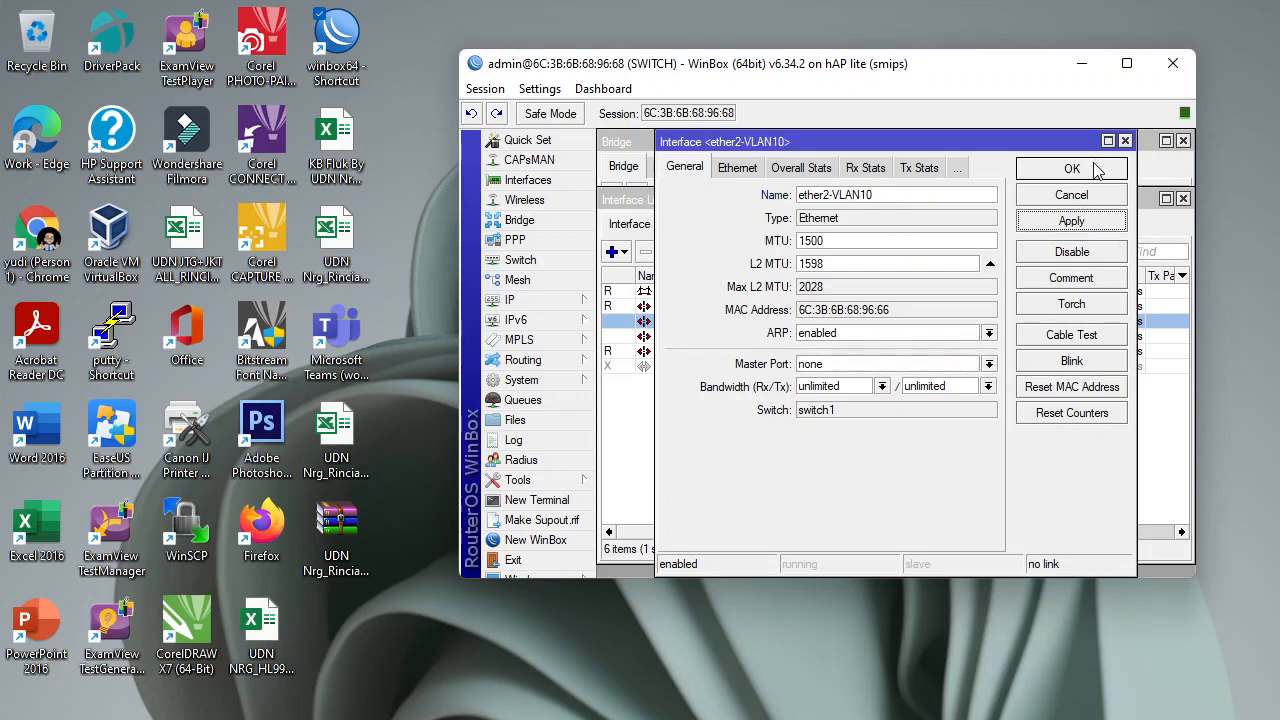
click(1096, 172)
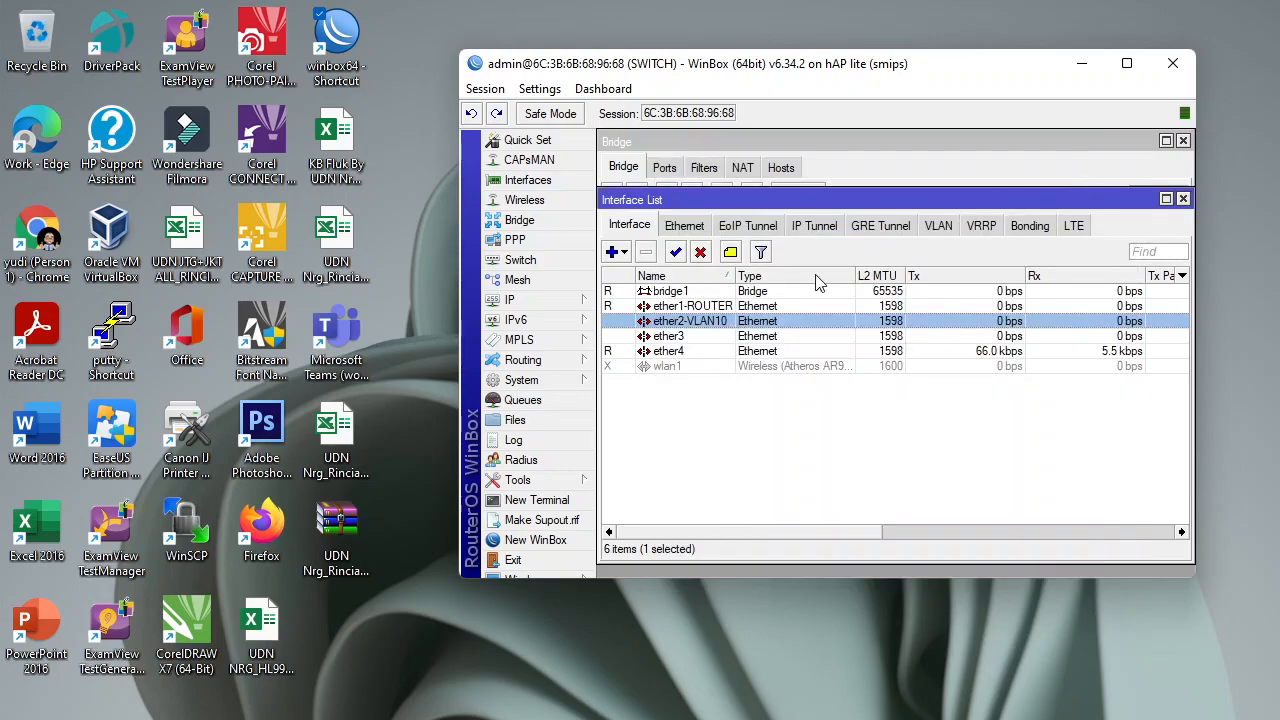
double_click(688, 338)
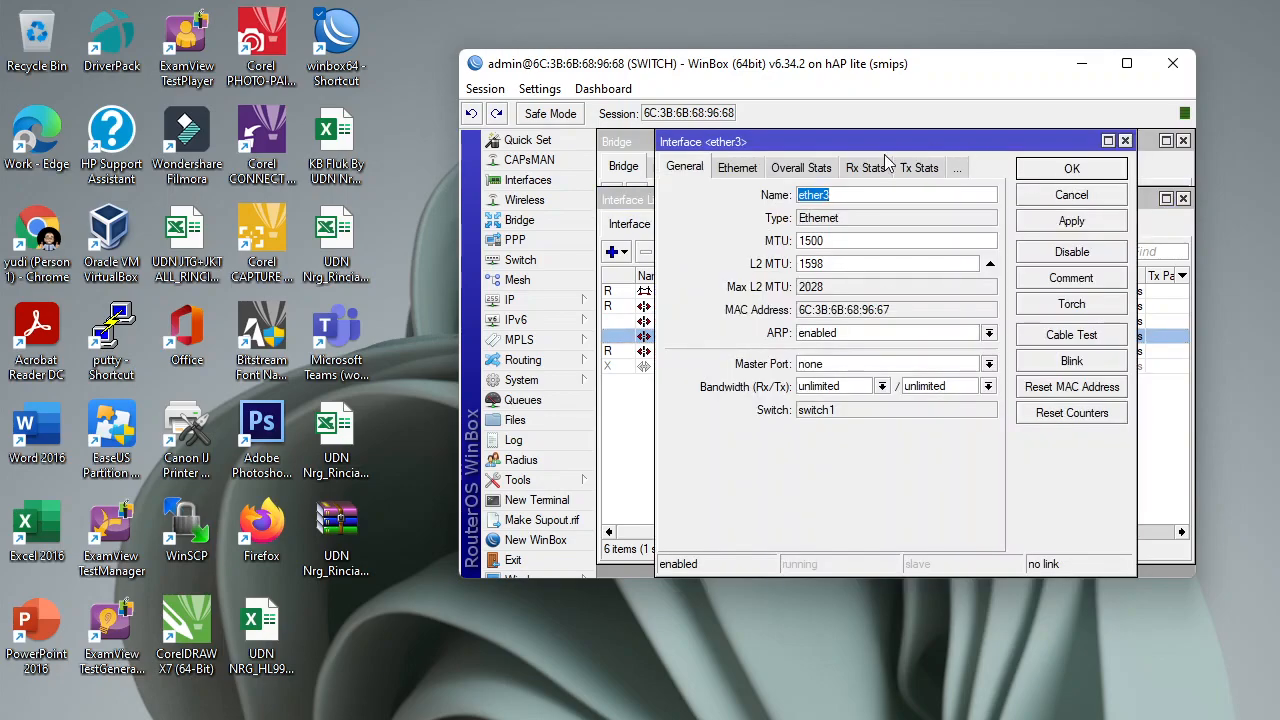
click(857, 194)
text(-VLAN20)
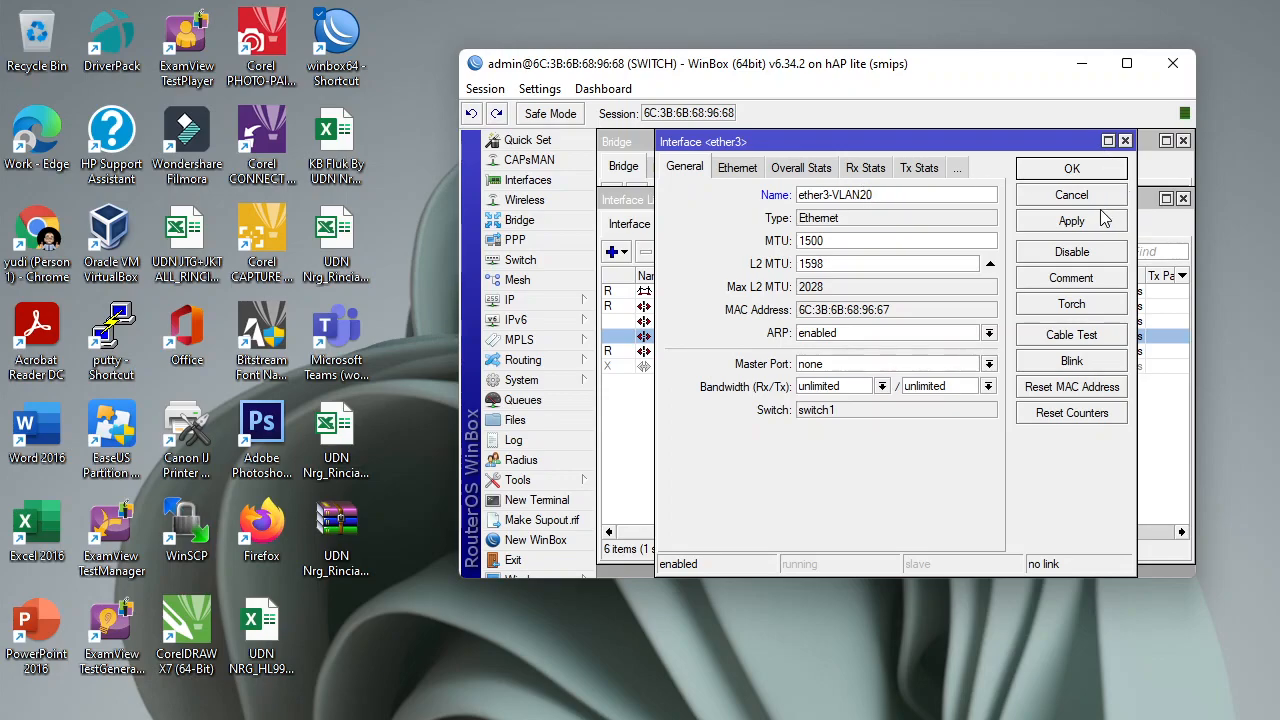
click(1106, 221)
click(1106, 170)
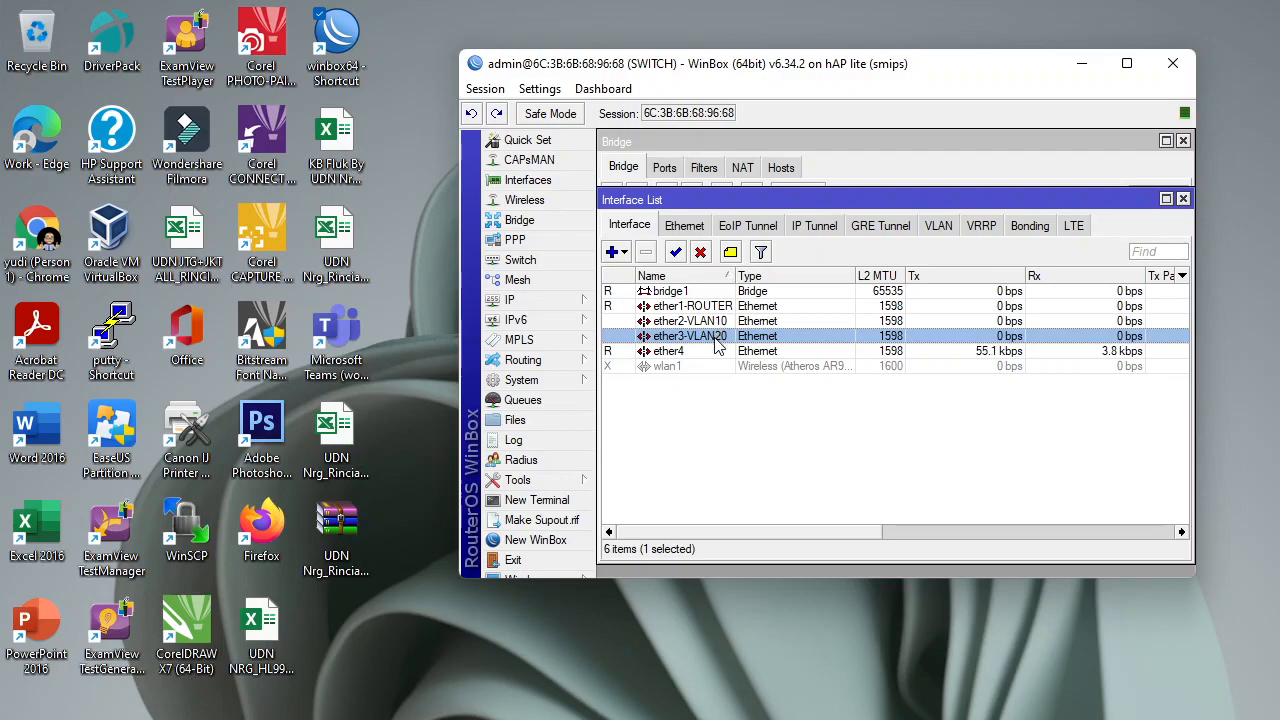
Add ether1-ROUTER as a port of bridge1.
click(543, 226)
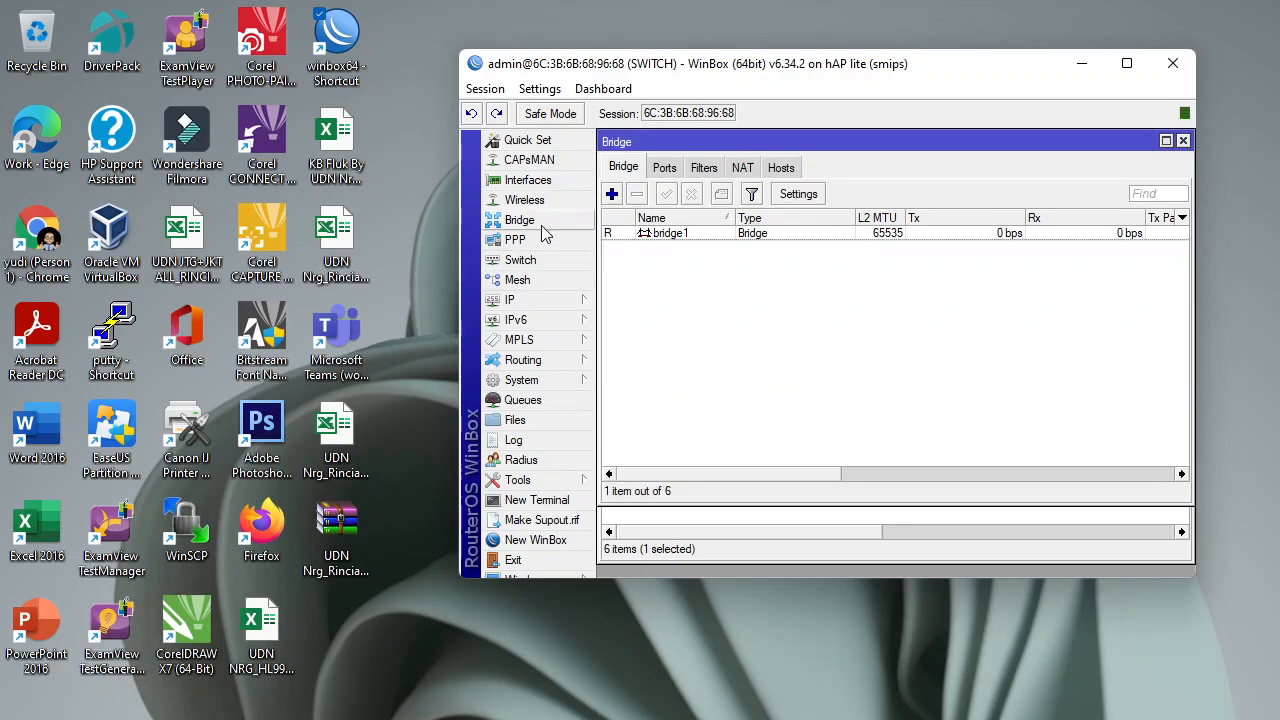
click(674, 236)
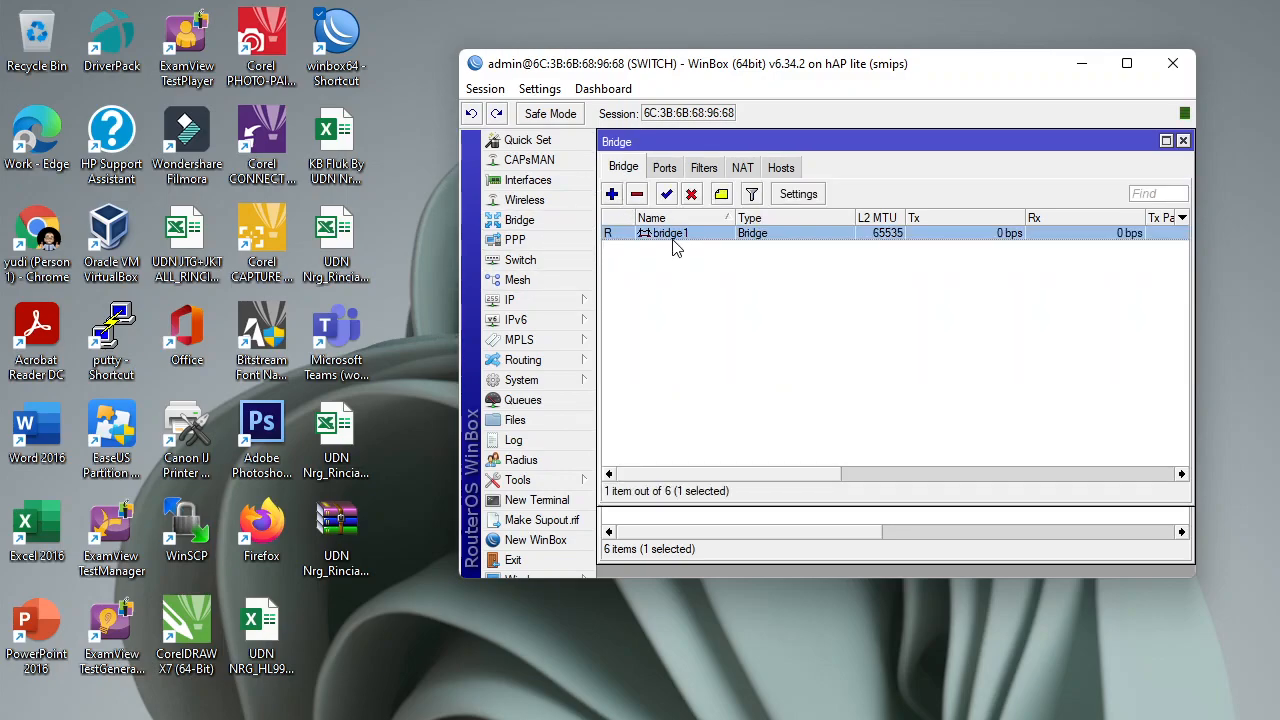
click(667, 170)
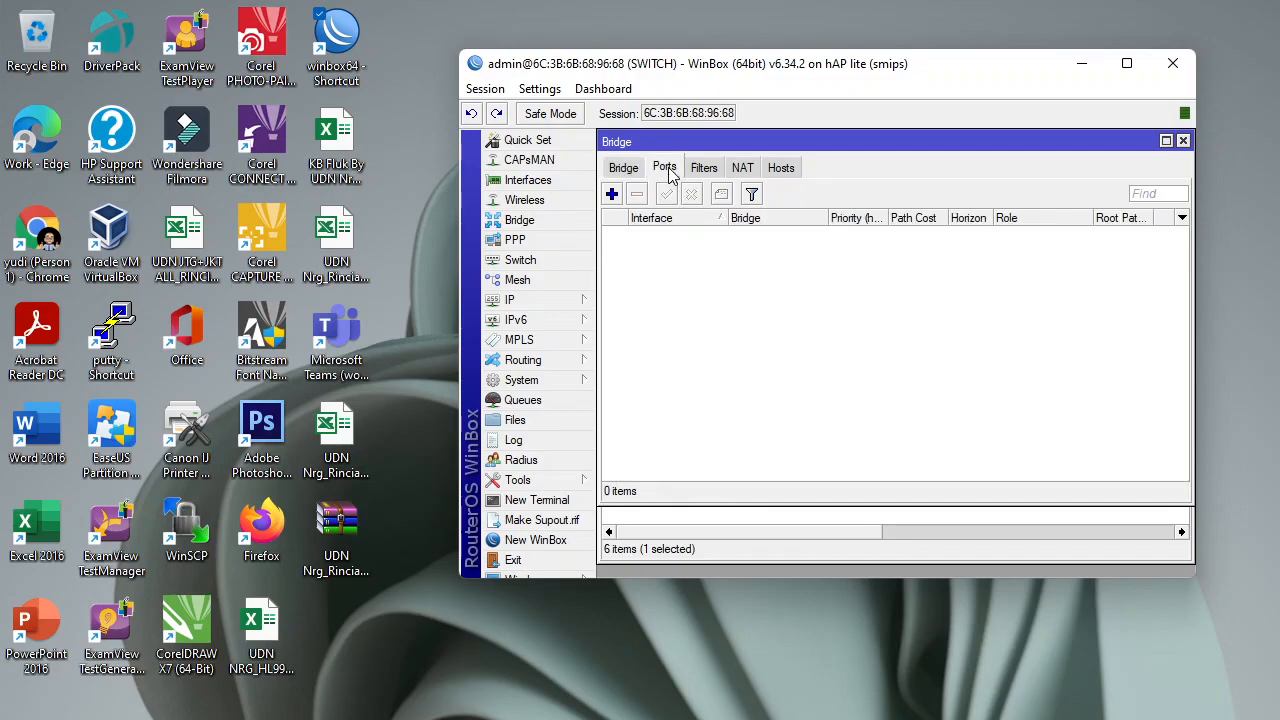
click(611, 193)
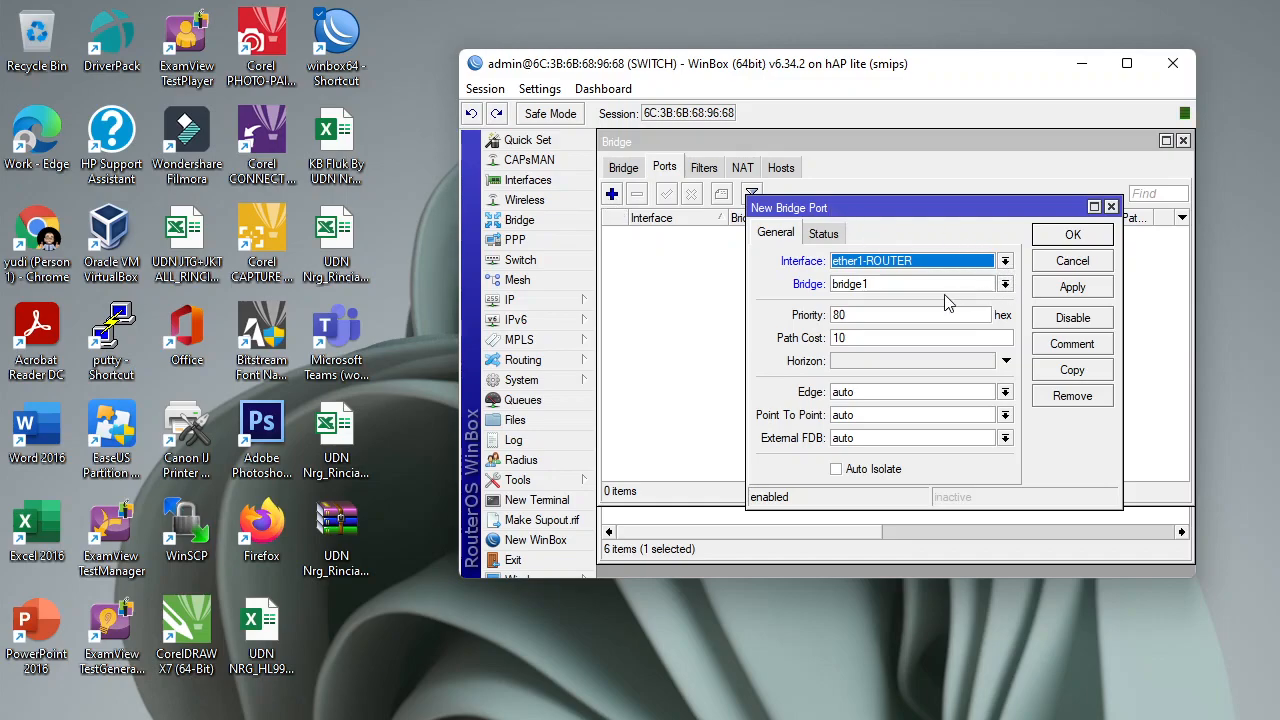
click(1071, 287)
click(1072, 235)
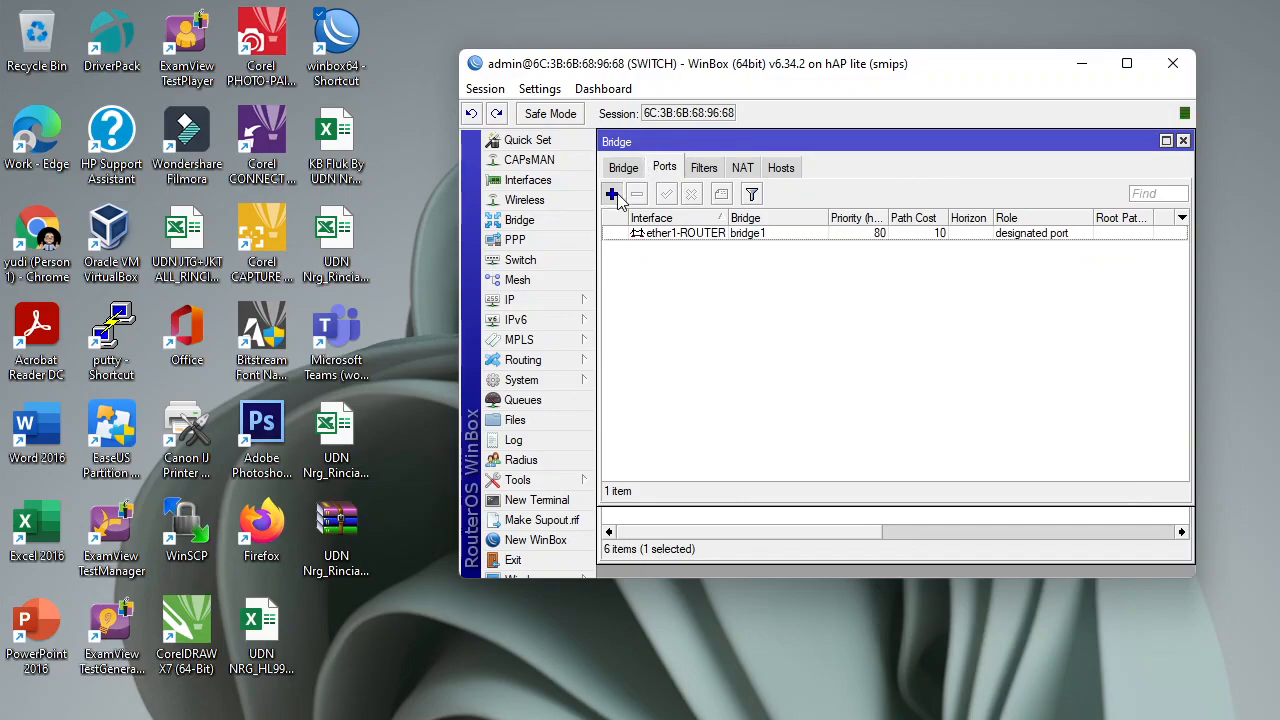
Add ether2-VLAN10 as a port of bridge1.
click(612, 193)
click(1004, 262)
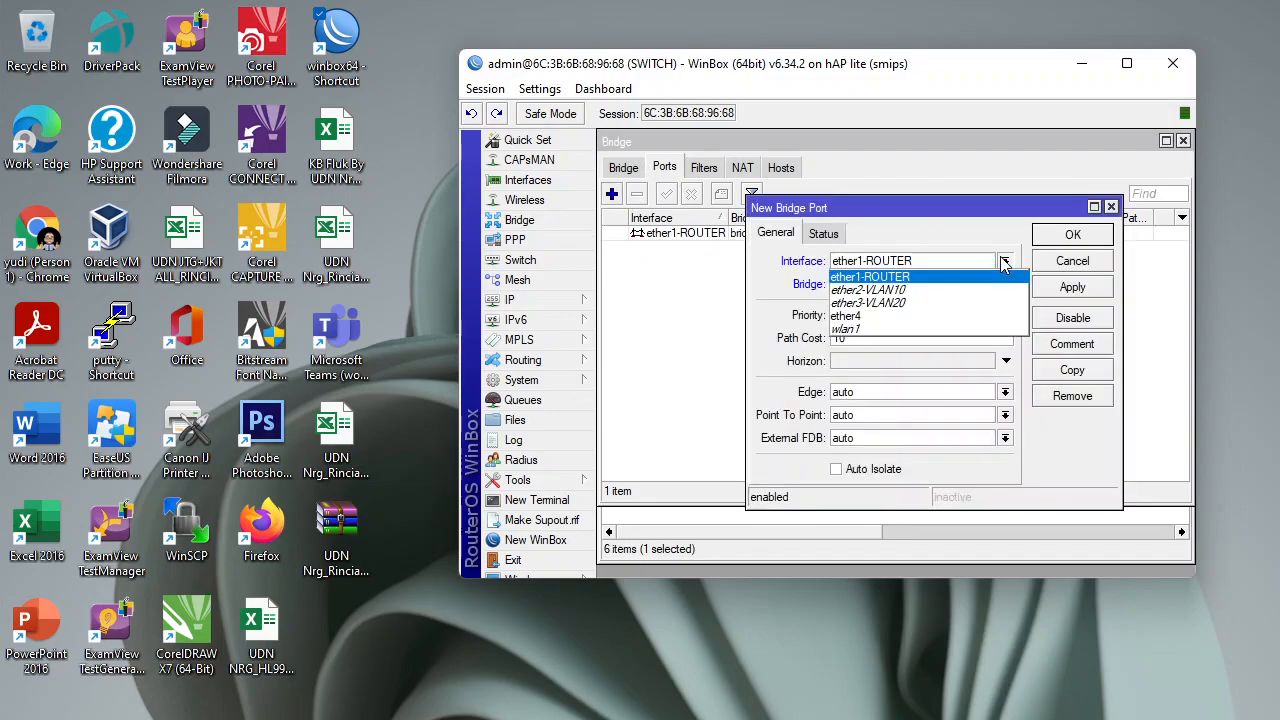
click(980, 287)
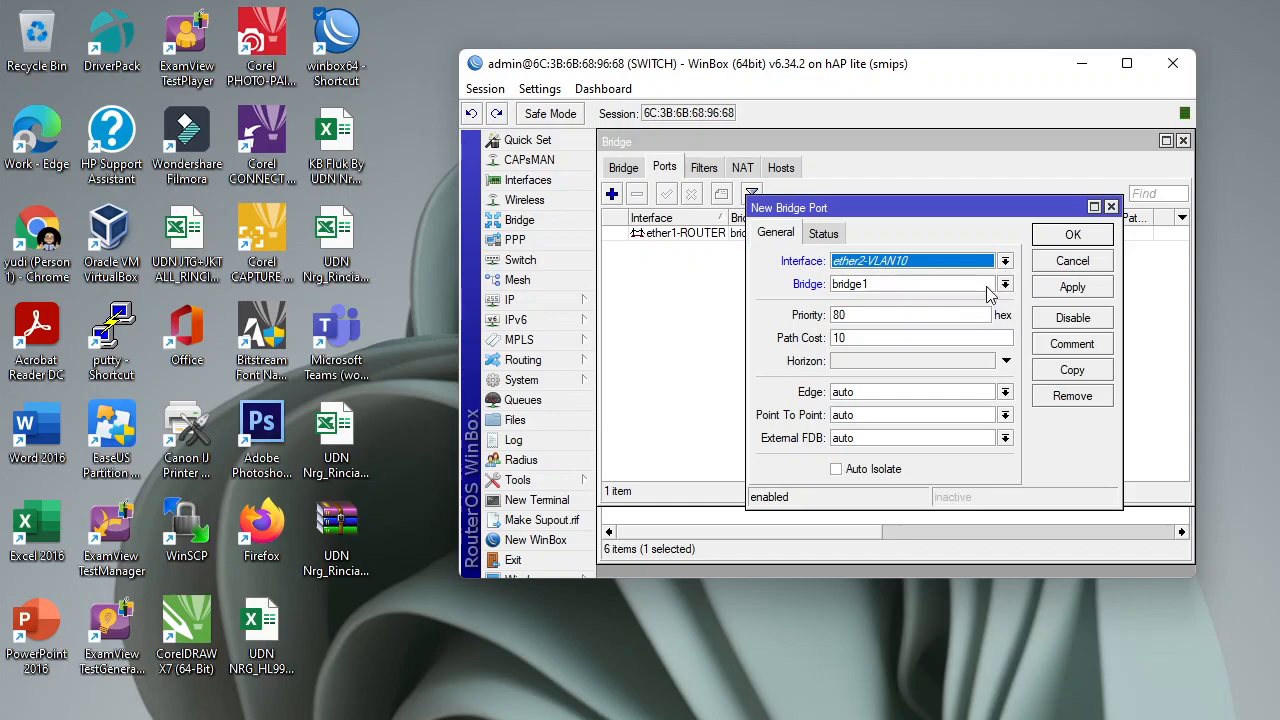
click(1073, 288)
click(1073, 235)
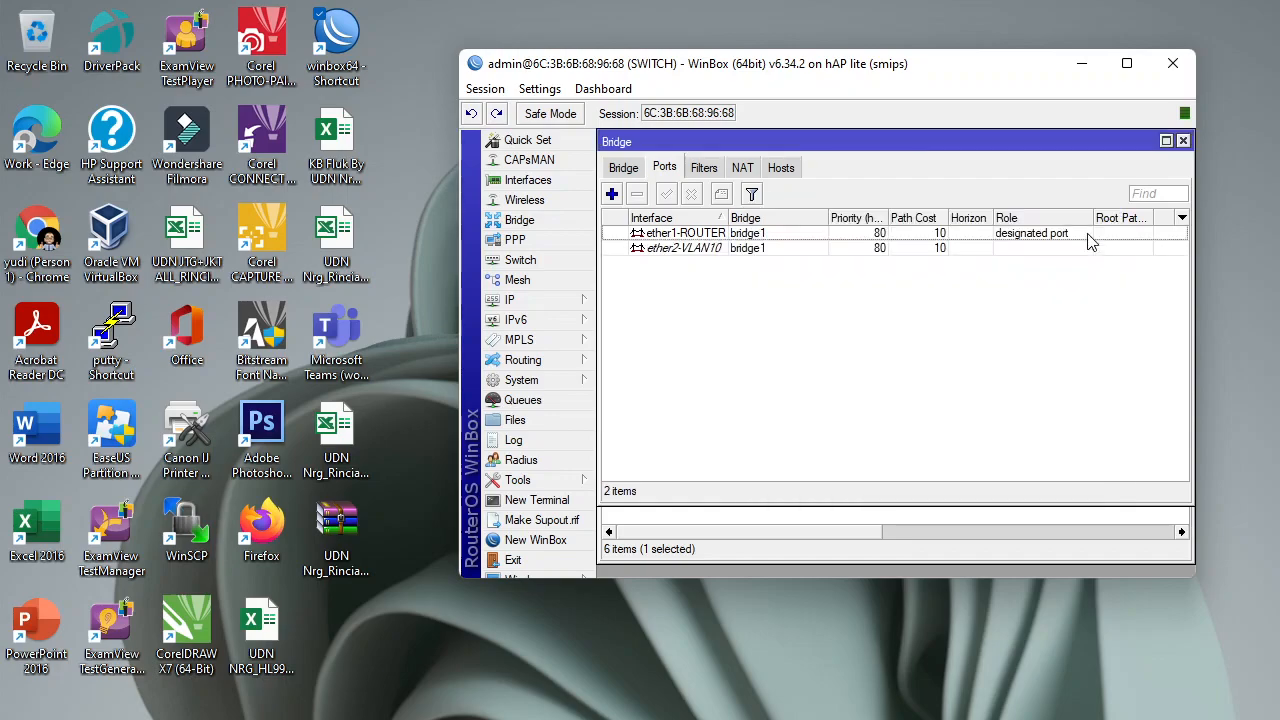
Add ether3-VLAN20 as a port of bridge1 and close the Bridge window.
click(611, 193)
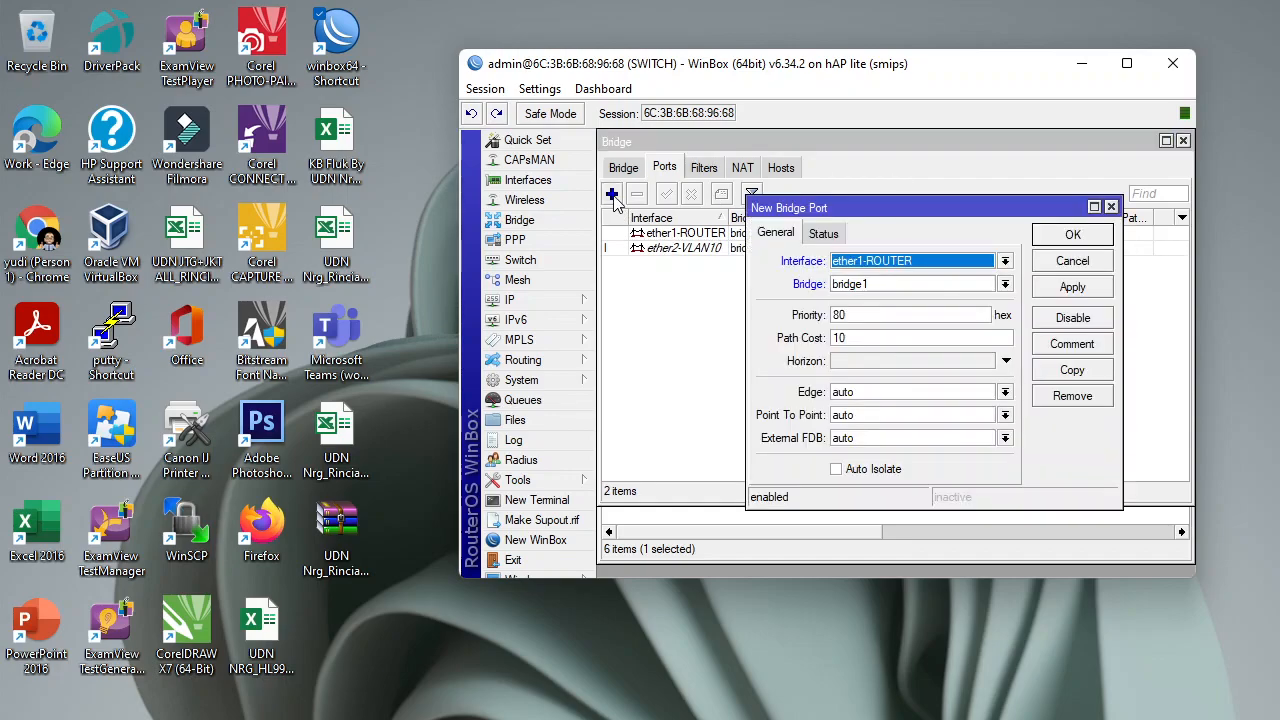
click(1004, 263)
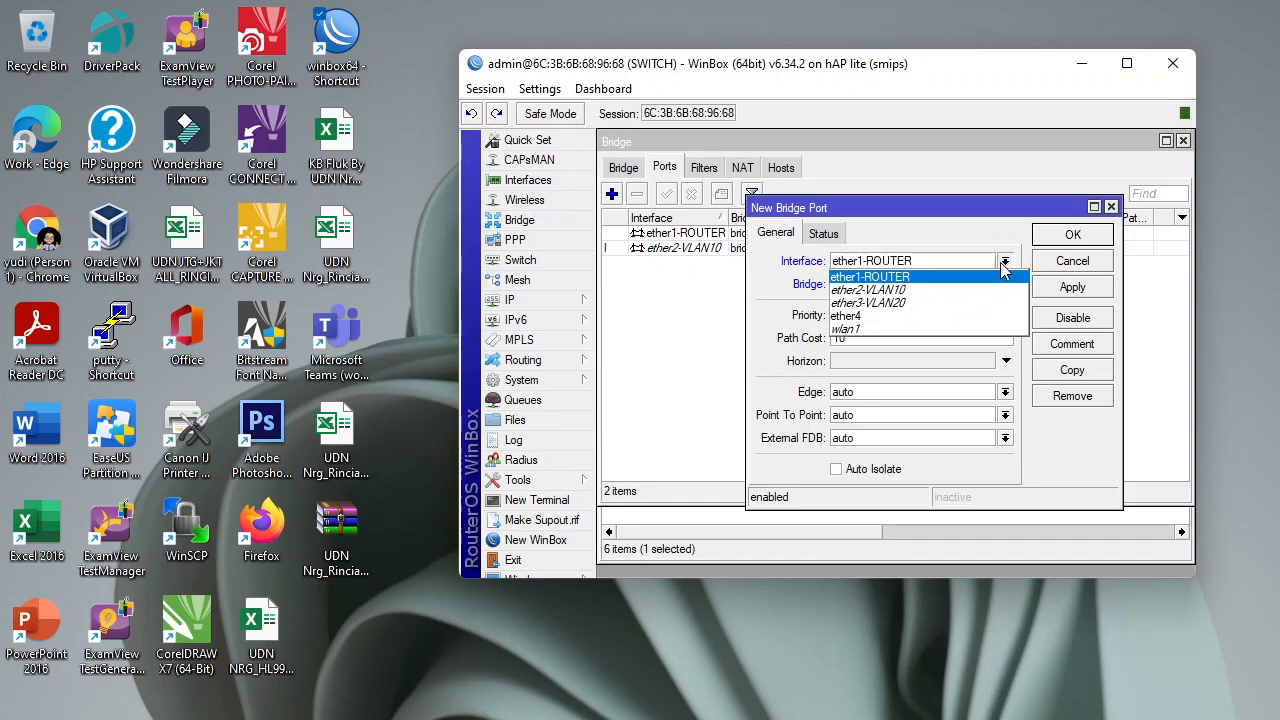
click(979, 310)
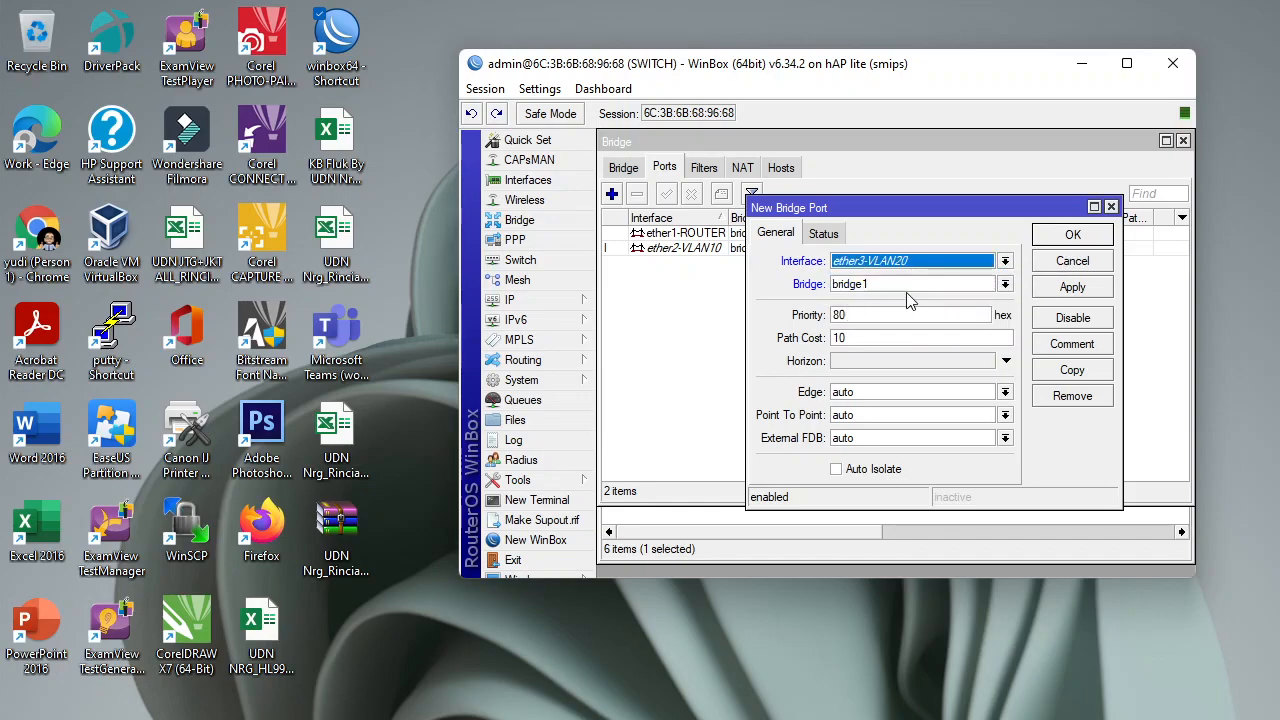
click(1098, 289)
click(1094, 236)
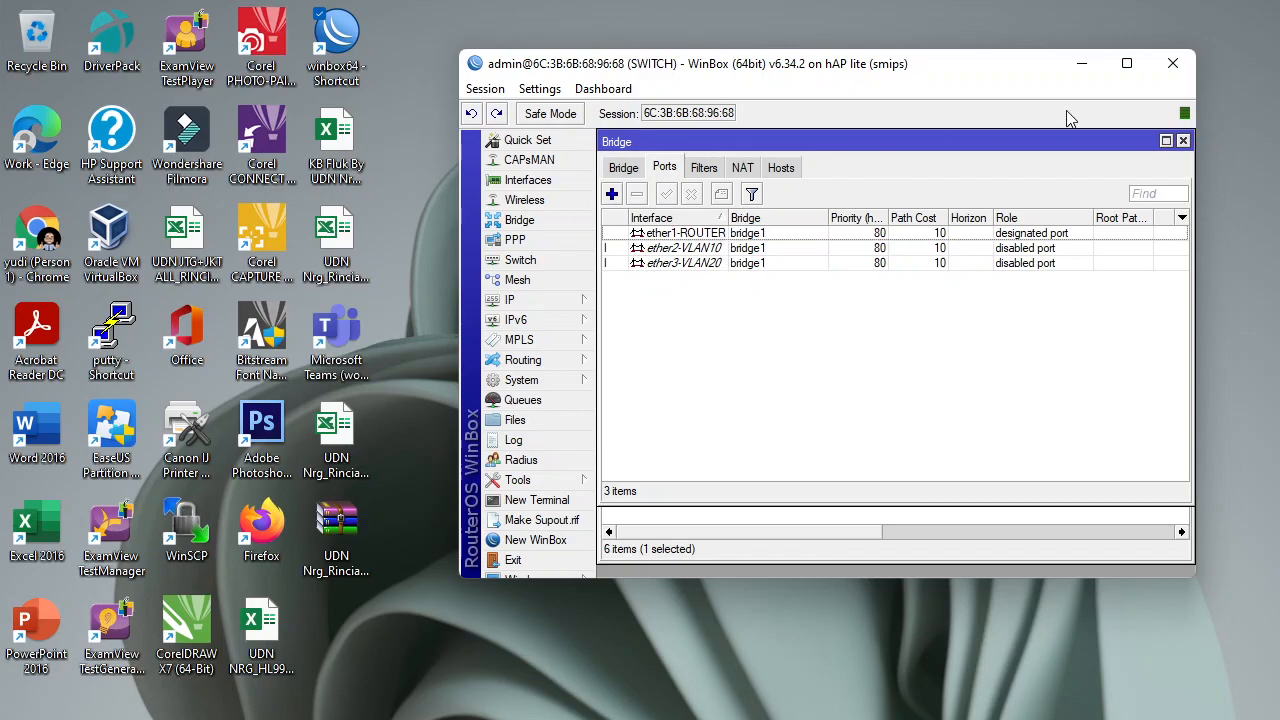
click(1183, 141)
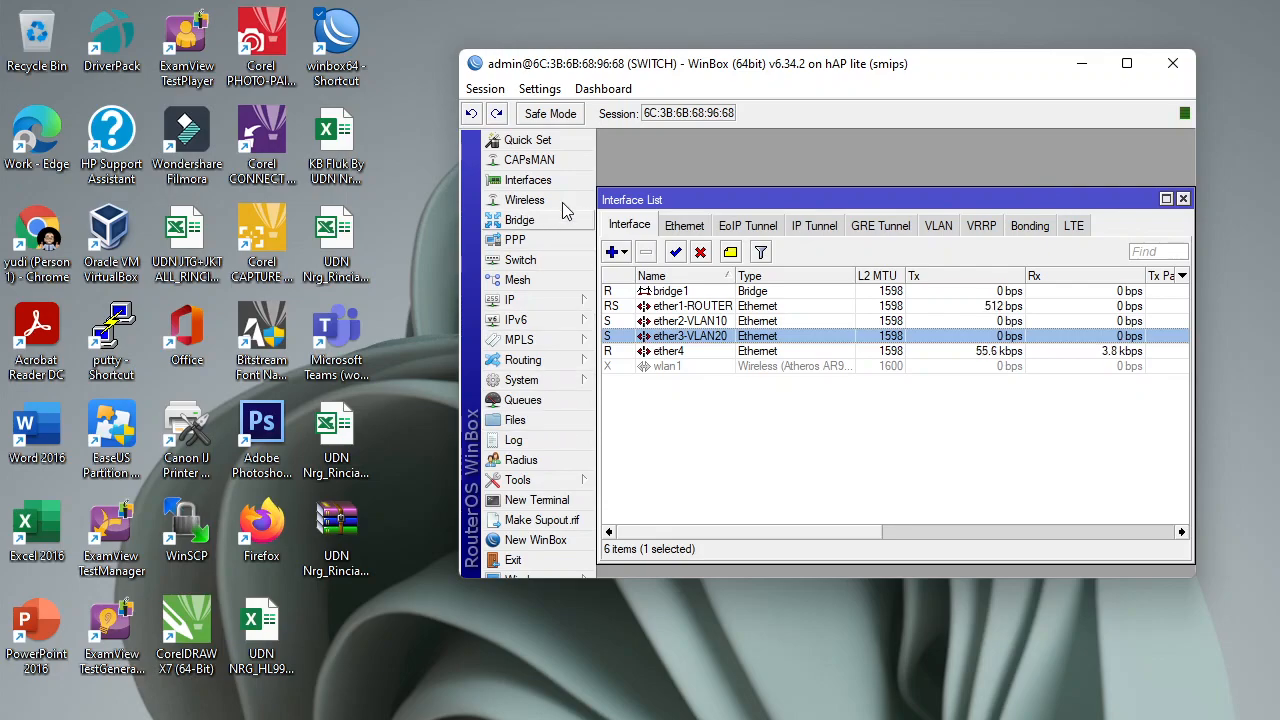
Create a switch1 VLAN entry with ID 10 and member ports ether1-ROUTER and ether2-VLAN10.
click(1182, 198)
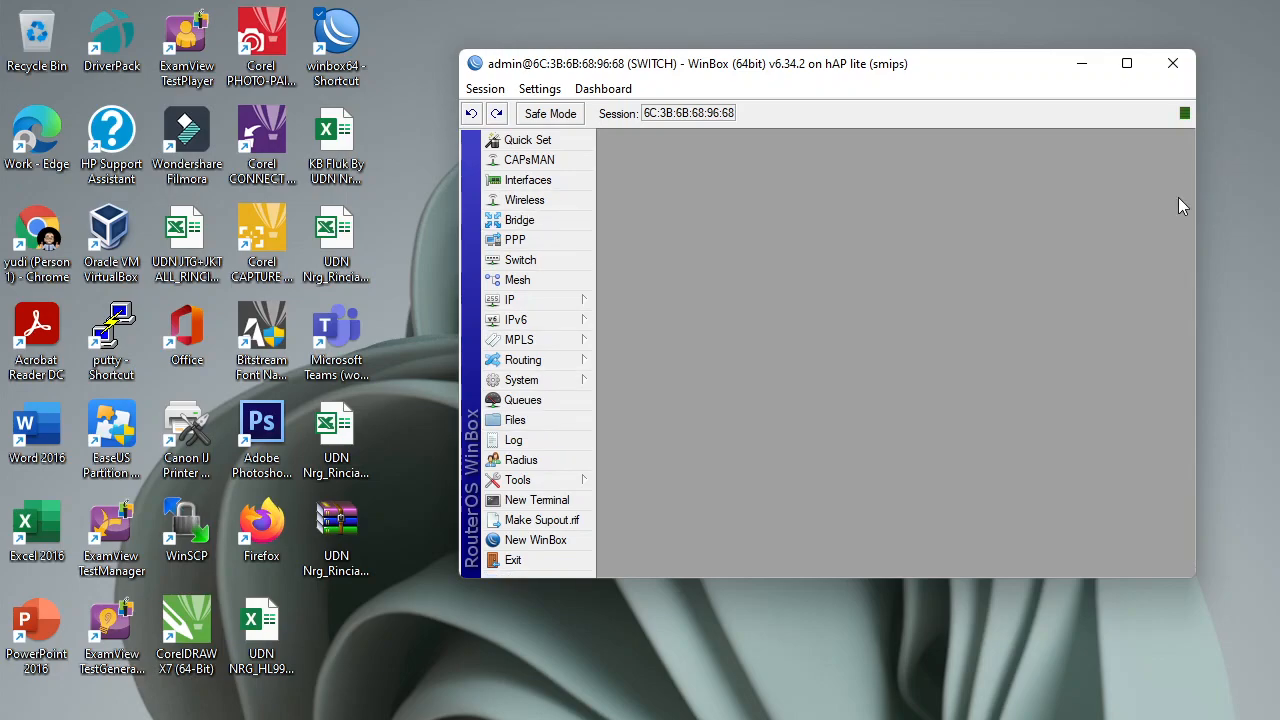
click(524, 262)
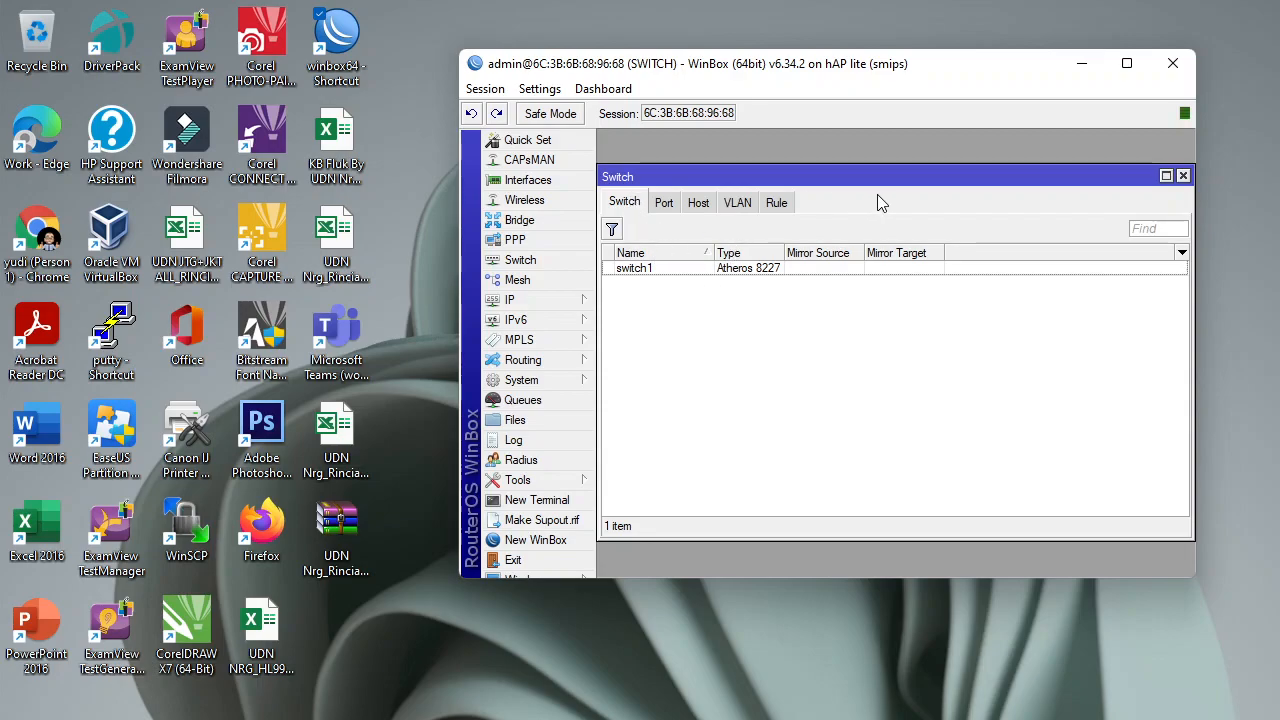
click(739, 203)
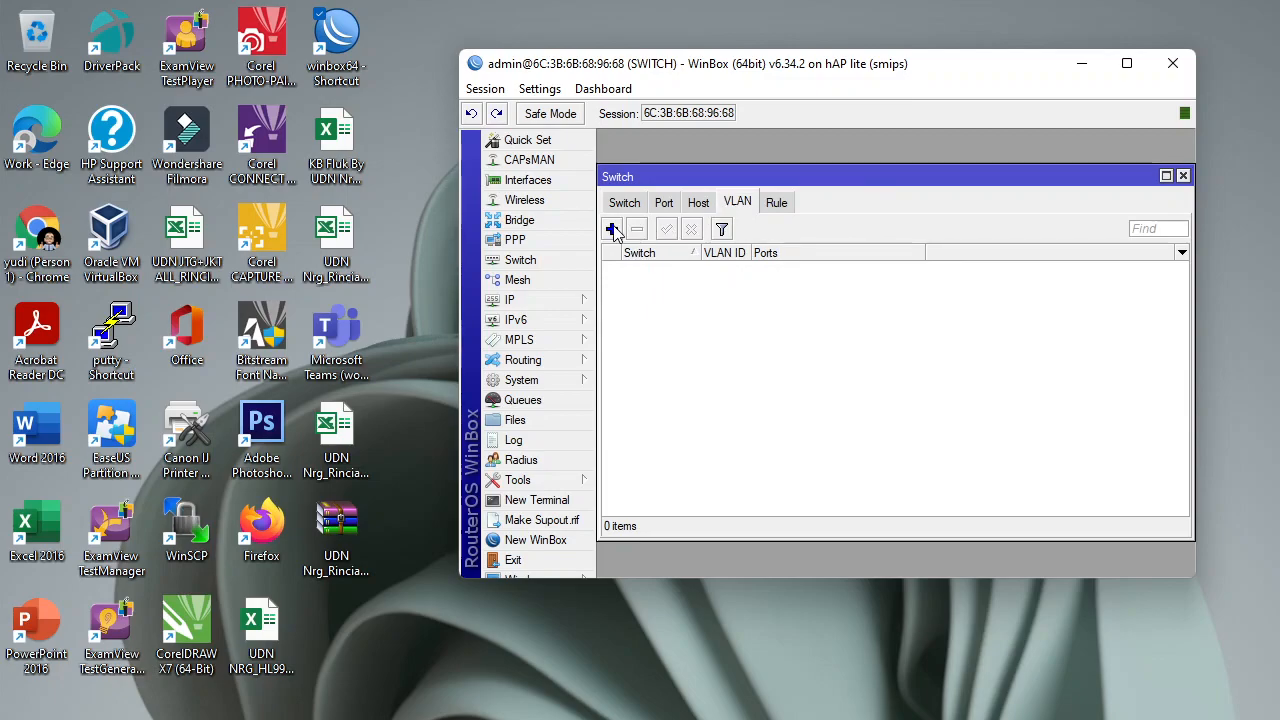
click(612, 230)
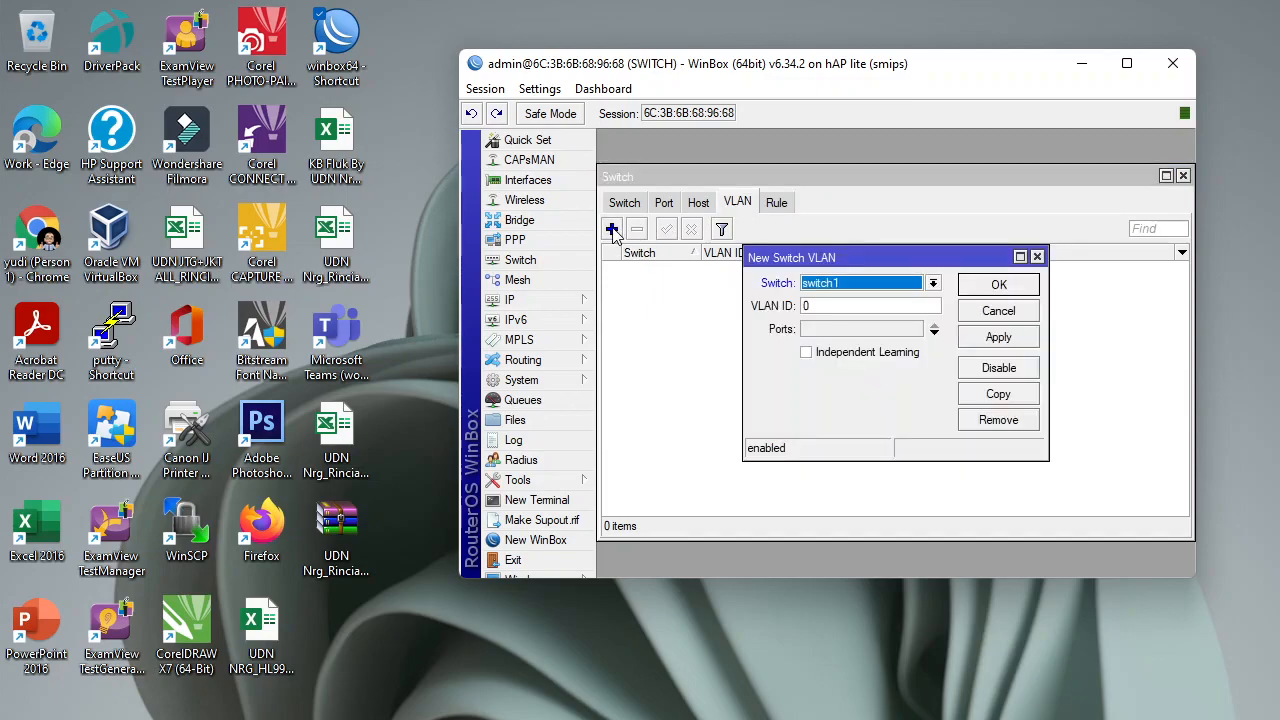
click(812, 306)
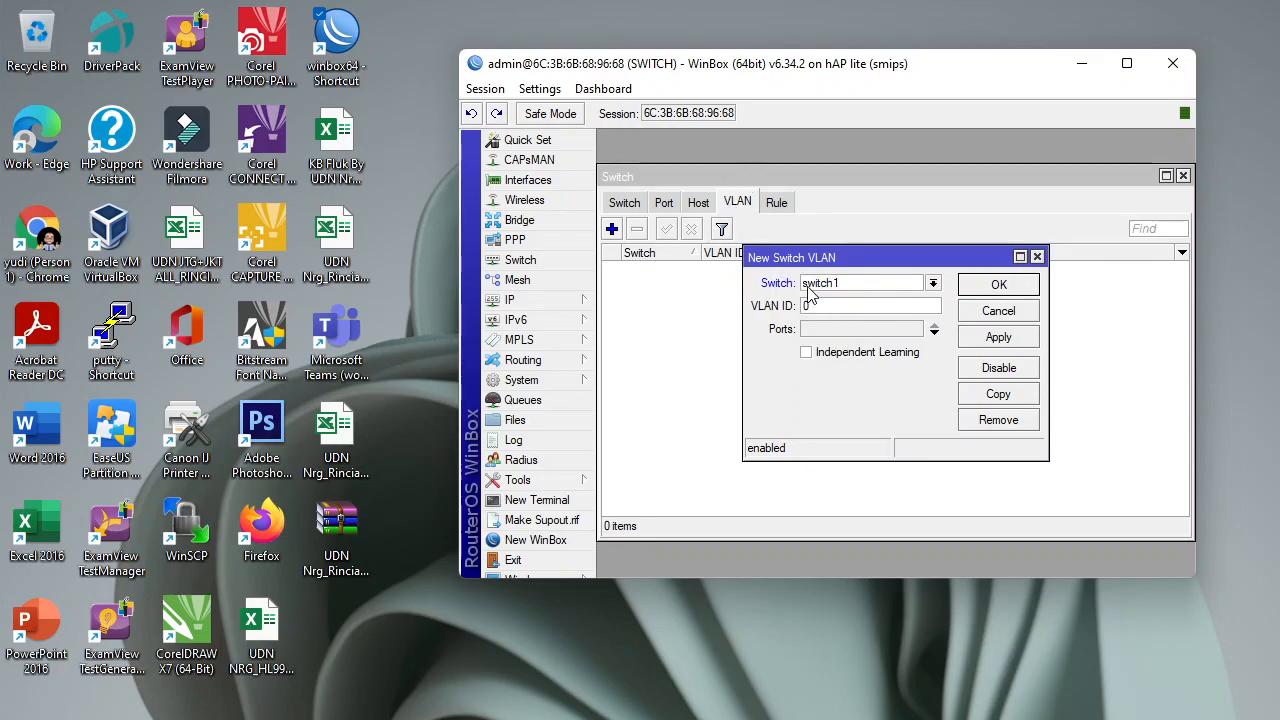
text(1)
click(936, 334)
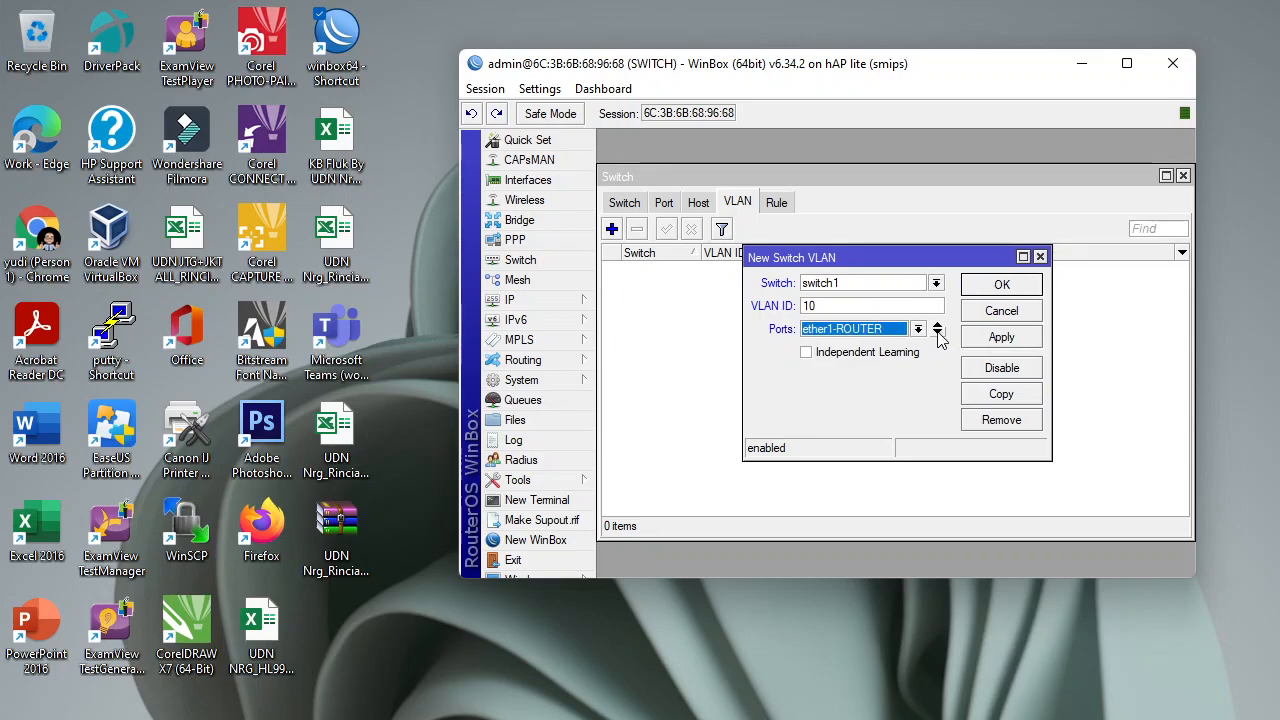
click(938, 334)
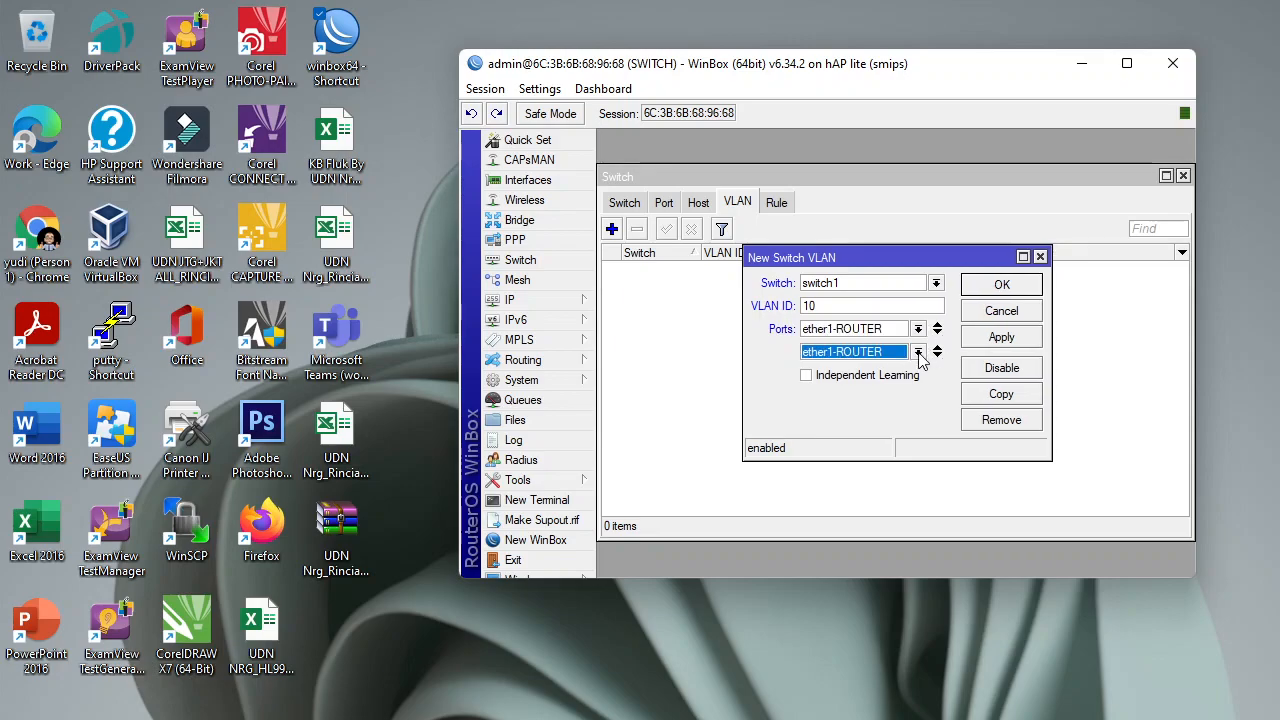
click(918, 352)
click(895, 382)
click(1029, 340)
click(1002, 287)
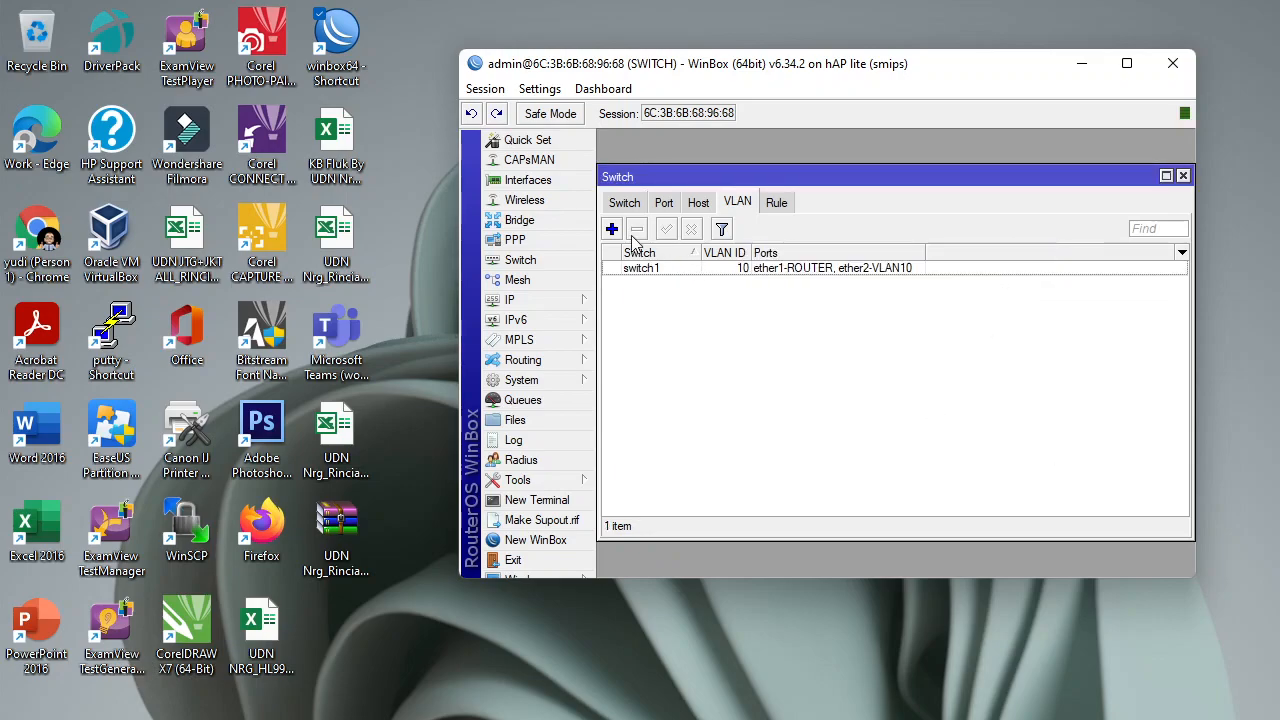
Add a switch1 VLAN entry with ID 20 and member ports ether1-ROUTER and ether3-VLAN20.
click(612, 230)
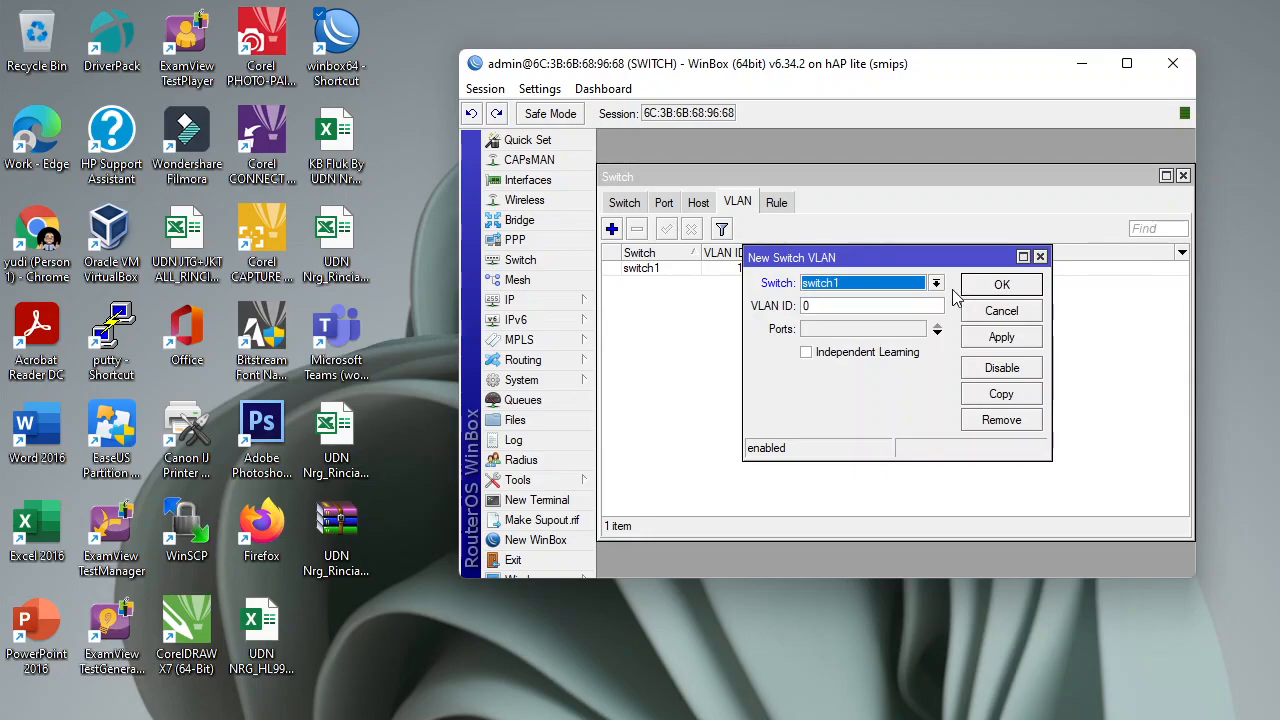
click(850, 306)
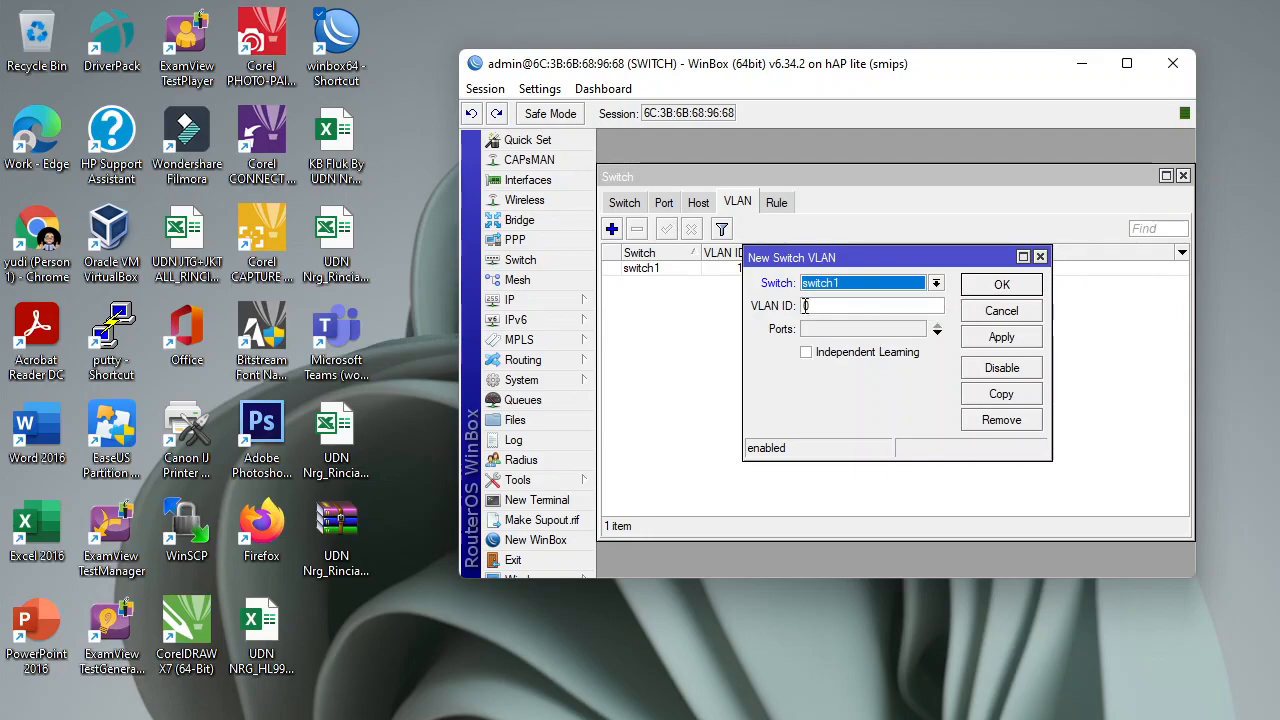
text(20)
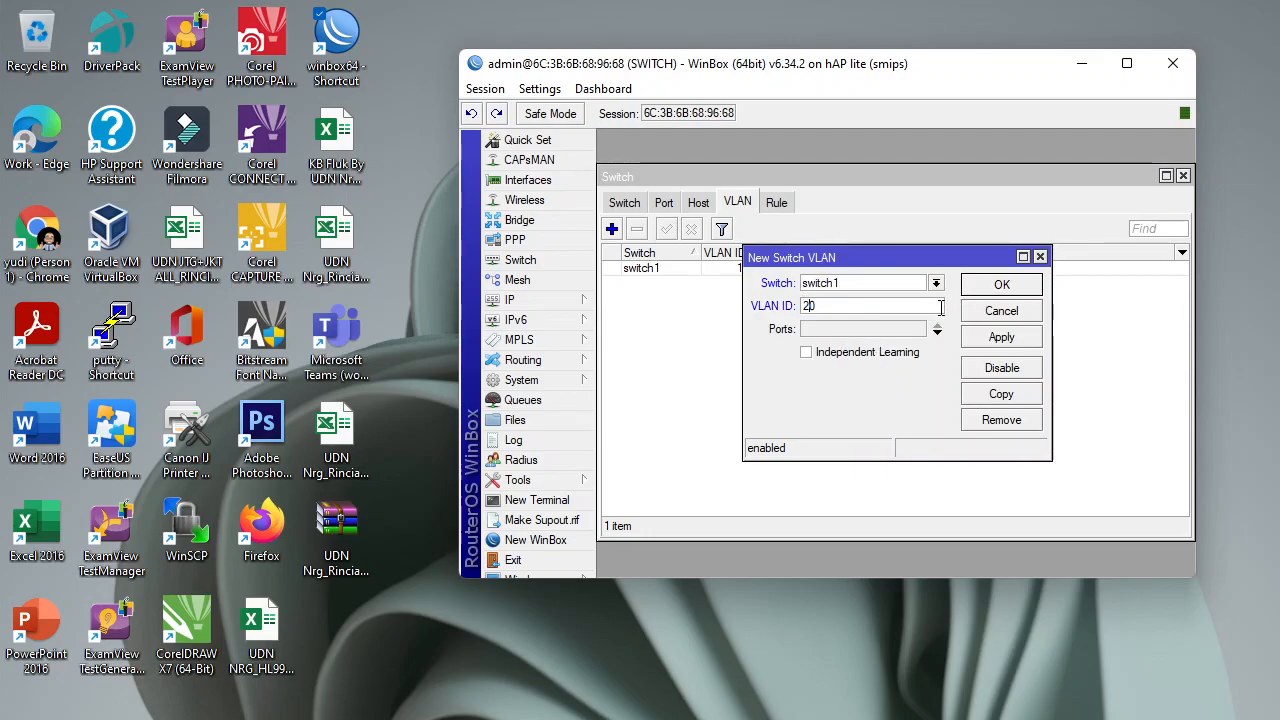
click(938, 333)
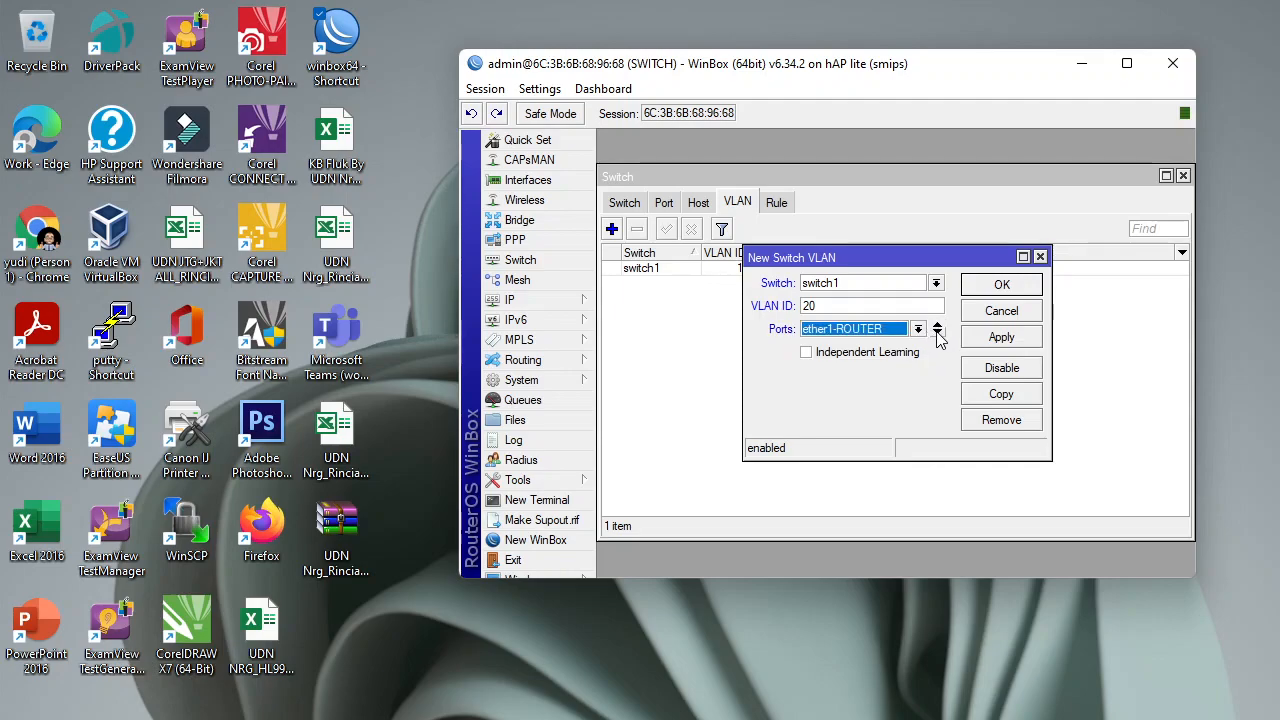
click(938, 335)
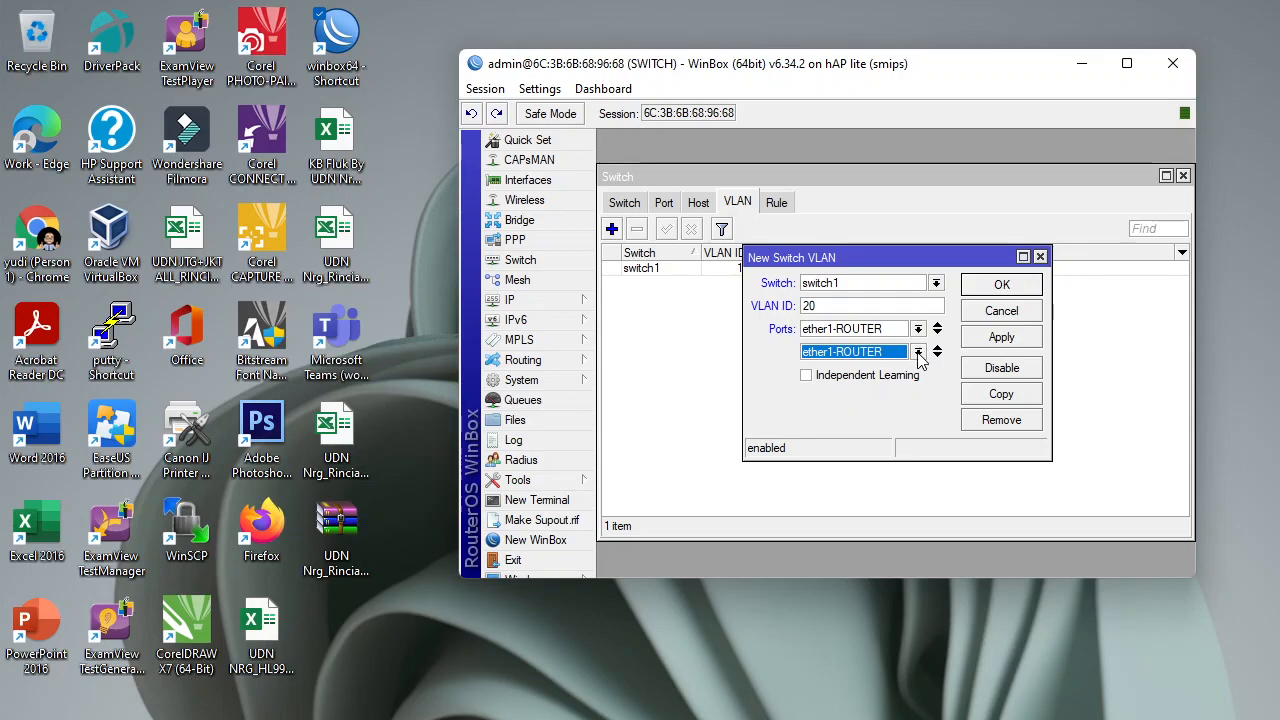
click(918, 354)
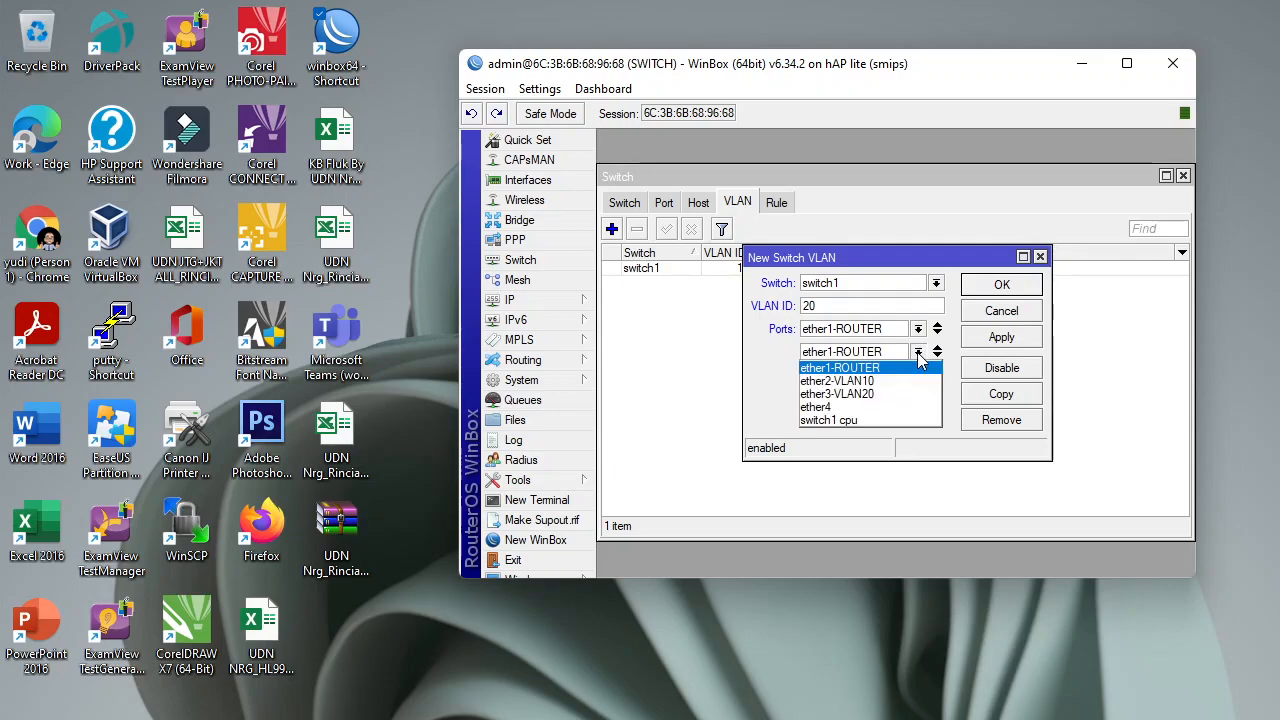
click(889, 394)
click(1012, 338)
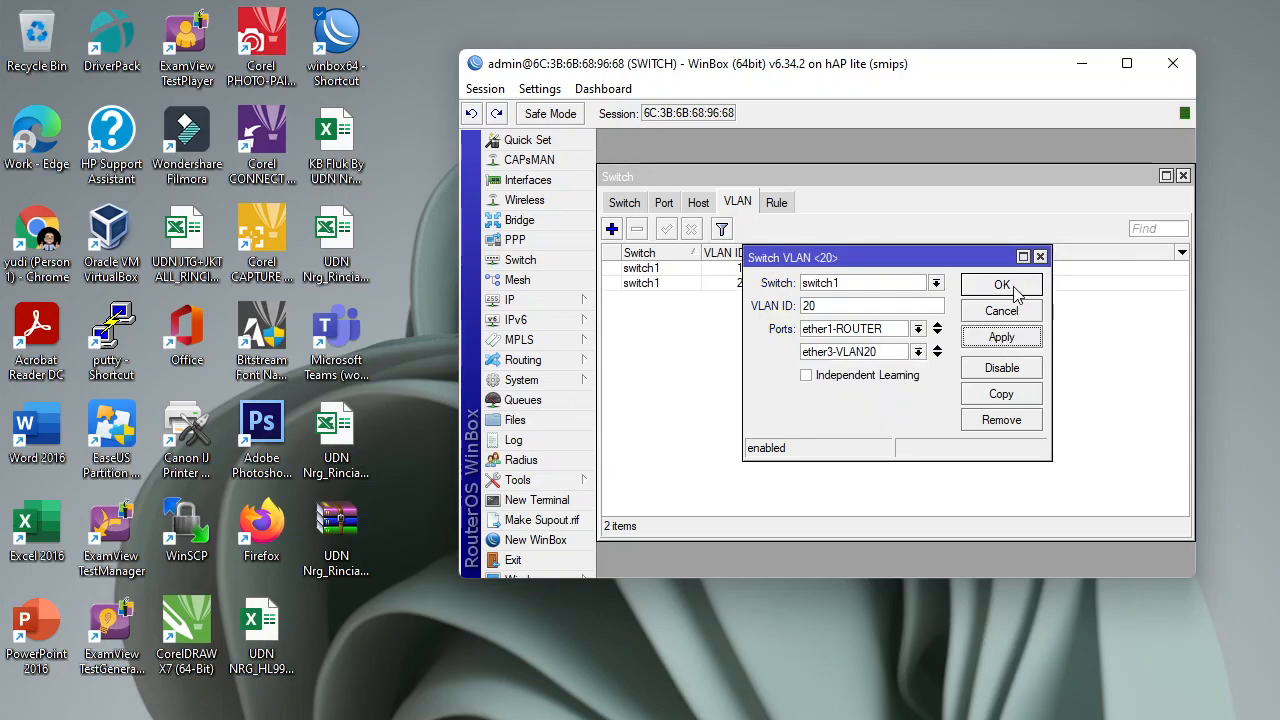
click(1010, 287)
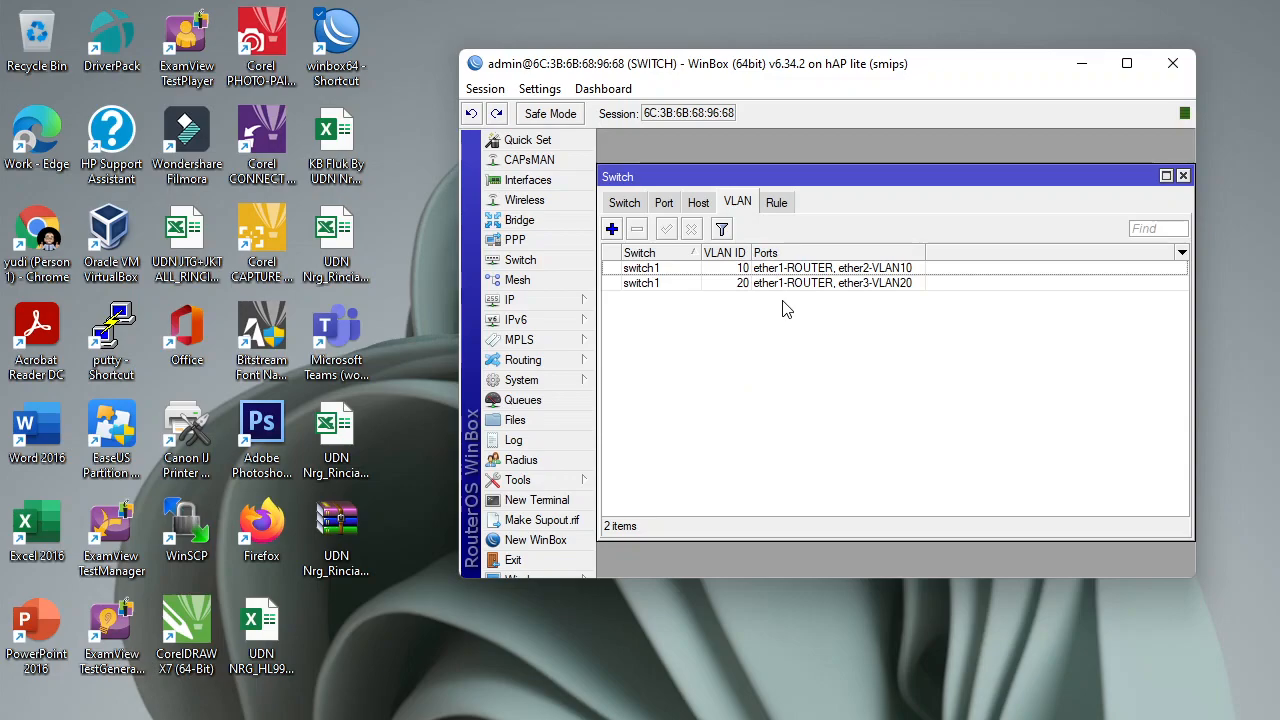
Set switch port ether1-ROUTER to VLAN Mode secure and VLAN Header 'add if missing'.
click(664, 204)
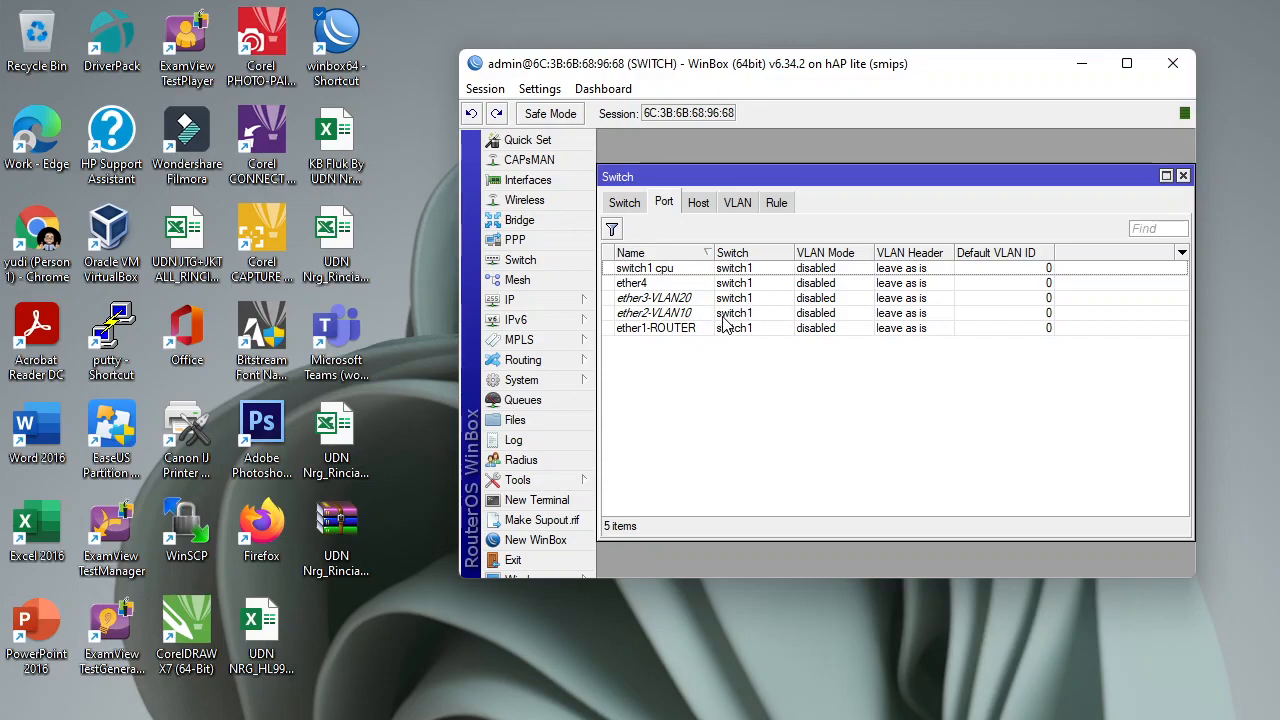
double_click(670, 330)
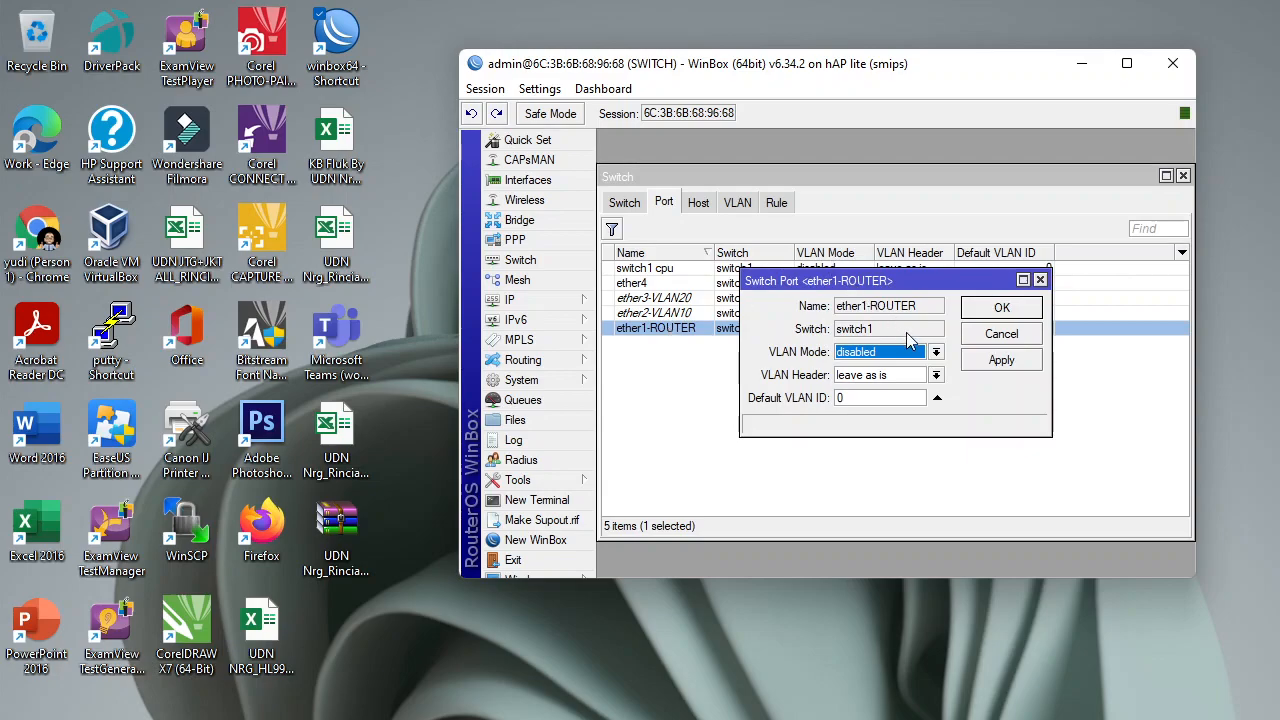
click(935, 355)
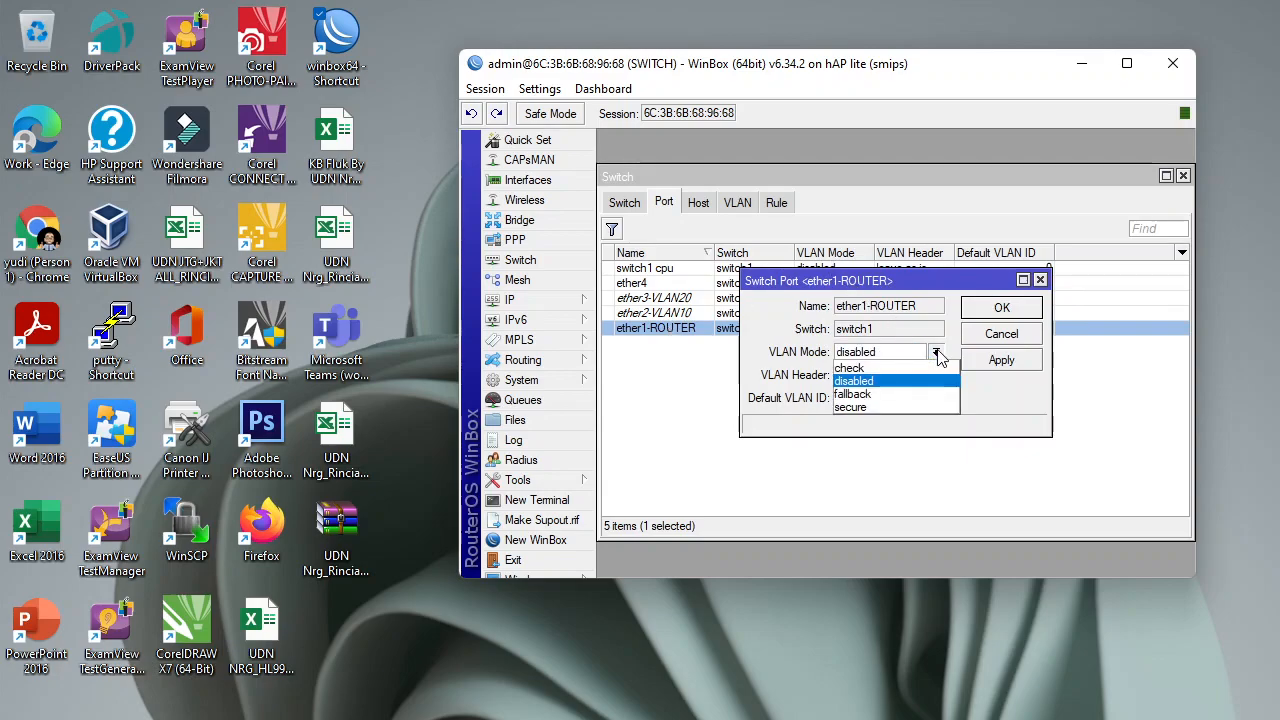
click(890, 407)
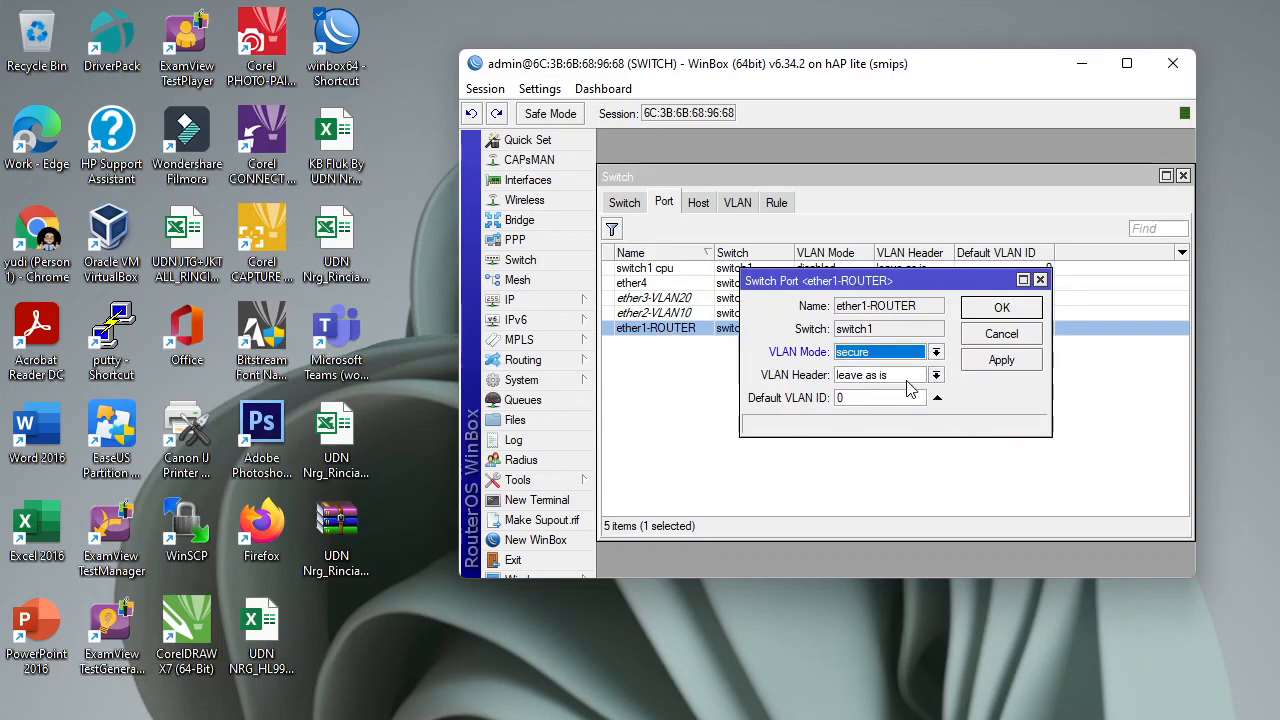
click(936, 376)
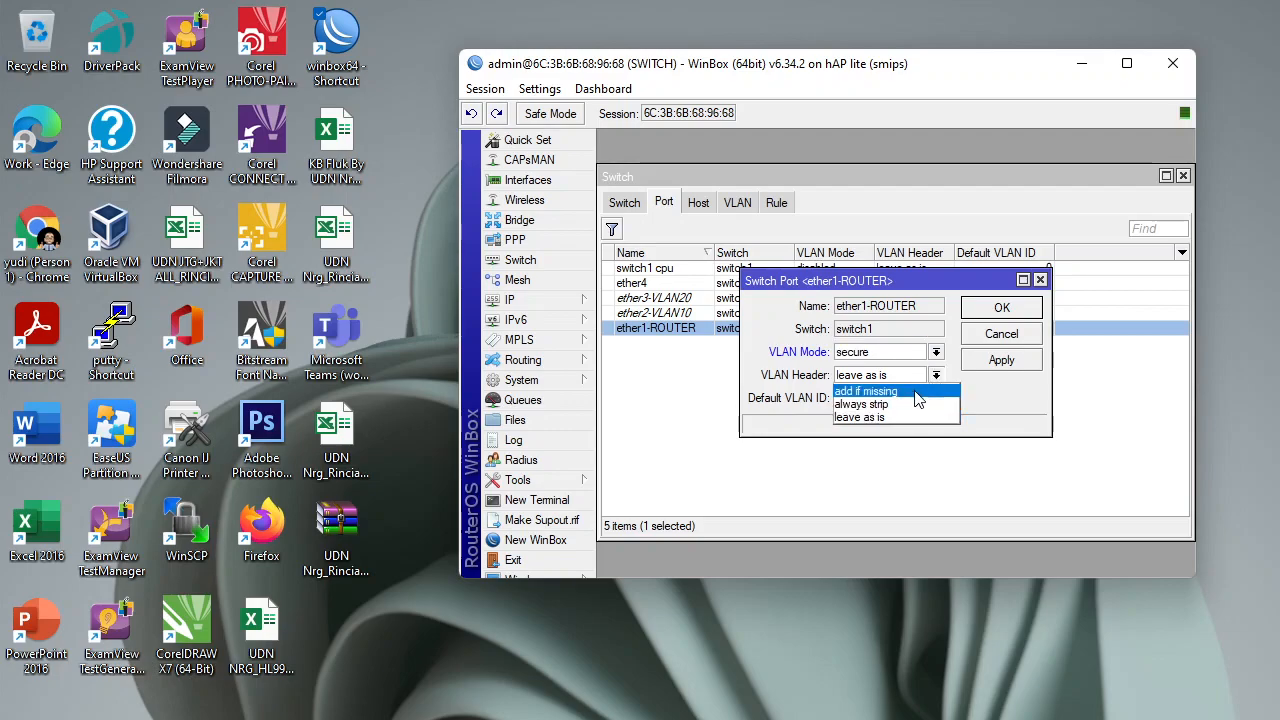
click(915, 391)
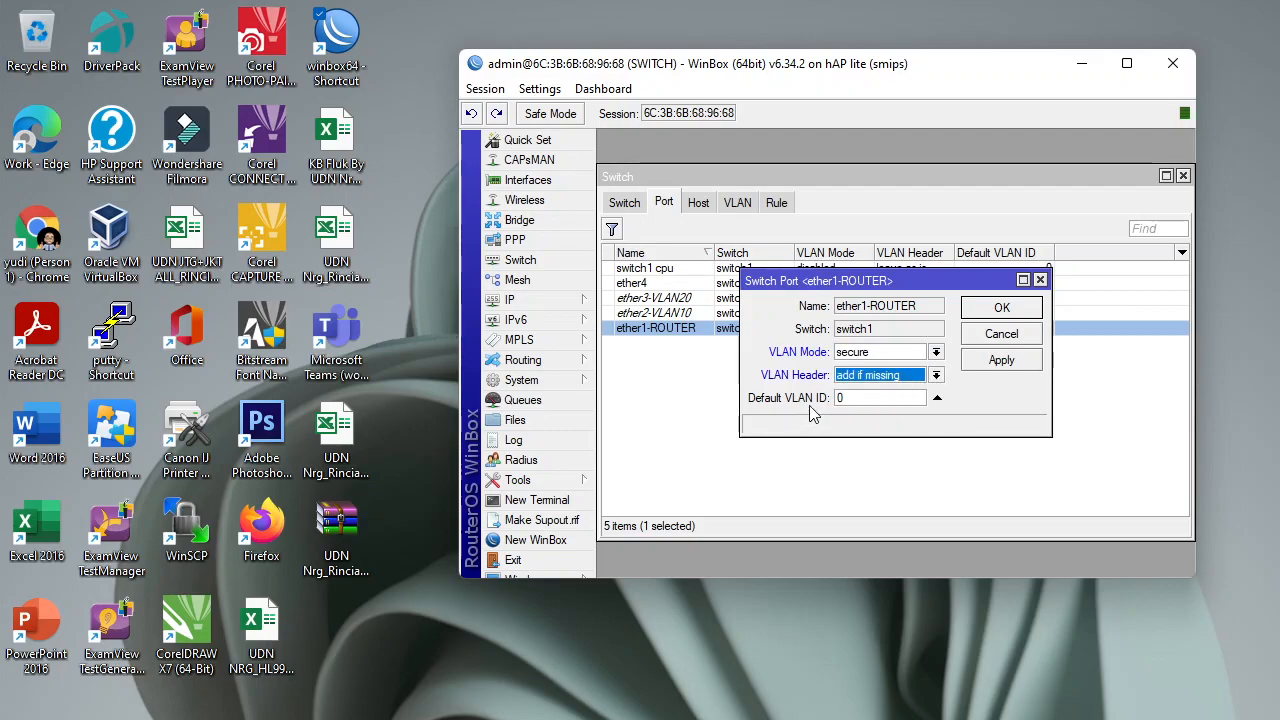
click(986, 360)
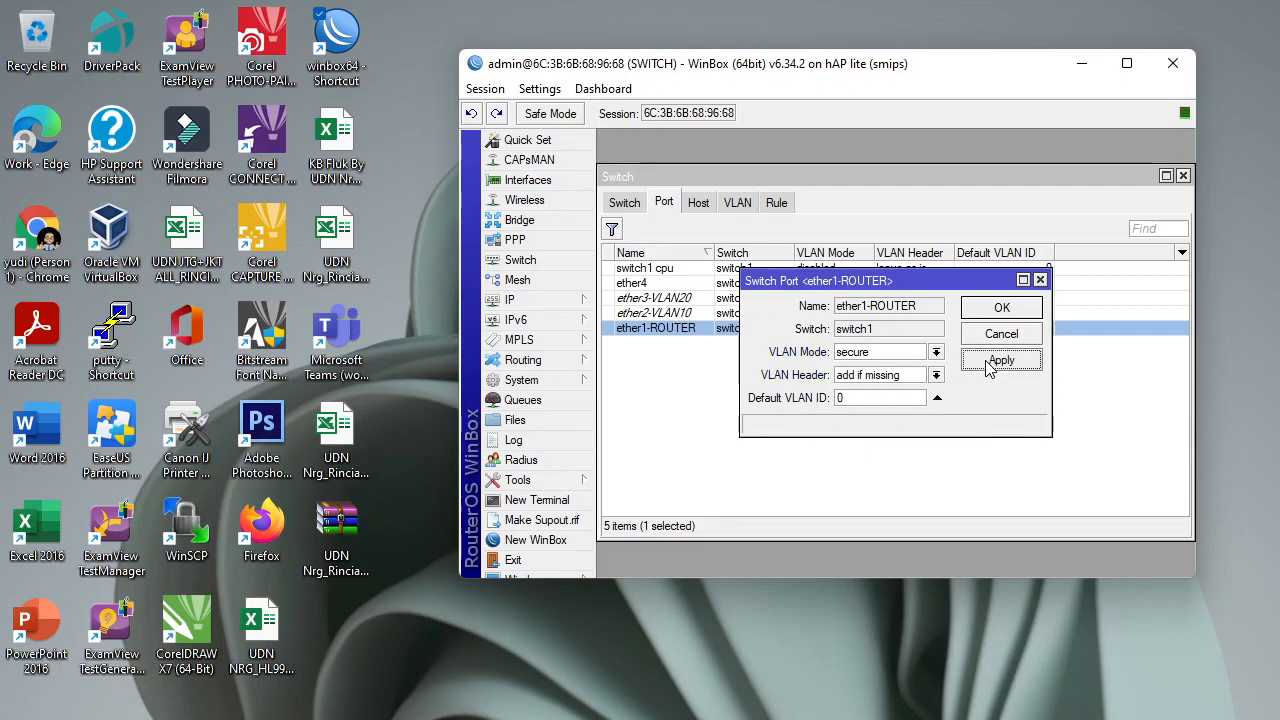
click(1002, 308)
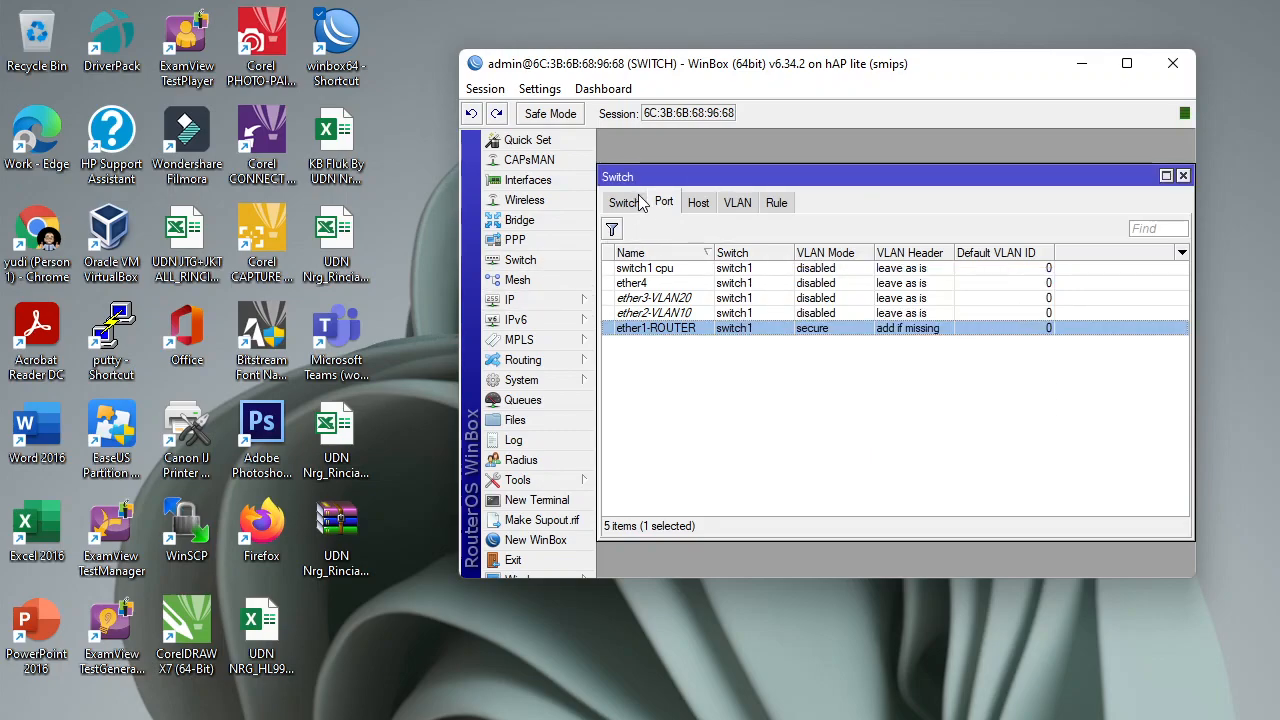
Set ether2-VLAN10 to VLAN Mode secure, VLAN Header always strip, Default VLAN ID 10.
double_click(670, 314)
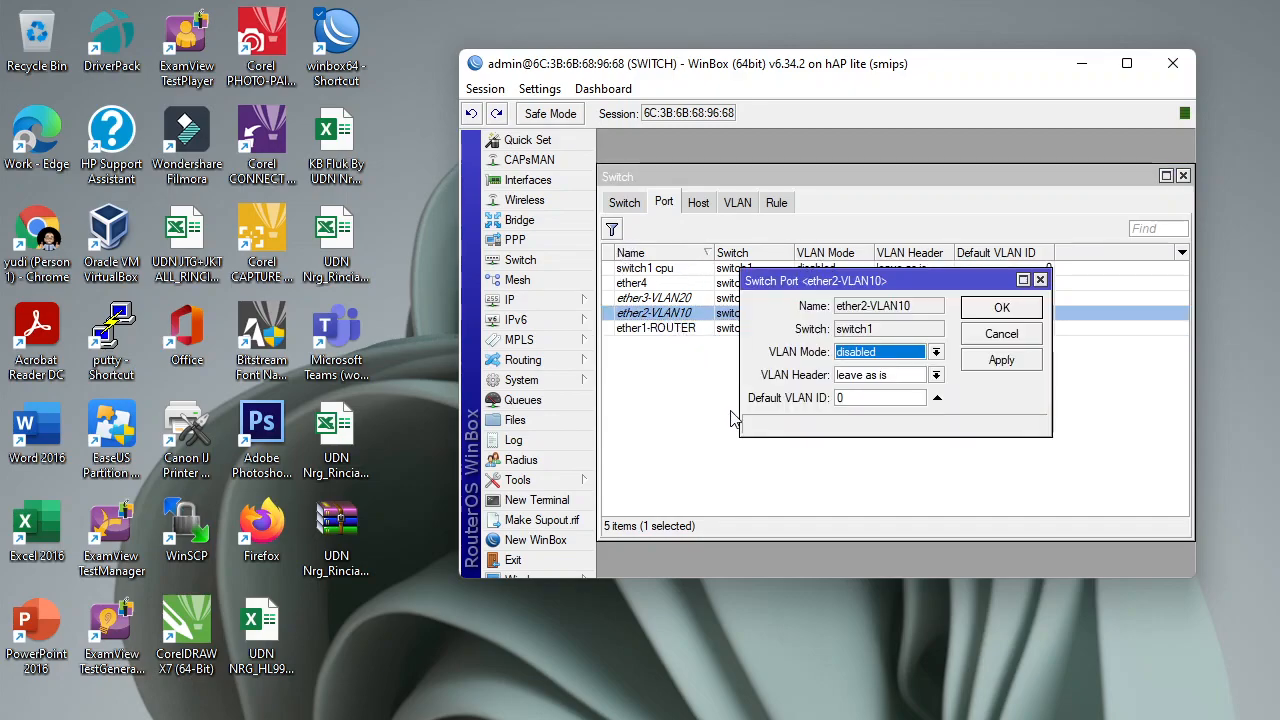
click(936, 352)
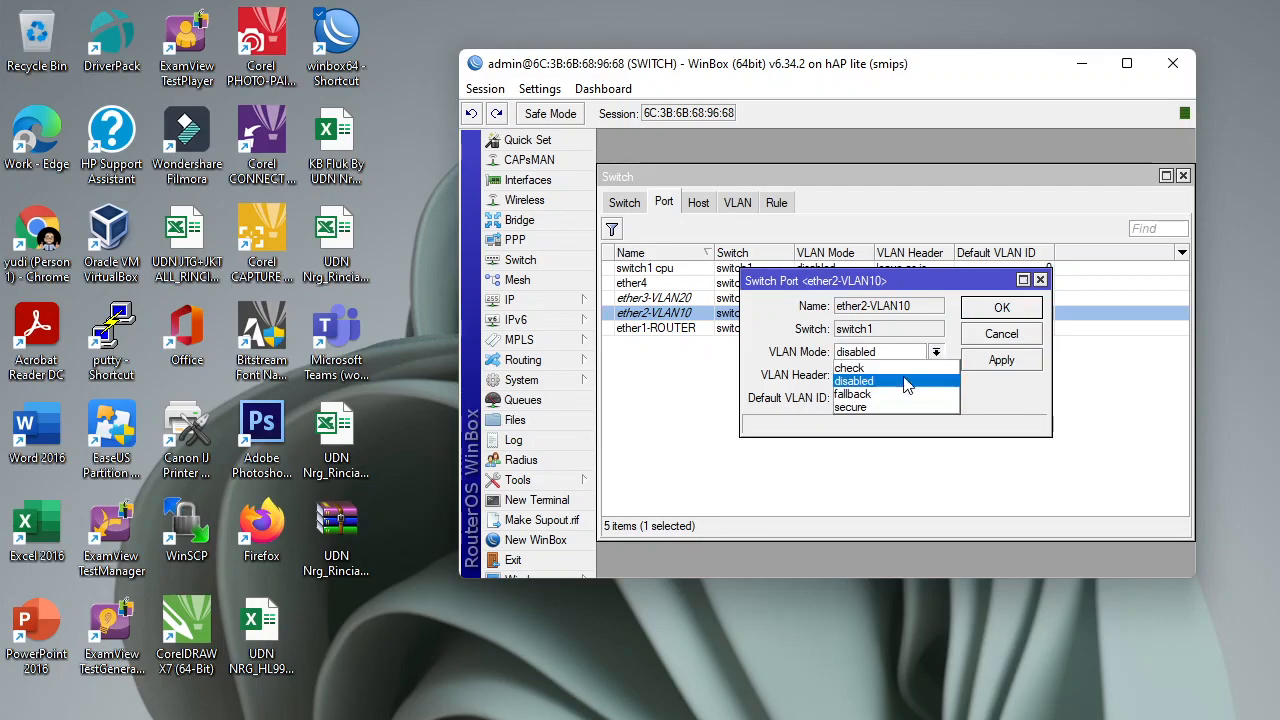
click(880, 407)
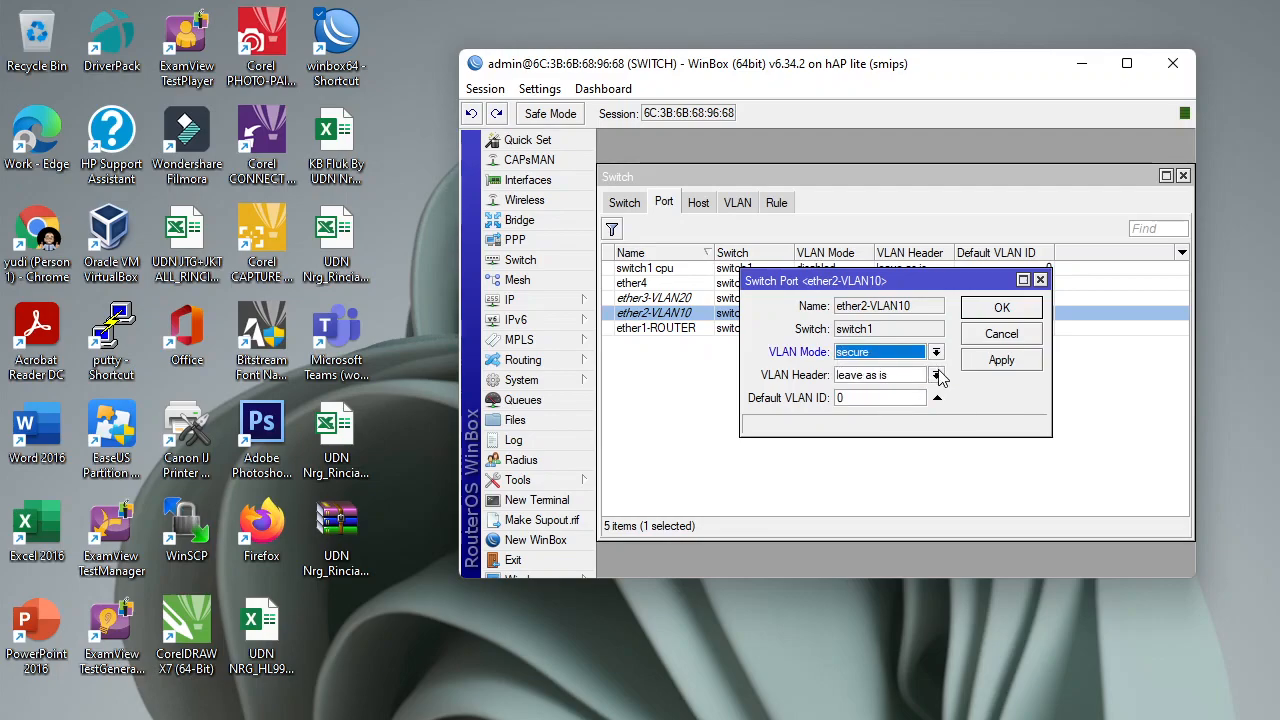
click(936, 375)
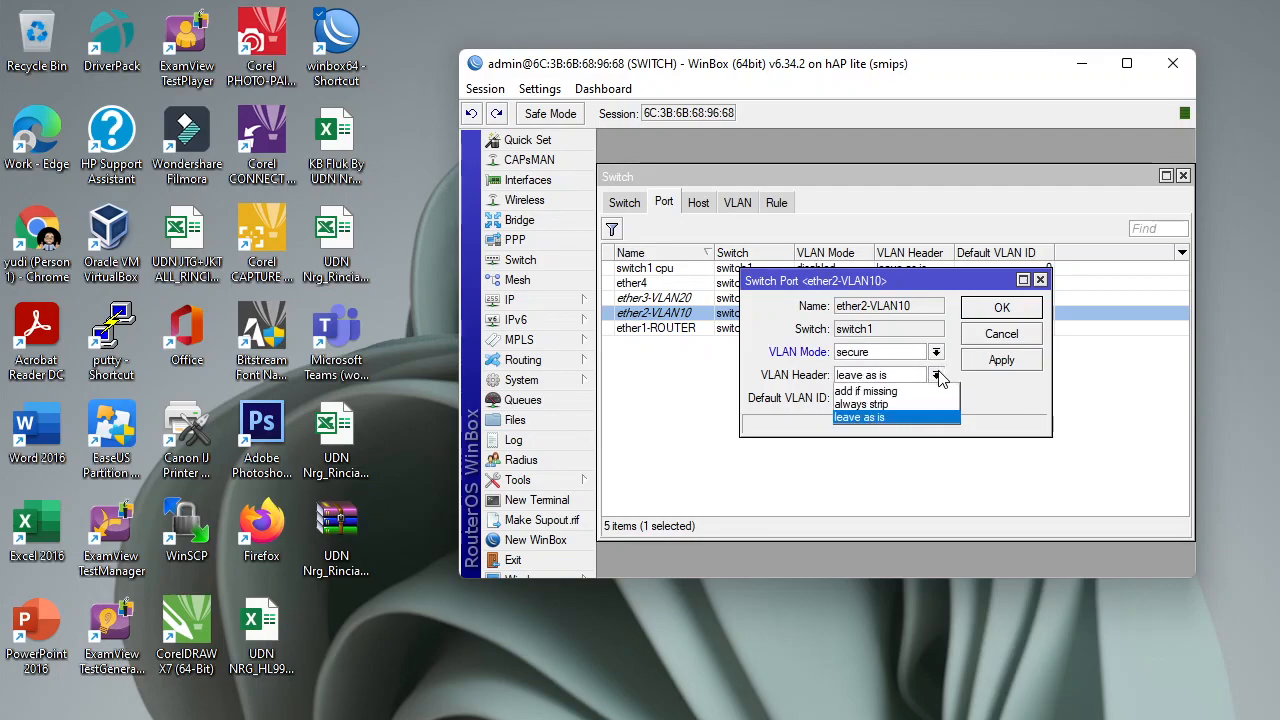
click(899, 405)
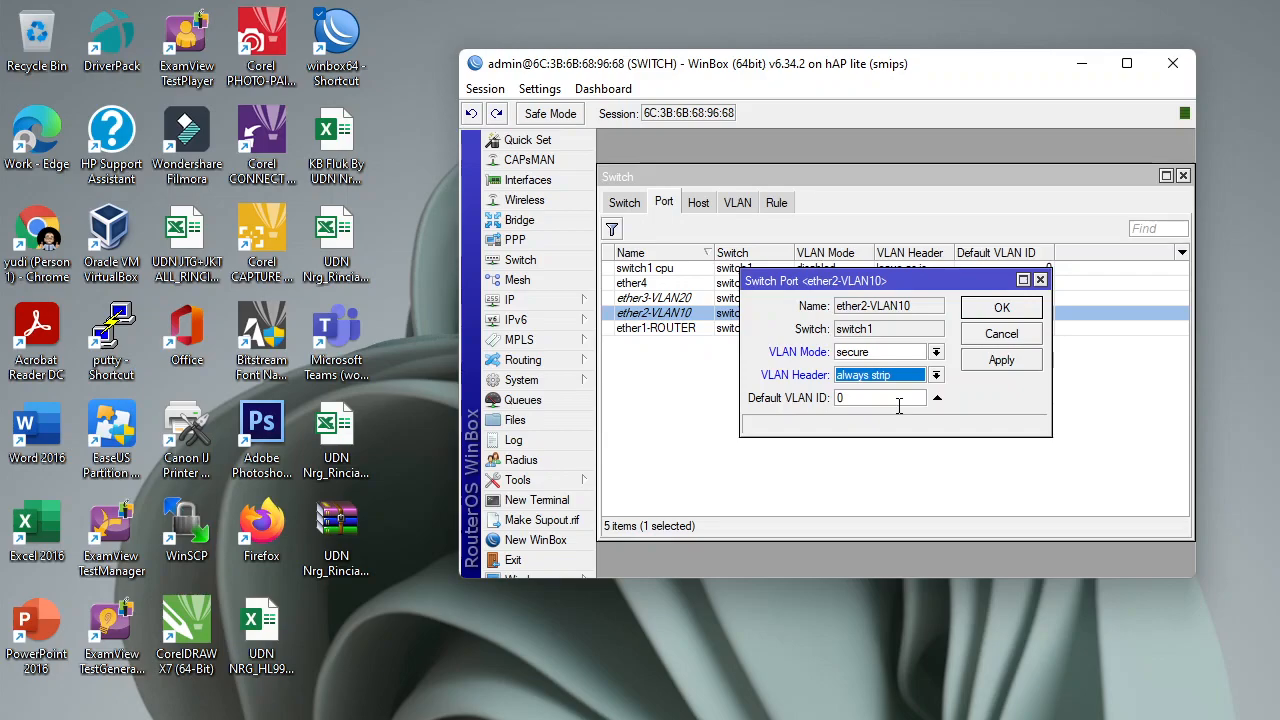
double_click(840, 398)
text(1)
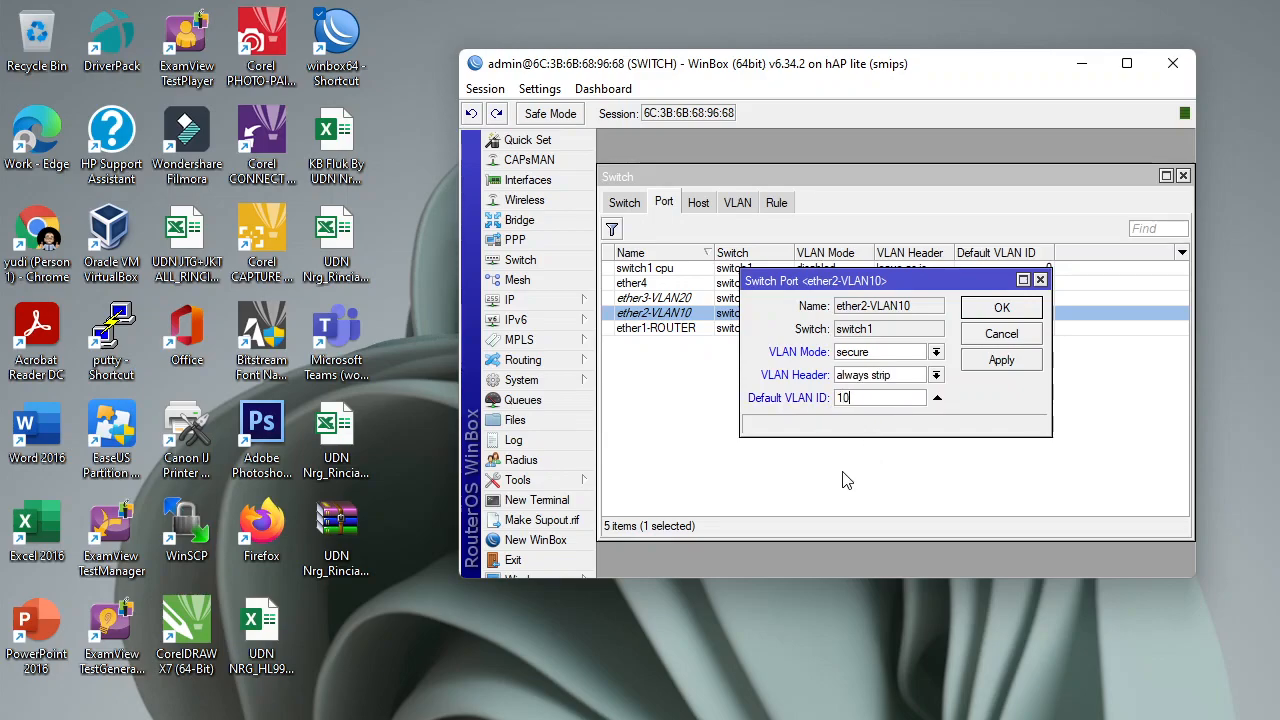
click(1014, 366)
click(1003, 310)
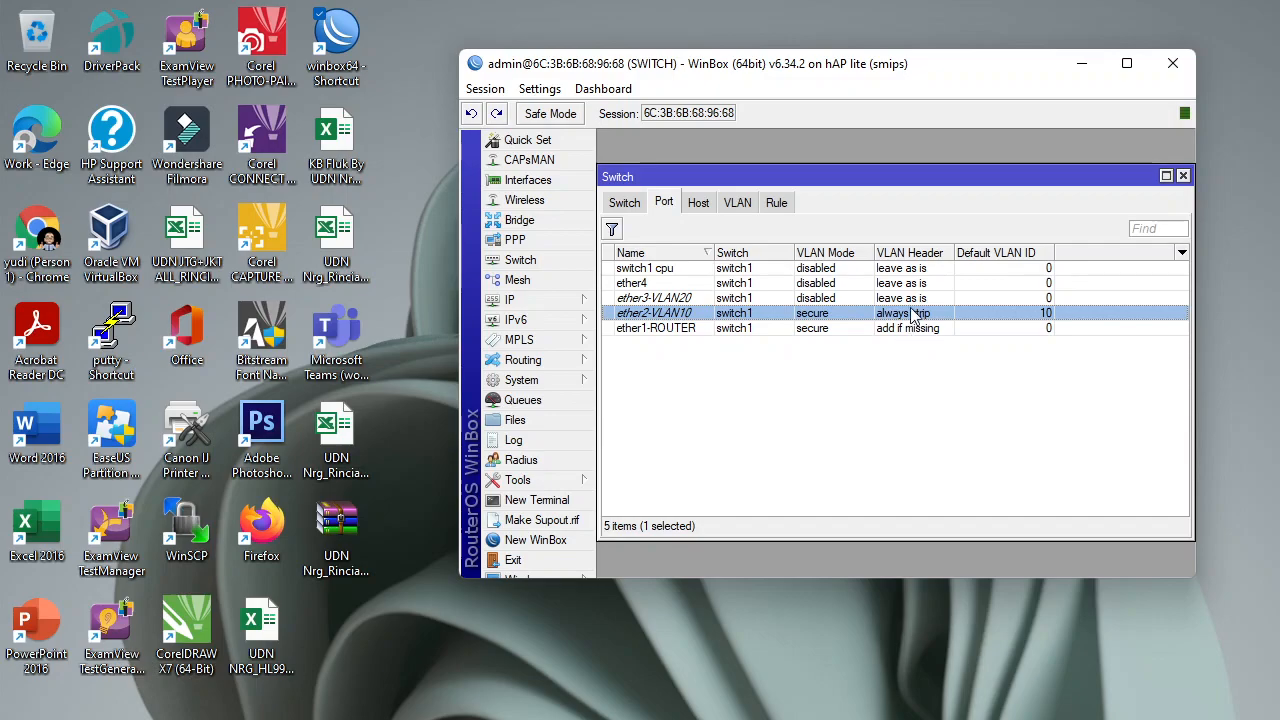
Set ether3-VLAN20 to VLAN Mode secure, VLAN Header always strip, Default VLAN ID 20.
click(650, 300)
double_click(650, 300)
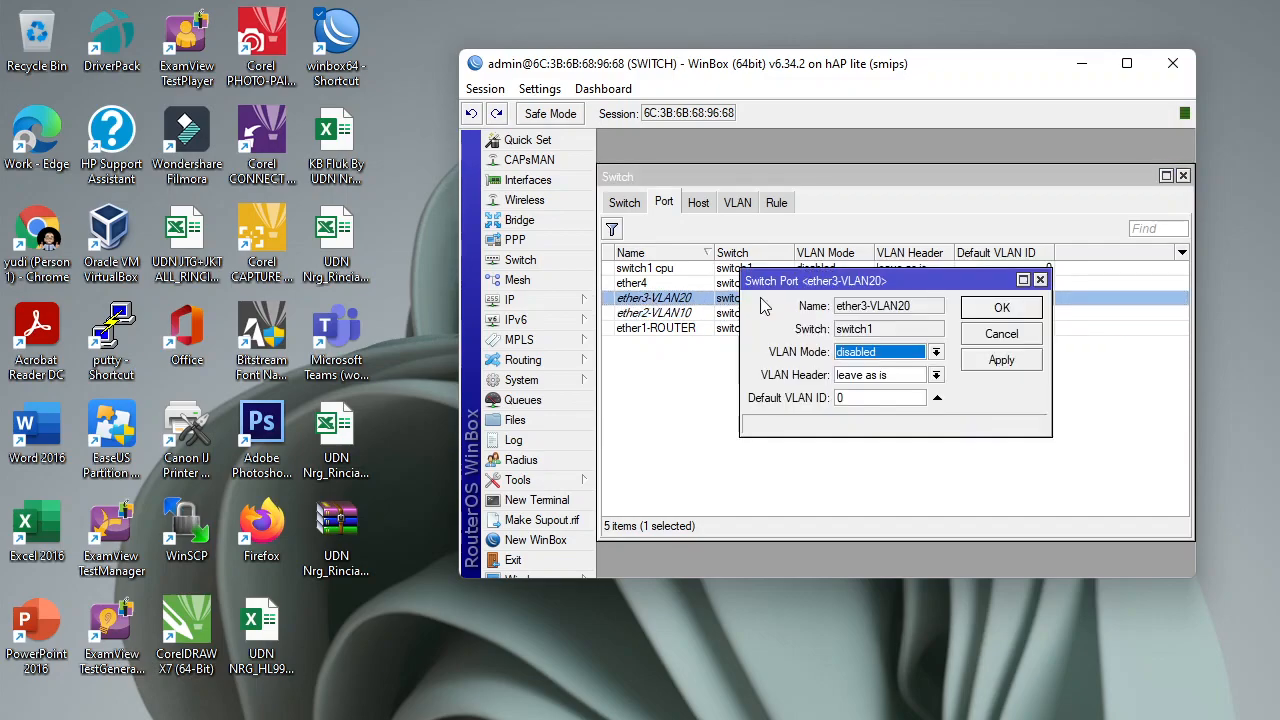
click(936, 352)
click(903, 407)
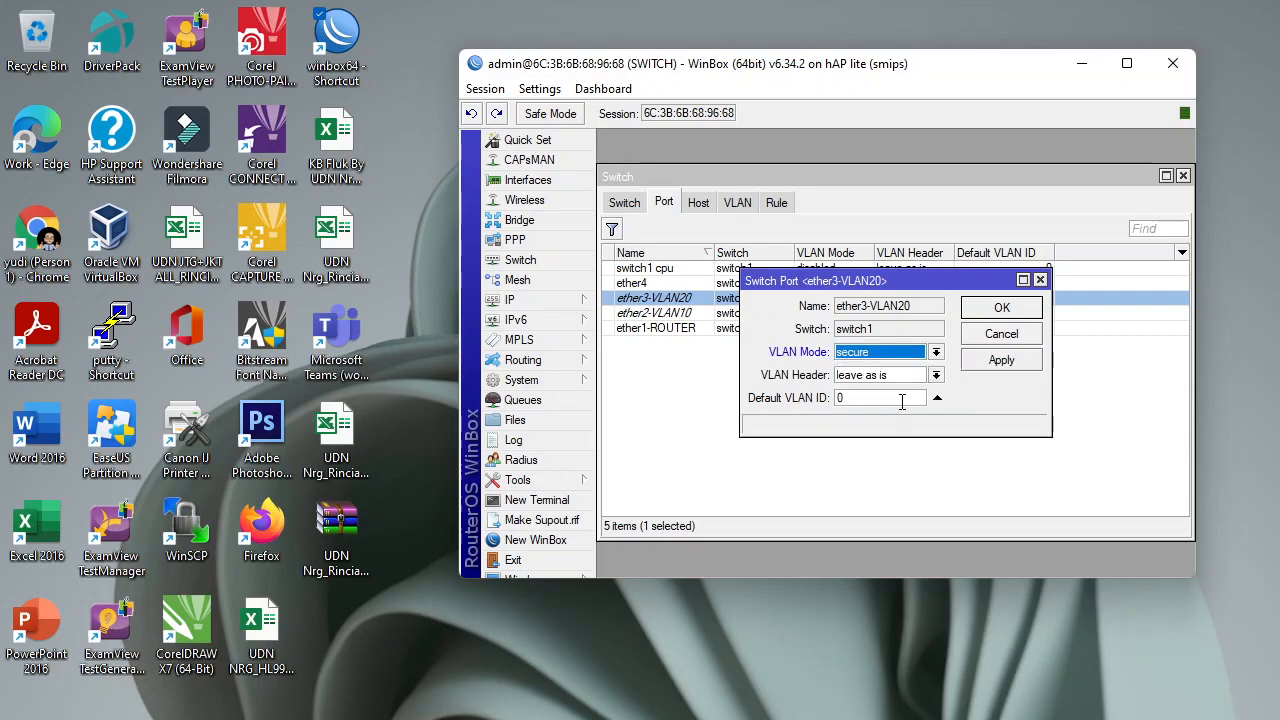
click(936, 375)
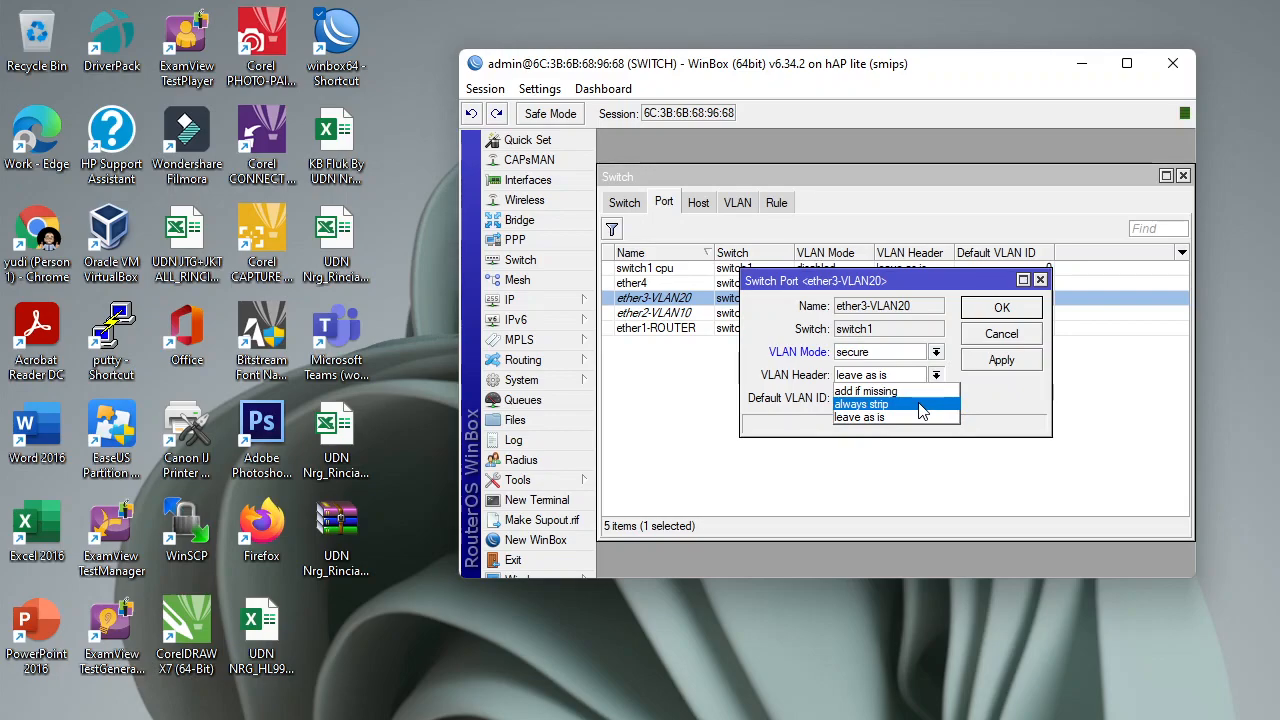
click(922, 405)
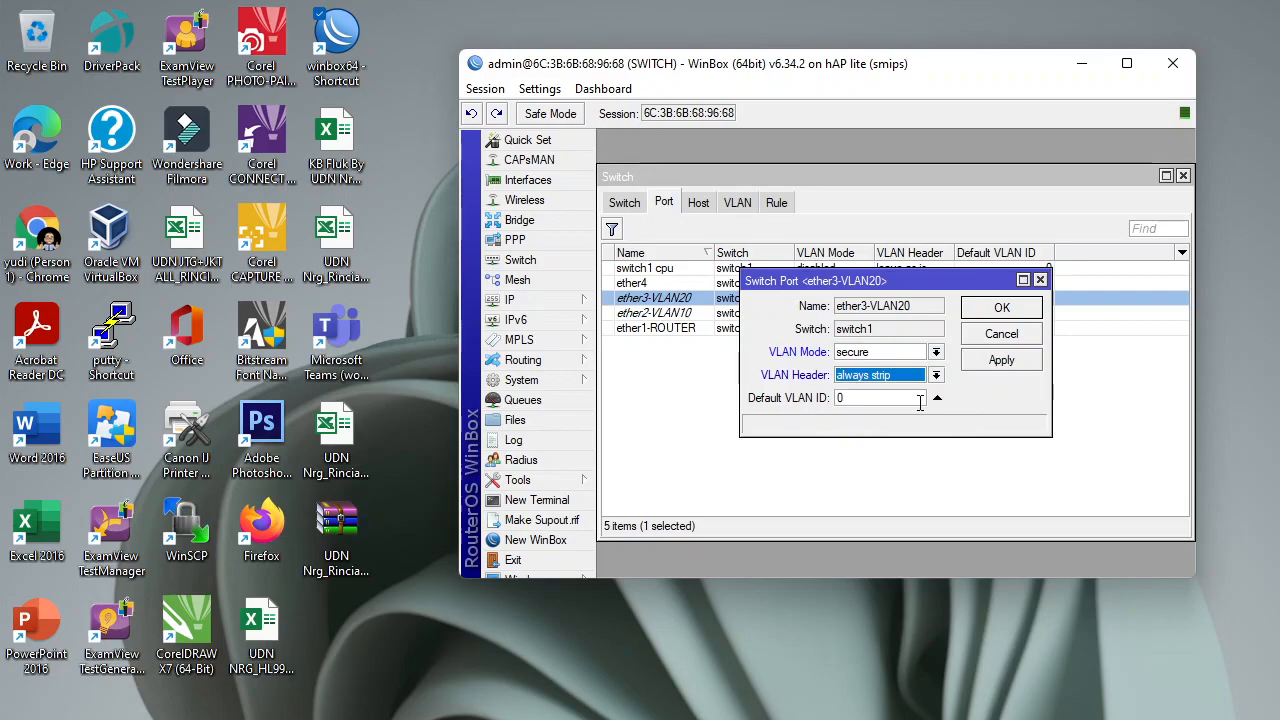
double_click(840, 398)
text(20)
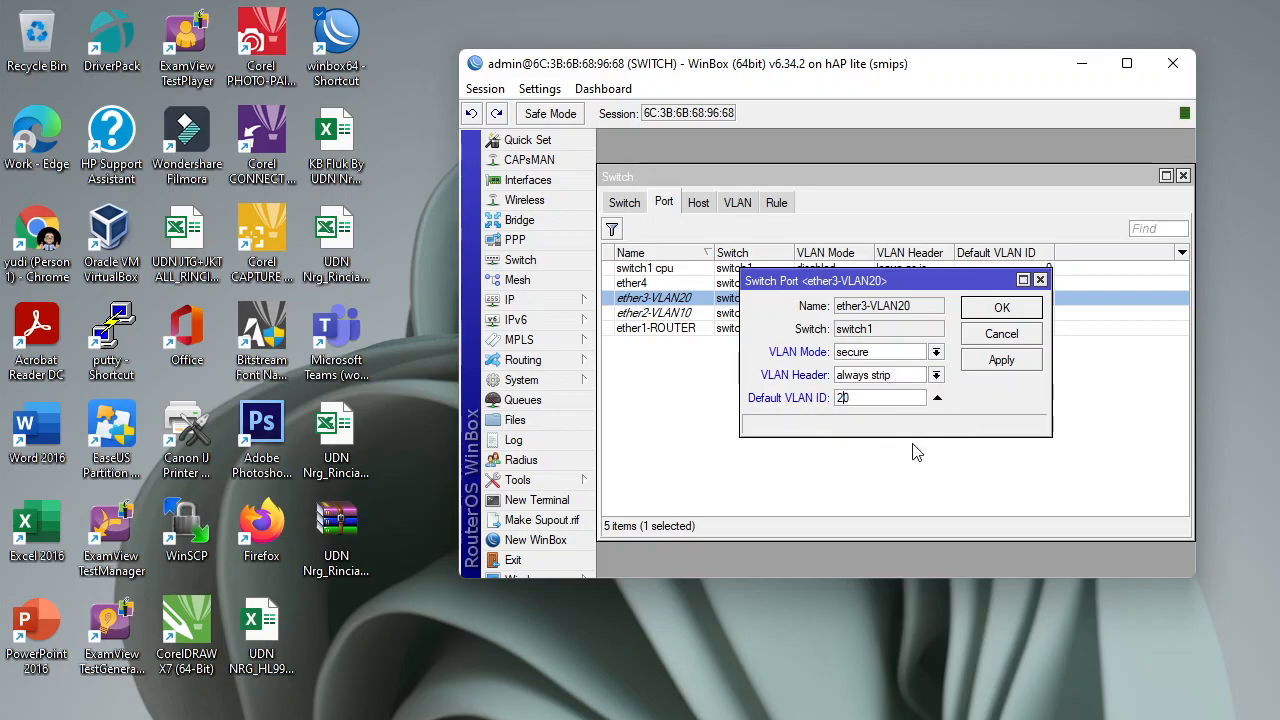
click(1001, 362)
click(1003, 309)
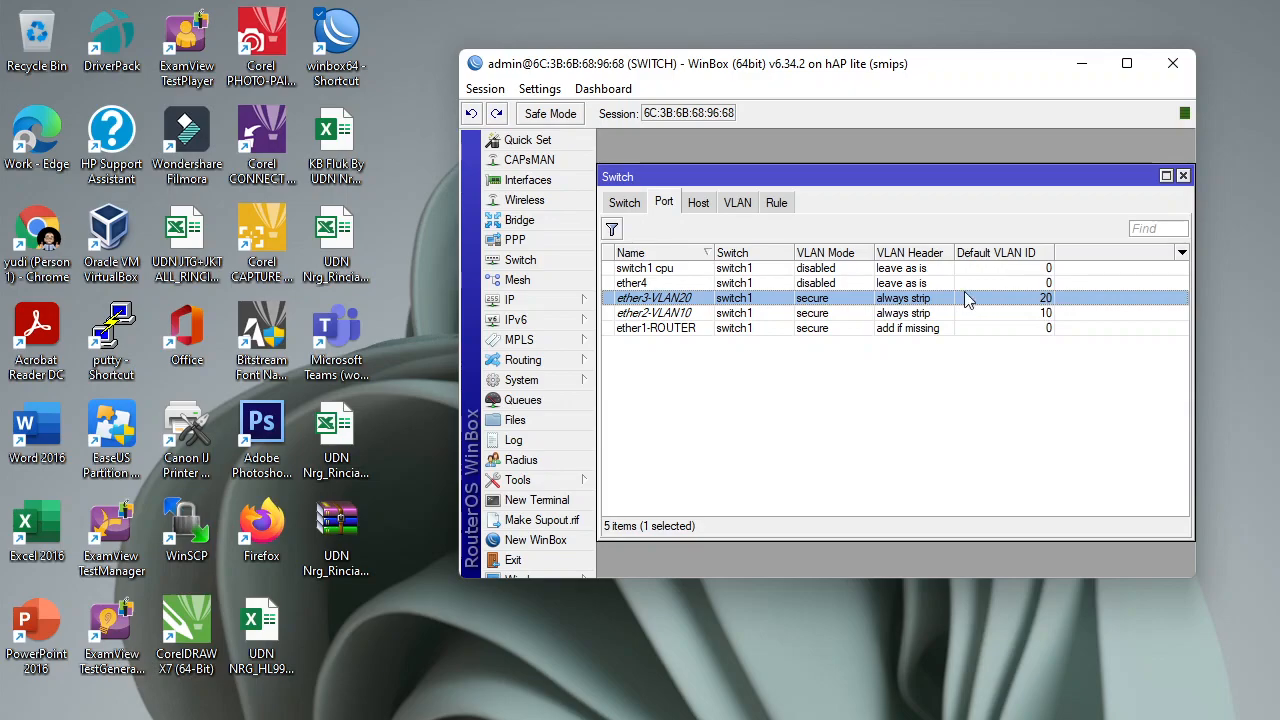
Switch off the PC's Wi-Fi from Windows Quick Settings.
click(872, 443)
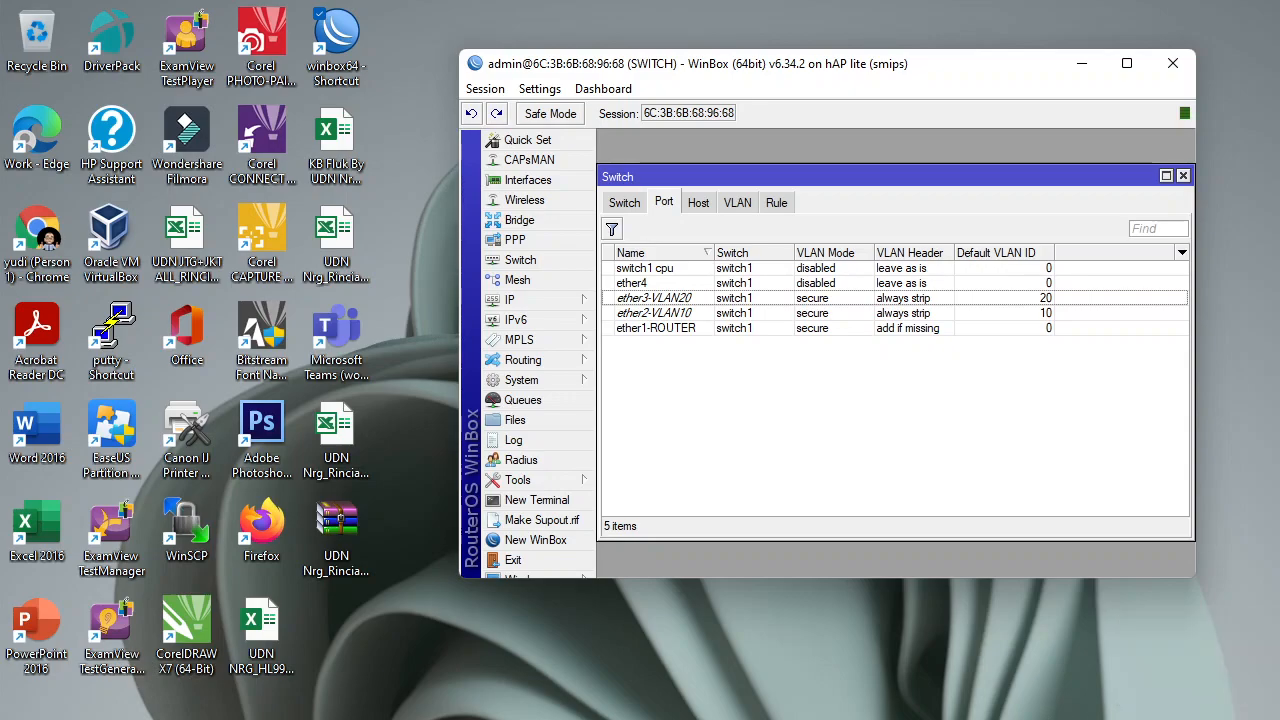
key(super+a)
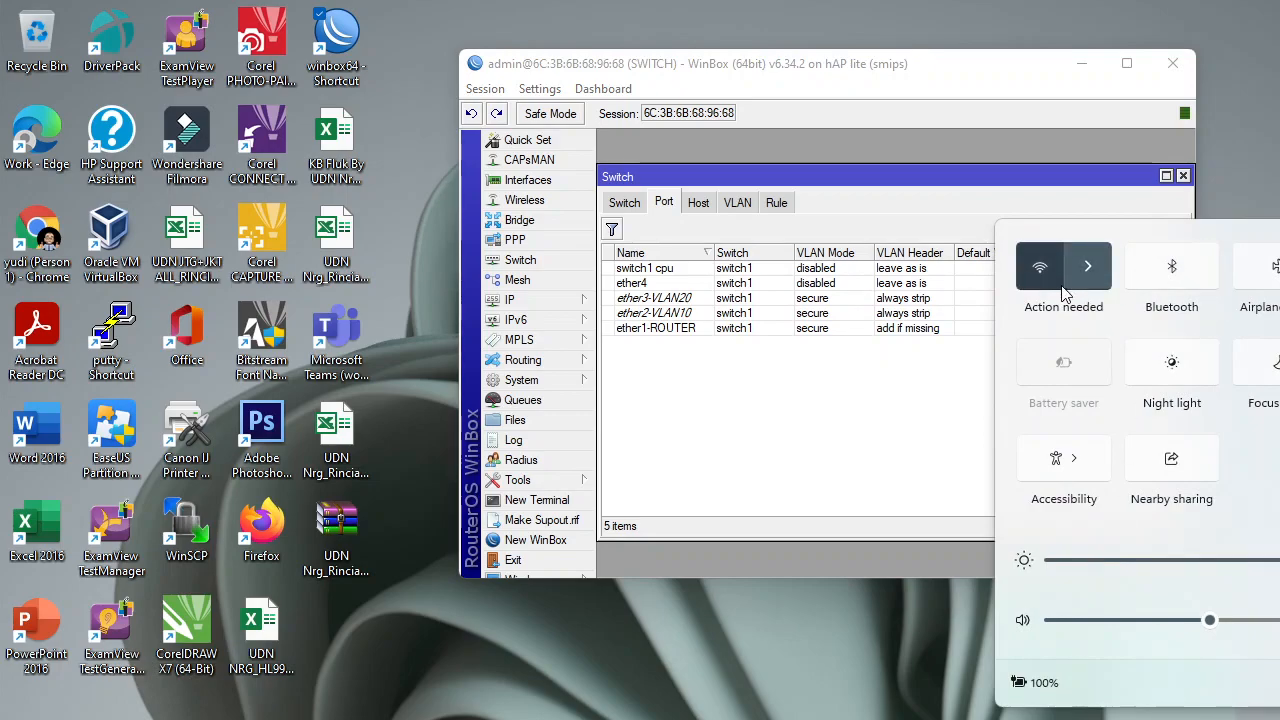
click(1092, 268)
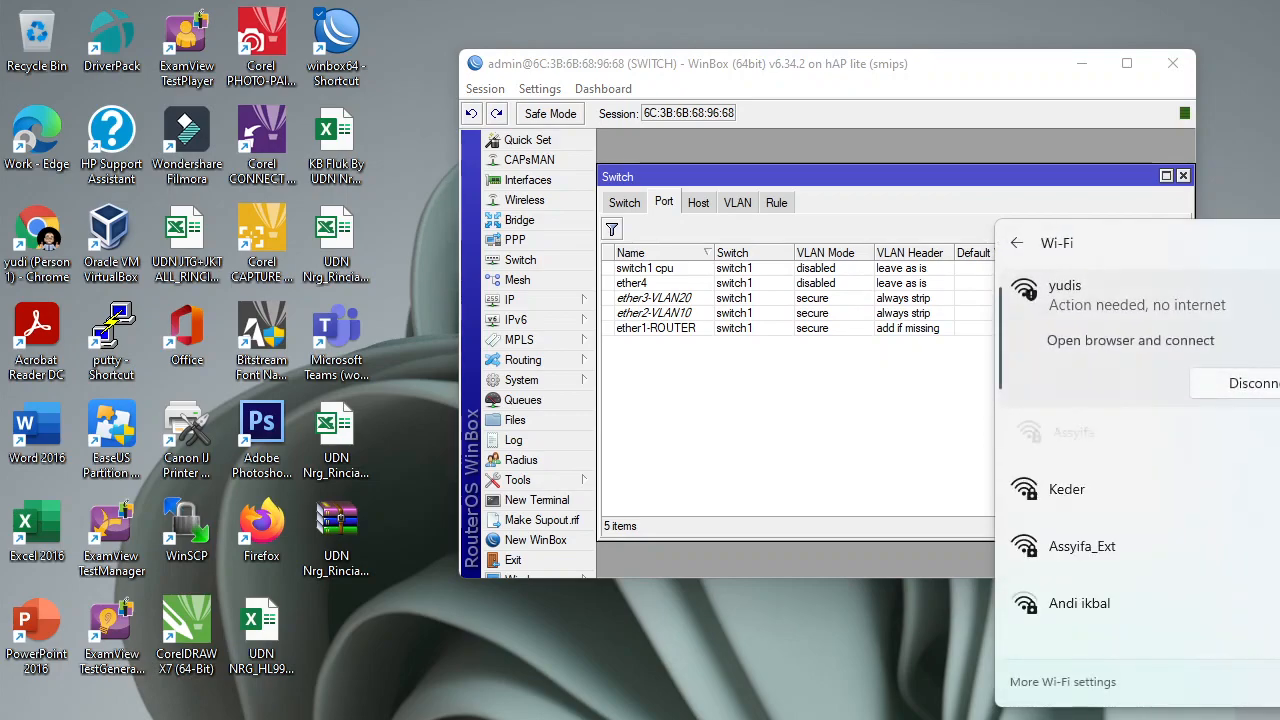
click(1279, 243)
key(Escape)
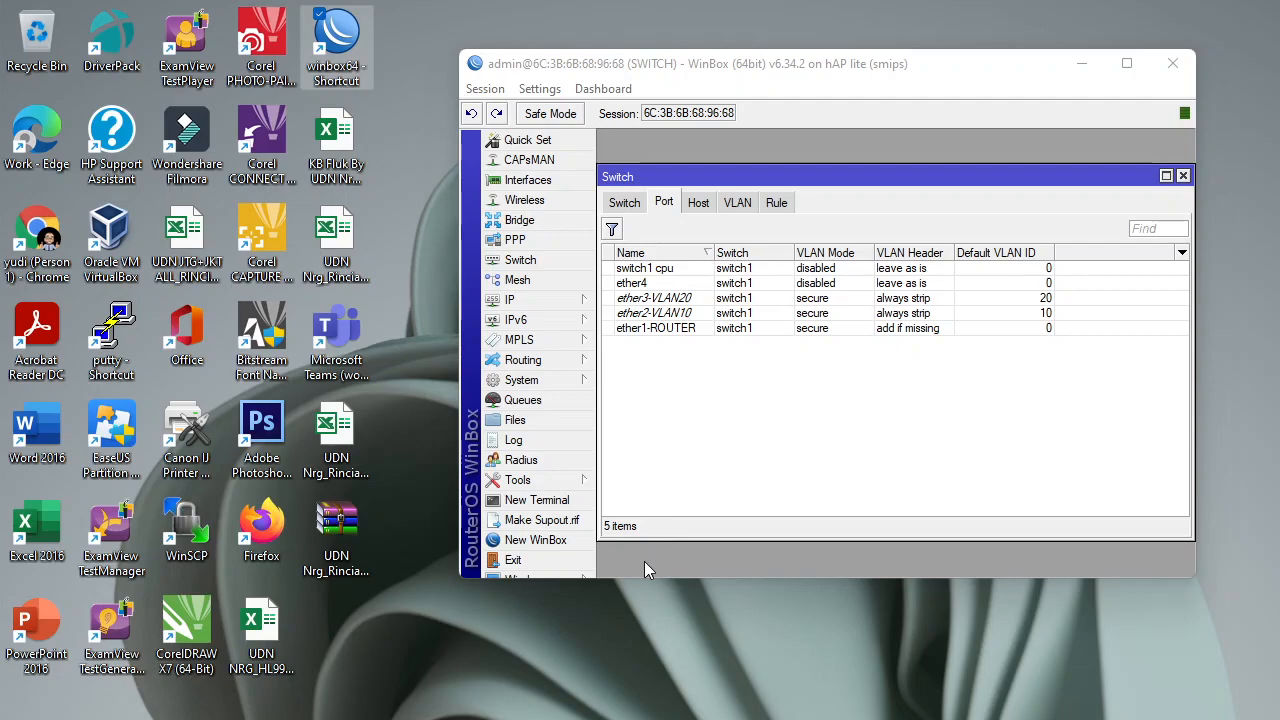
key(super+r)
Run ipconfig in cmd, see only 169.254.89.55 on Ethernet, then minimize the console.
key(Return)
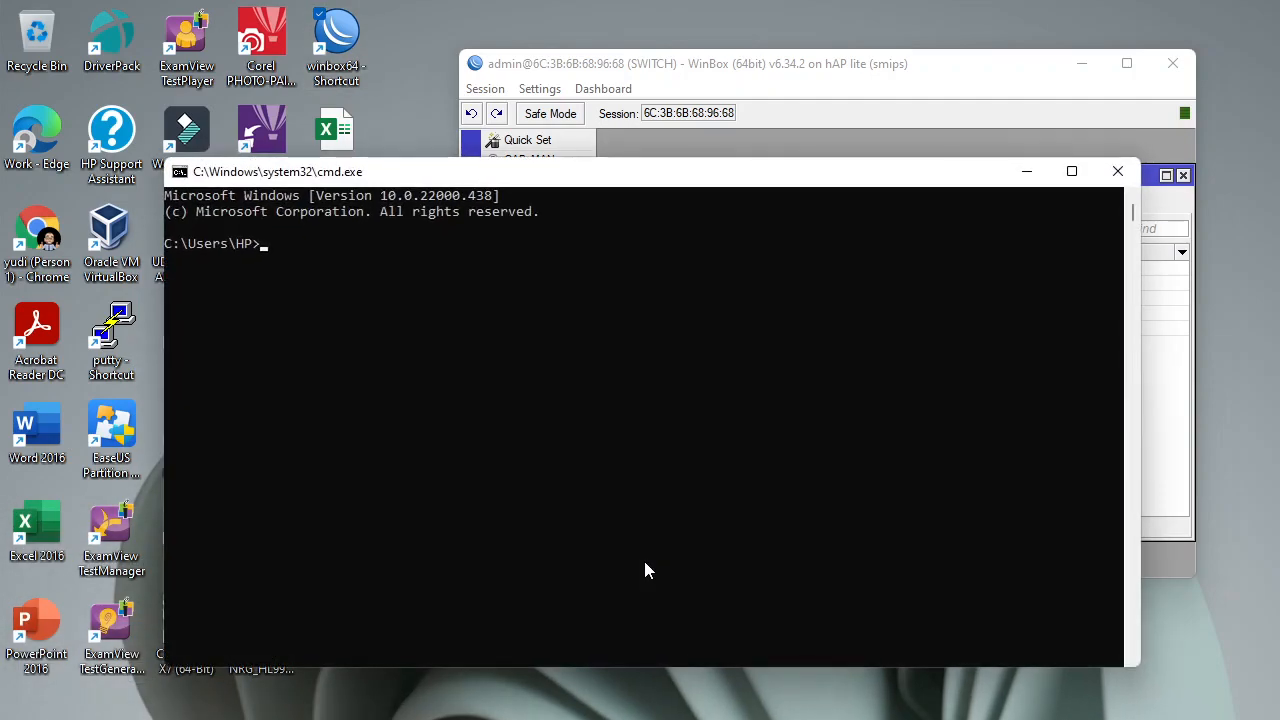
text(ipconfig)
key(Return)
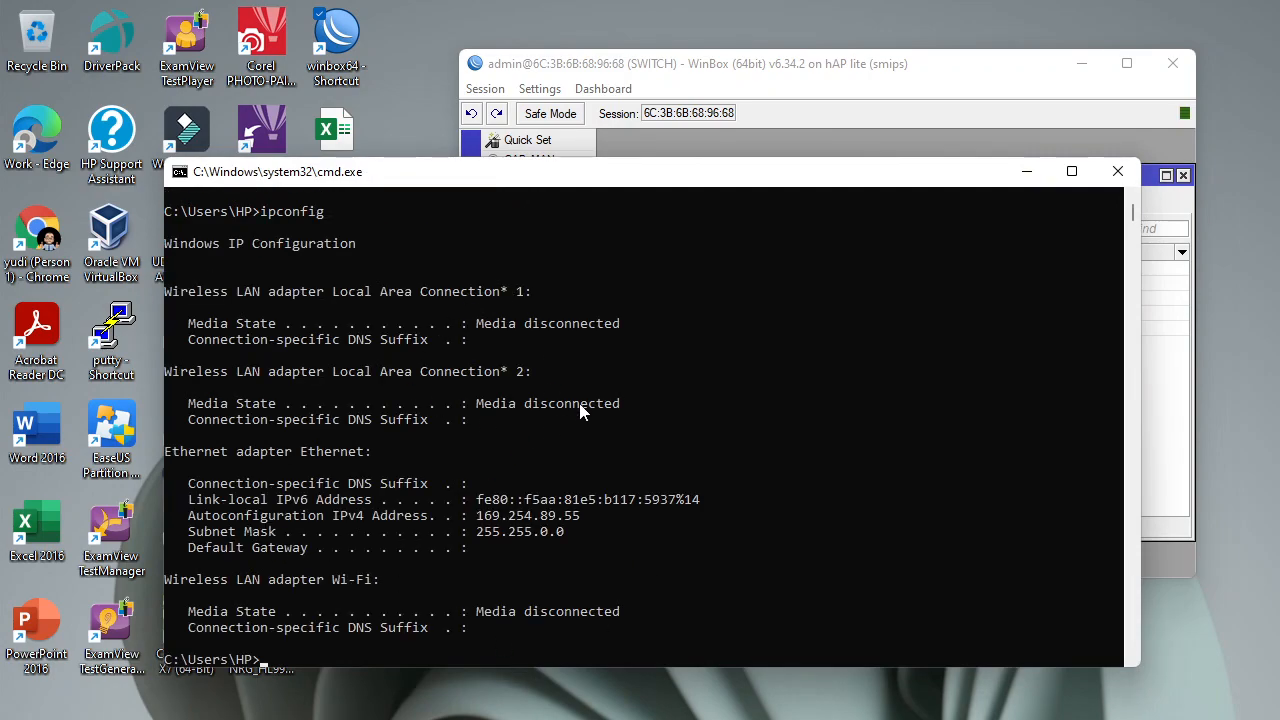
click(1212, 598)
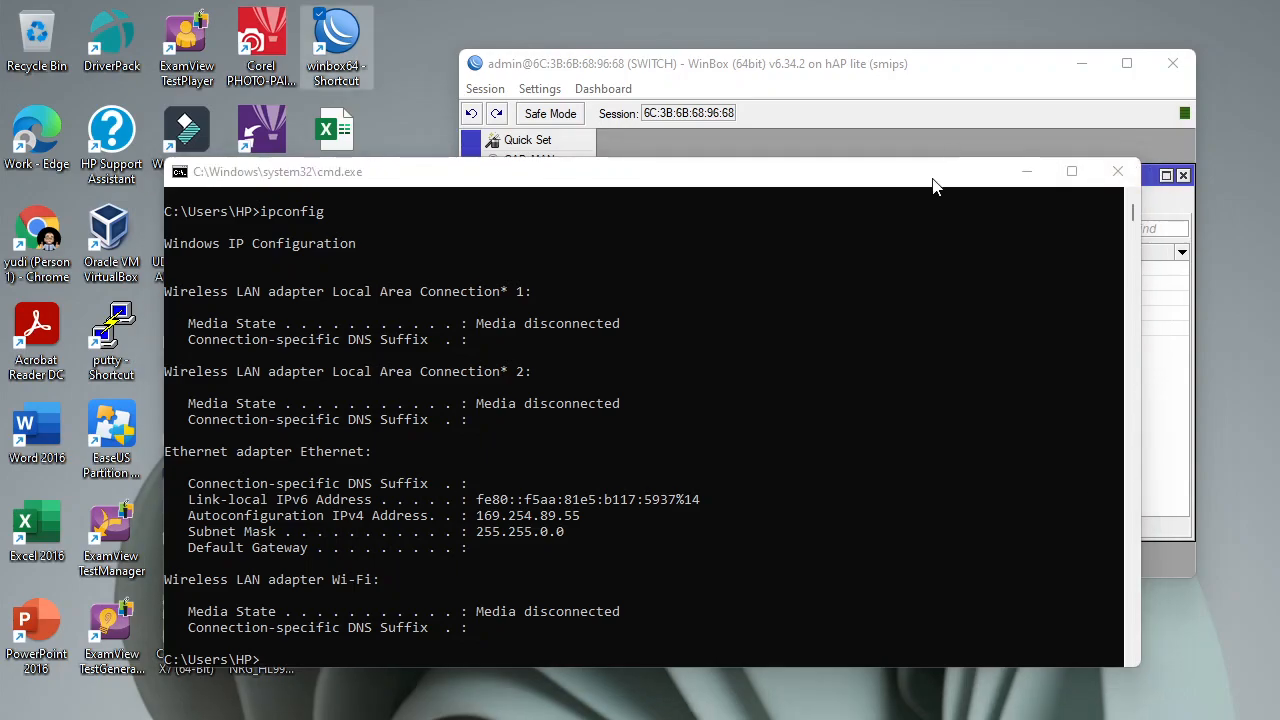
click(1027, 171)
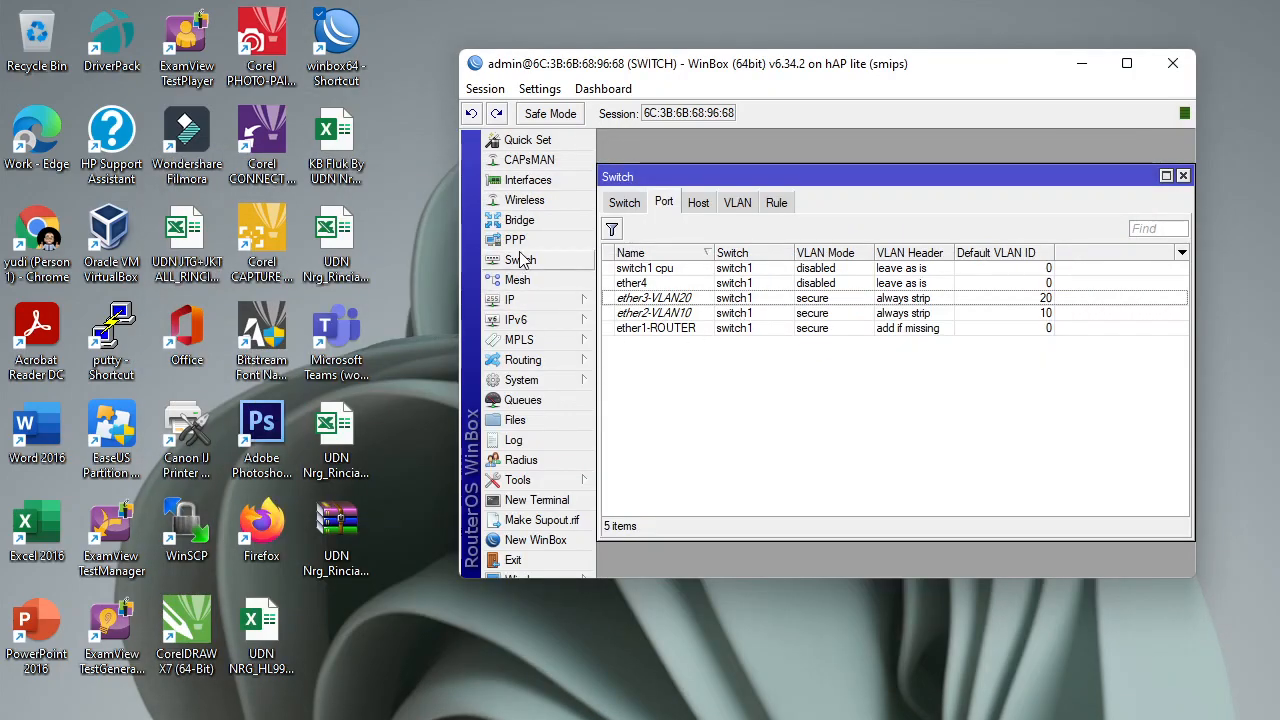
View WinBox's Interface List (bridge1, ether1–ether4, wlan1), then switch back to the Word task document.
click(548, 183)
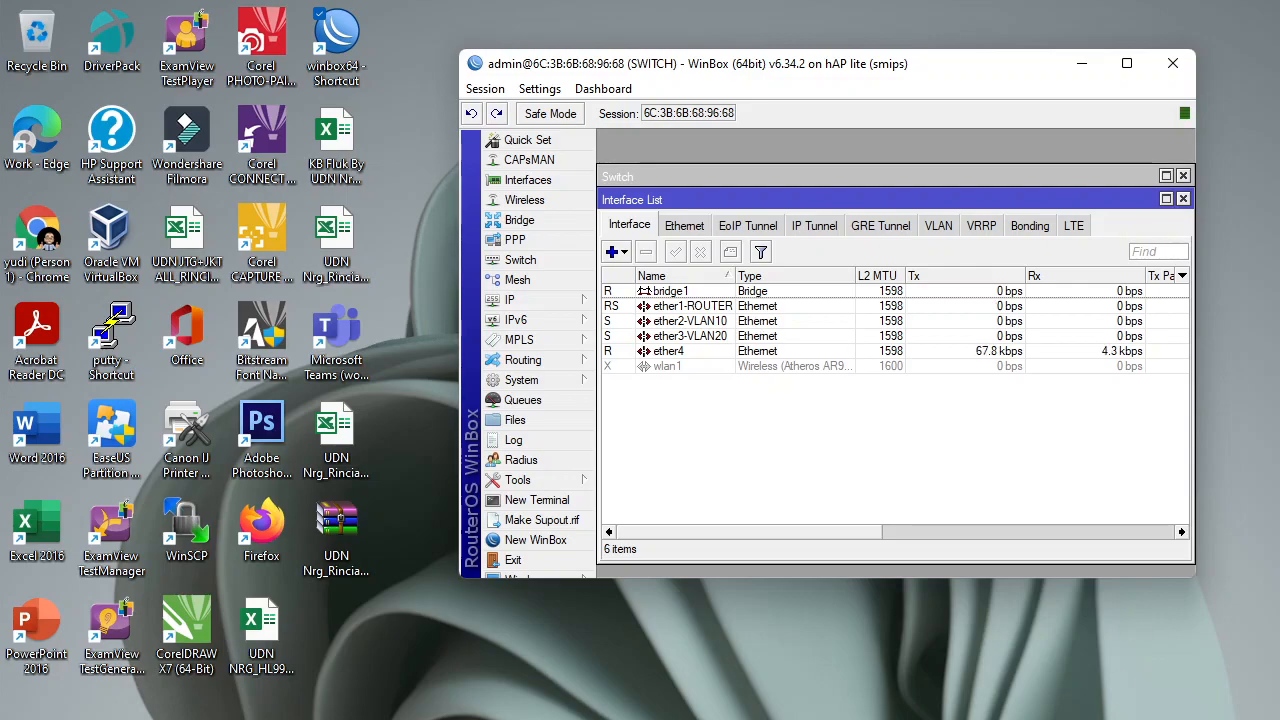
key(alt+Tab)
Scroll up to the VLAN 10 and VLAN 20 requirements, then bring the command console forward.
scroll(788, 400, up, 5)
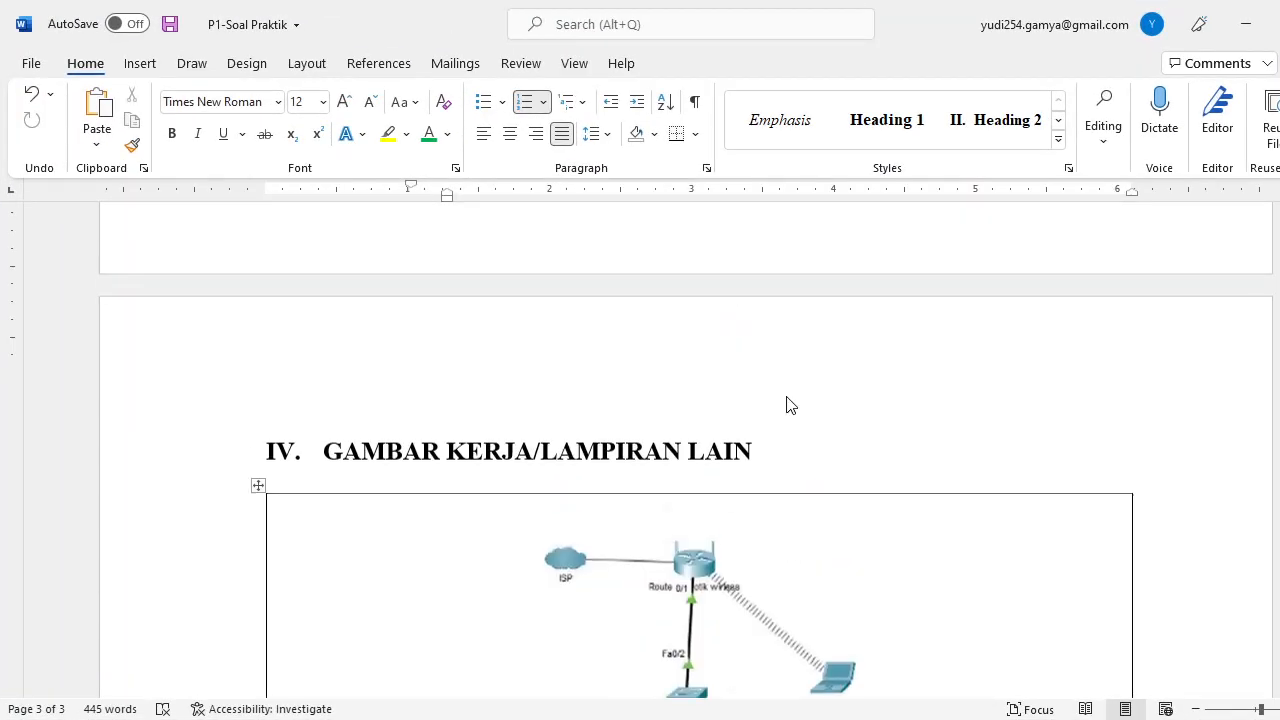
scroll(788, 397, up, 5)
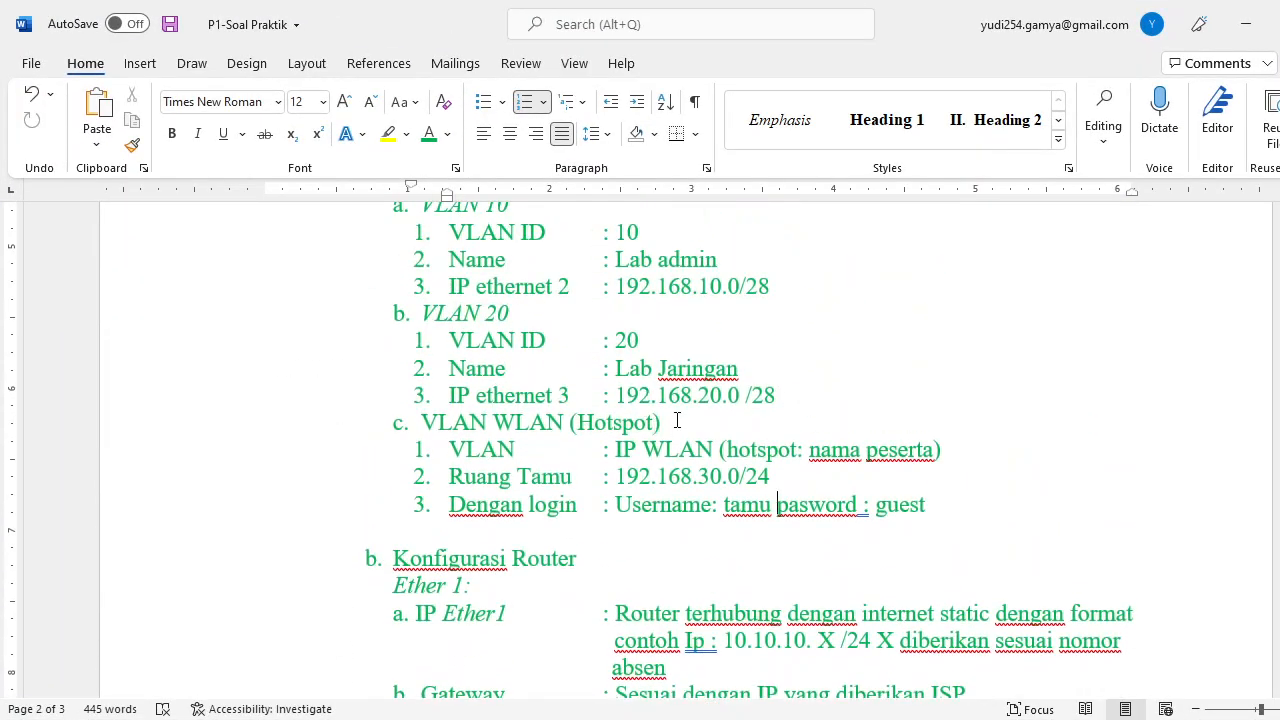
scroll(754, 383, up, 1)
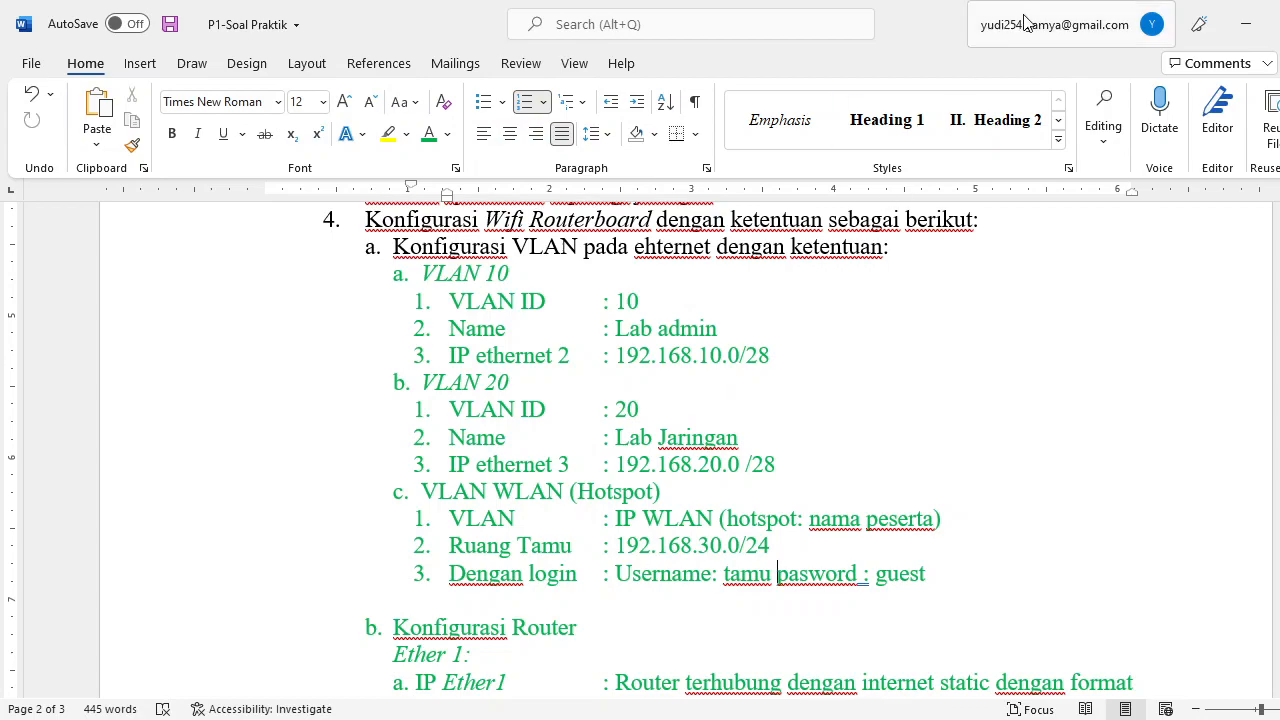
click(969, 719)
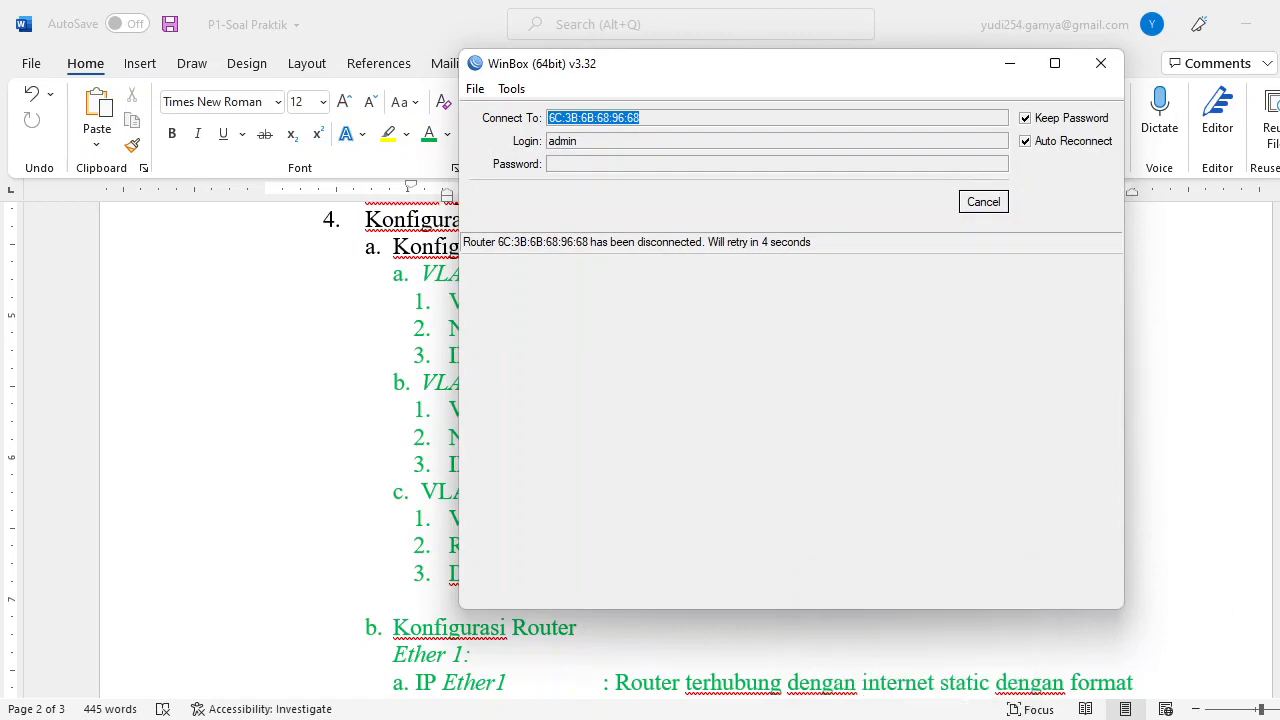
click(909, 719)
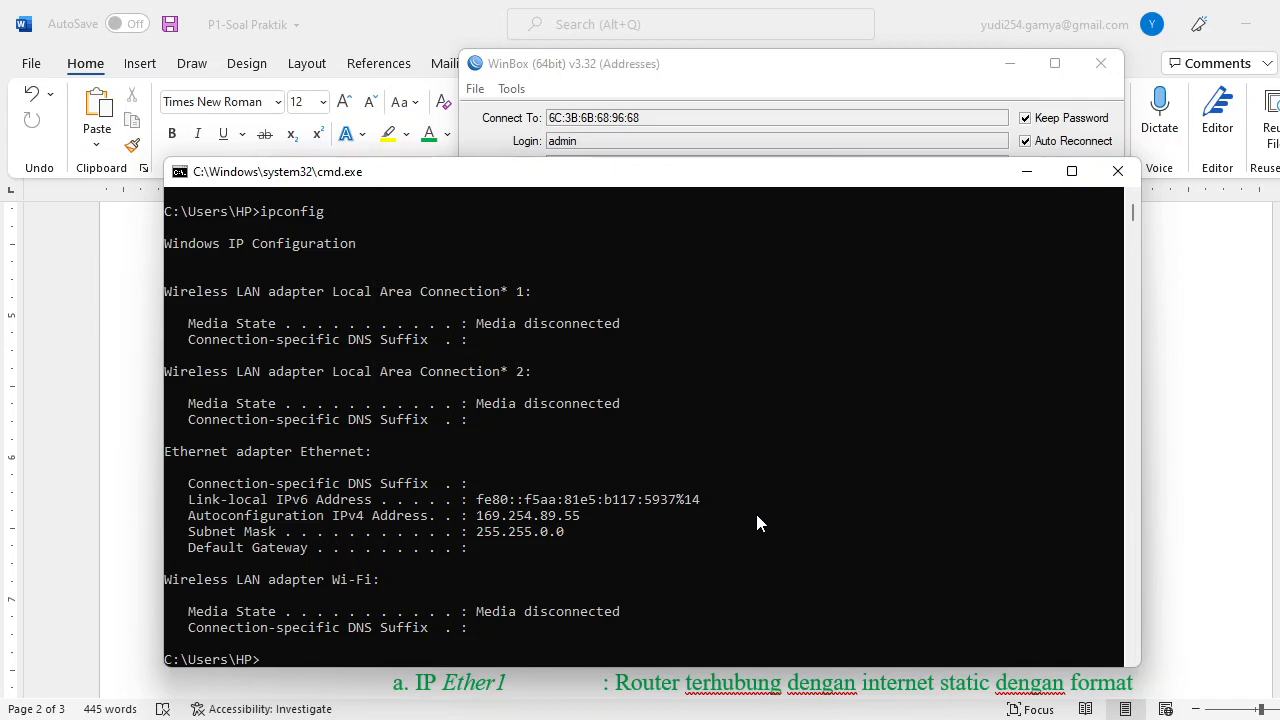
Confirm with ipconfig that the PC has 192.168.10.14, then ping google.com from VLAN 10.
text(ig)
key(Return)
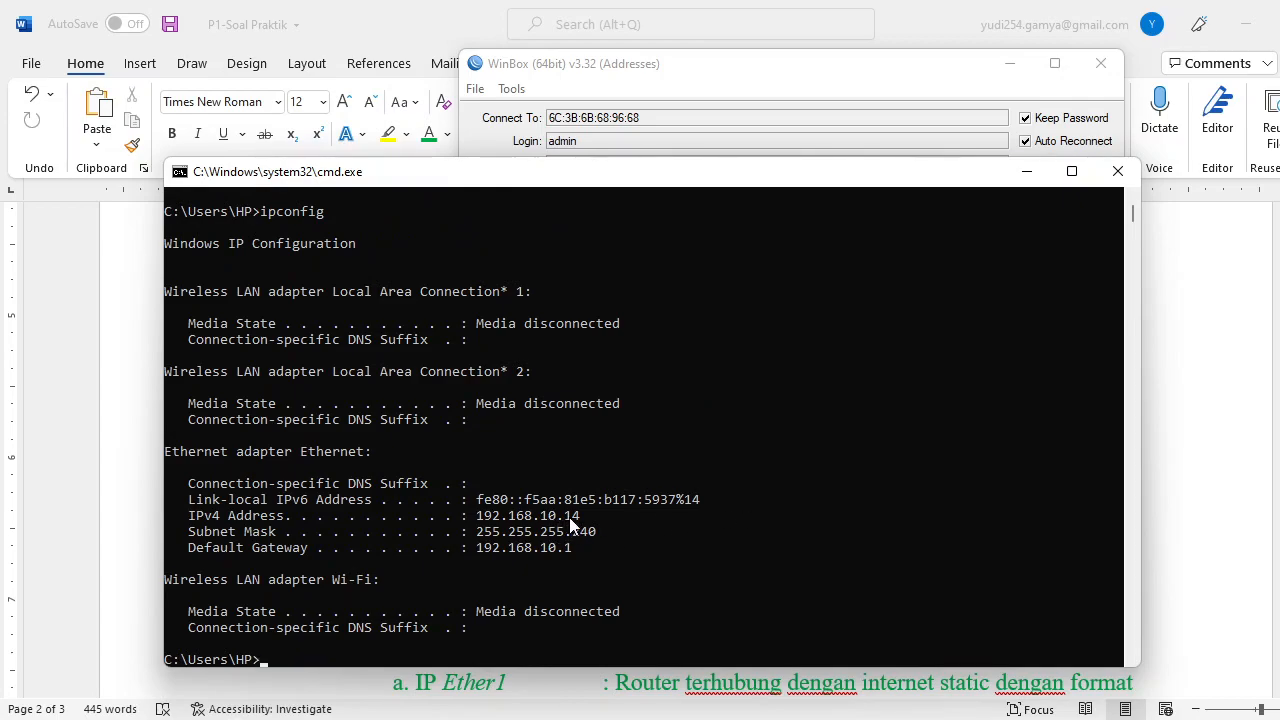
text(ping google.com)
key(Return)
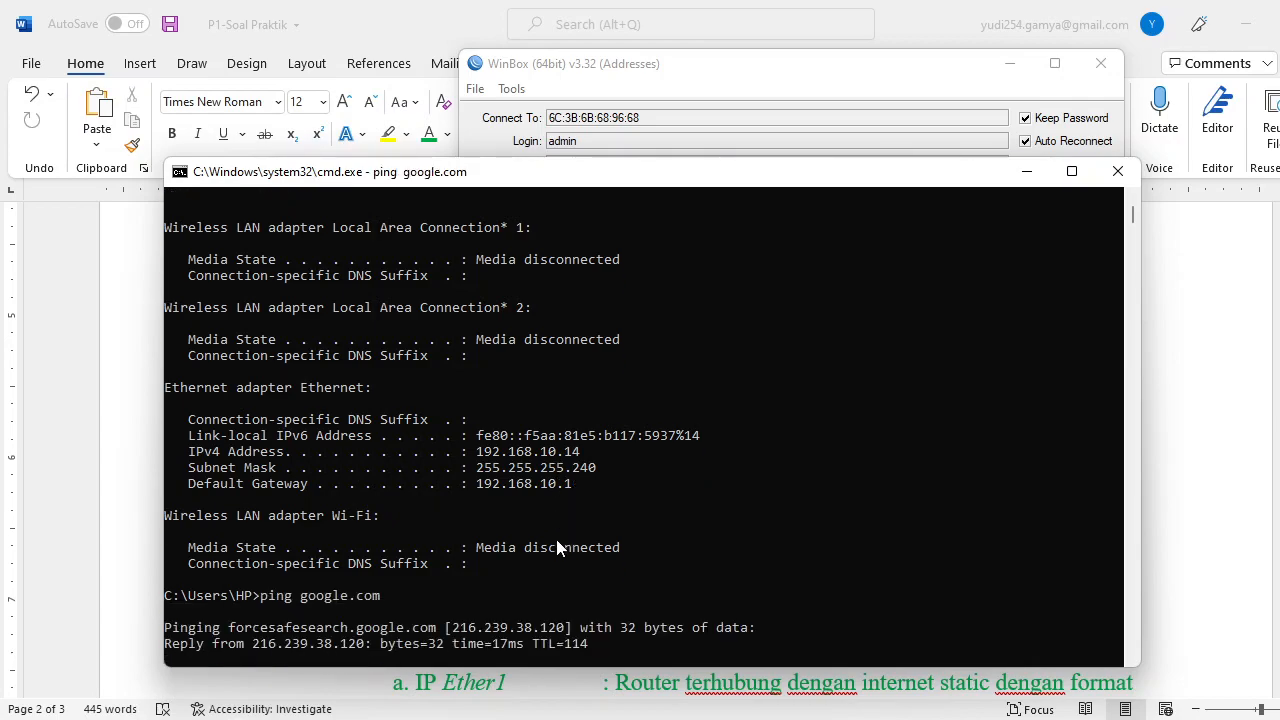
key(ctrl+c)
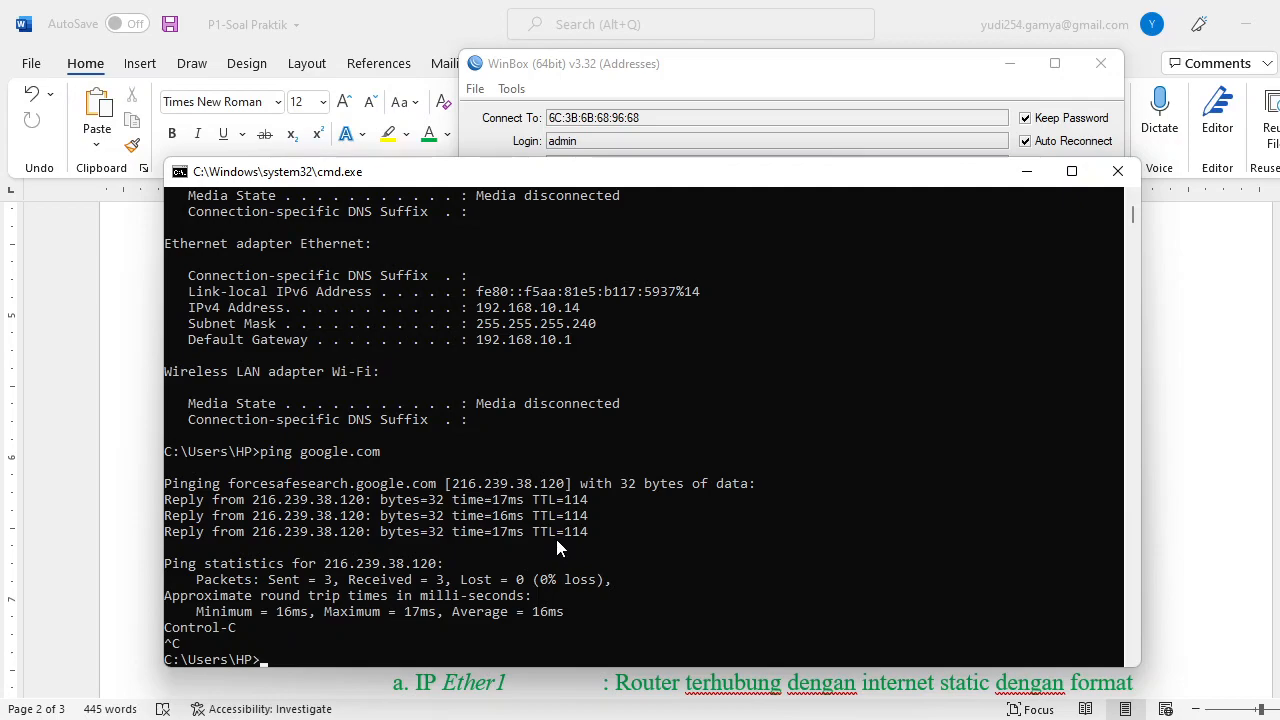
Confirm the PC now has 192.168.20.14 and gets 3/3 google.com ping replies from VLAN 20.
text(ipconfig)
key(Return)
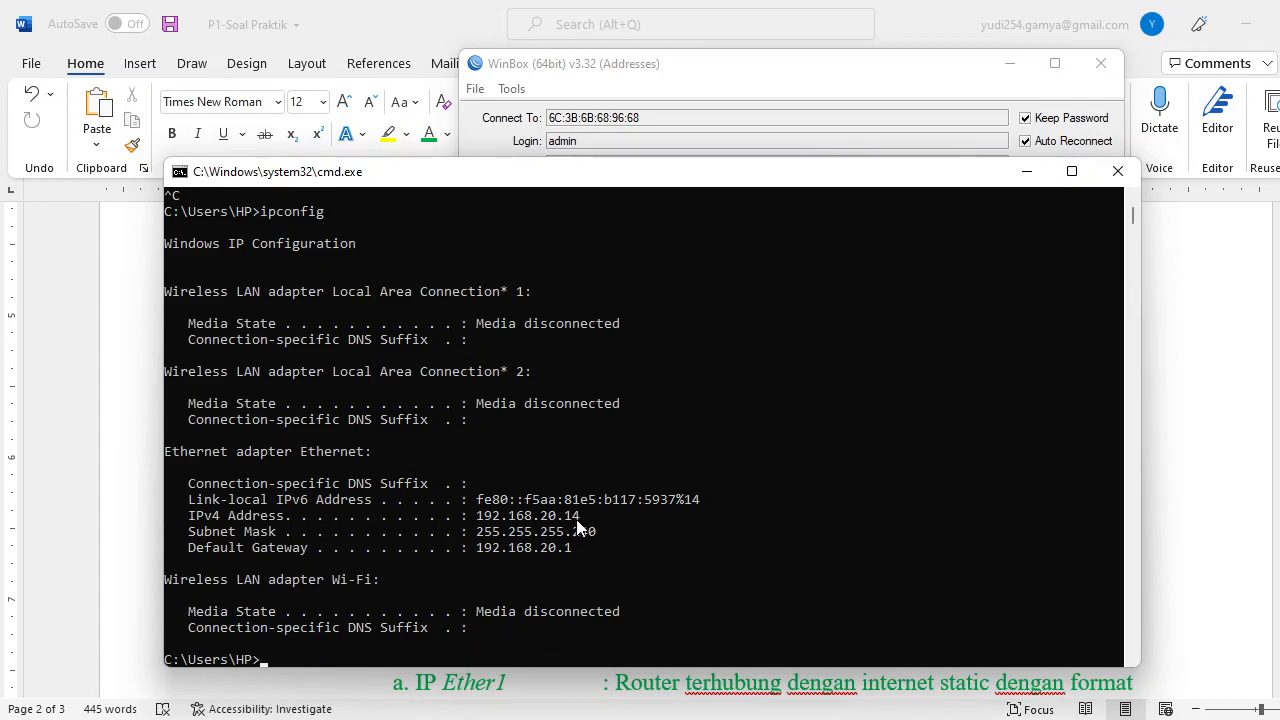
text(ping google.com)
key(Return)
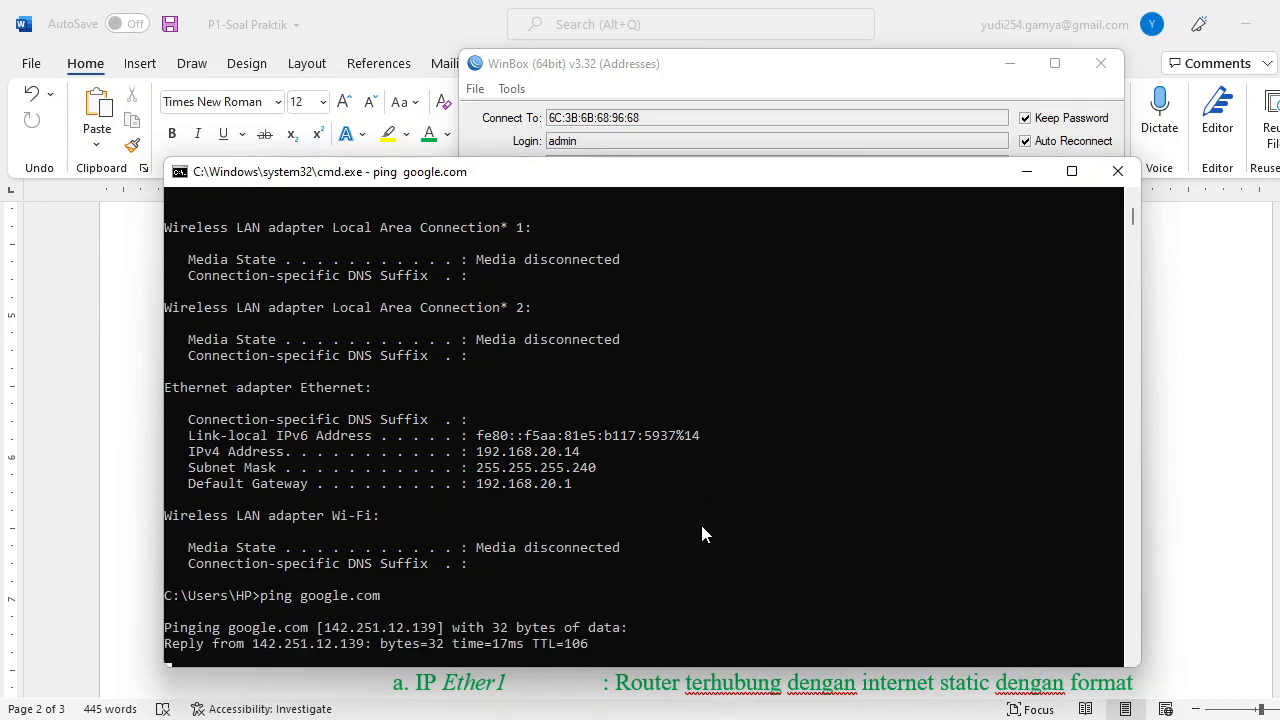
key(ctrl+c)
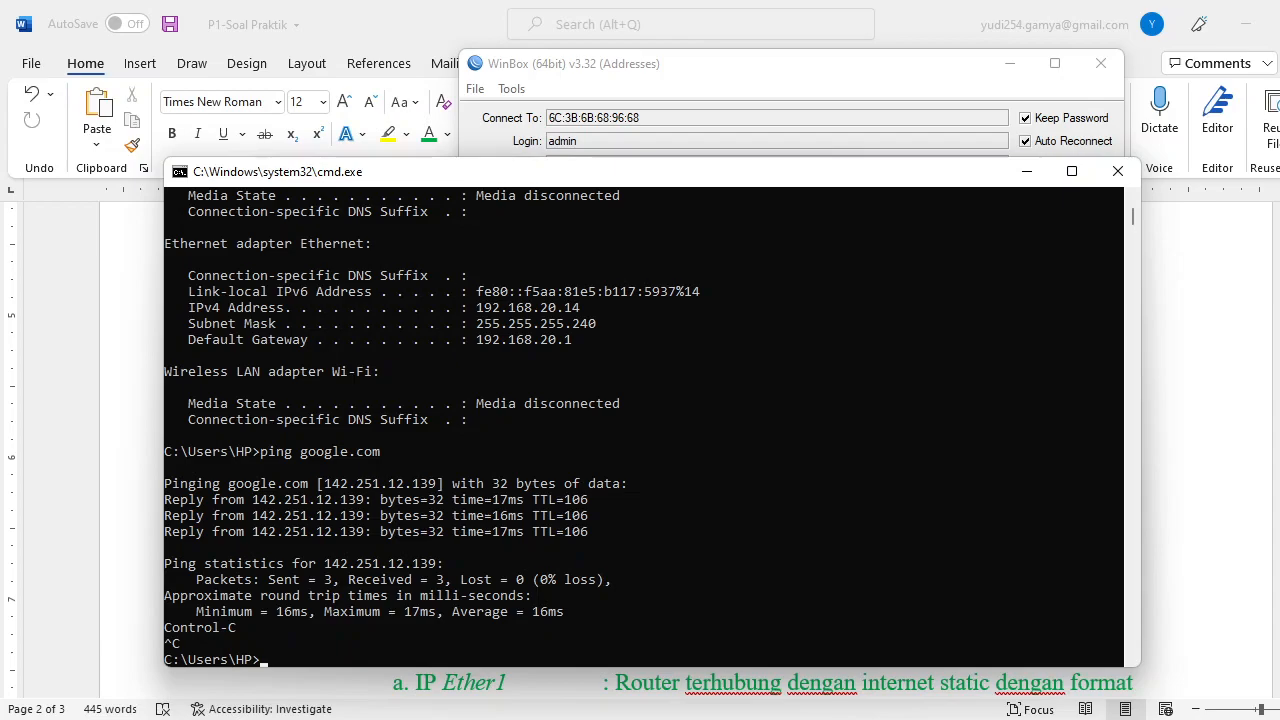
key(alt+Tab)
Scroll the Word task sheet to review the section IV network diagram and VLAN requirements.
scroll(689, 390, down, 5)
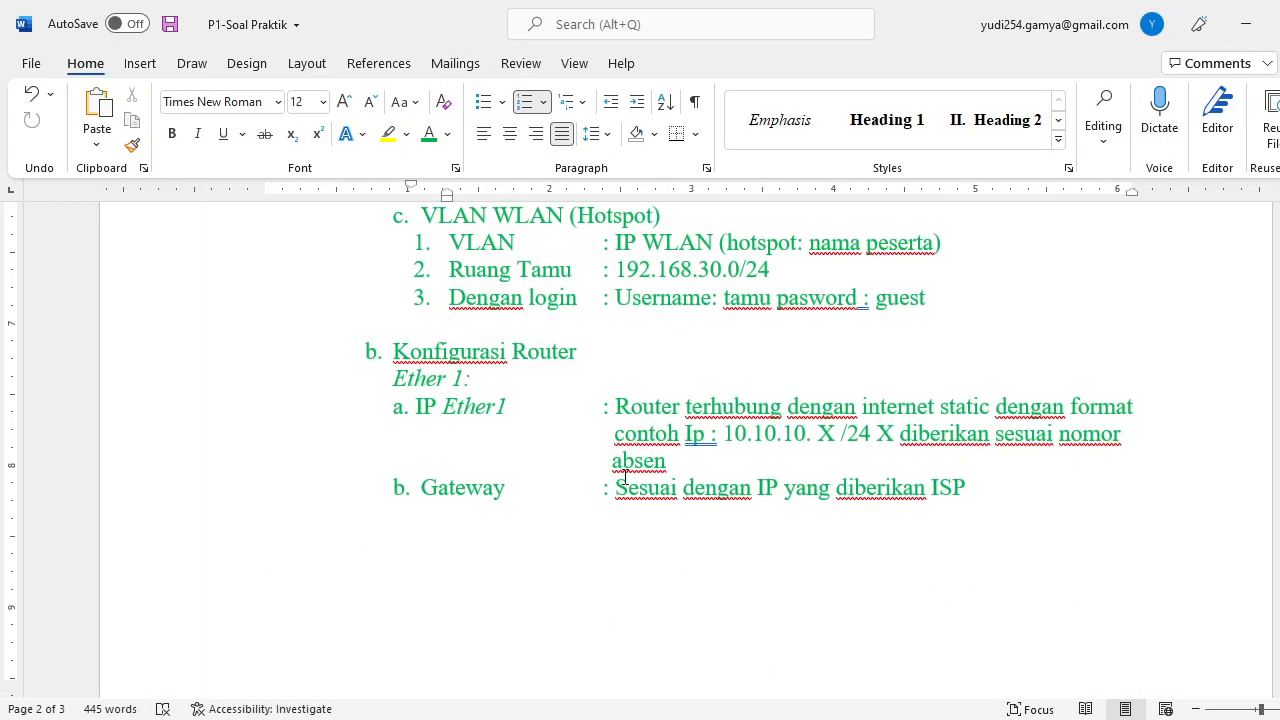
scroll(596, 497, up, 2)
scroll(471, 440, down, 15)
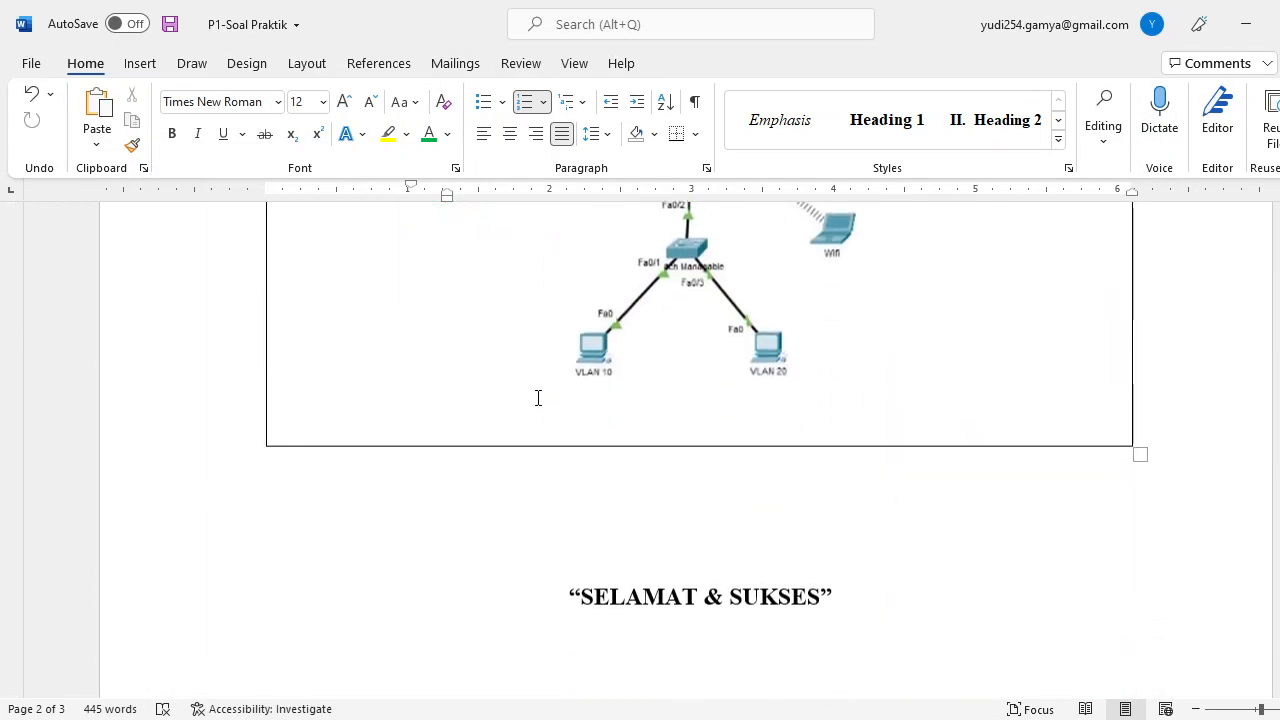
scroll(532, 404, up, 3)
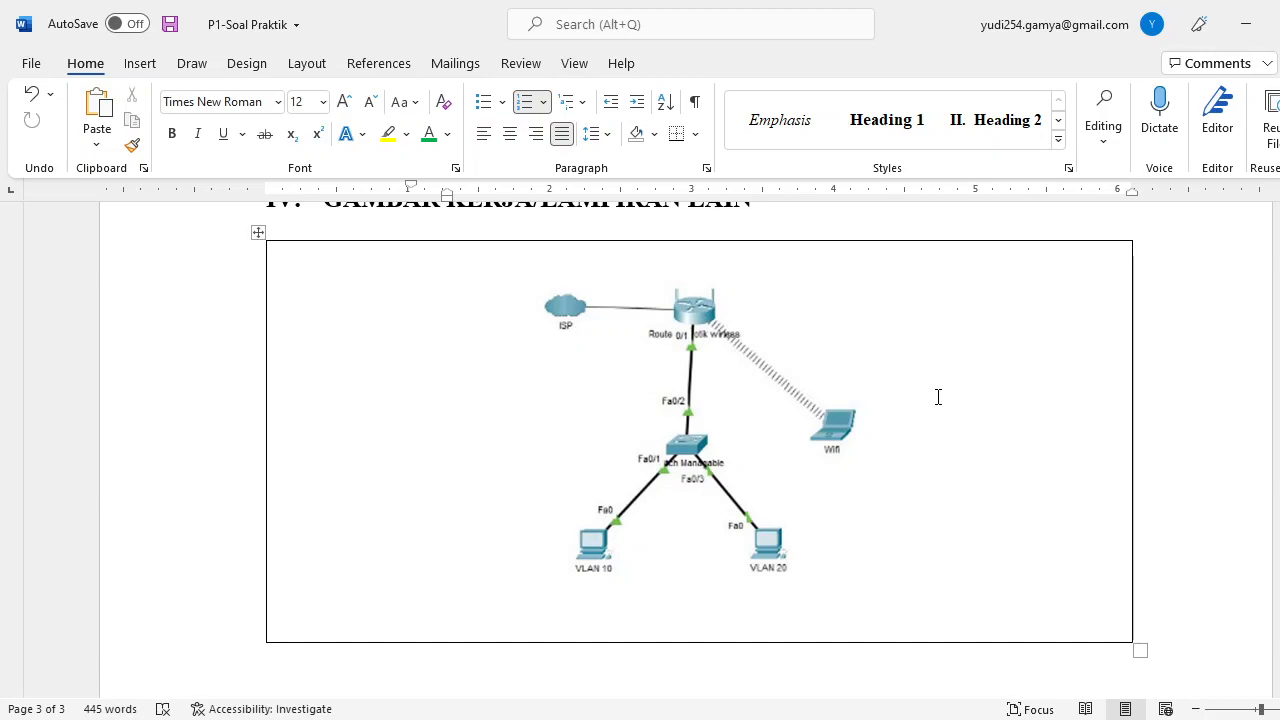
scroll(938, 397, up, 15)
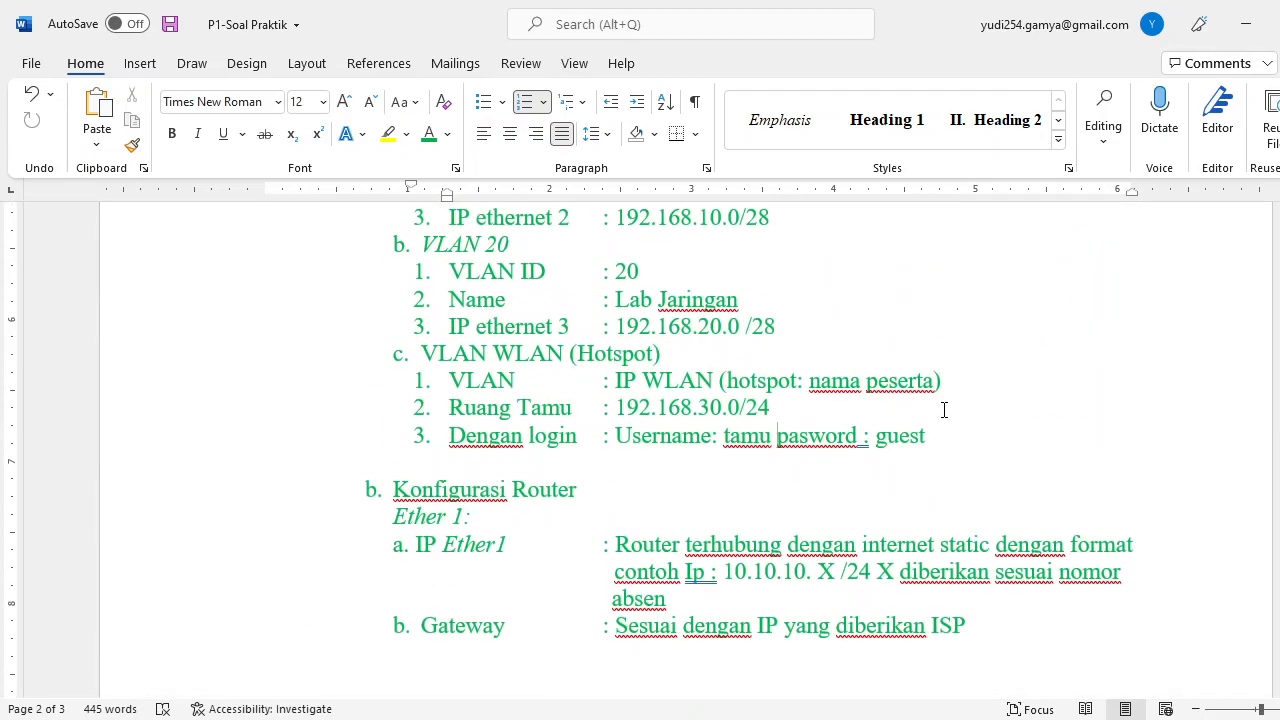